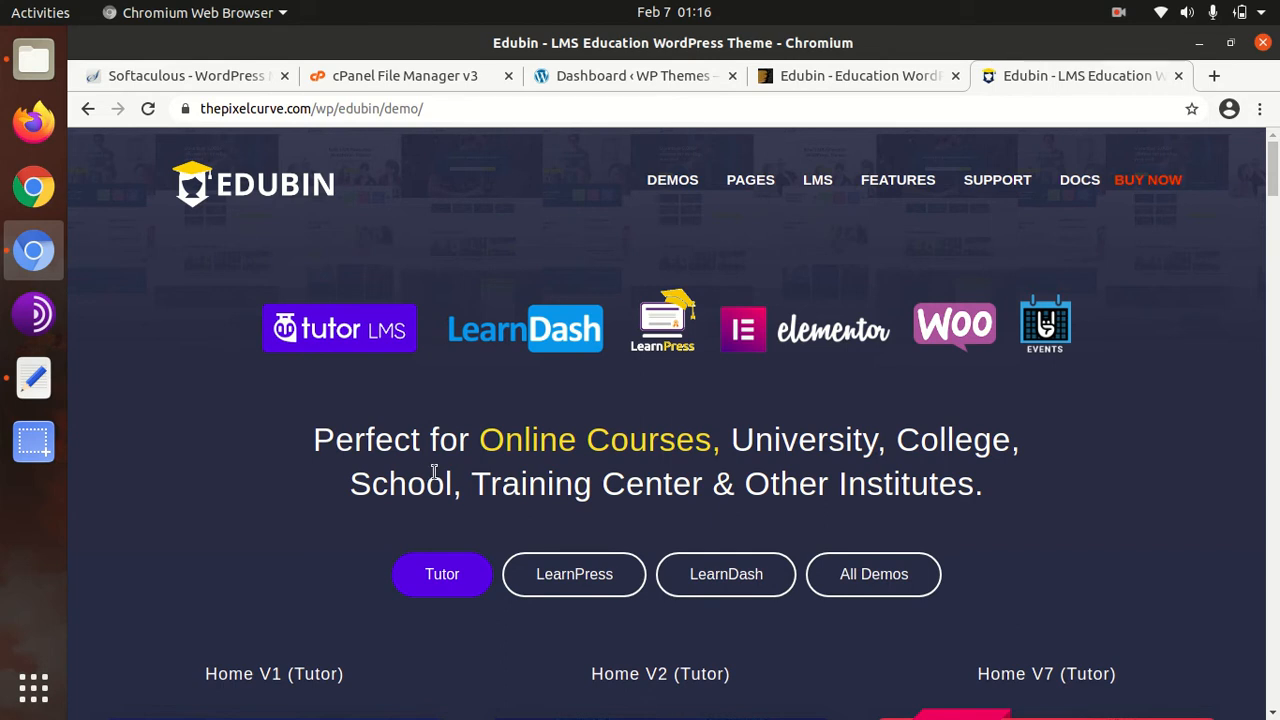
Step: Read the Edubin demo page's headline about online courses and glance at the first Tutor home demos below it
left_click_drag(470, 446, 994, 447)
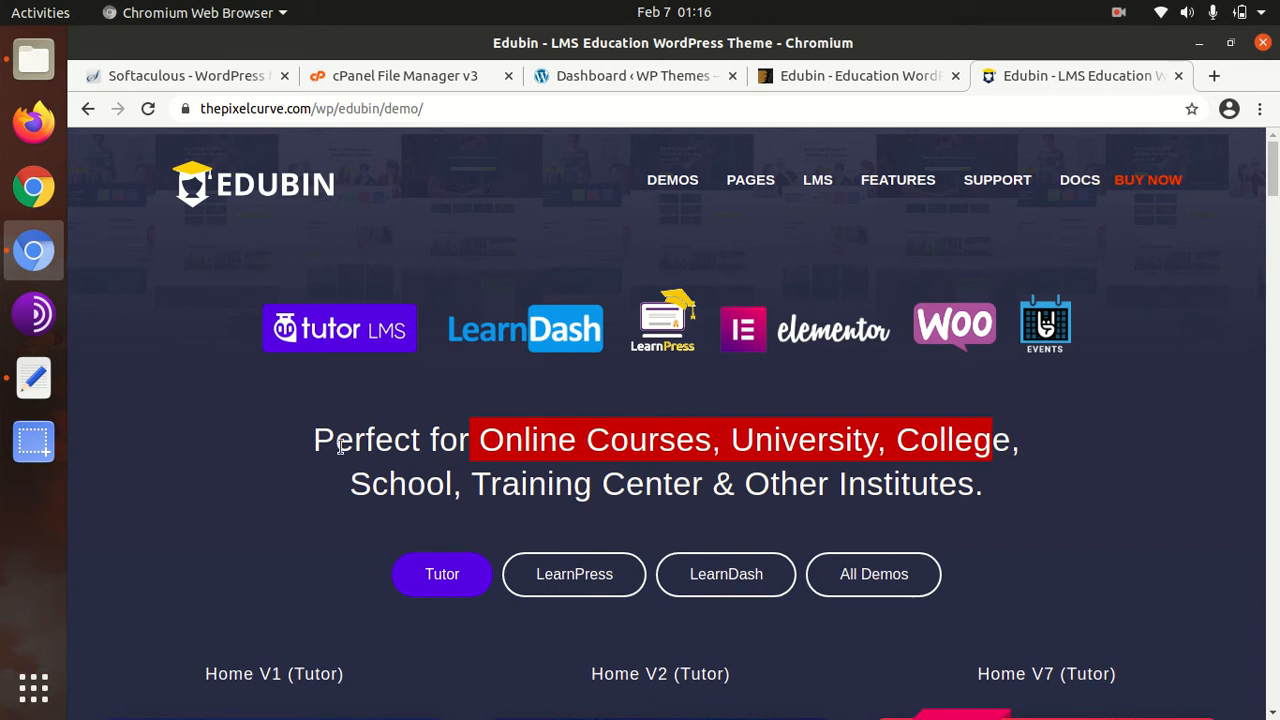
left_click(199, 414)
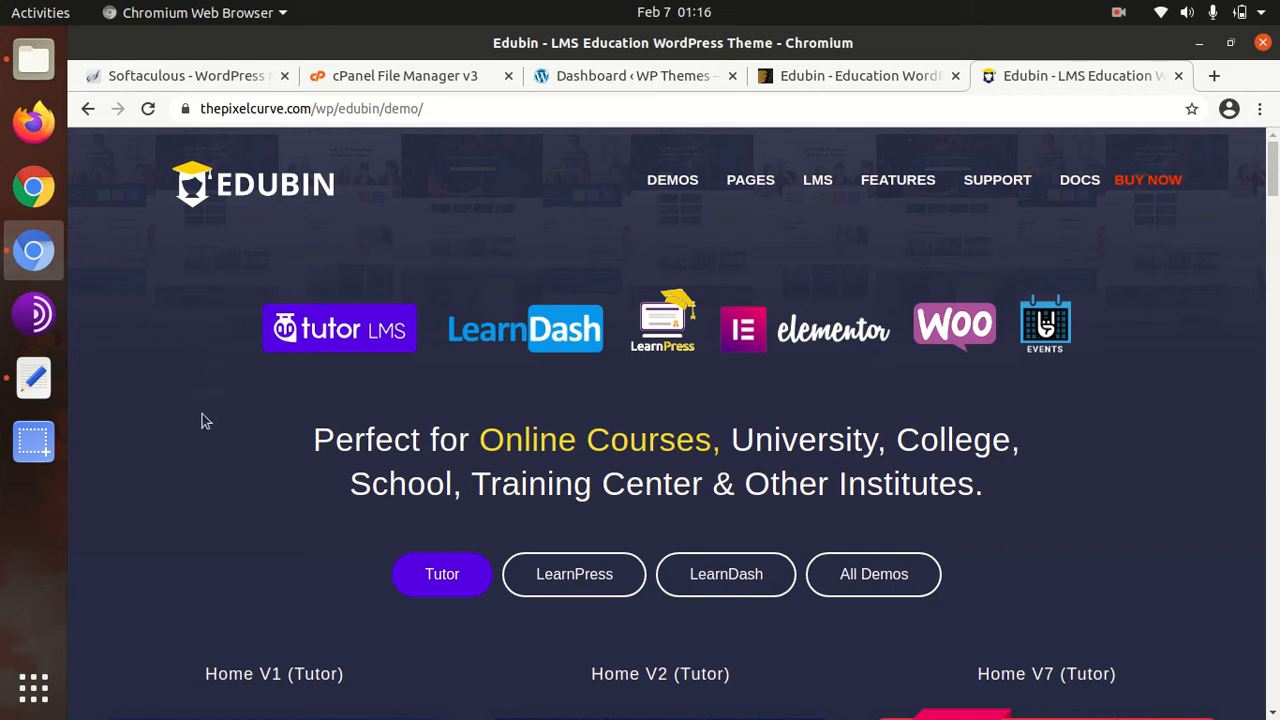
scroll(231, 461, "down", 3)
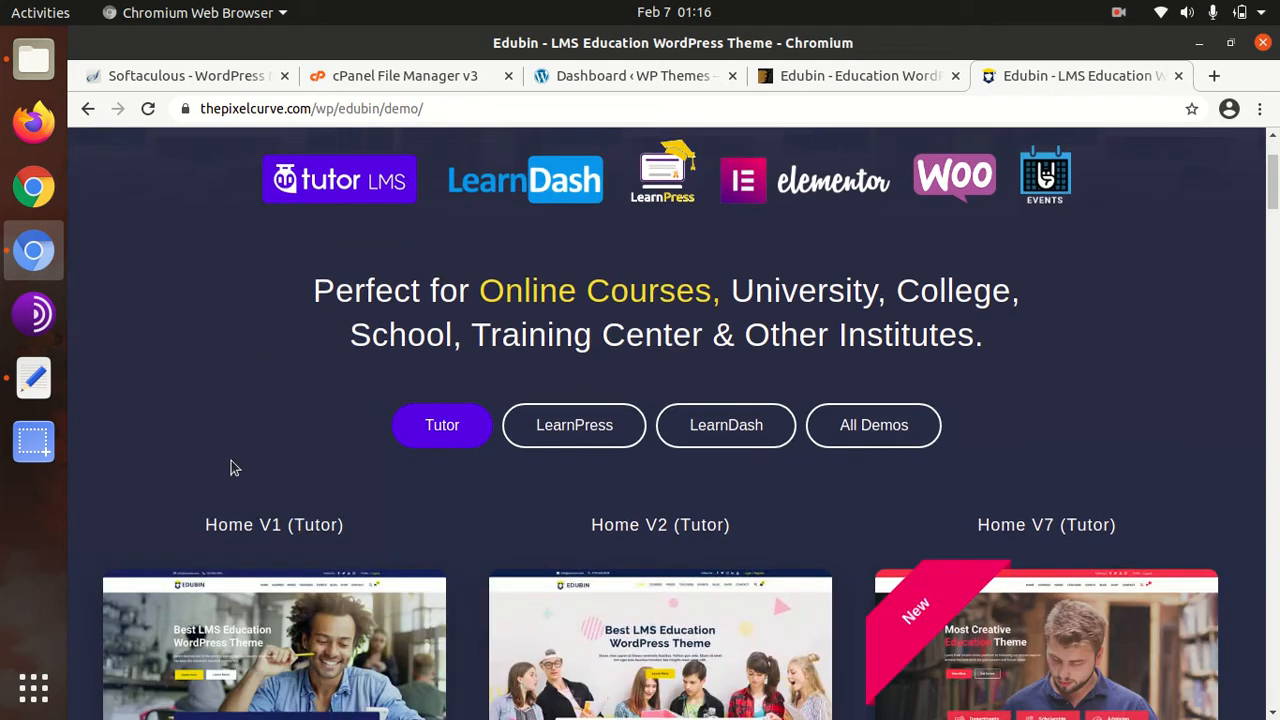
scroll(226, 453, "up", 3)
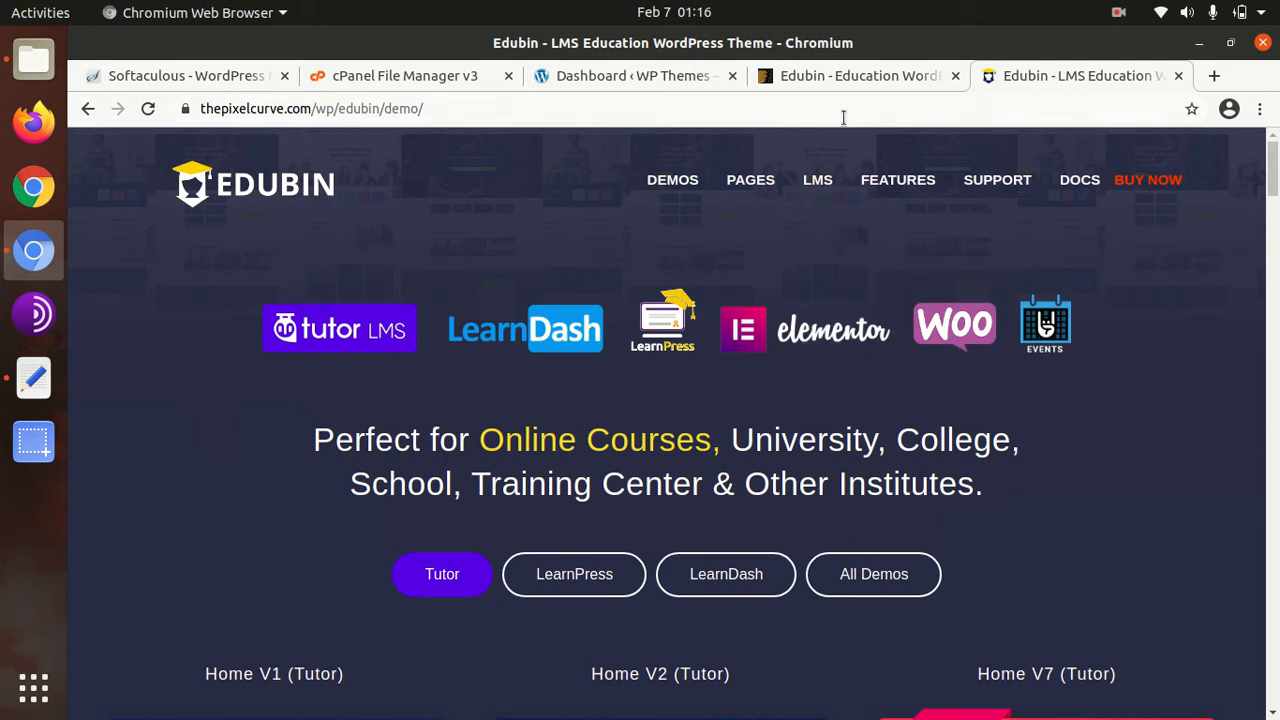
Step: Switch to the theme's ThemeForest listing and look over its title, license offer, author, sales, comments and rating
left_click(843, 82)
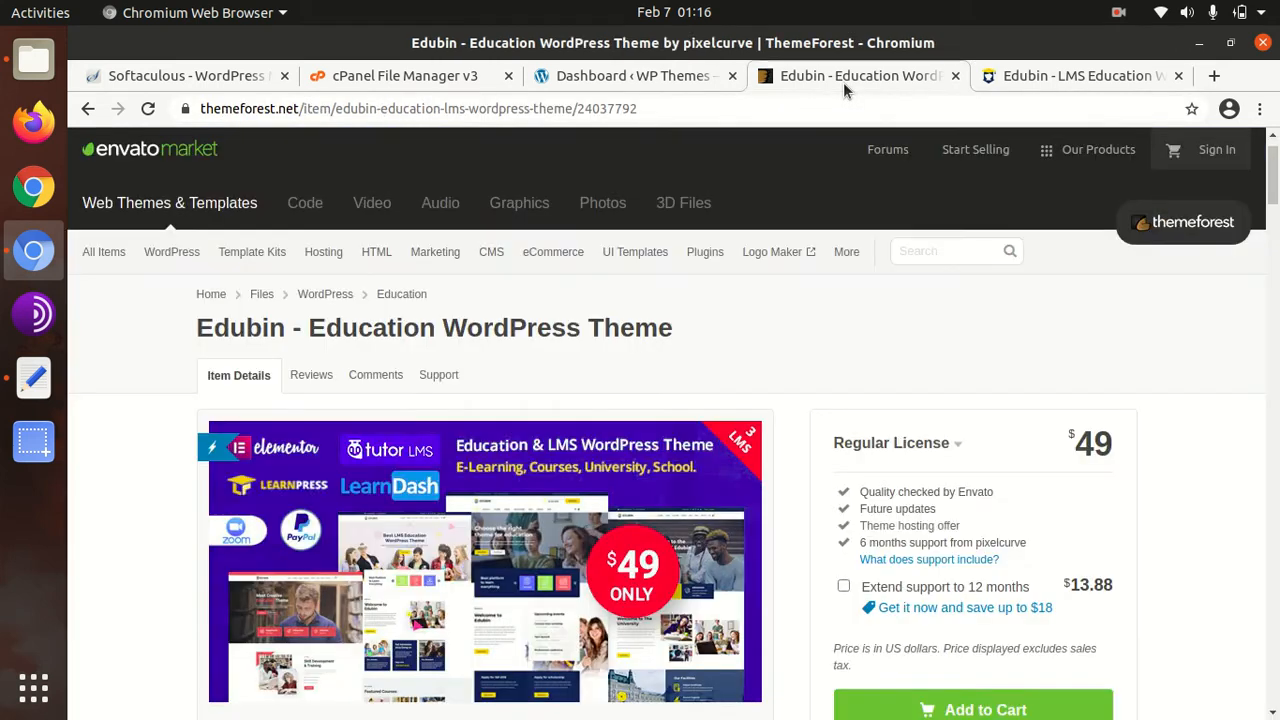
left_click_drag(184, 333, 700, 329)
scroll(961, 506, "down", 3)
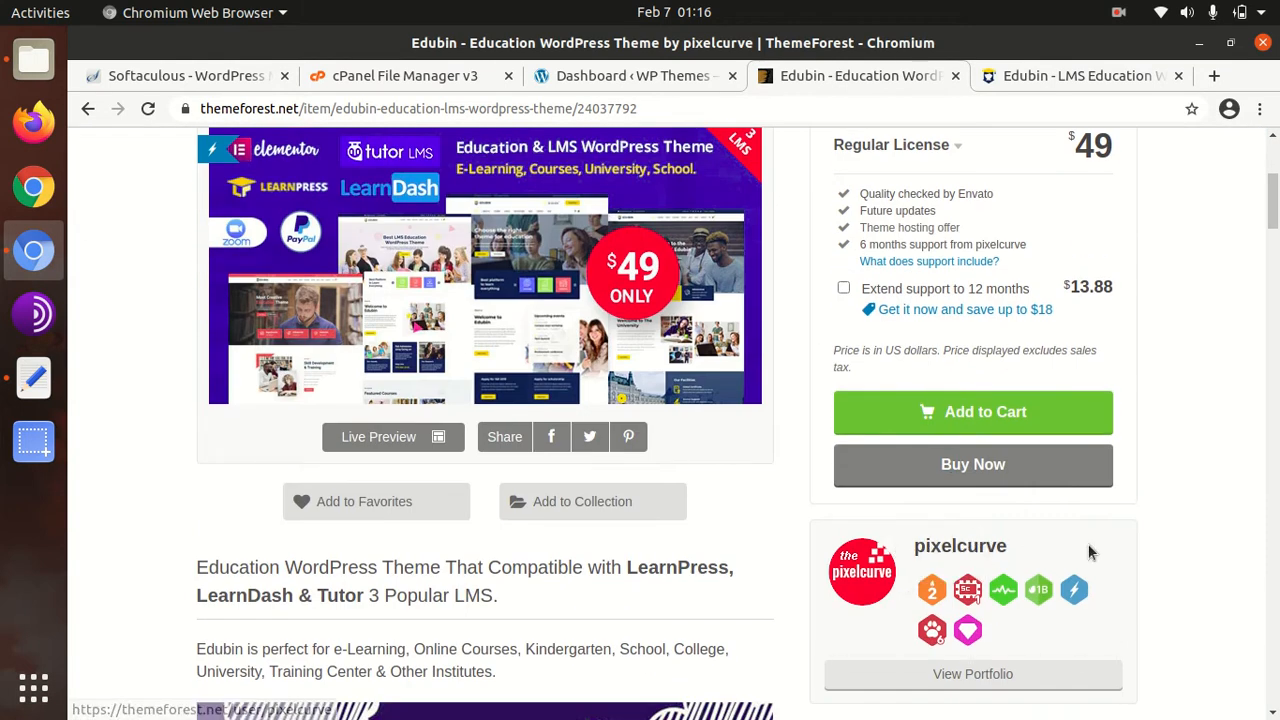
scroll(1088, 550, "down", 2)
scroll(1075, 478, "up", 2)
scroll(1073, 472, "down", 4)
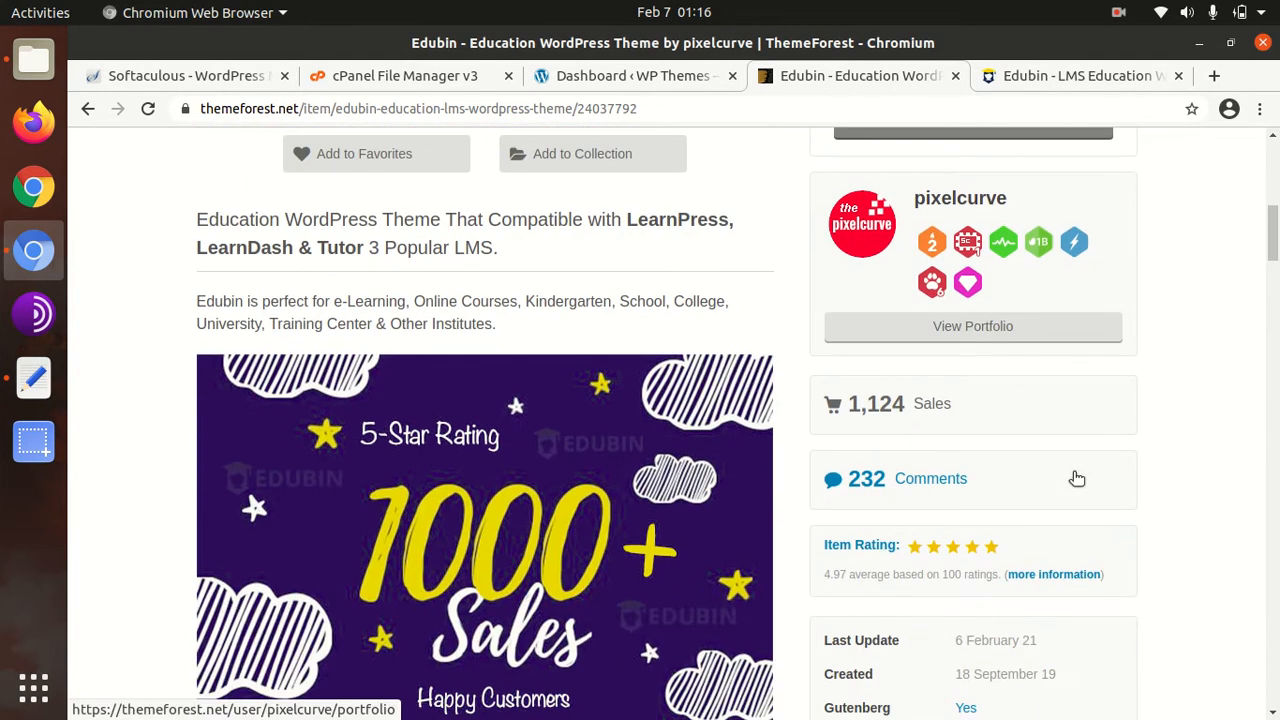
scroll(1073, 471, "down", 2)
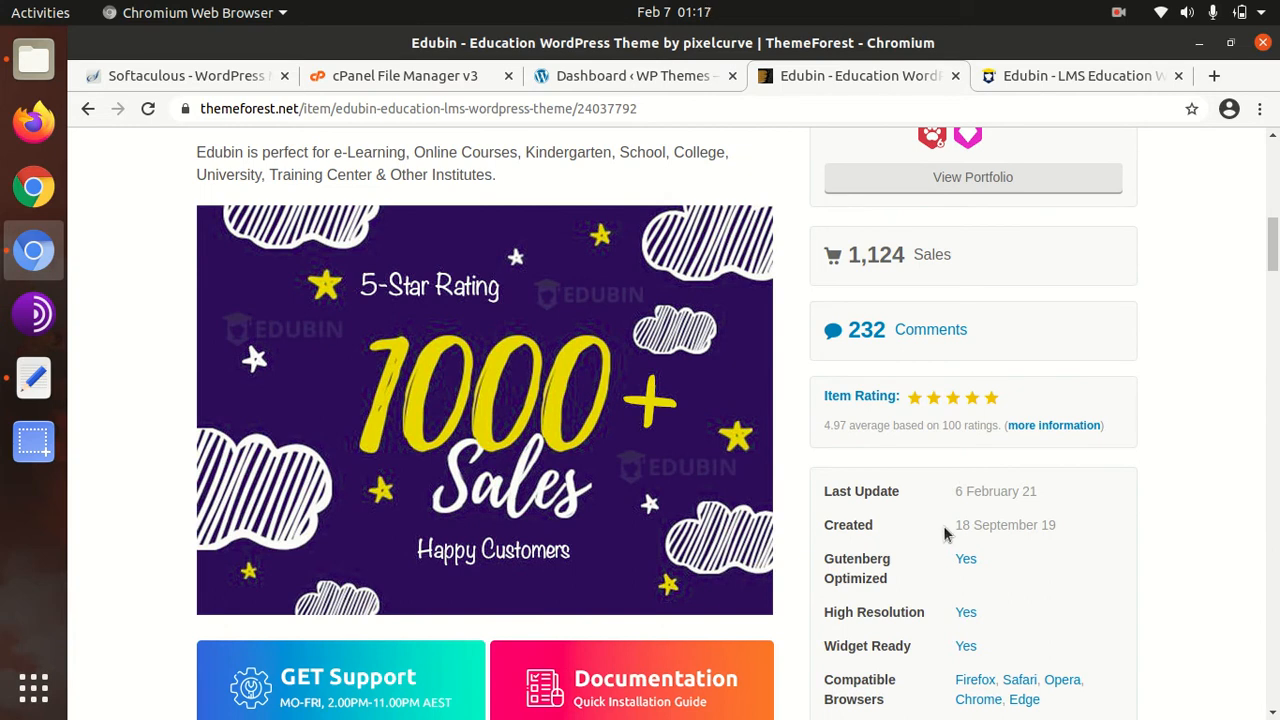
Step: Check the listing's creation date, last update date and sales count, and return to the Regular License price
left_click_drag(941, 527, 1025, 531)
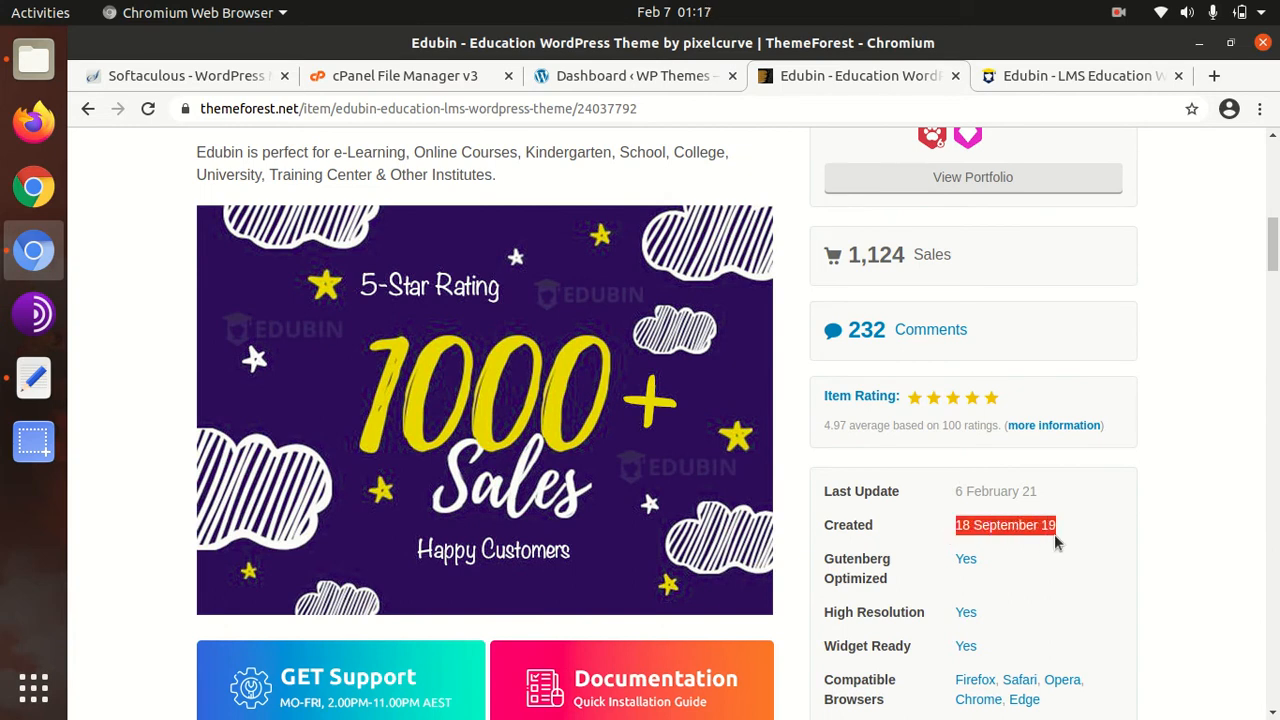
left_click_drag(1058, 493, 957, 491)
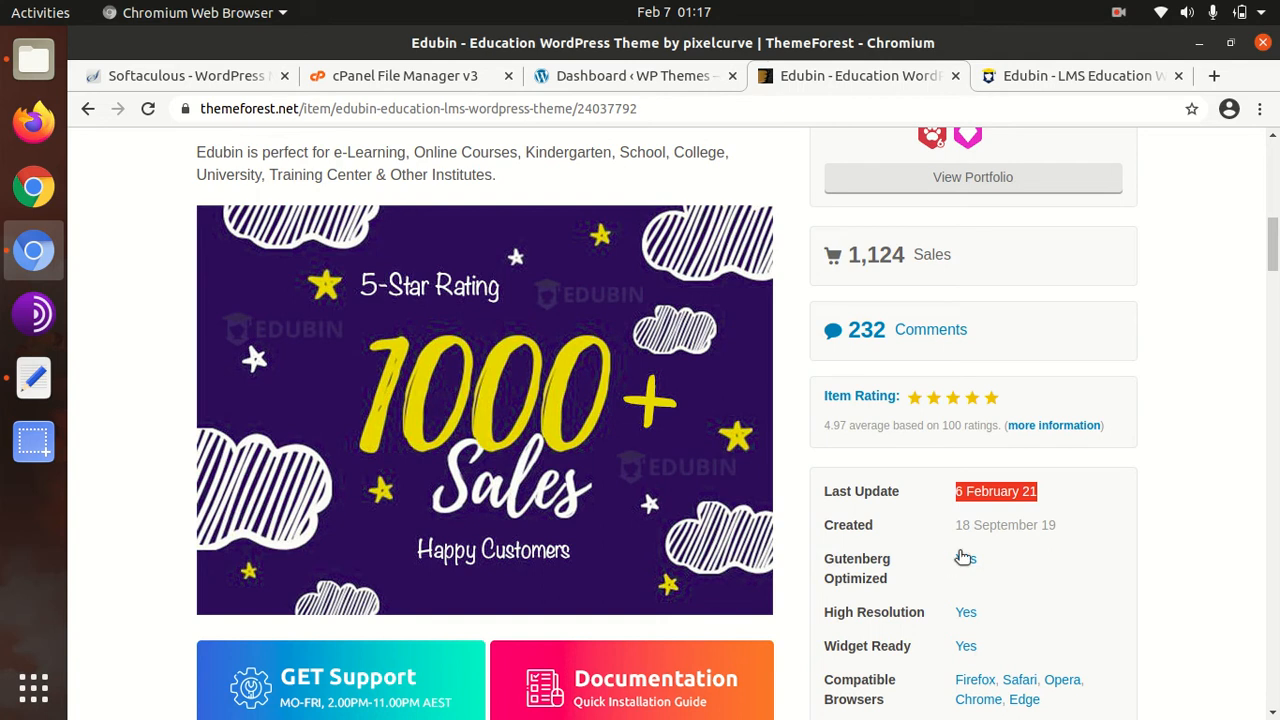
left_click_drag(1072, 530, 957, 525)
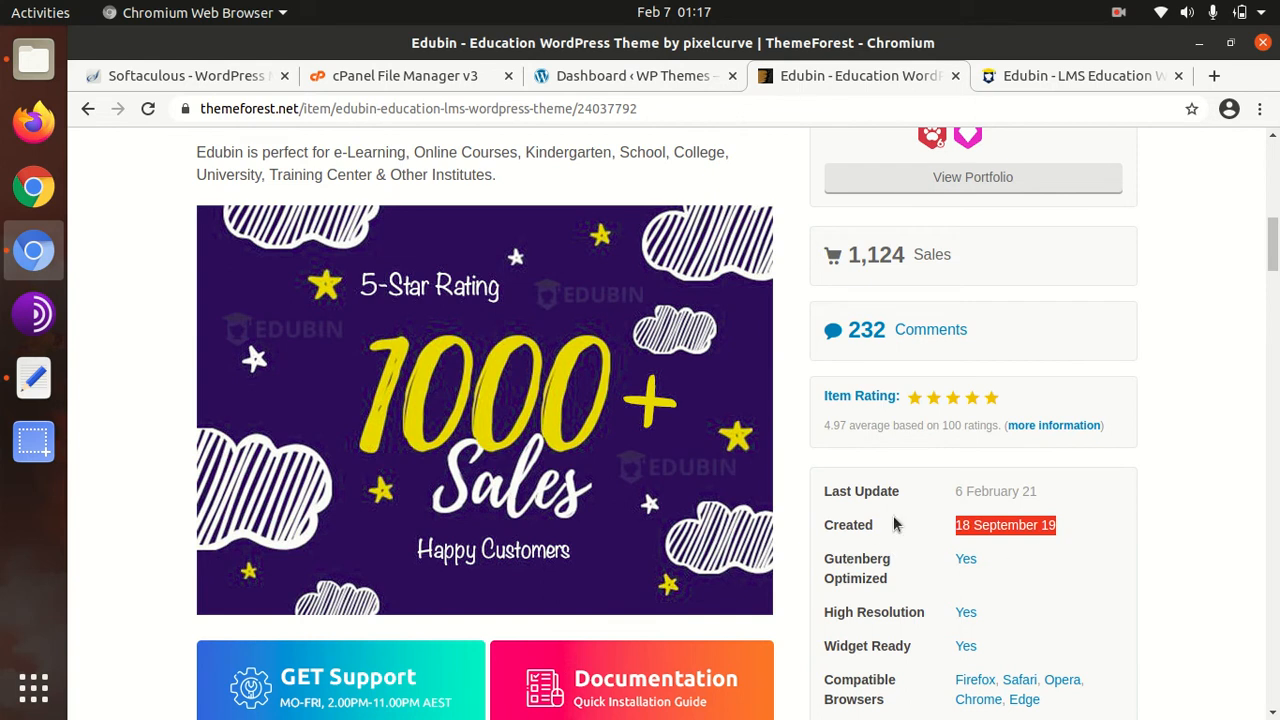
left_click_drag(905, 254, 848, 254)
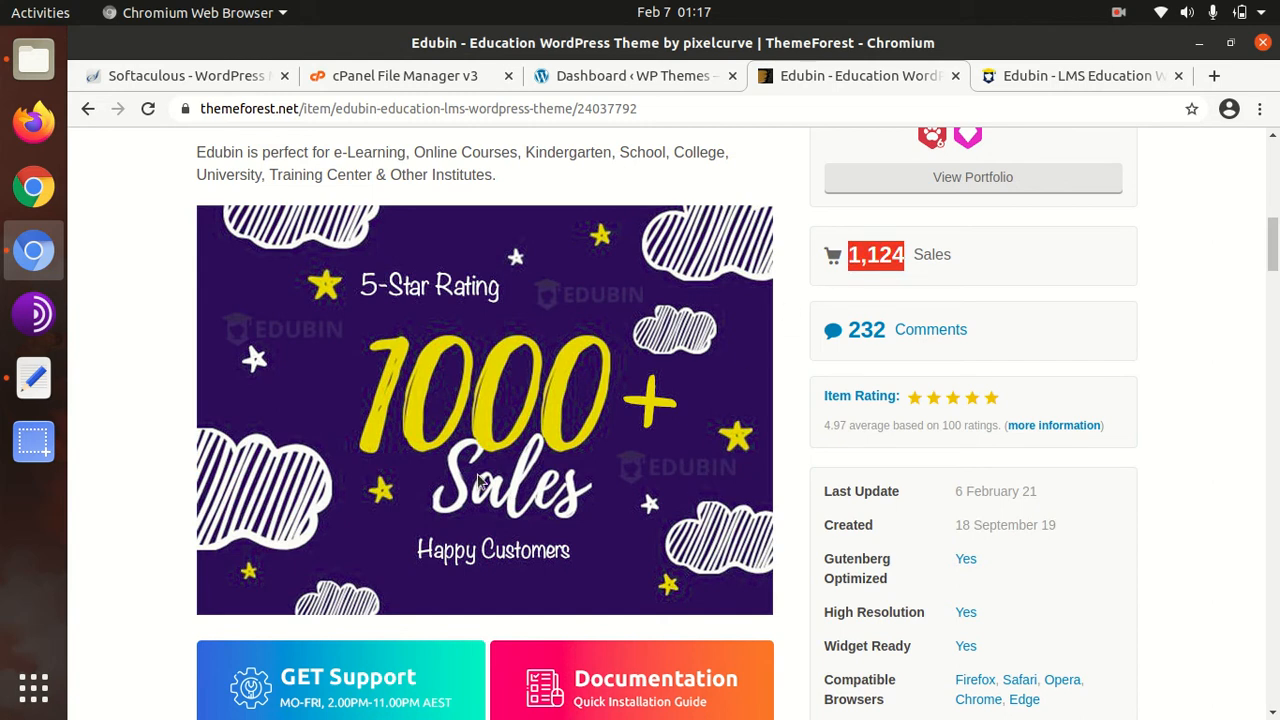
scroll(480, 480, "up", 2)
scroll(477, 481, "up", 1)
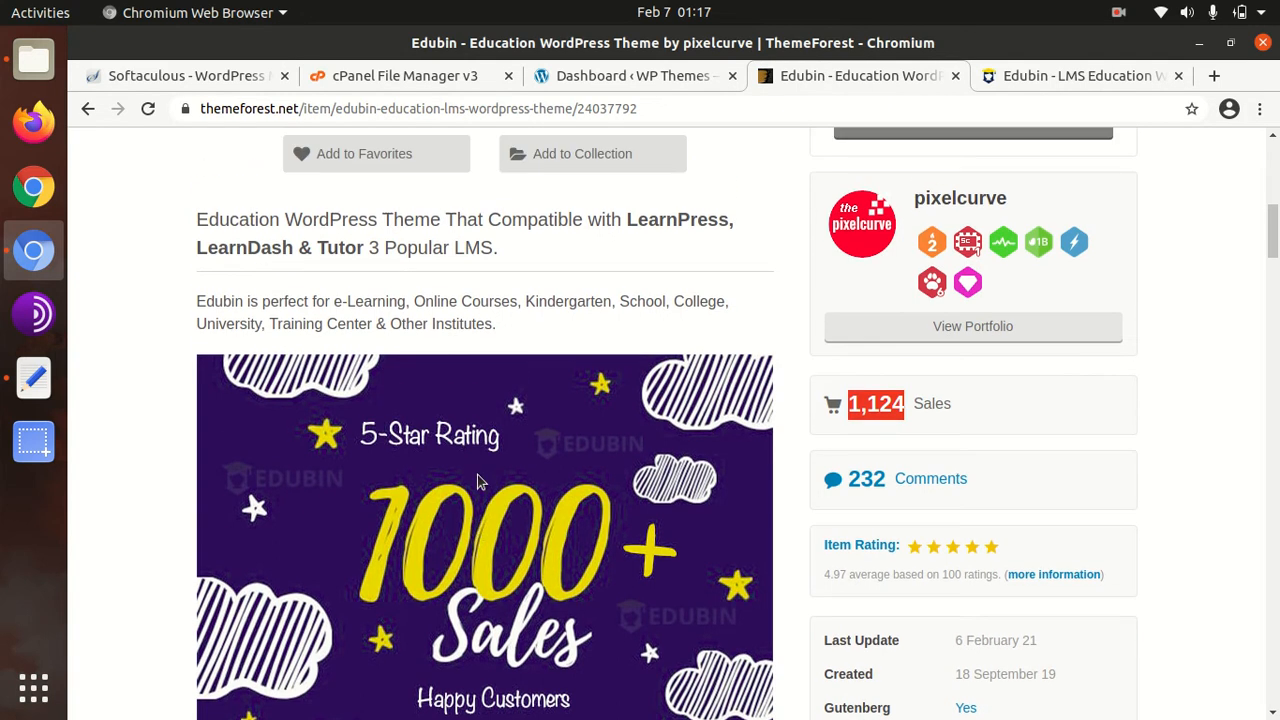
scroll(477, 474, "up", 6)
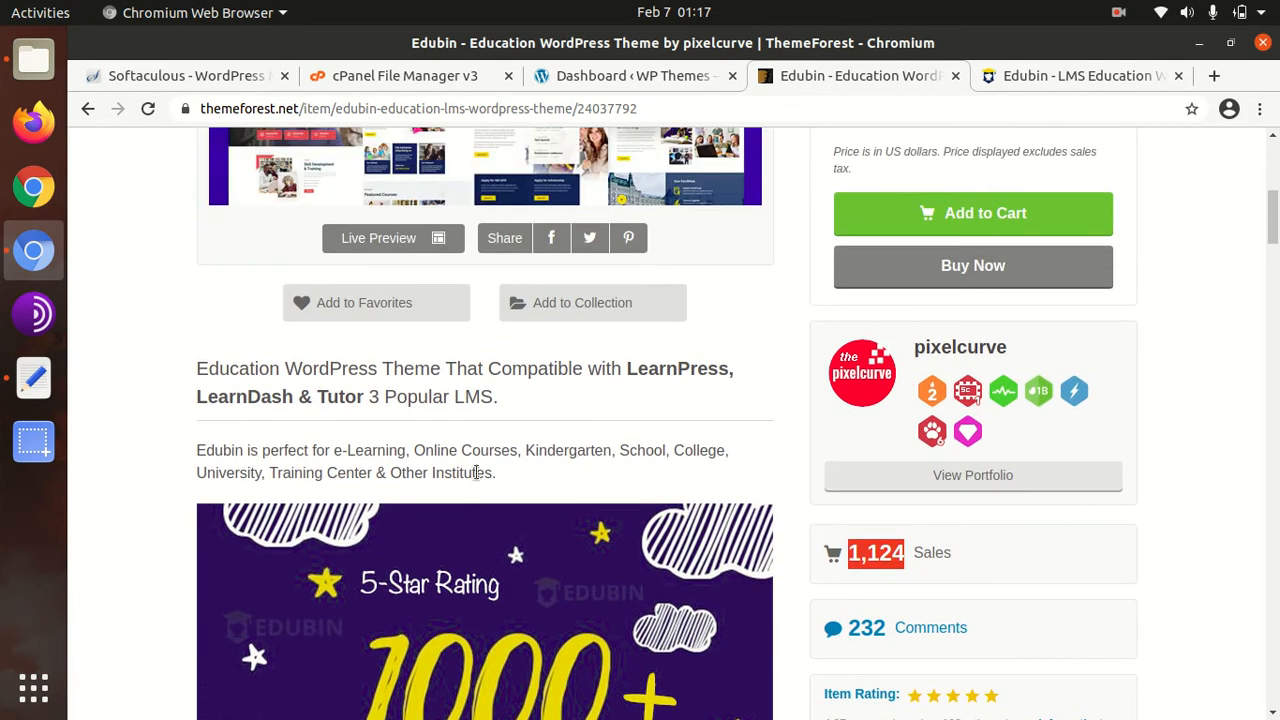
scroll(208, 412, "up", 3)
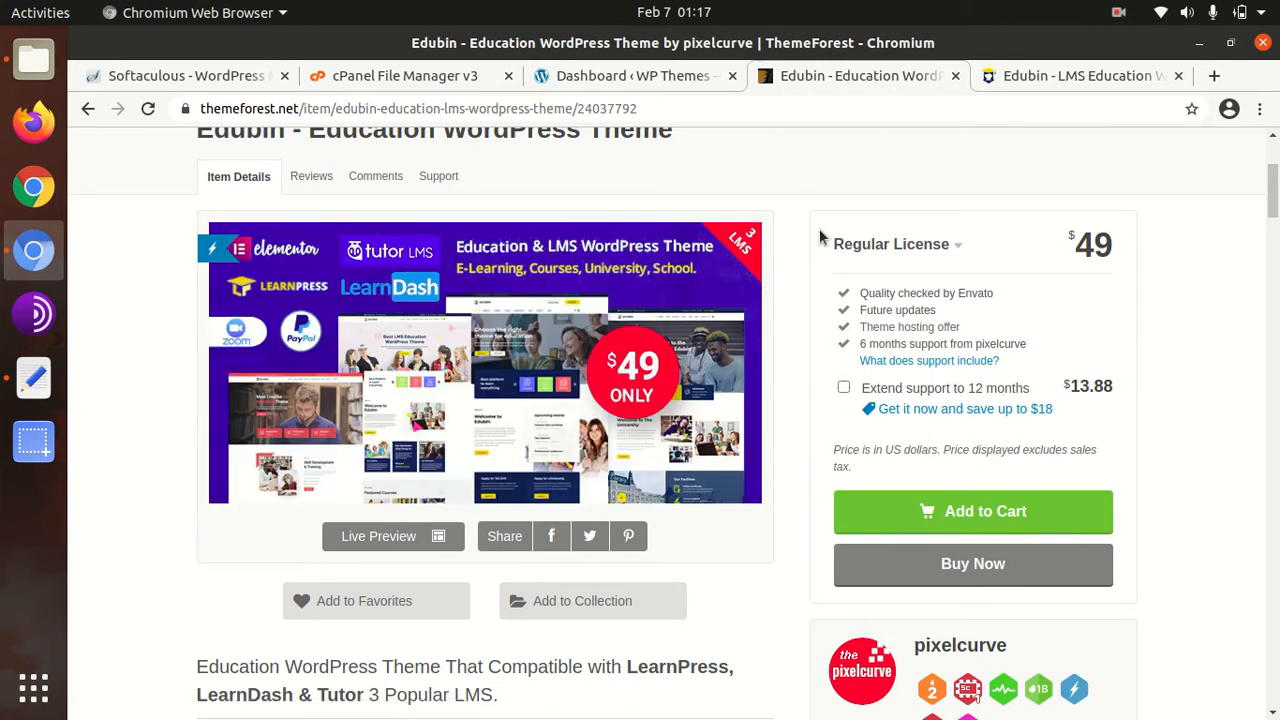
Step: Go back to the Edubin demo page and examine the gallery of home page demos, including Kids/School and RTL Language
left_click(1018, 84)
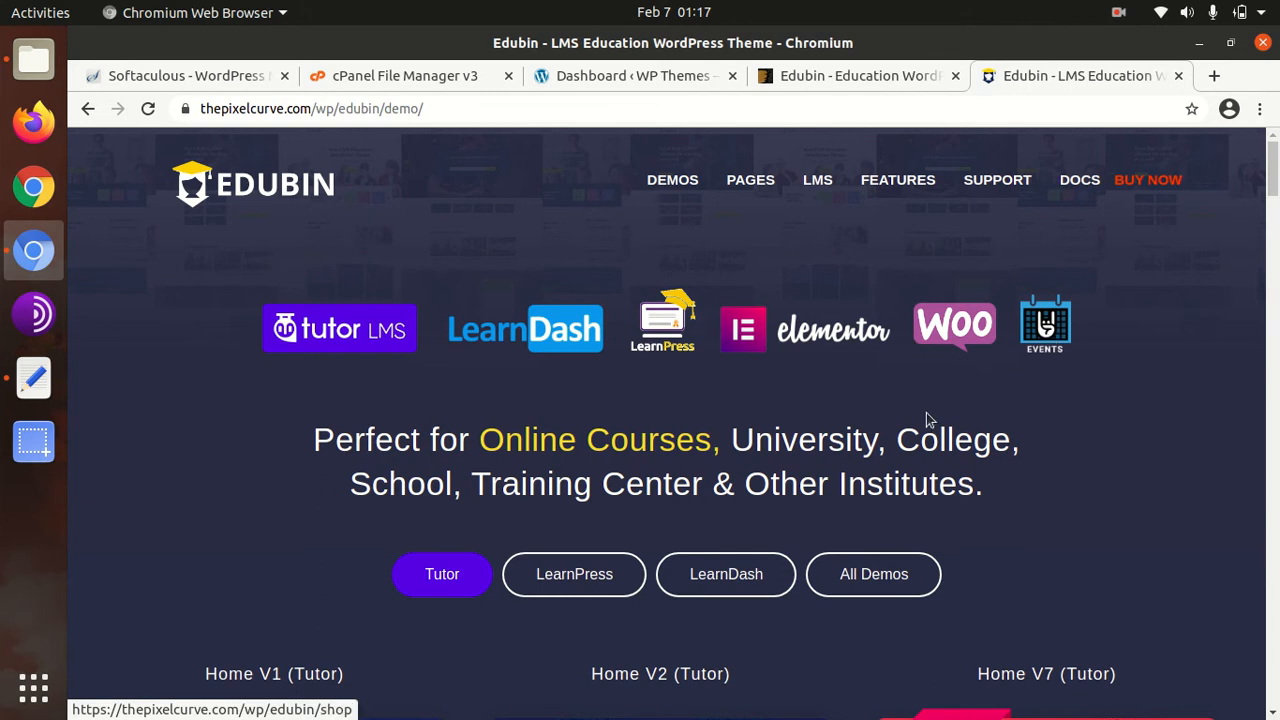
scroll(784, 457, "down", 3)
scroll(784, 457, "down", 2)
scroll(223, 366, "down", 2)
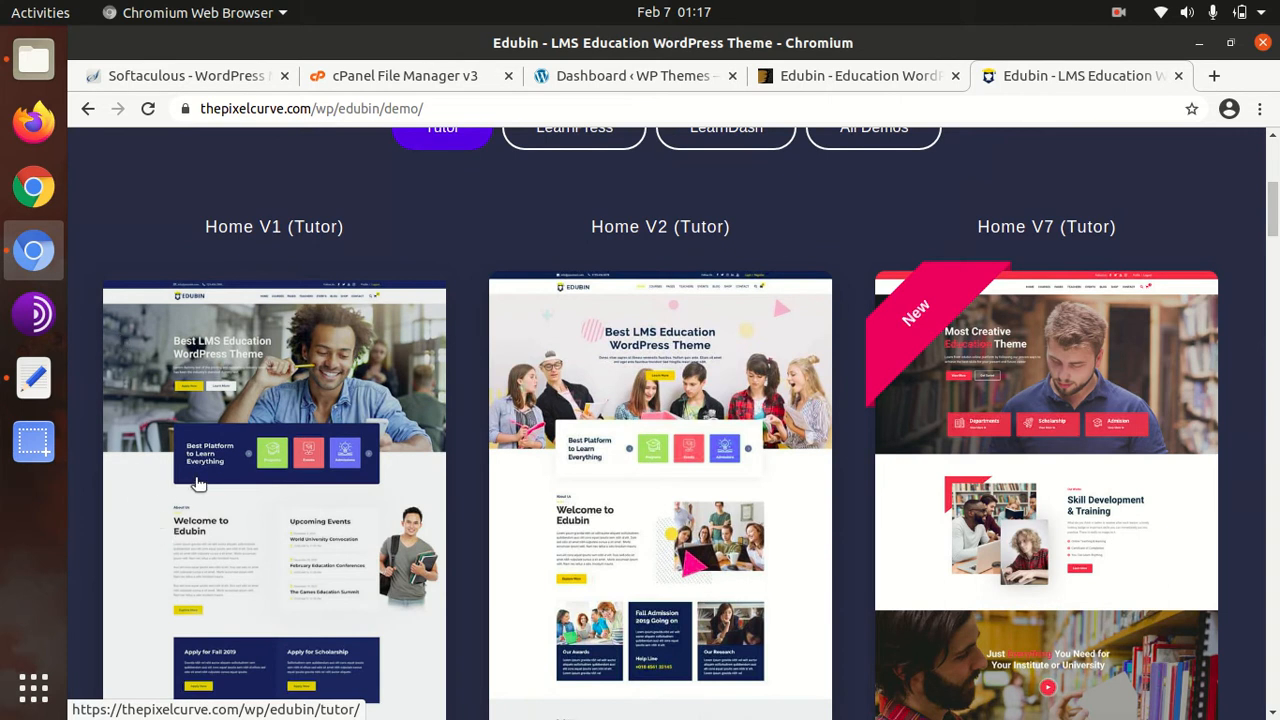
scroll(224, 490, "down", 2)
scroll(223, 487, "down", 2)
scroll(210, 486, "up", 3)
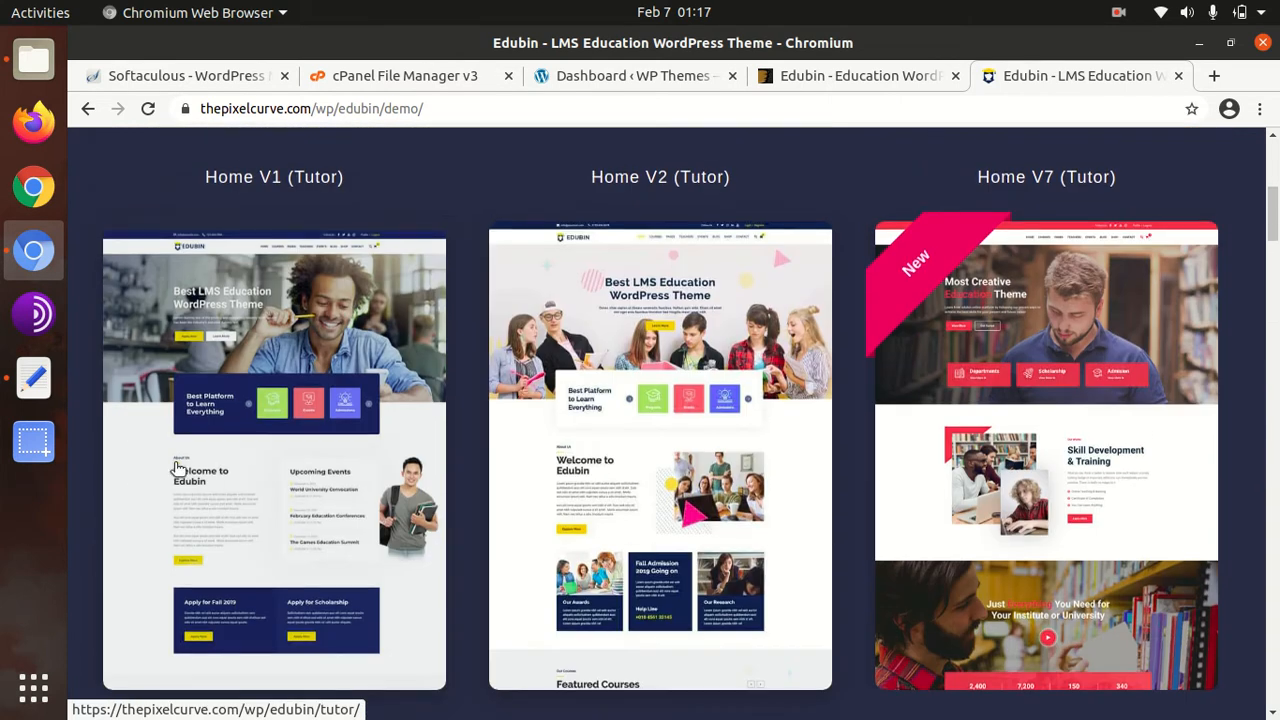
scroll(968, 466, "down", 5)
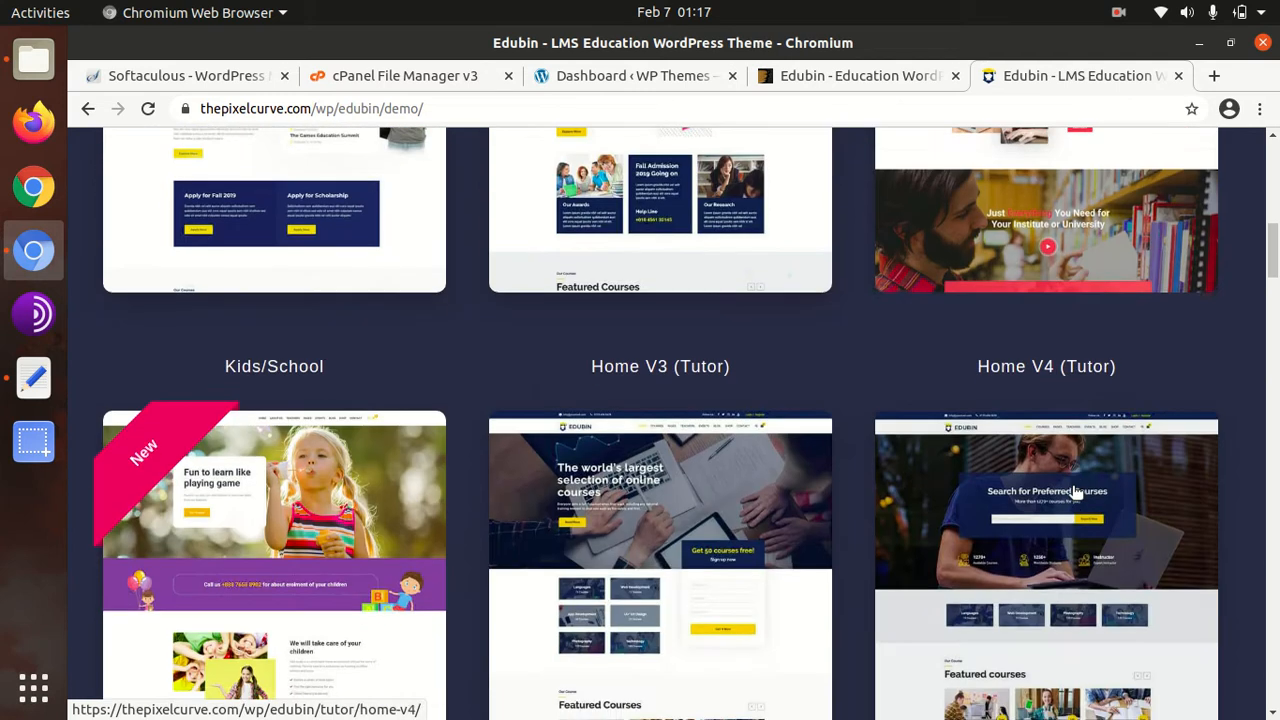
scroll(313, 479, "down", 4)
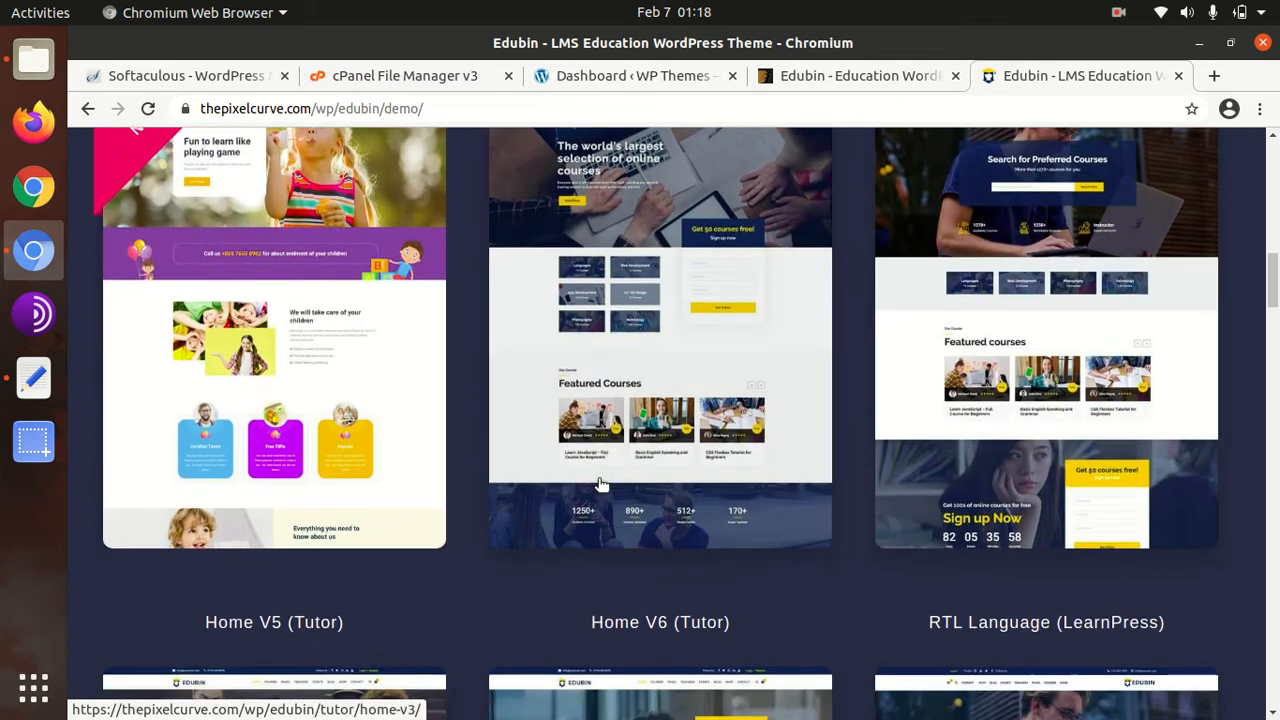
scroll(398, 491, "down", 2)
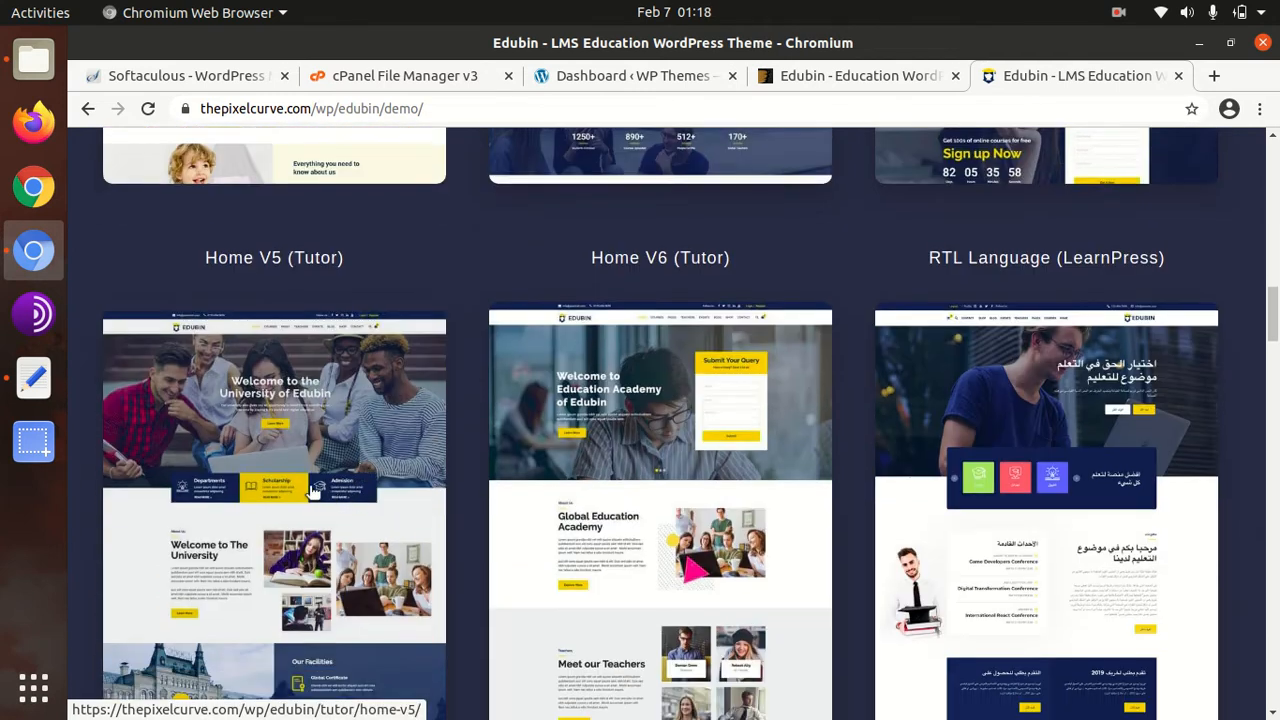
scroll(748, 493, "down", 2)
scroll(793, 506, "down", 2)
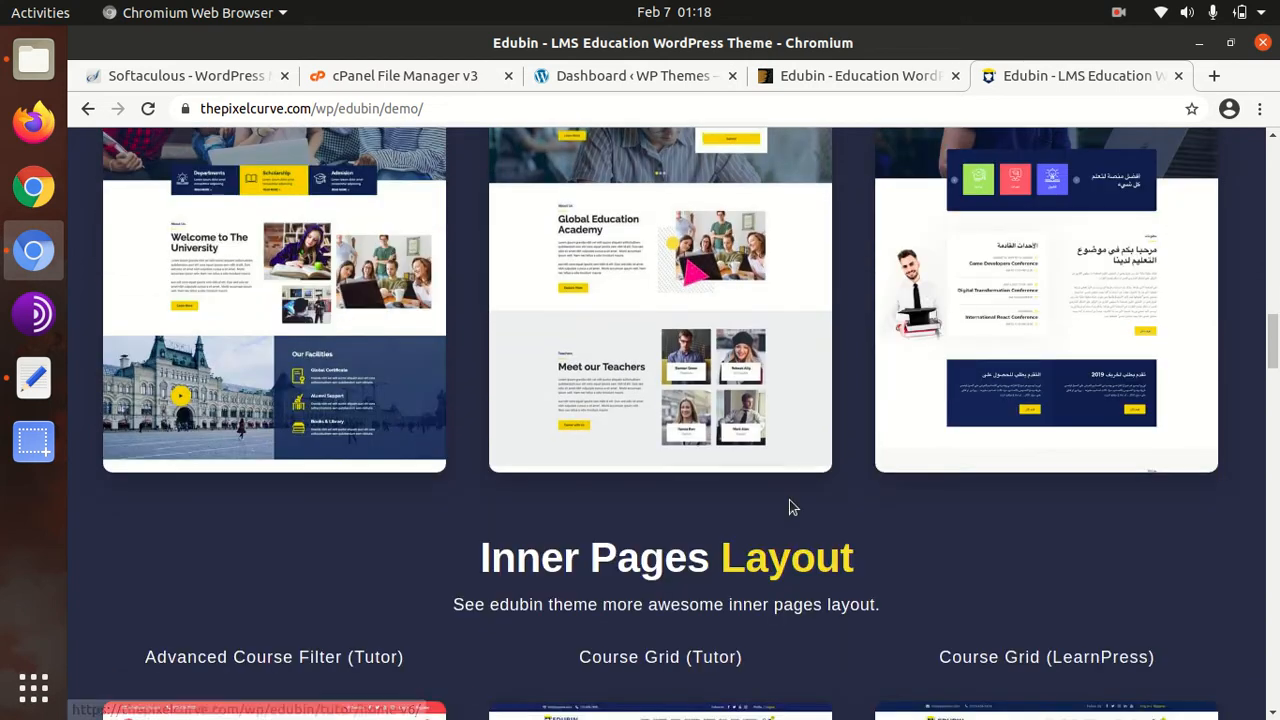
Step: Examine the Inner Pages Layout section with its course filter and course grid demos
scroll(791, 506, "down", 1)
scroll(791, 506, "down", 1)
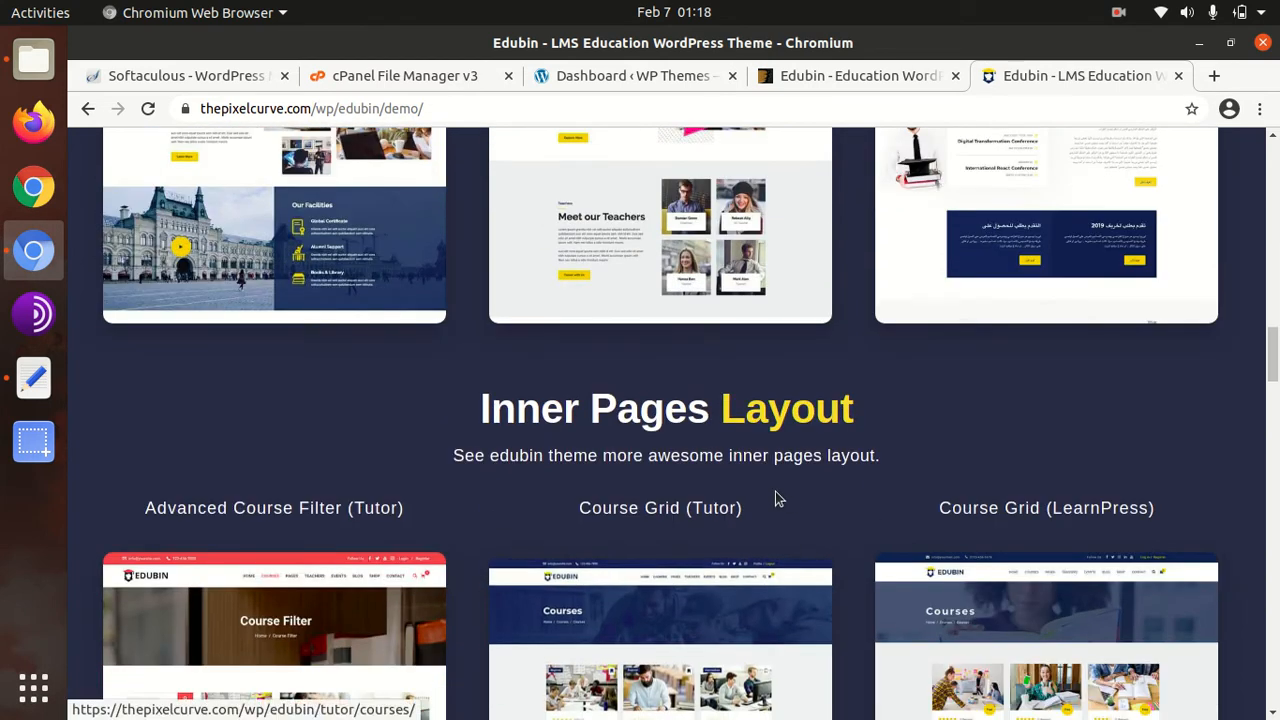
scroll(318, 478, "down", 2)
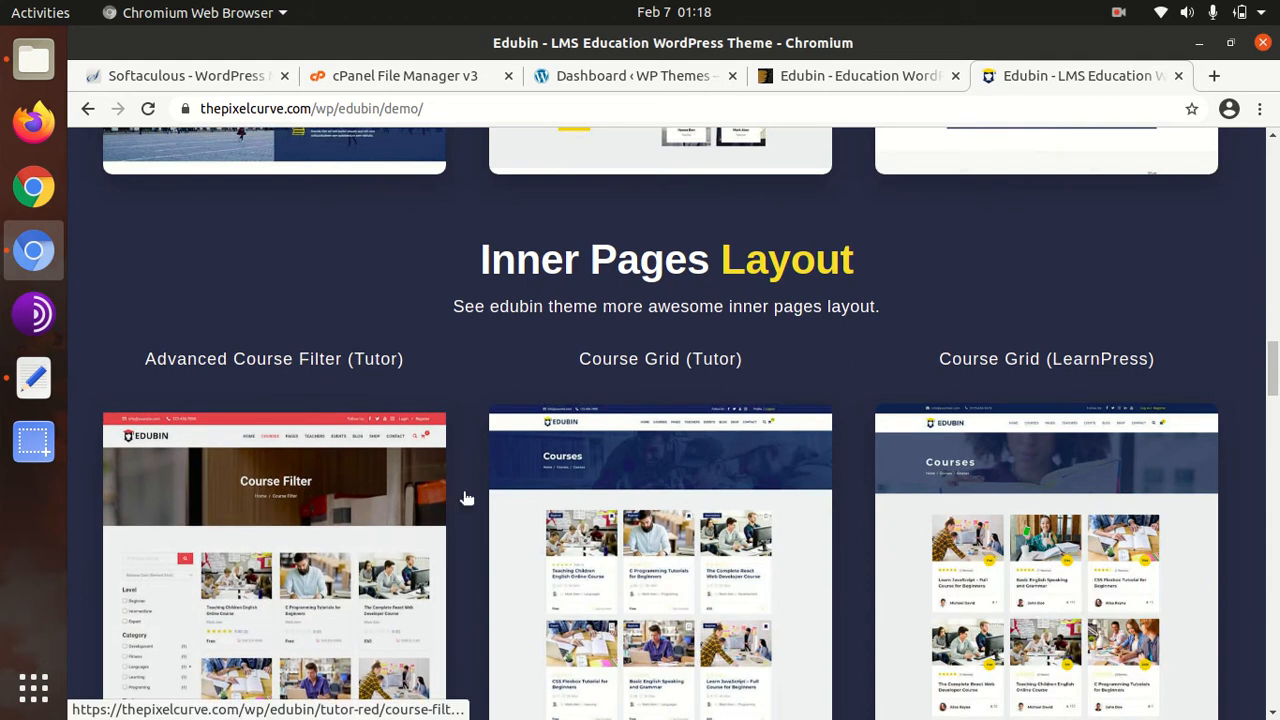
scroll(651, 491, "down", 2)
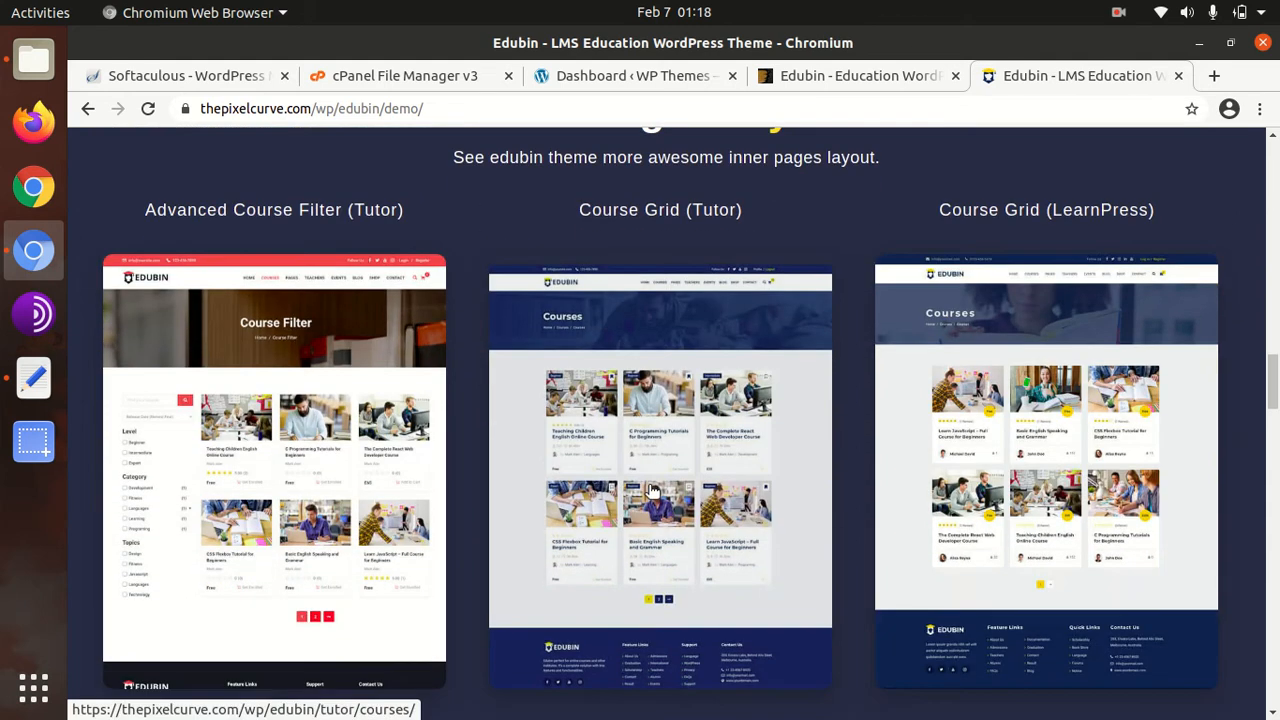
Step: Return to the first row of home page demos and open the Home V1 (Tutor) demo
scroll(651, 491, "up", 10)
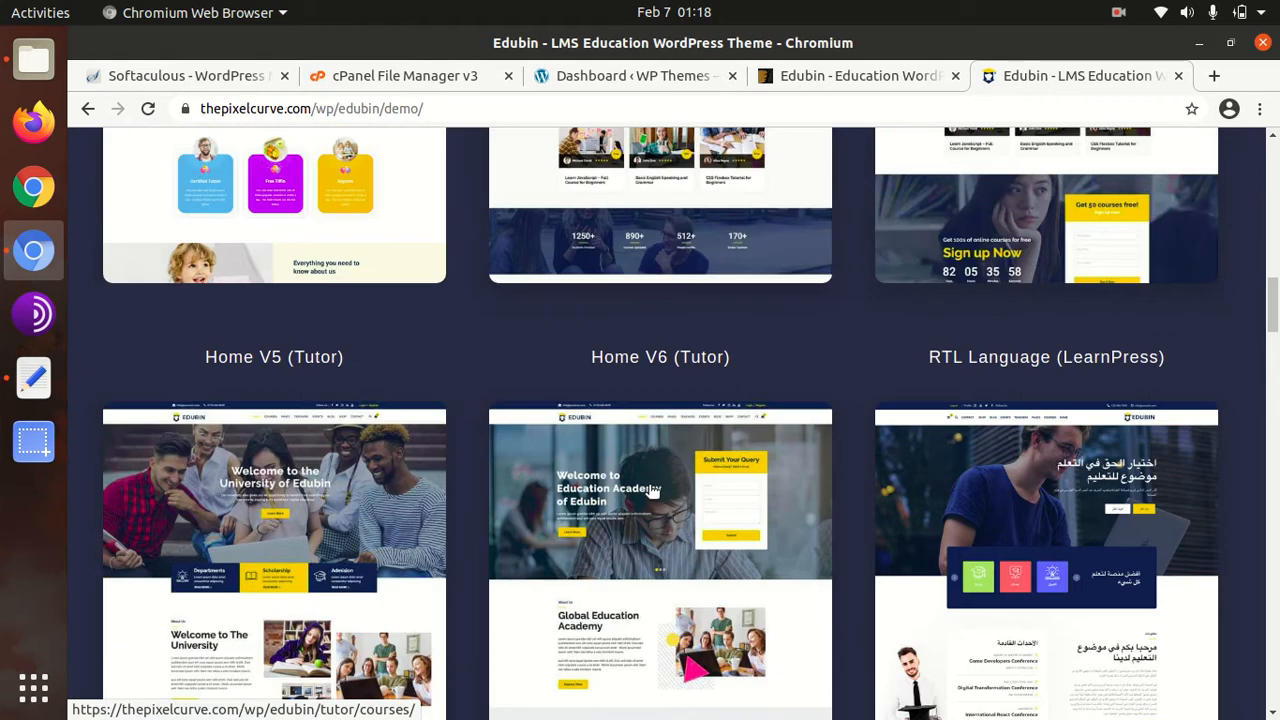
scroll(651, 491, "up", 8)
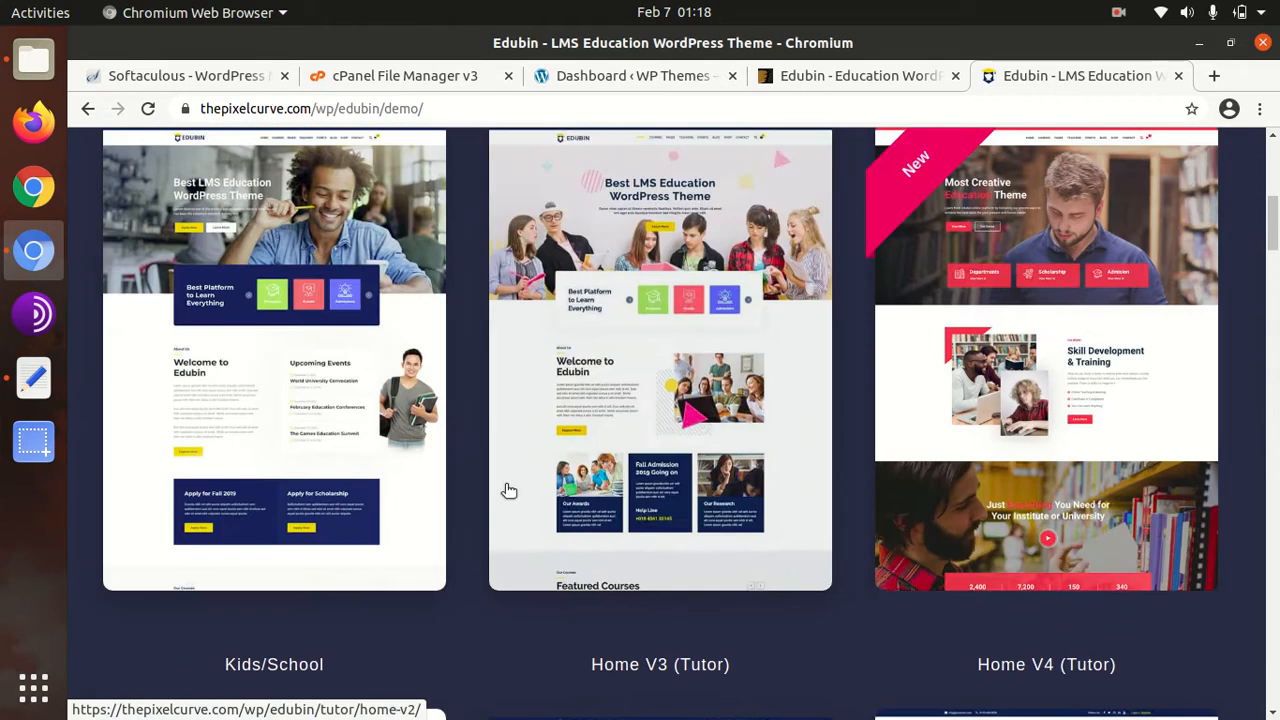
scroll(345, 440, "up", 8)
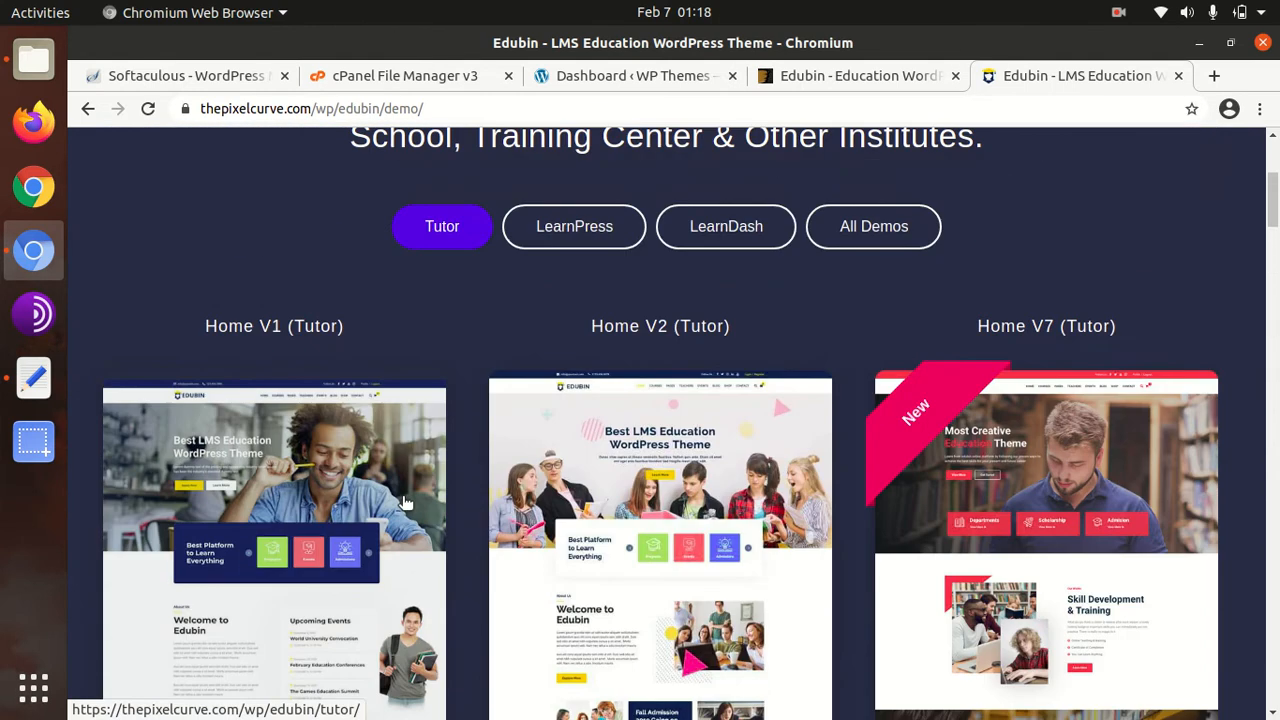
scroll(335, 383, "down", 1)
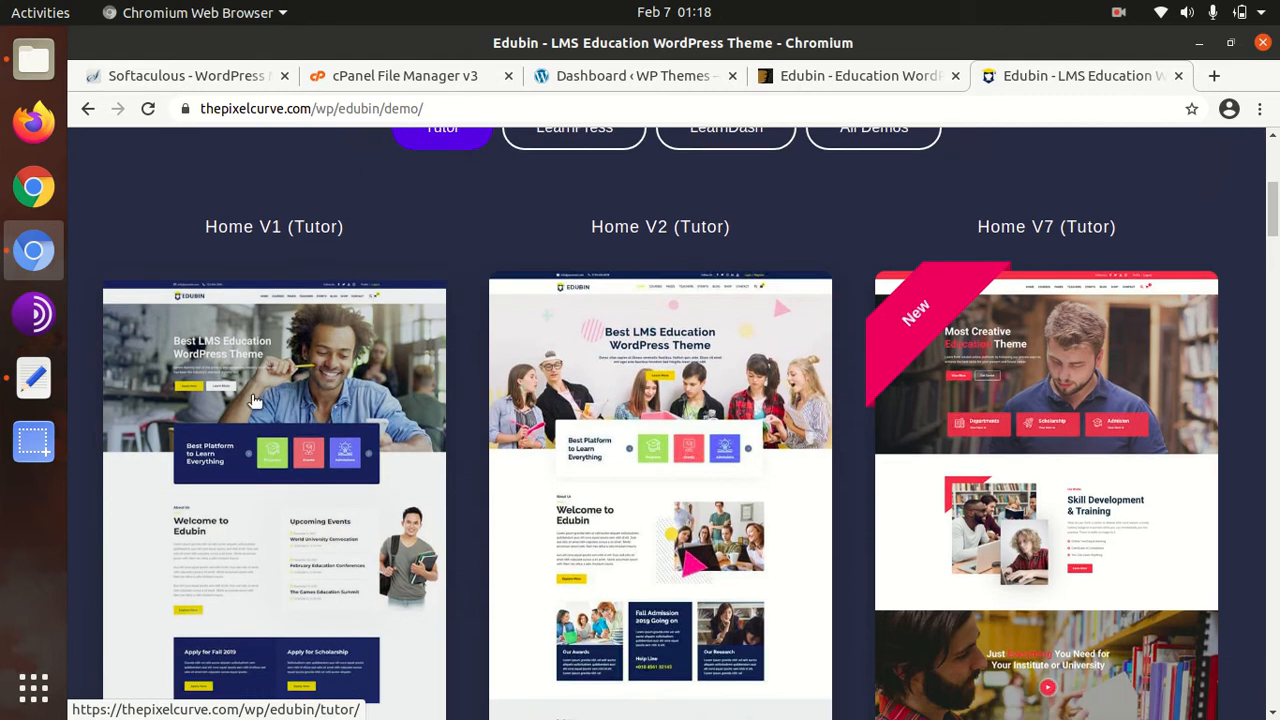
scroll(256, 402, "up", 2)
scroll(256, 410, "down", 2)
left_click(255, 440)
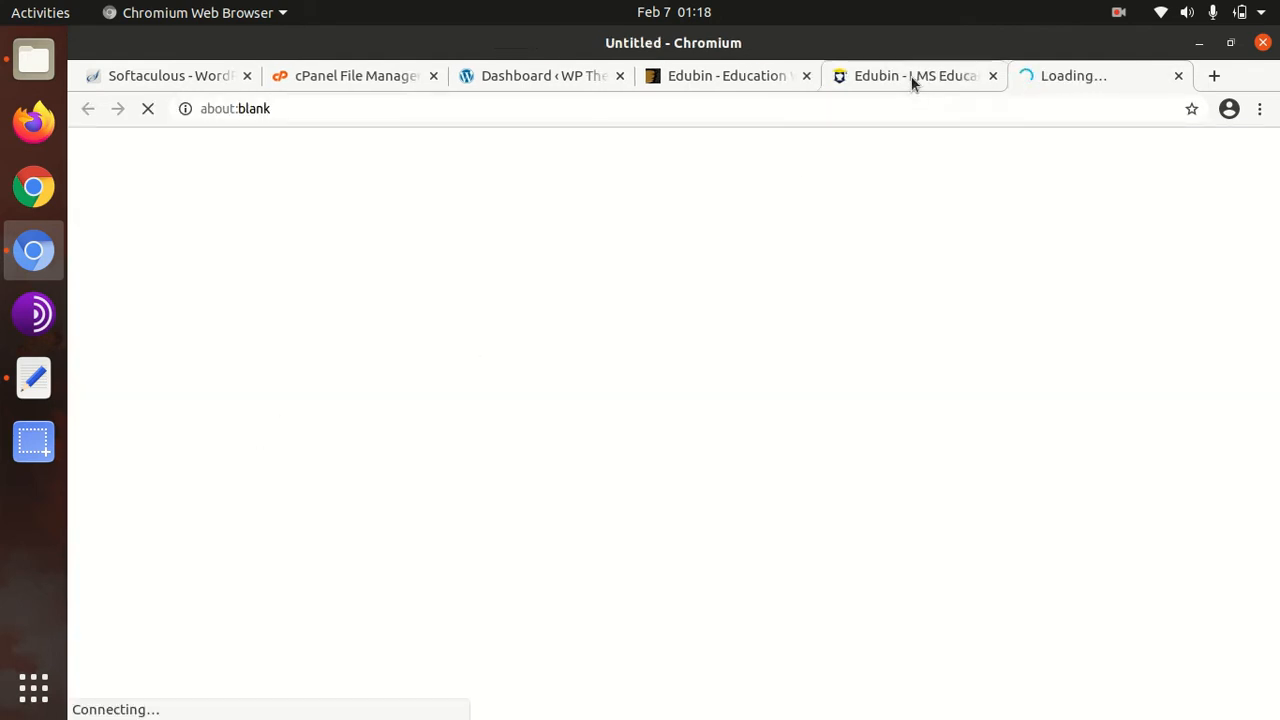
Step: Return to the demo gallery and open the Home V7 (Tutor) demo
left_click(912, 80)
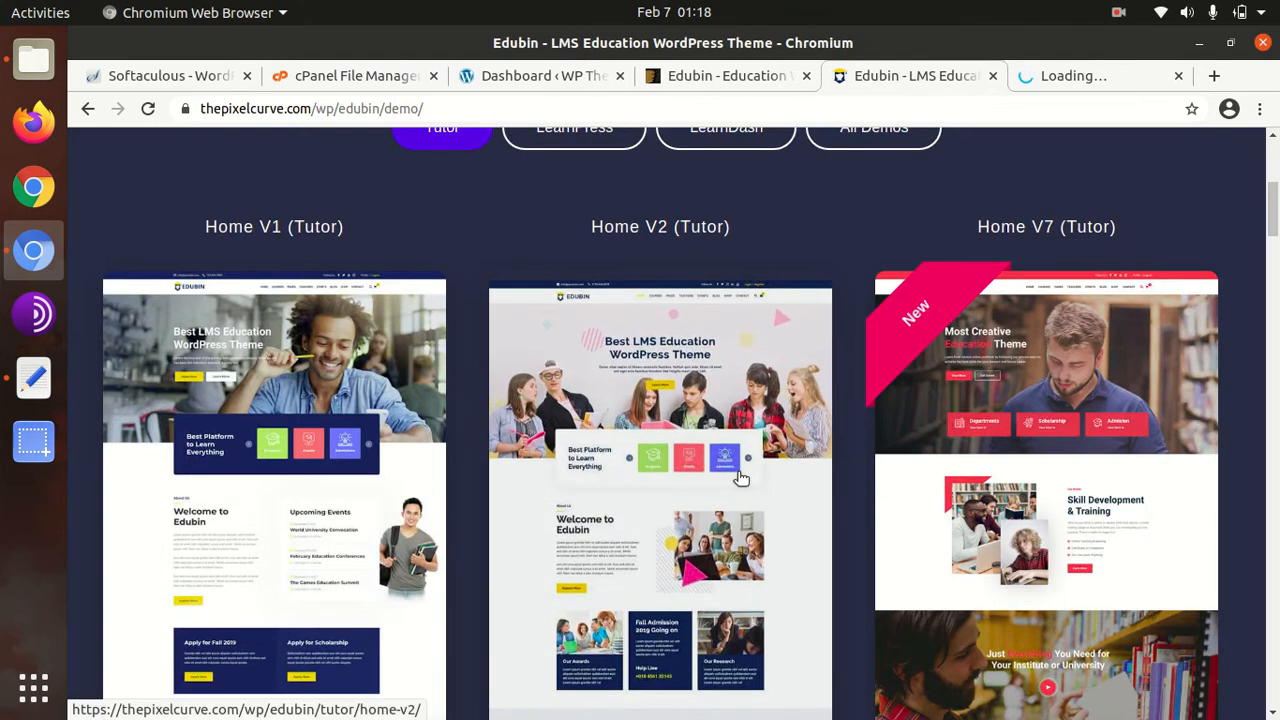
scroll(1060, 446, "down", 2)
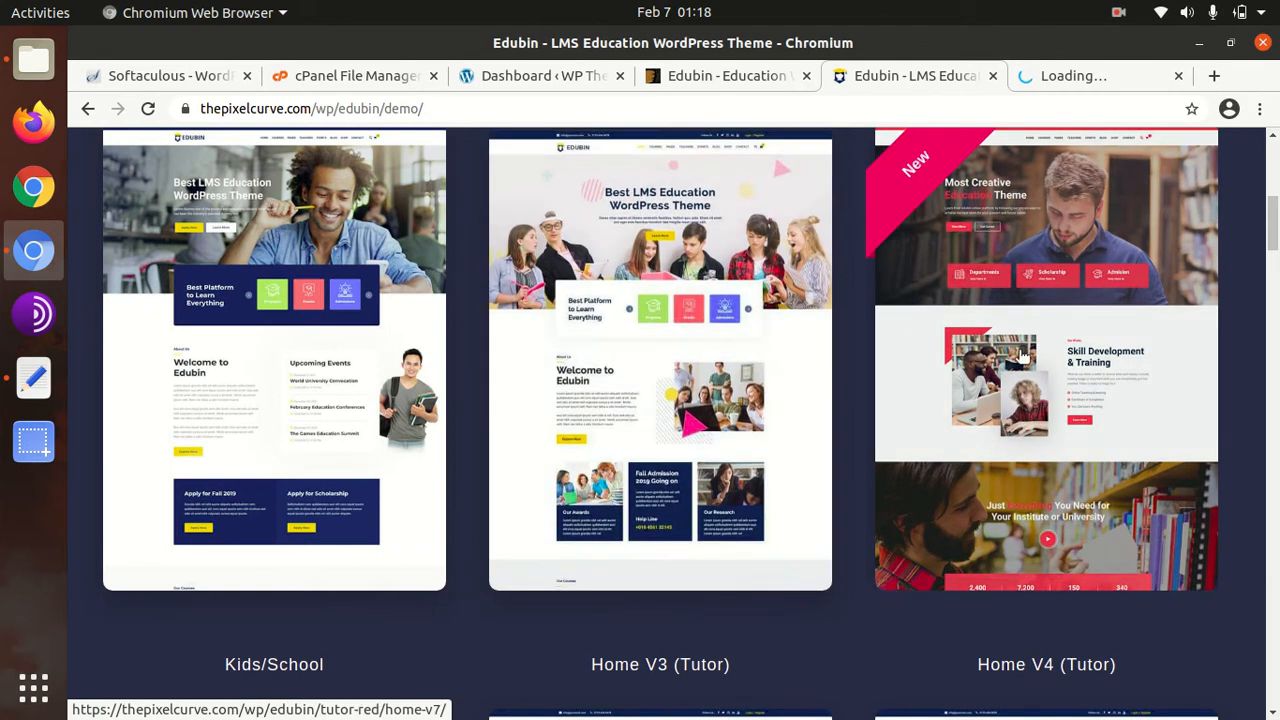
left_click(935, 393)
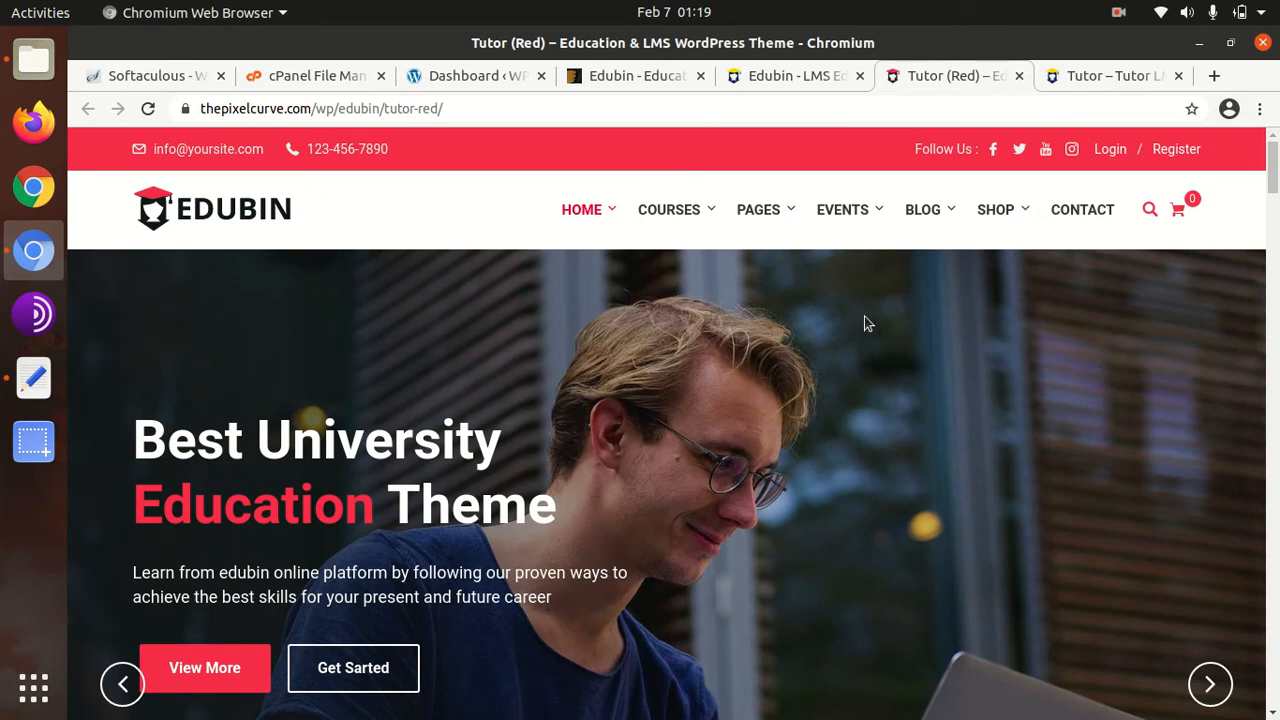
Step: Look through the Courses entries in the red Tutor demo's site navigation
mouse_move(628, 230)
mouse_move(674, 230)
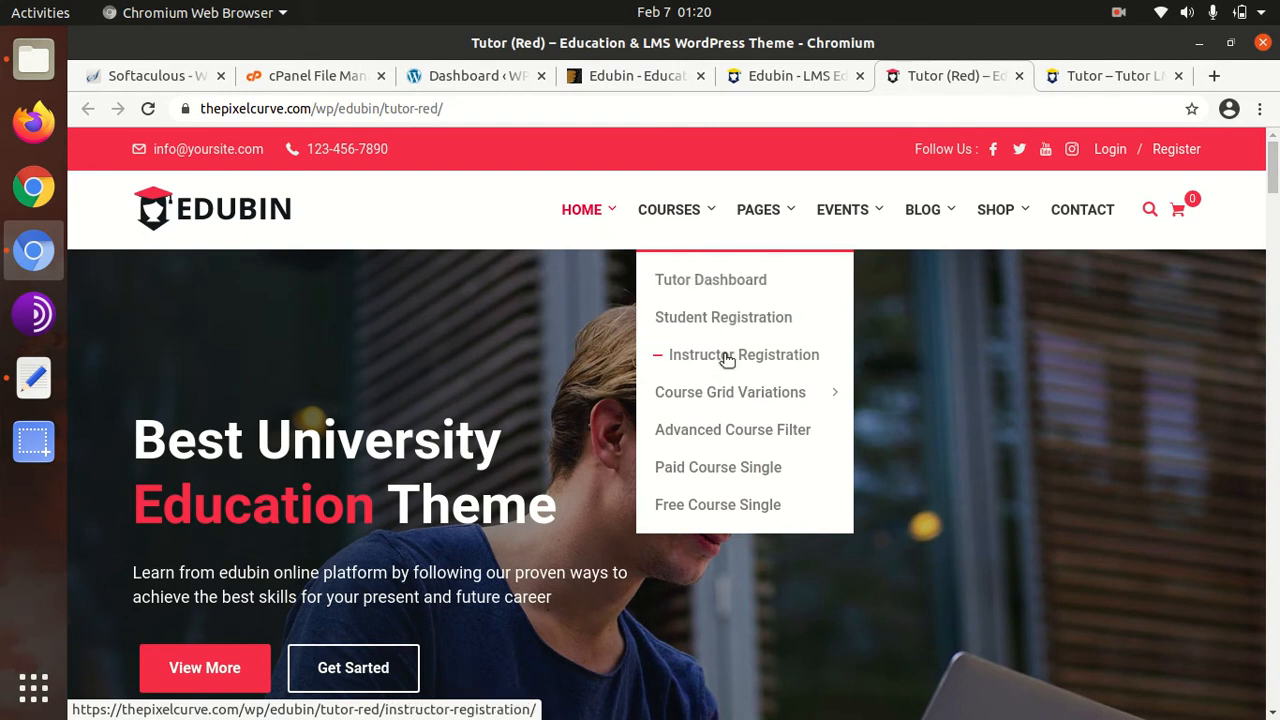
mouse_move(712, 384)
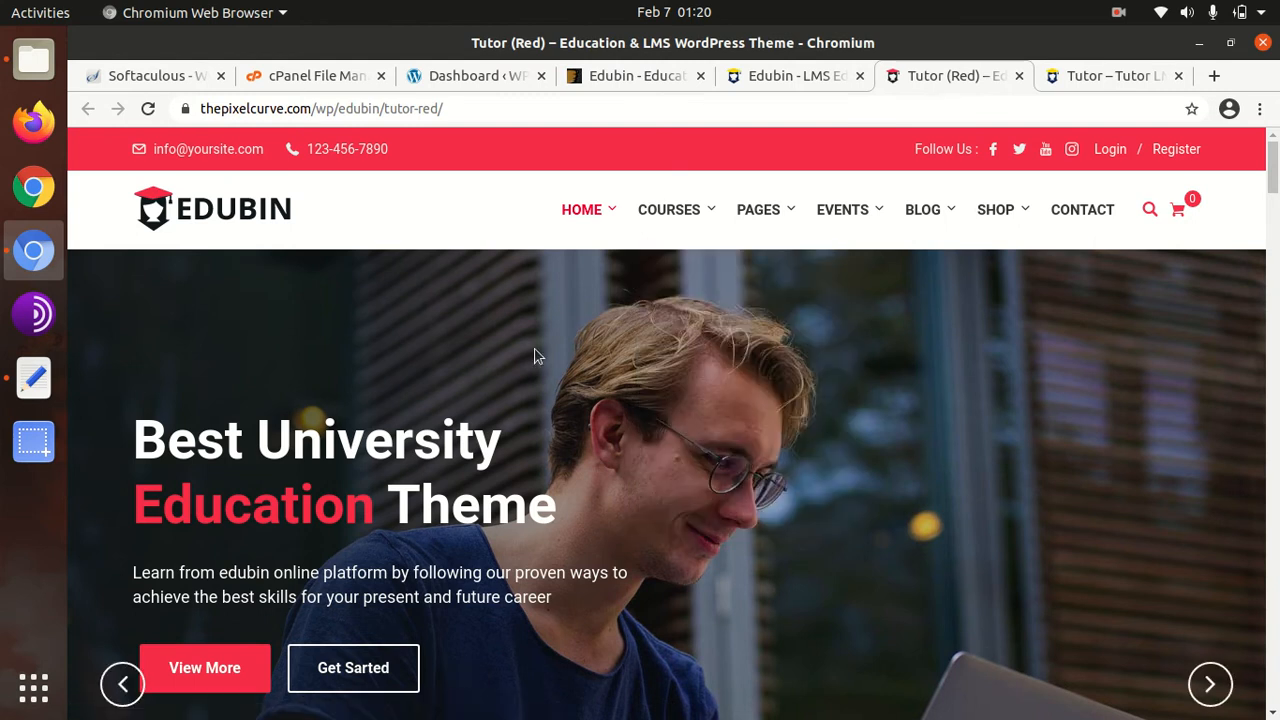
Step: Look through the red Tutor demo's home page sections and open the C Programming Tutorials for Beginners course
scroll(534, 357, "down", 3)
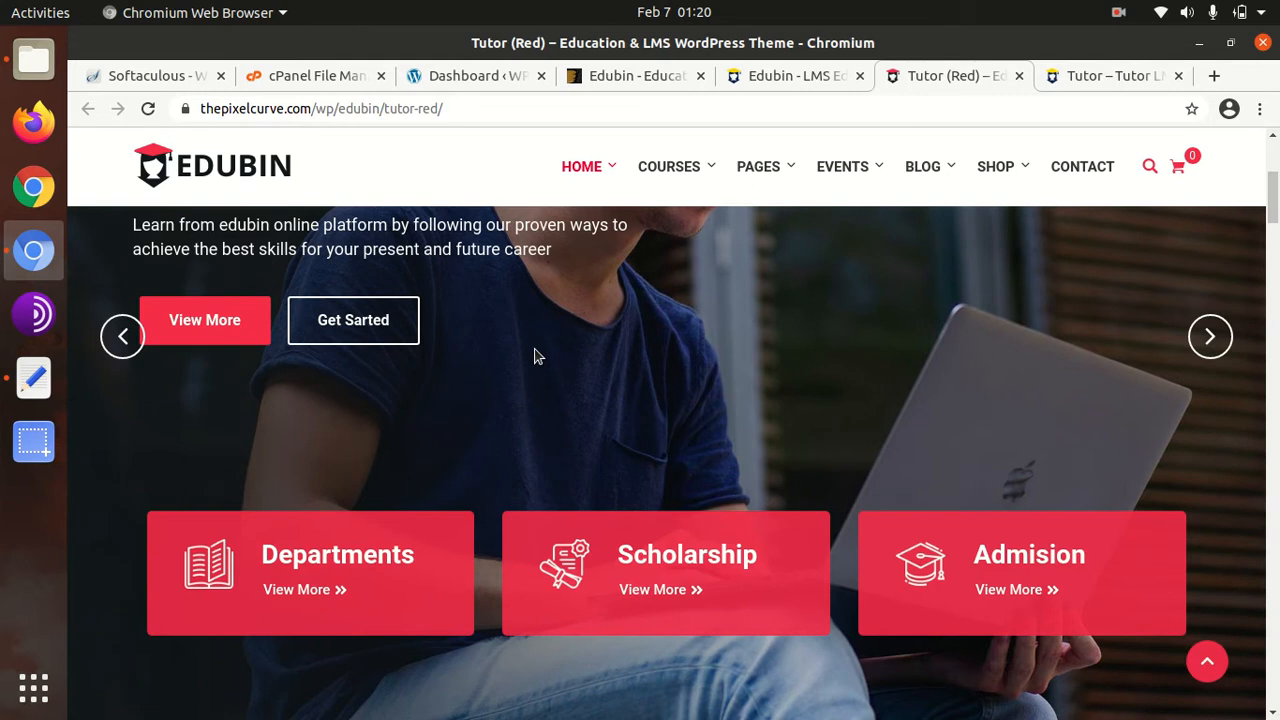
scroll(398, 408, "down", 6)
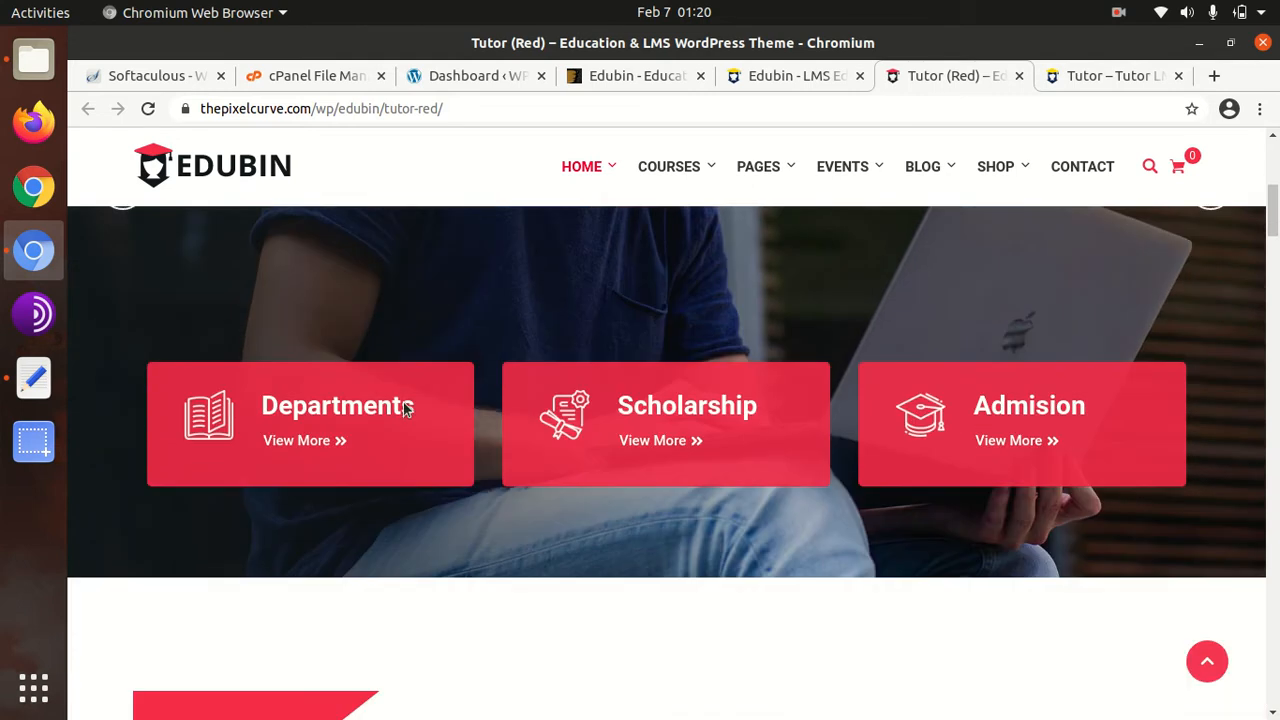
scroll(403, 402, "down", 7)
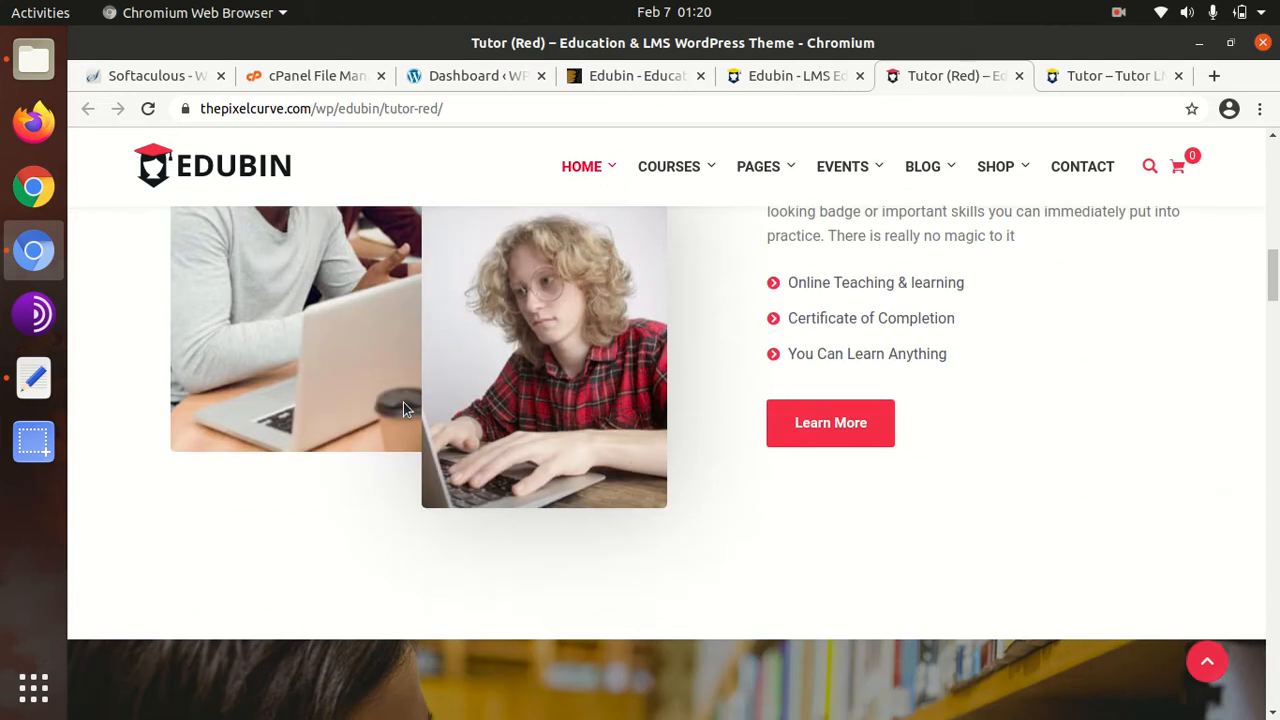
scroll(403, 402, "down", 5)
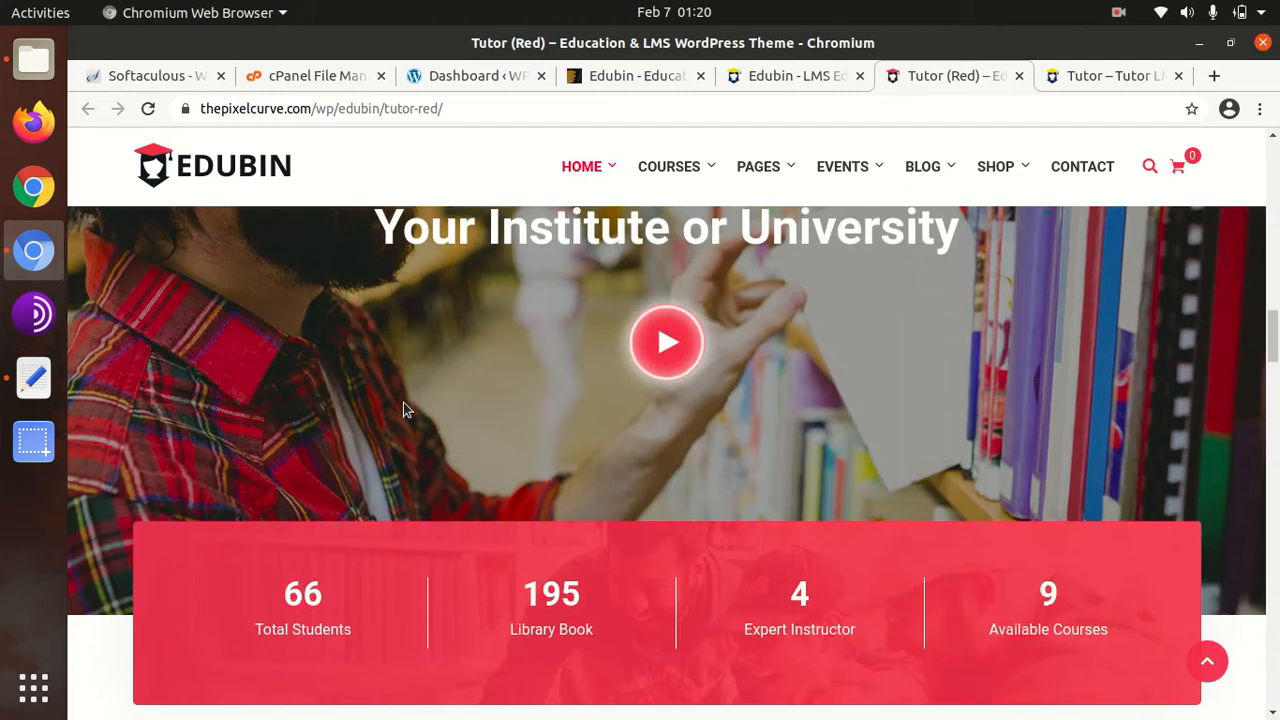
scroll(404, 408, "down", 3)
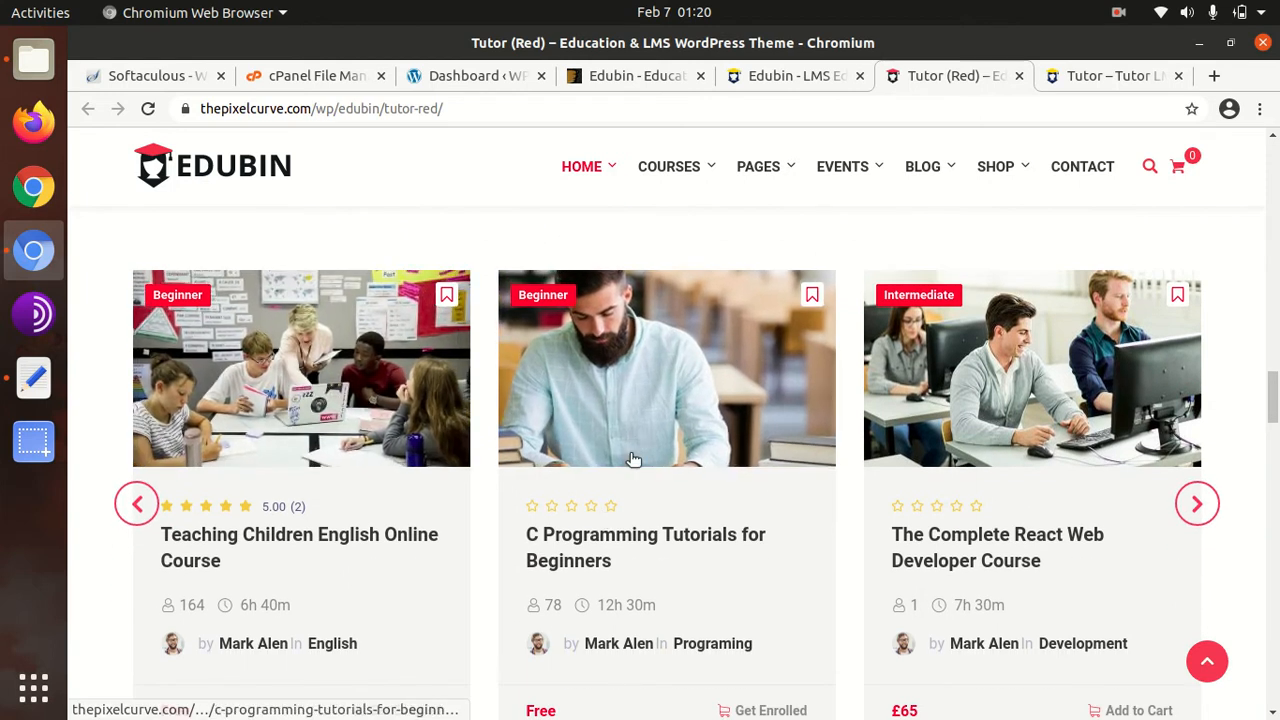
scroll(630, 460, "down", 1)
left_click(577, 443)
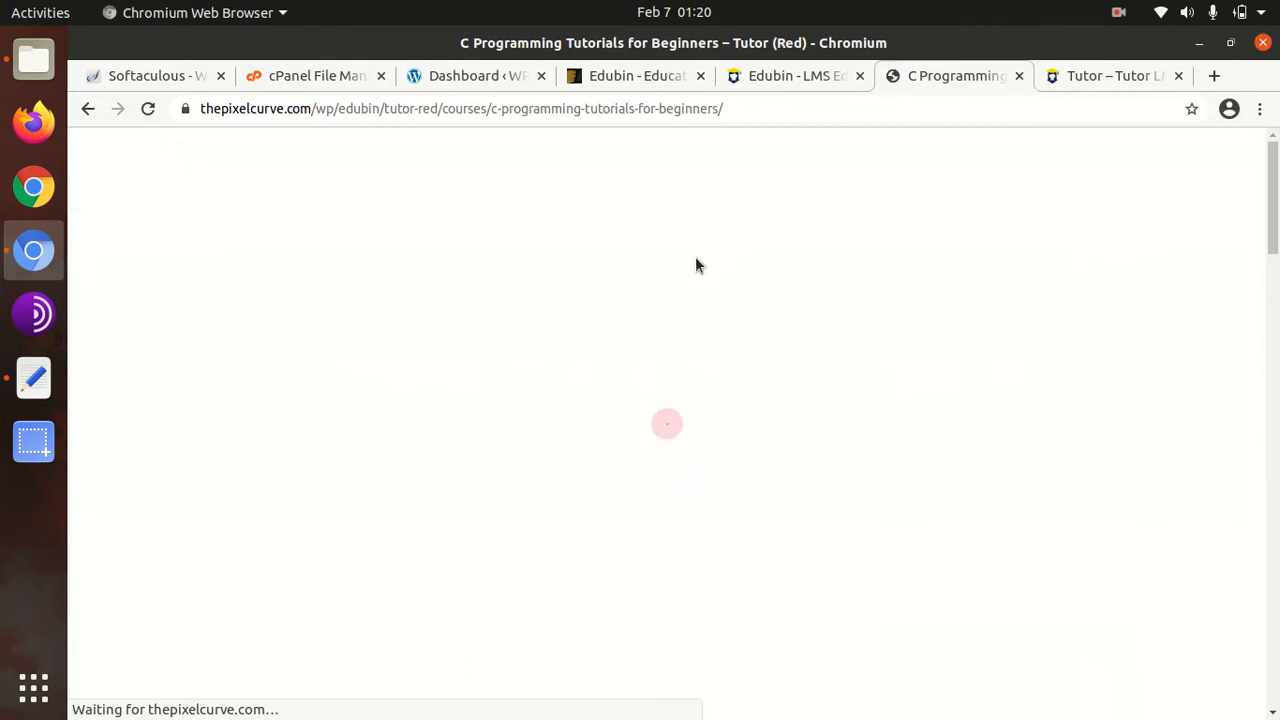
Step: Examine the course page's details, included materials, description, requirements and learning points
scroll(487, 337, "down", 3)
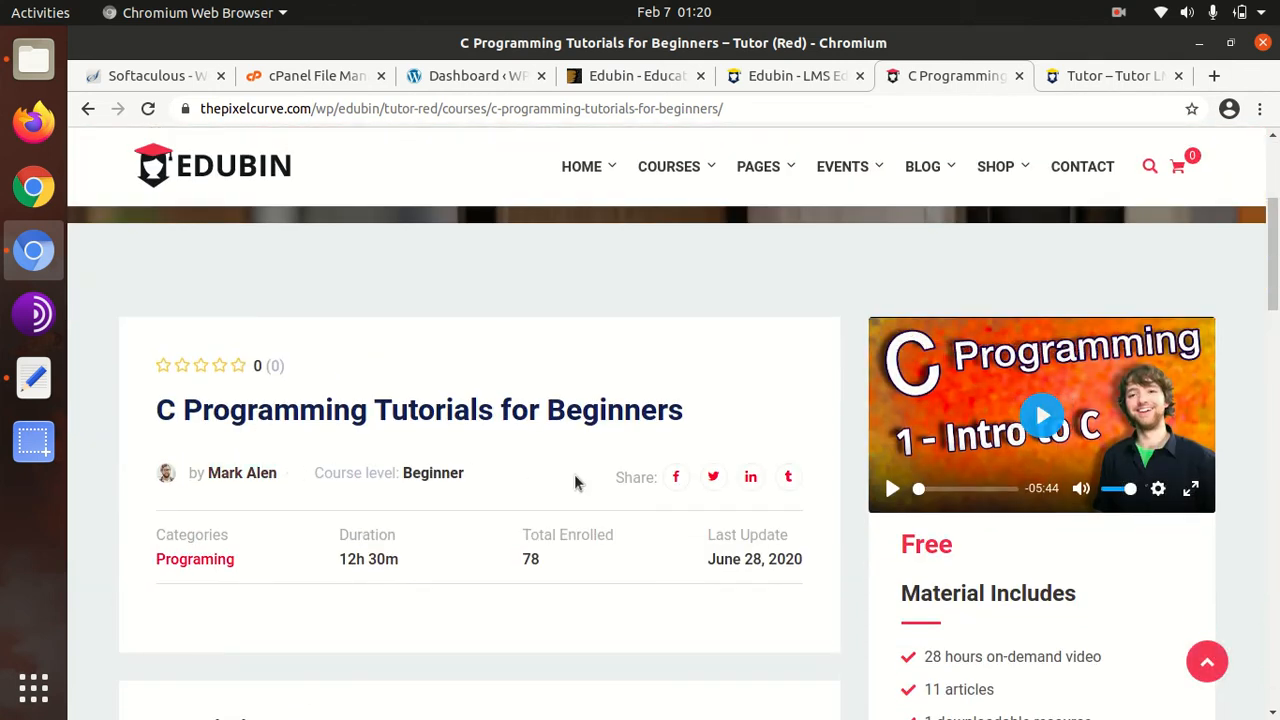
scroll(520, 483, "down", 1)
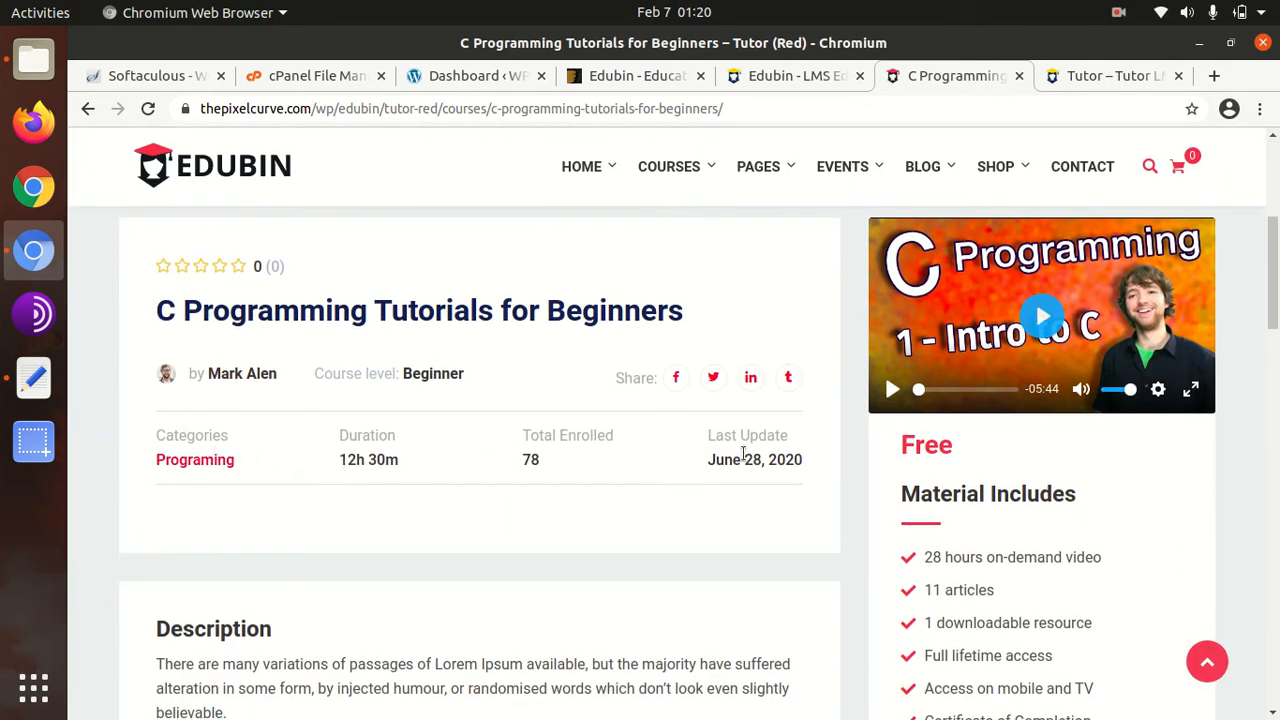
scroll(997, 415, "down", 4)
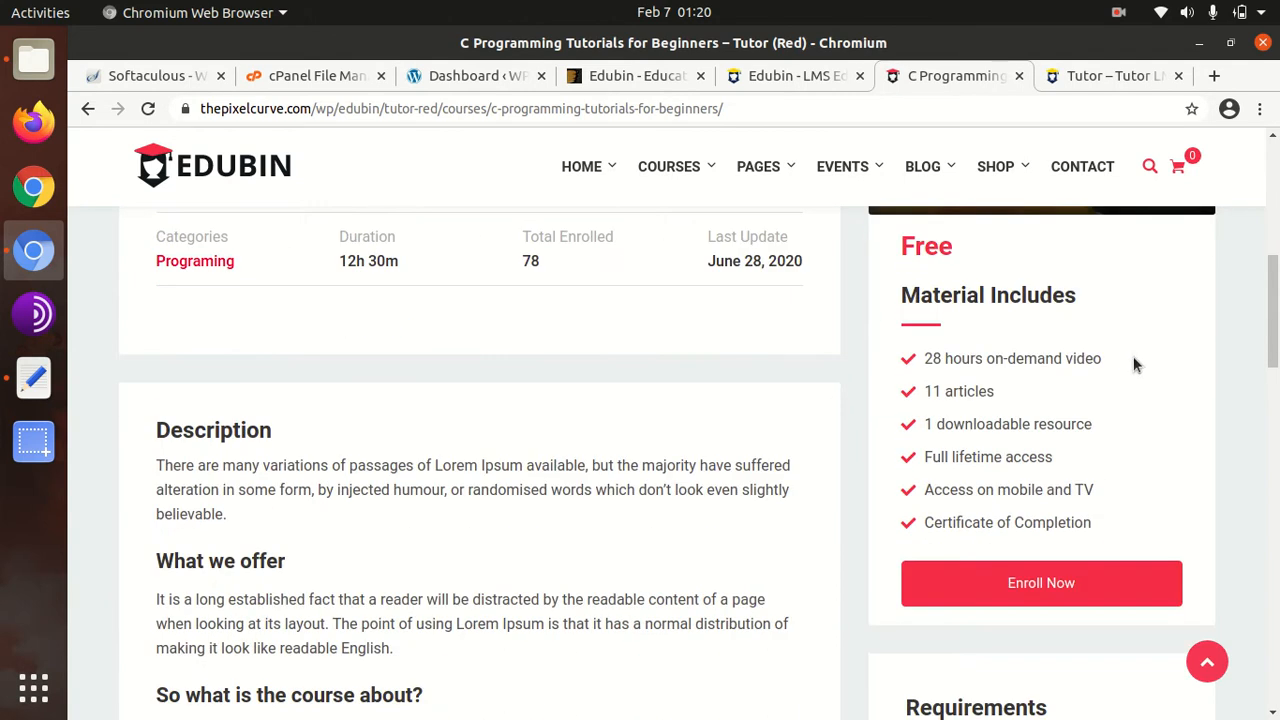
scroll(1076, 337, "down", 7)
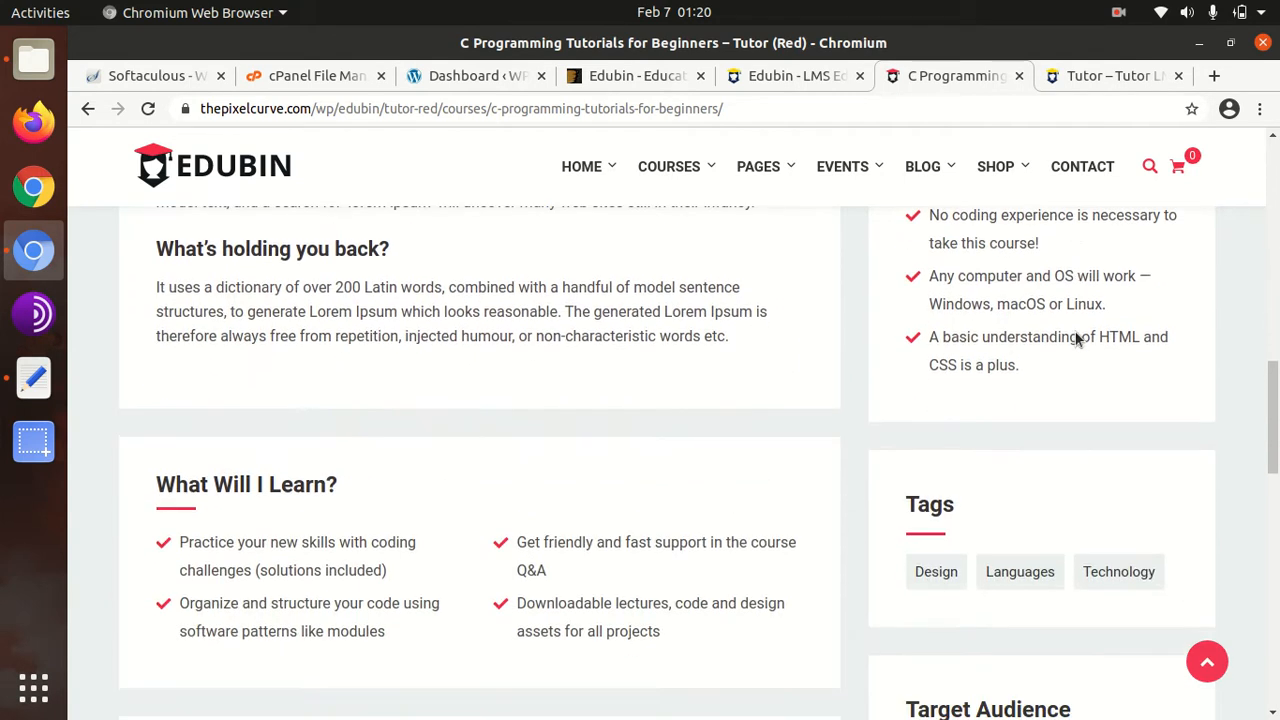
scroll(1021, 370, "up", 6)
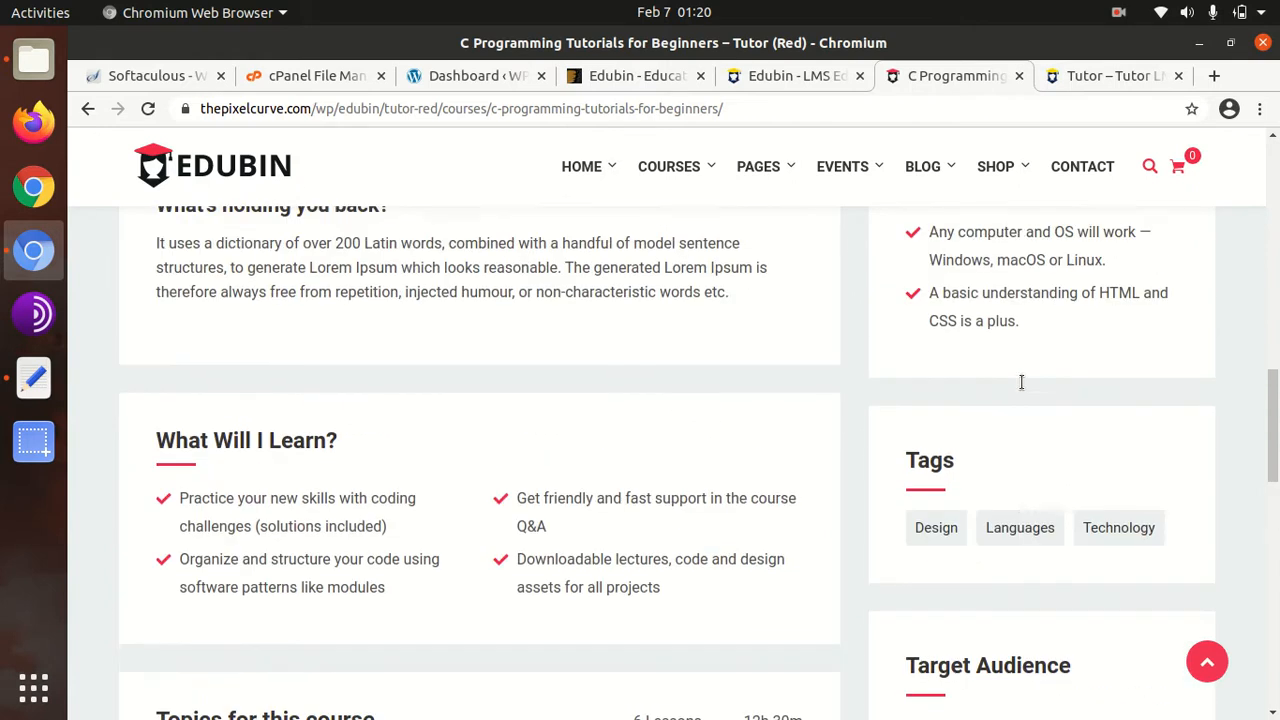
scroll(560, 400, "down", 6)
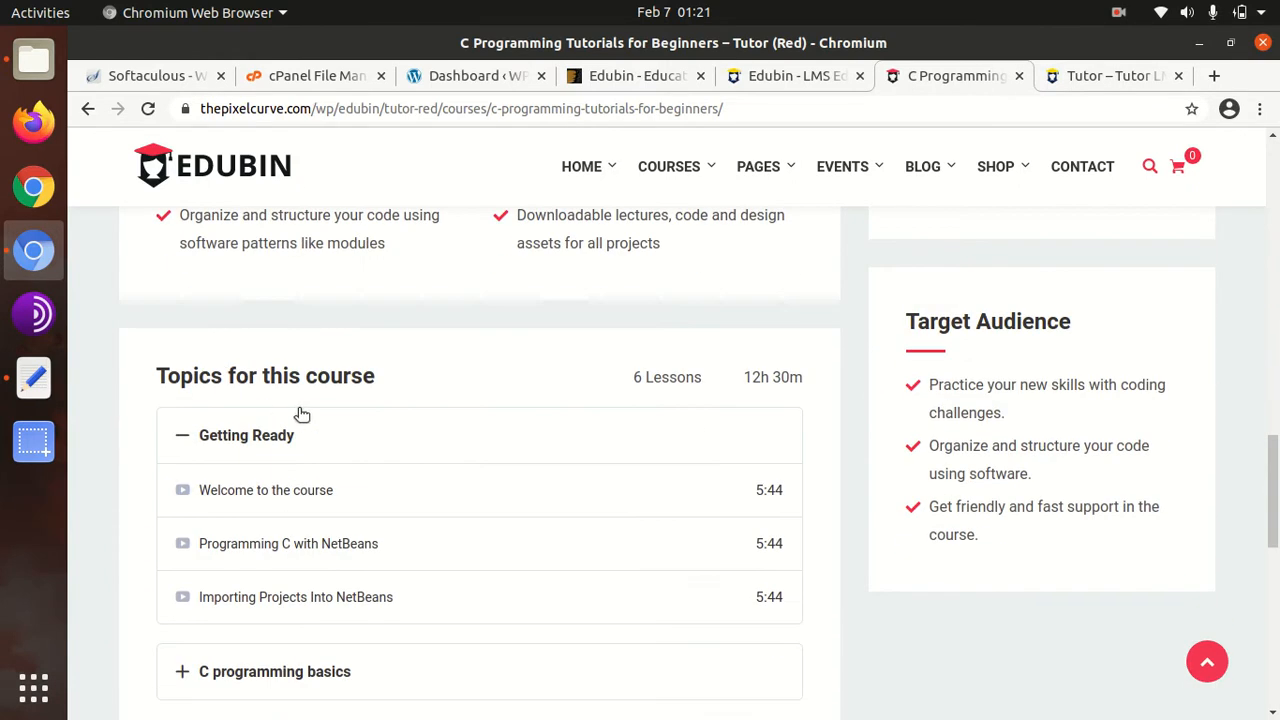
Step: Expand the C programming basics topic in the course curriculum and look over its lessons
scroll(277, 414, "down", 2)
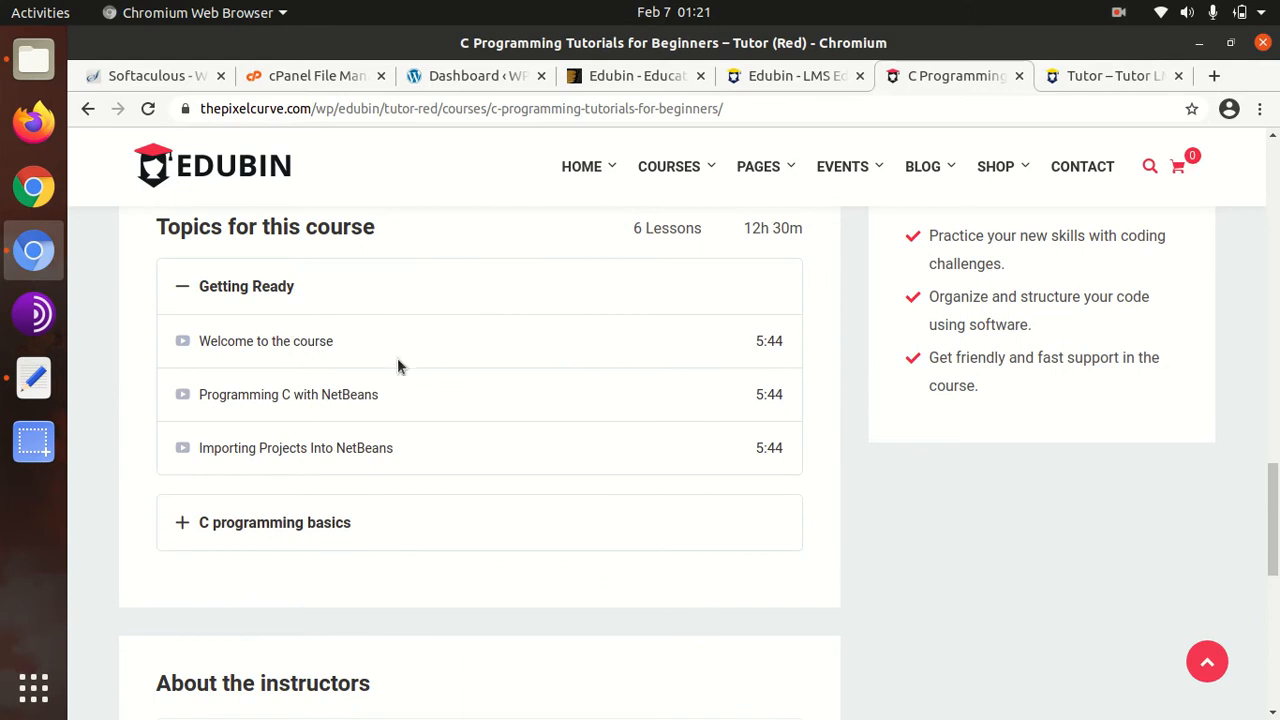
scroll(346, 412, "down", 1)
left_click(289, 478)
scroll(486, 451, "down", 3)
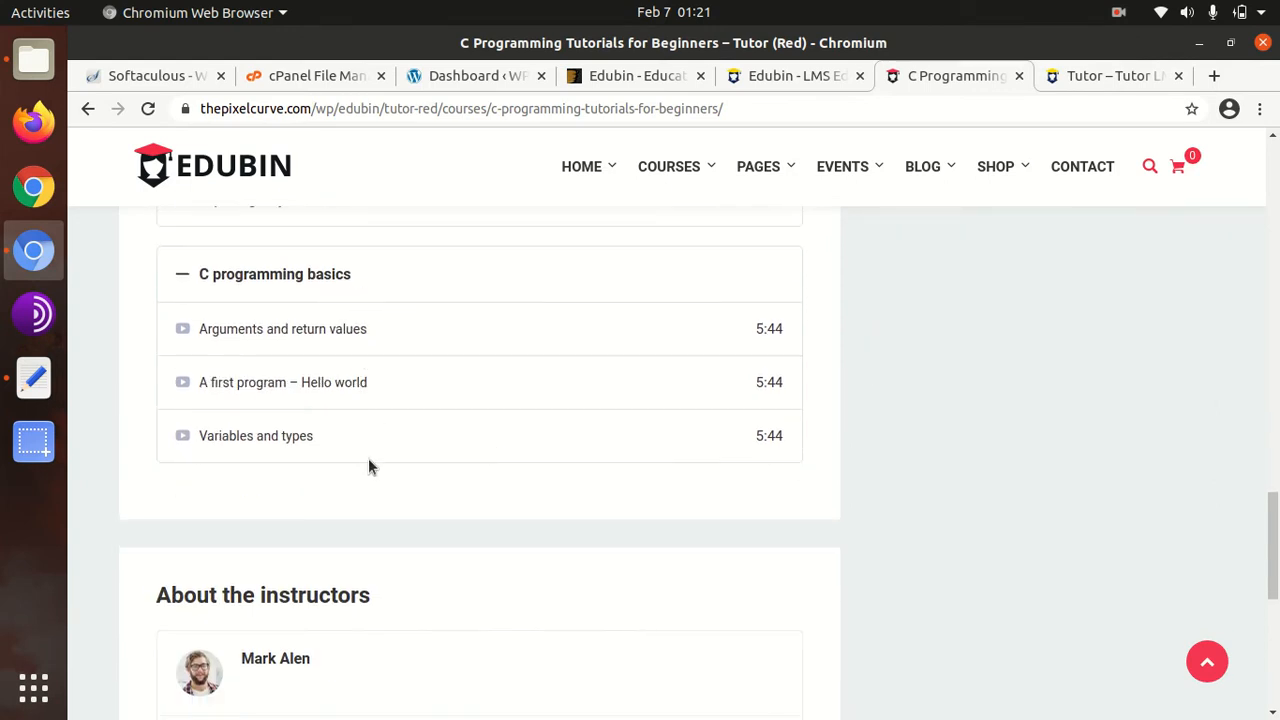
Step: Open the Student Registration page from the Courses entries in the site navigation
scroll(351, 457, "up", 7)
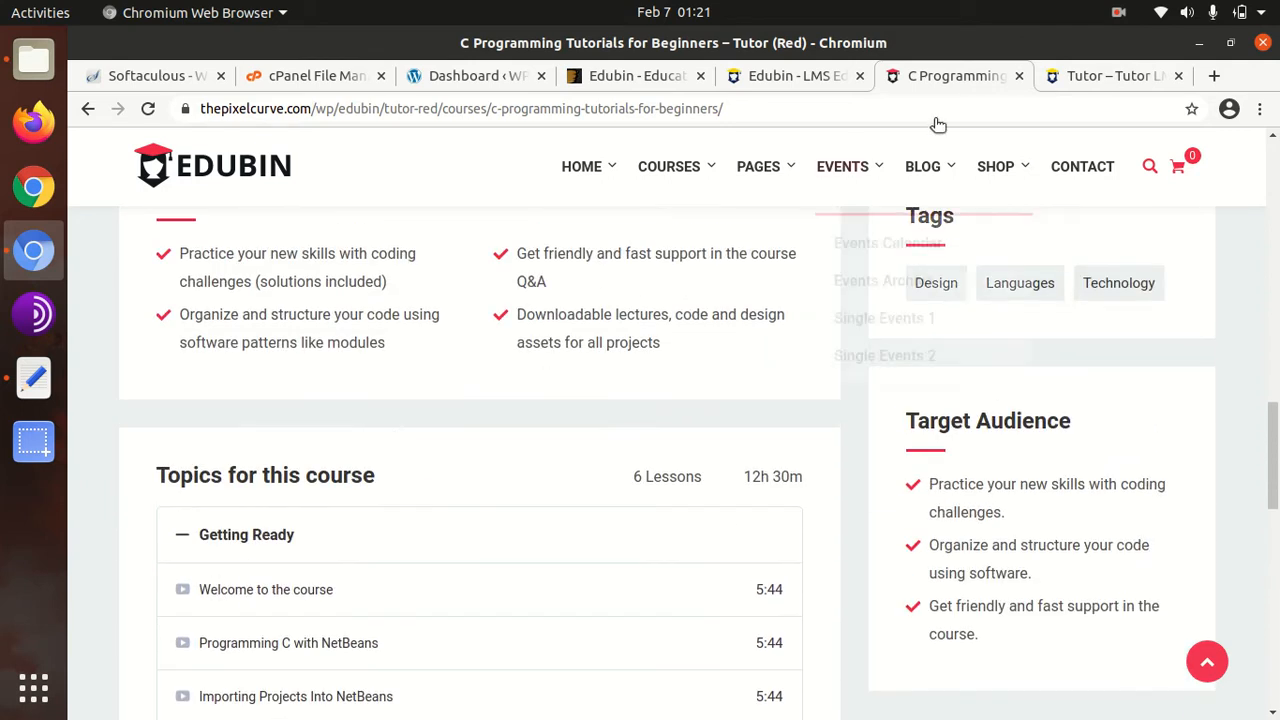
scroll(851, 160, "up", 7)
mouse_move(704, 172)
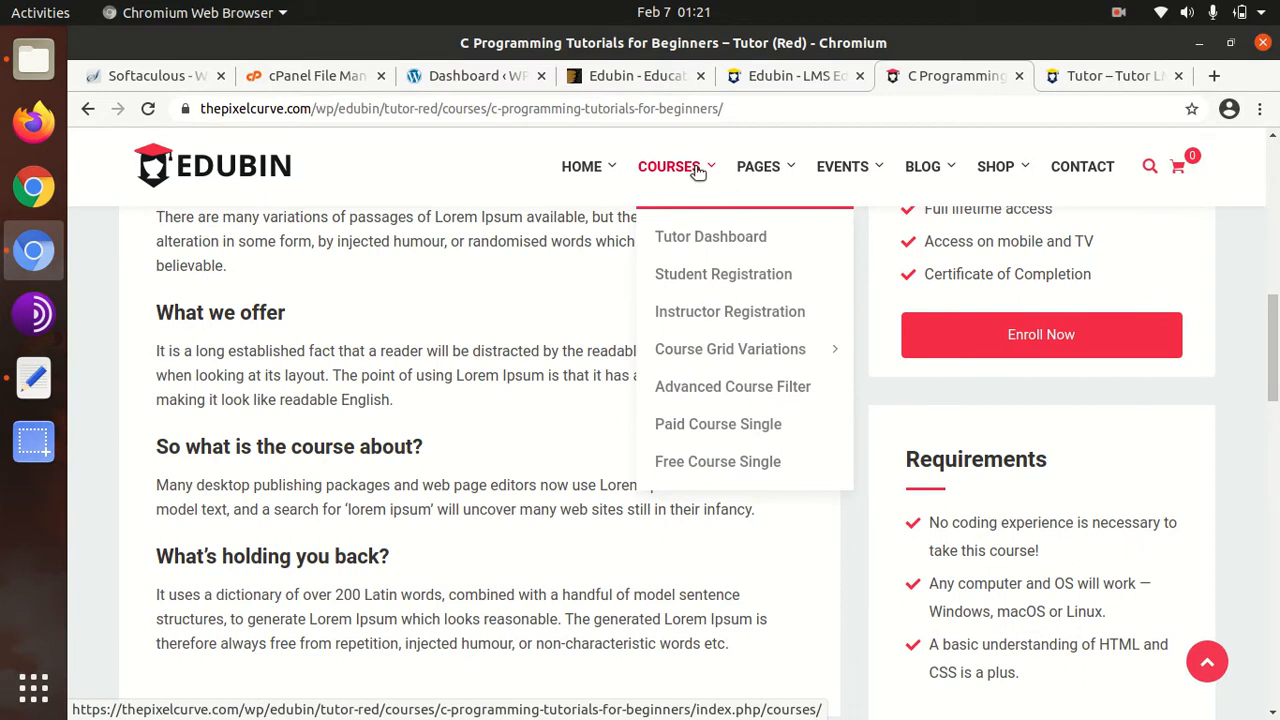
left_click(672, 280)
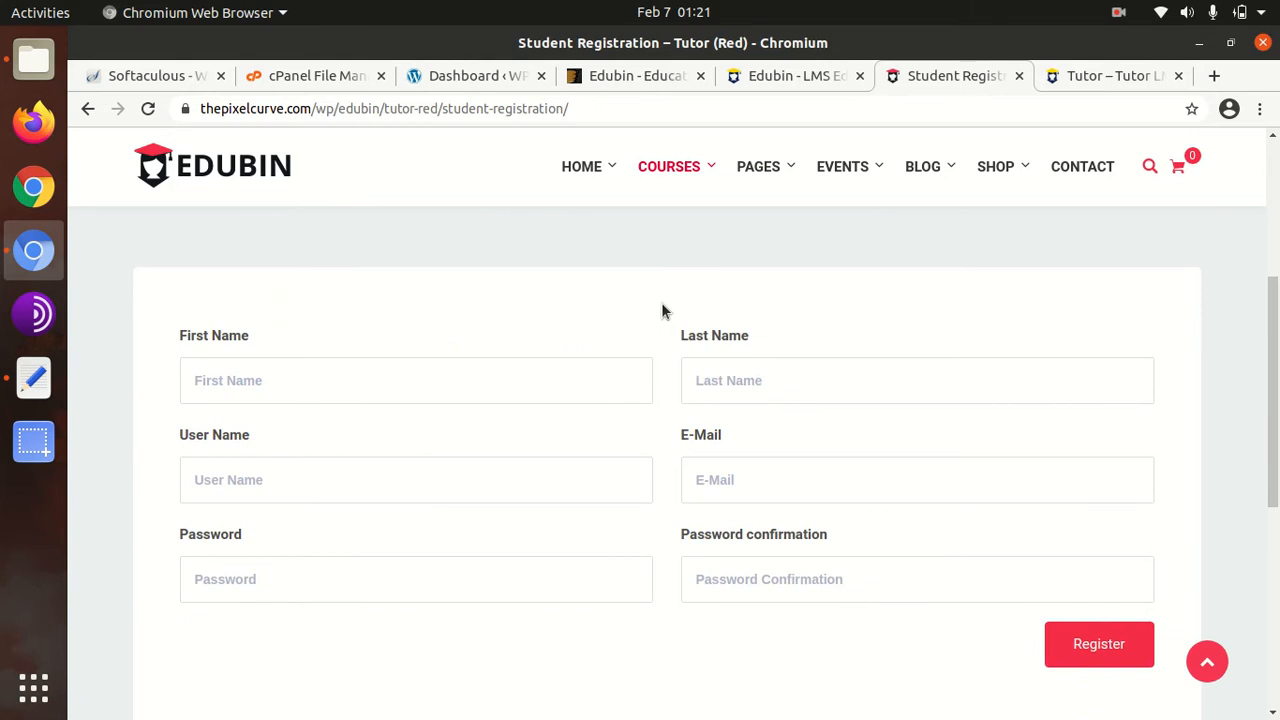
Step: Examine the student registration form and try its name, e-mail and user name fields without filling them in
scroll(661, 305, "down", 3)
scroll(660, 311, "up", 4)
scroll(660, 311, "up", 3)
scroll(658, 316, "down", 3)
scroll(657, 322, "down", 2)
left_click(623, 377)
left_click(722, 379)
left_click(766, 469)
left_click(500, 490)
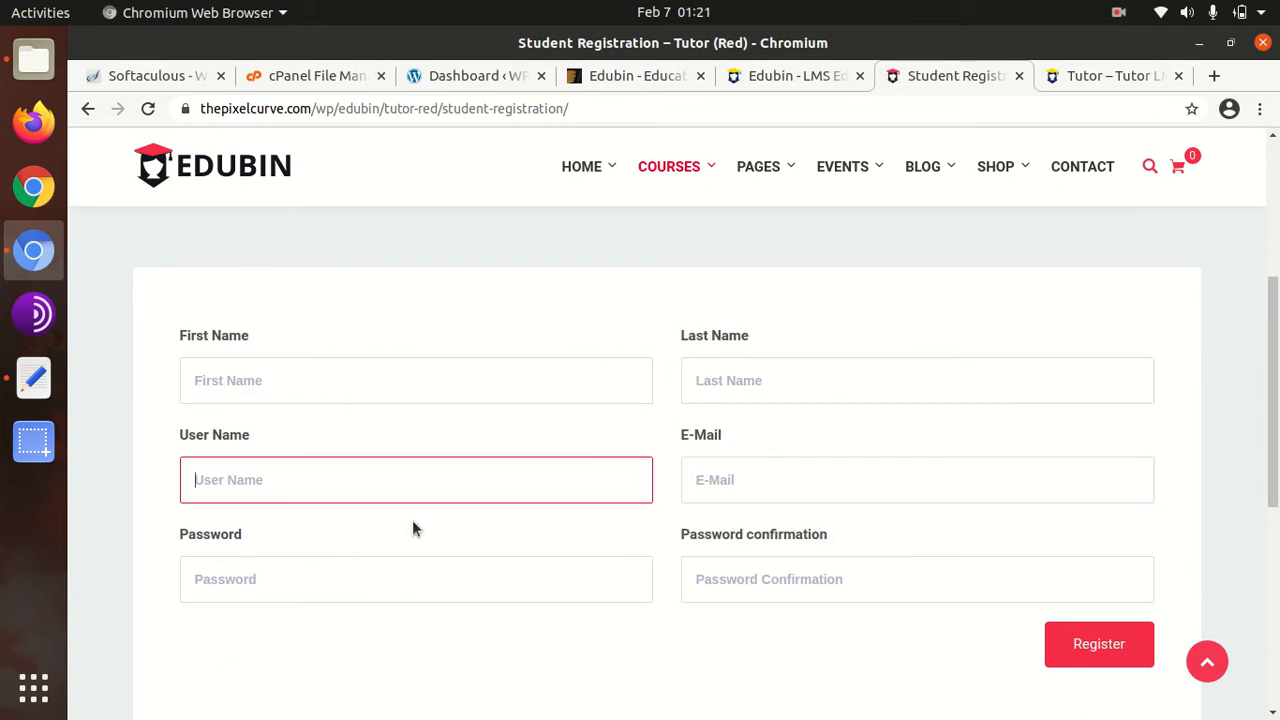
Step: Switch to the Home V1 Tutor demo and look through its home page from the hero banner to Featured Courses
left_click(1058, 76)
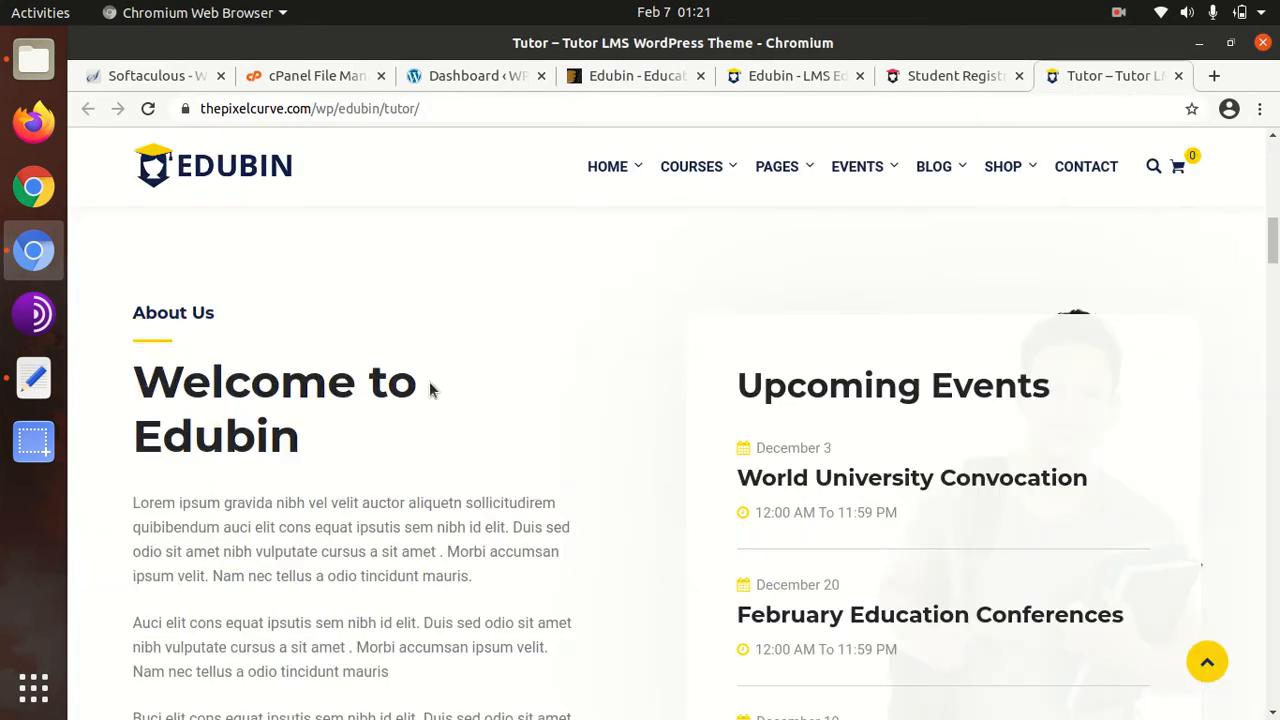
scroll(302, 365, "up", 7)
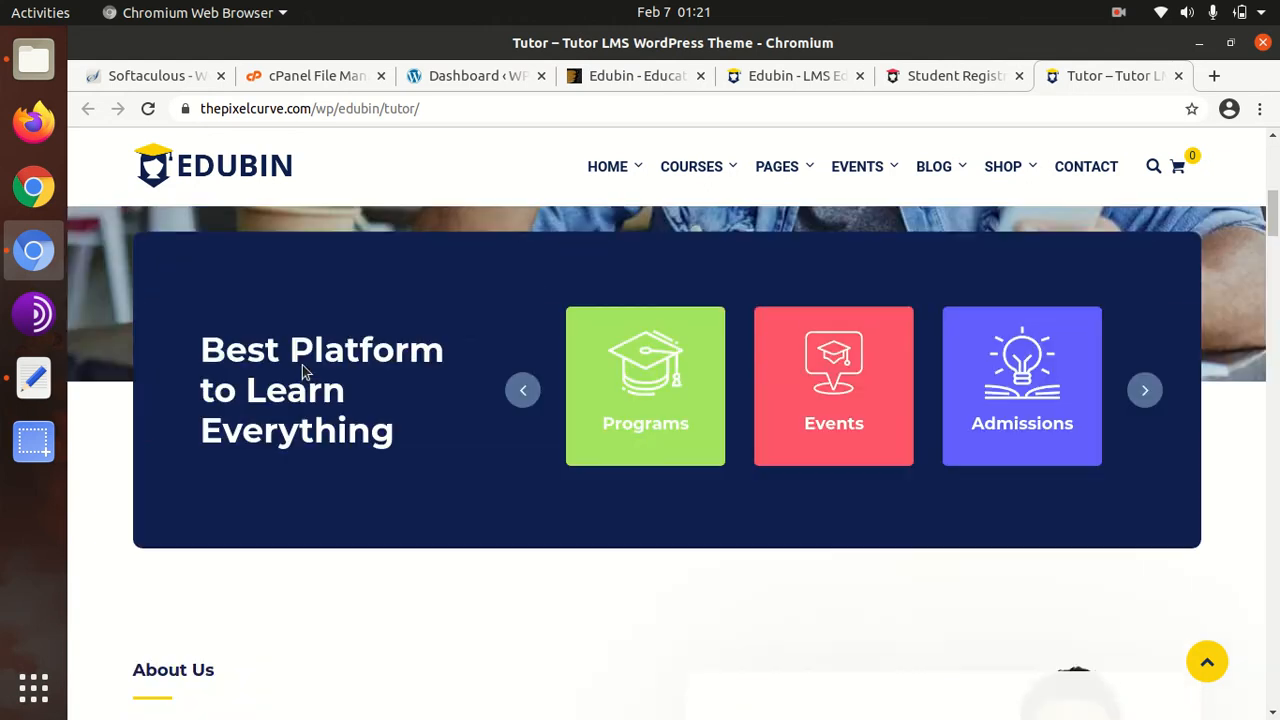
scroll(302, 365, "up", 2)
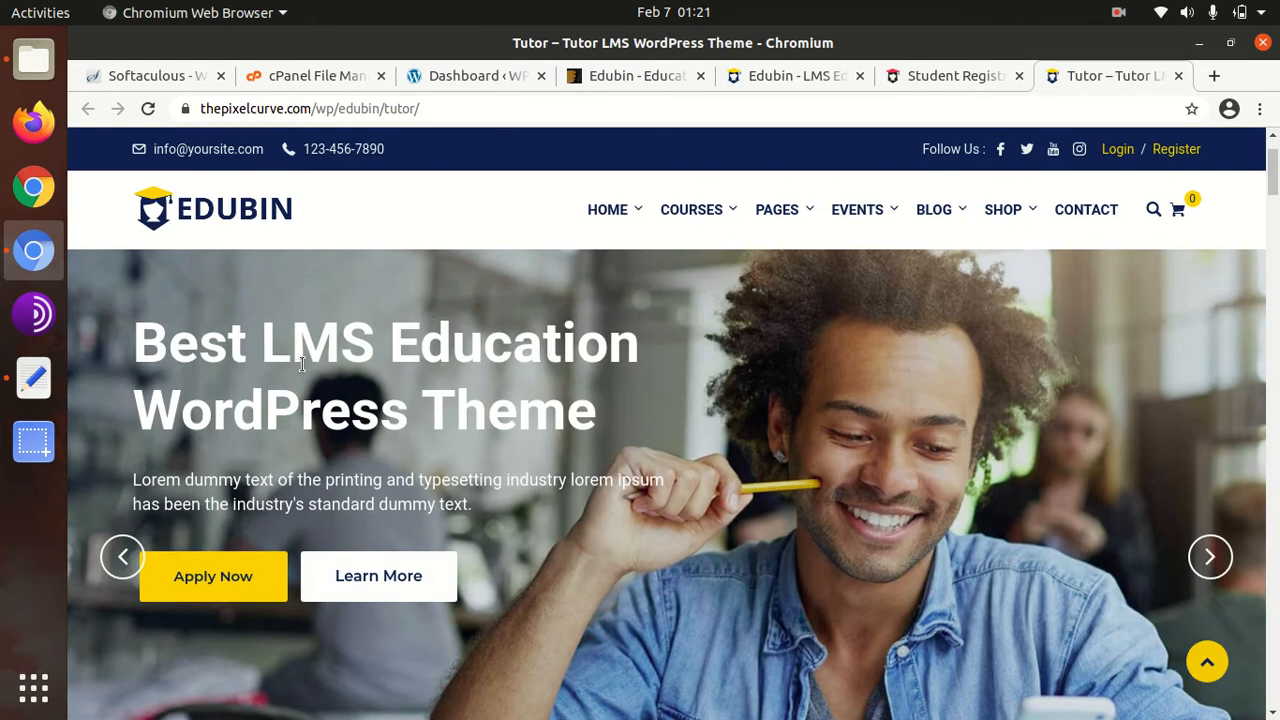
scroll(451, 333, "down", 9)
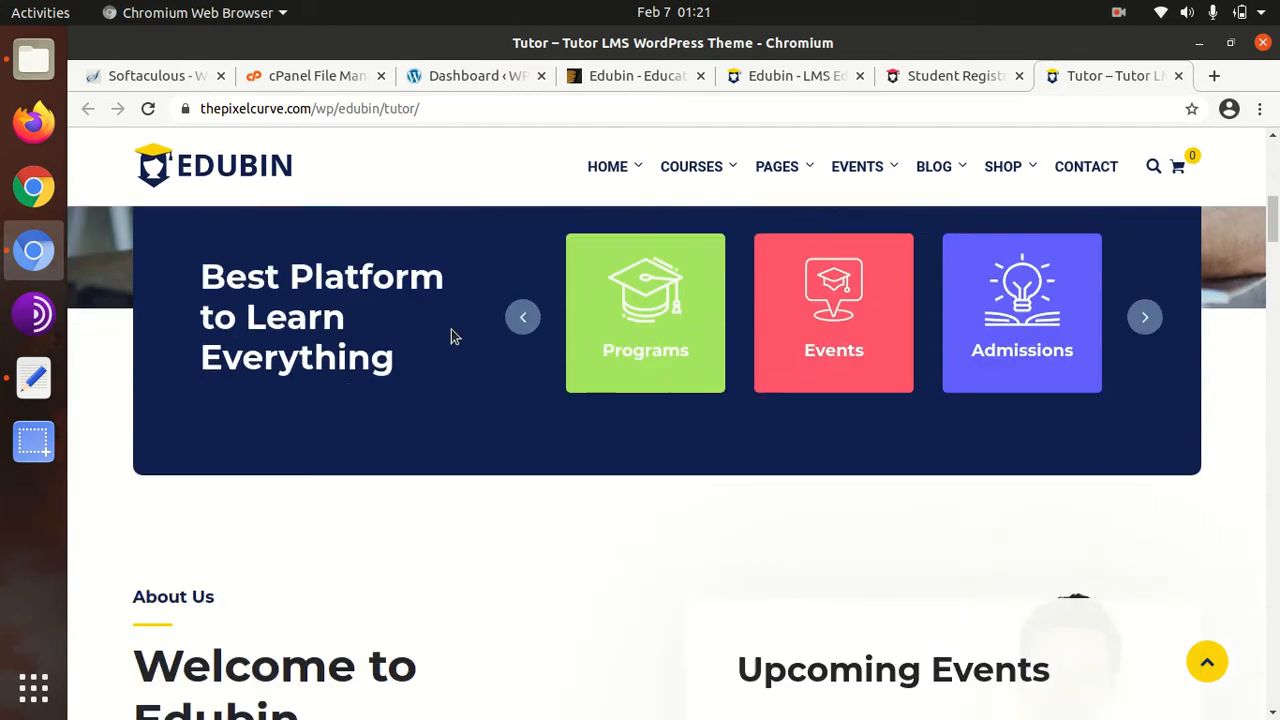
scroll(451, 335, "down", 6)
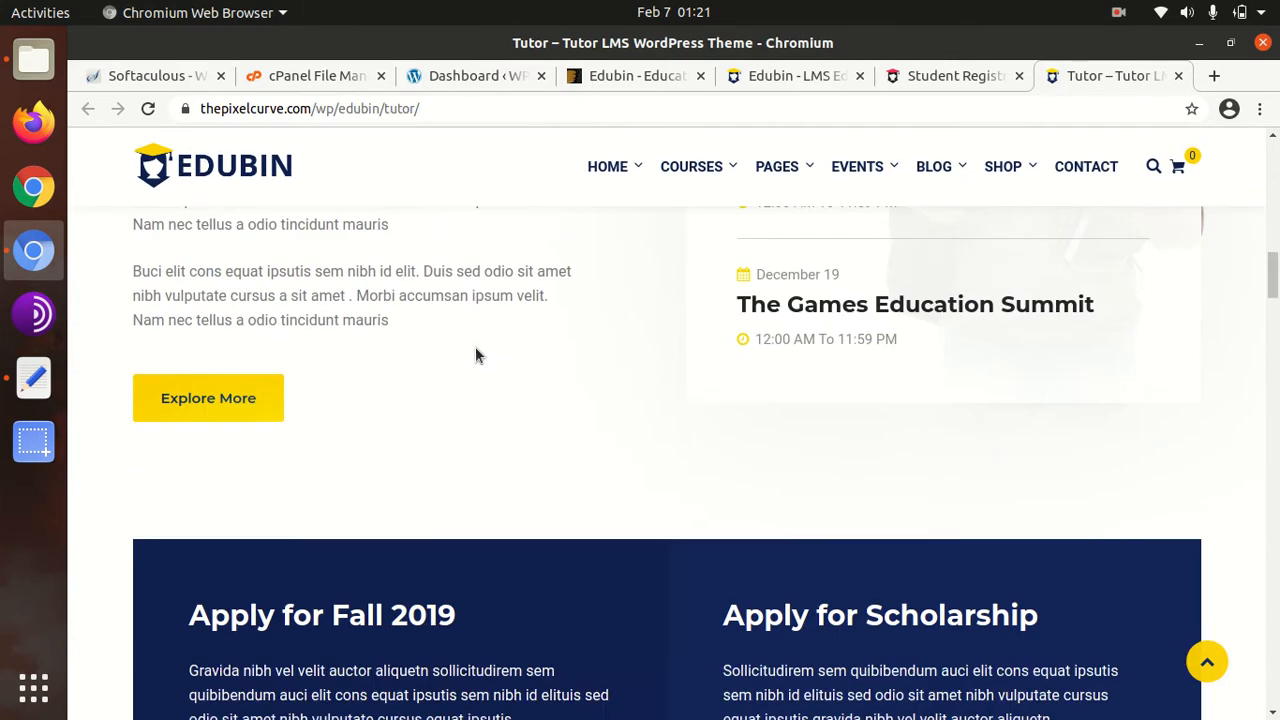
scroll(474, 352, "down", 2)
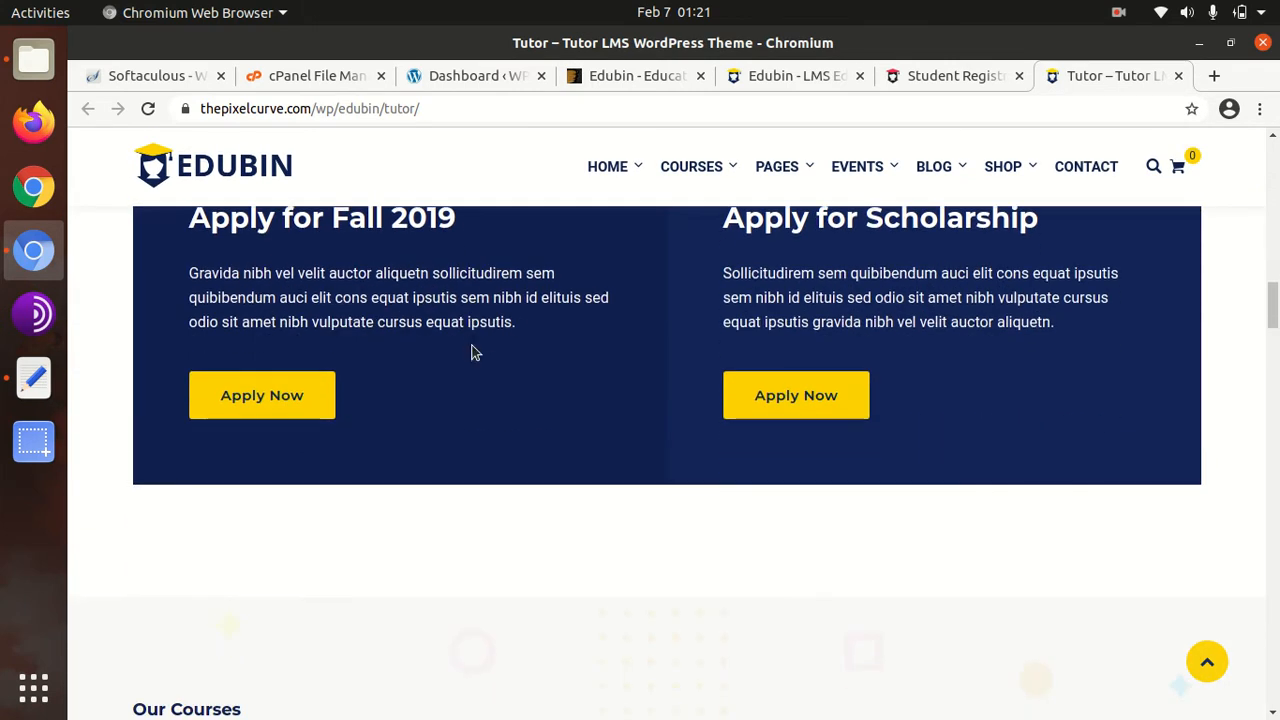
scroll(471, 350, "down", 4)
scroll(435, 336, "down", 3)
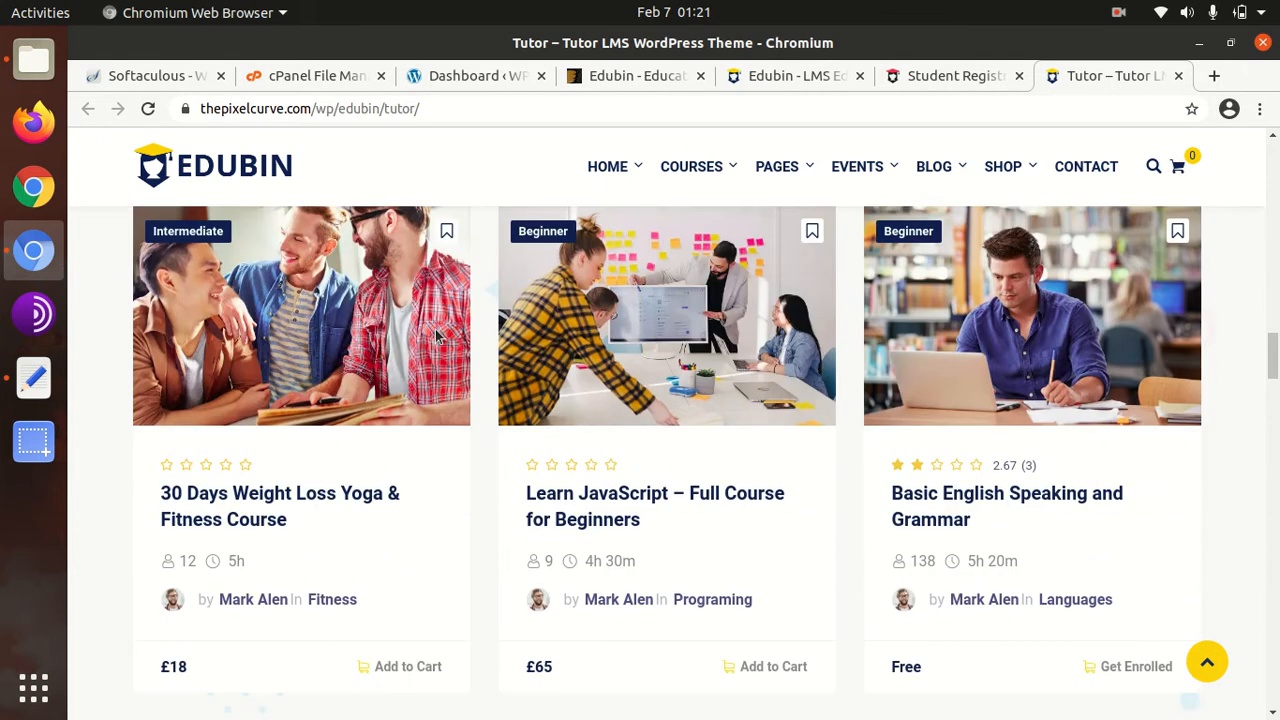
Step: Look through the Pages and Shop entries in the Tutor demo's navigation and return to the Featured Courses heading
mouse_move(777, 184)
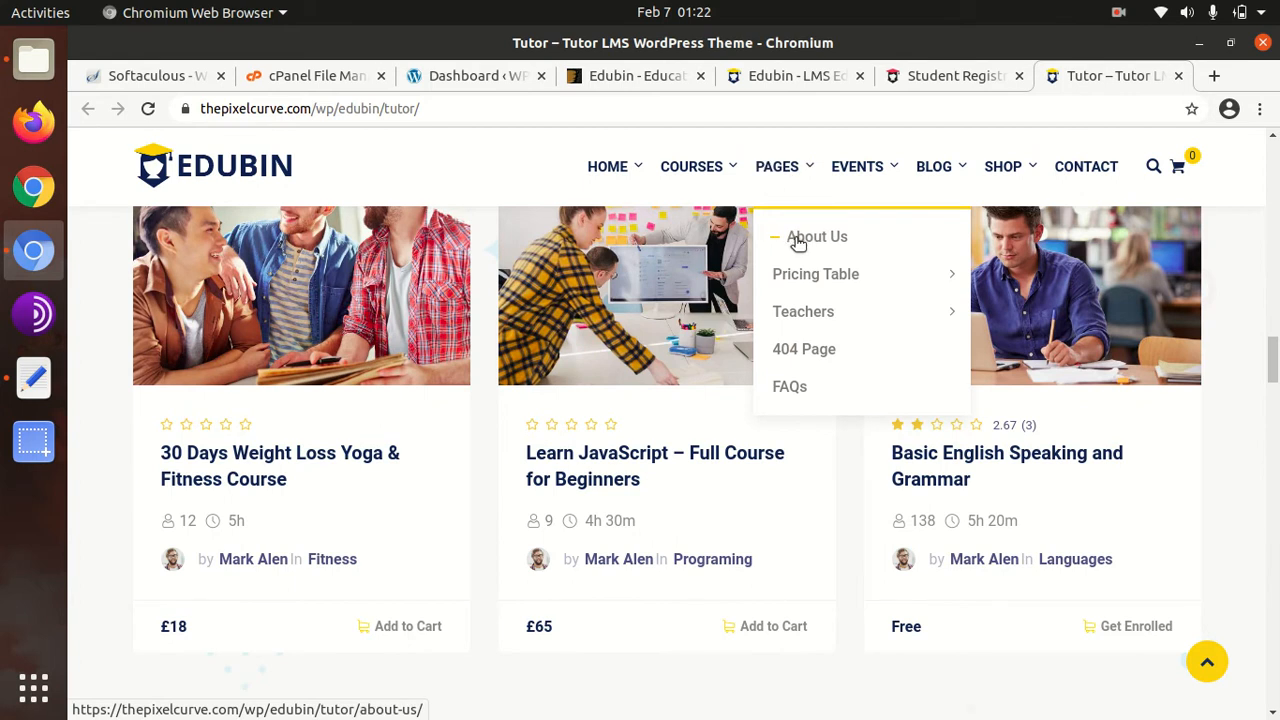
mouse_move(1012, 182)
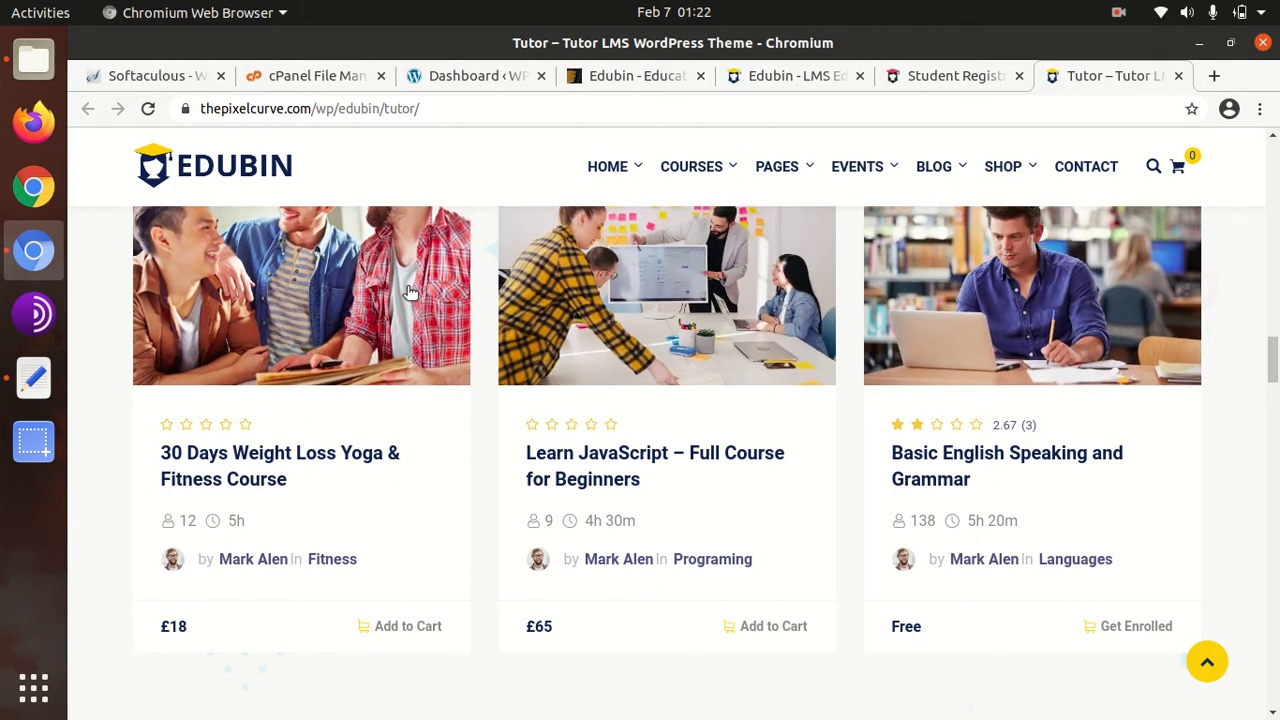
scroll(424, 380, "up", 2)
scroll(425, 287, "up", 3)
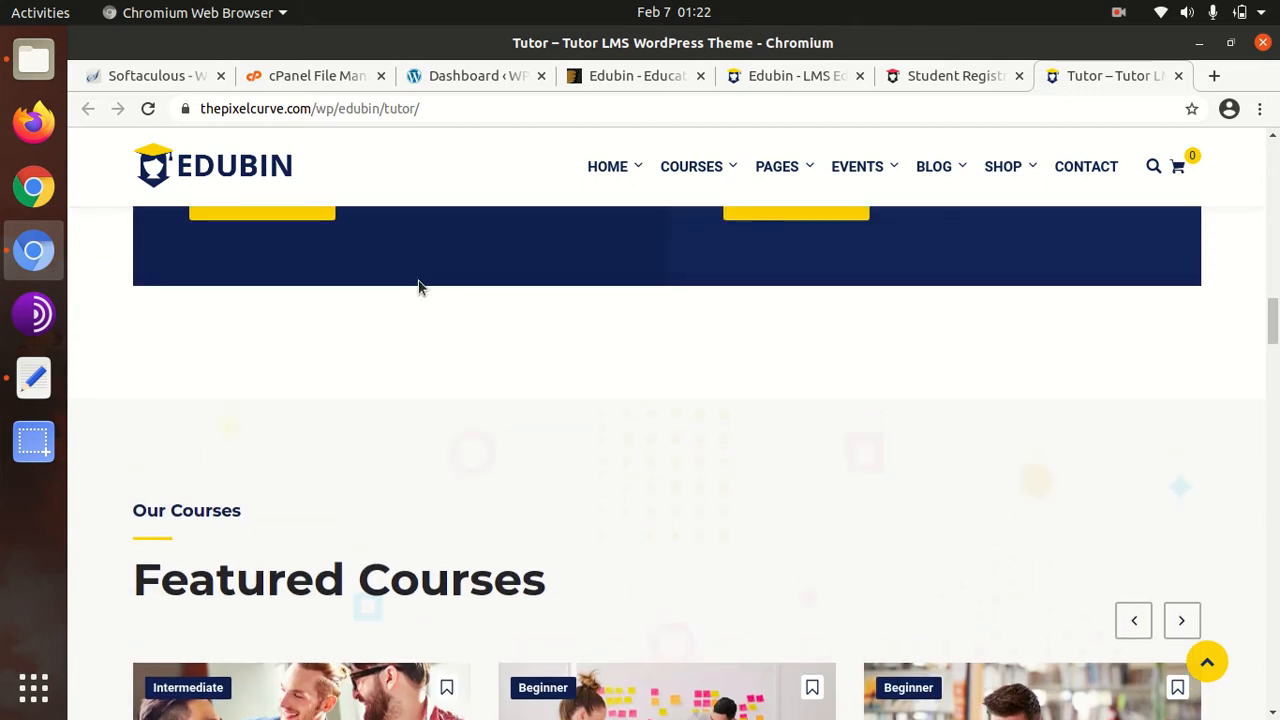
Step: Return to the WordPress dashboard and visit the WP Themes site's front page
left_click(470, 76)
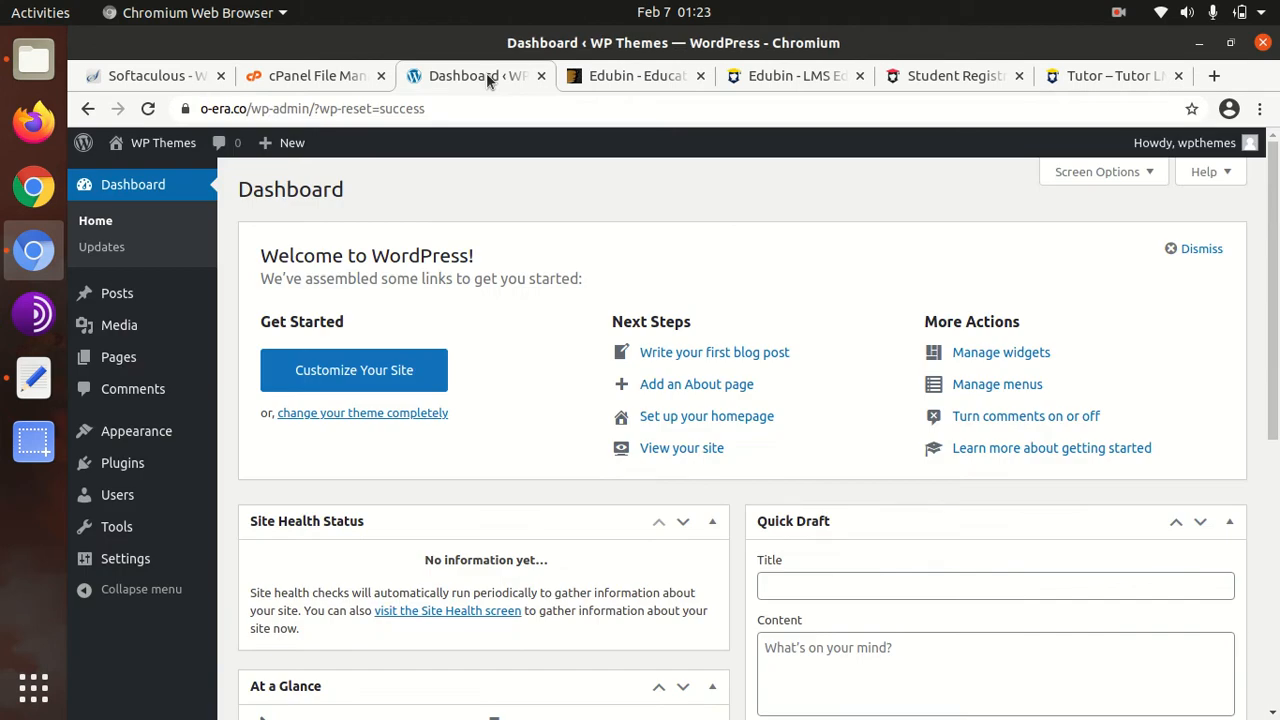
mouse_move(155, 145)
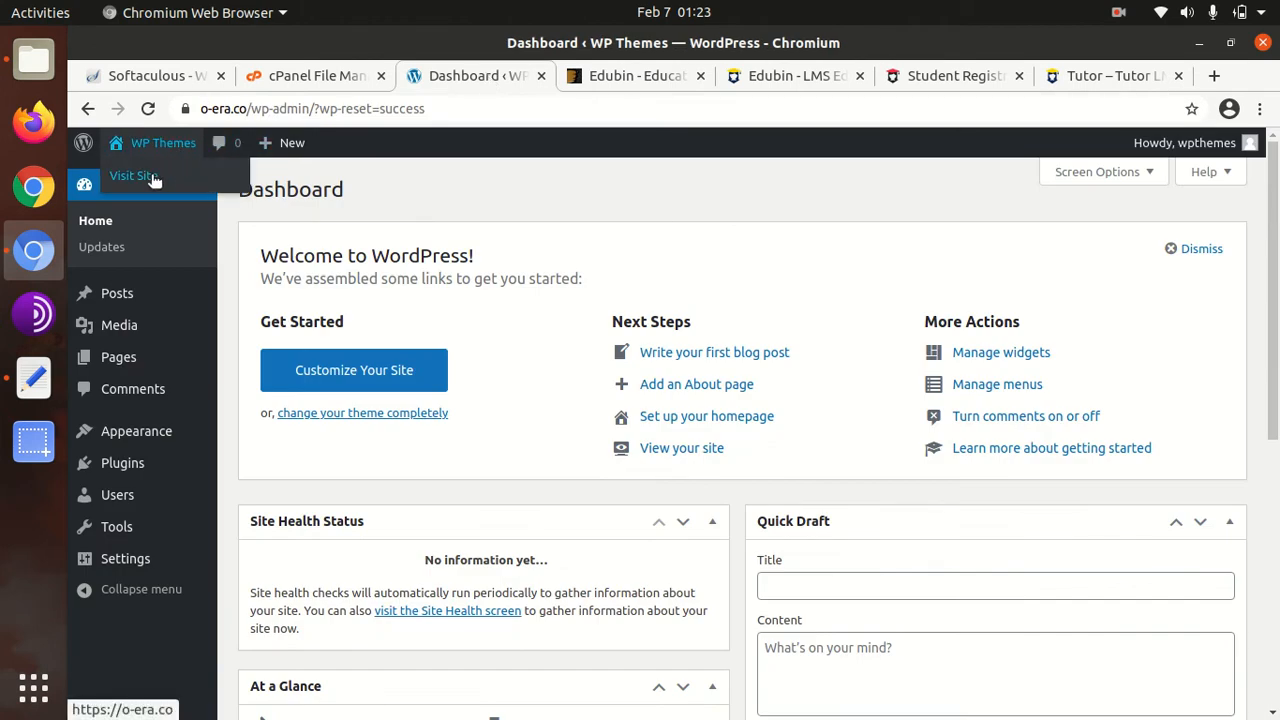
left_click(150, 177)
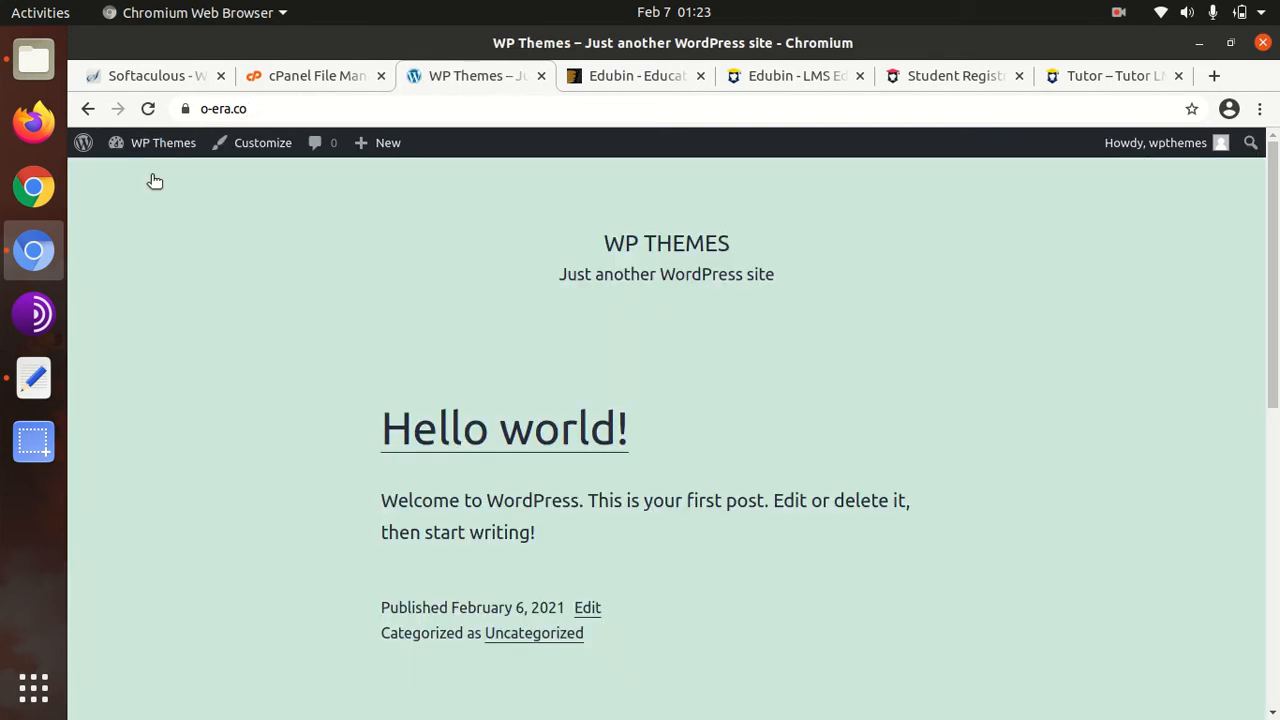
Step: Switch to the Files app, check the edubin package's Documentation, Licensing and Manual_Demo_Import_Files folders, and select edubin.zip
left_click(31, 64)
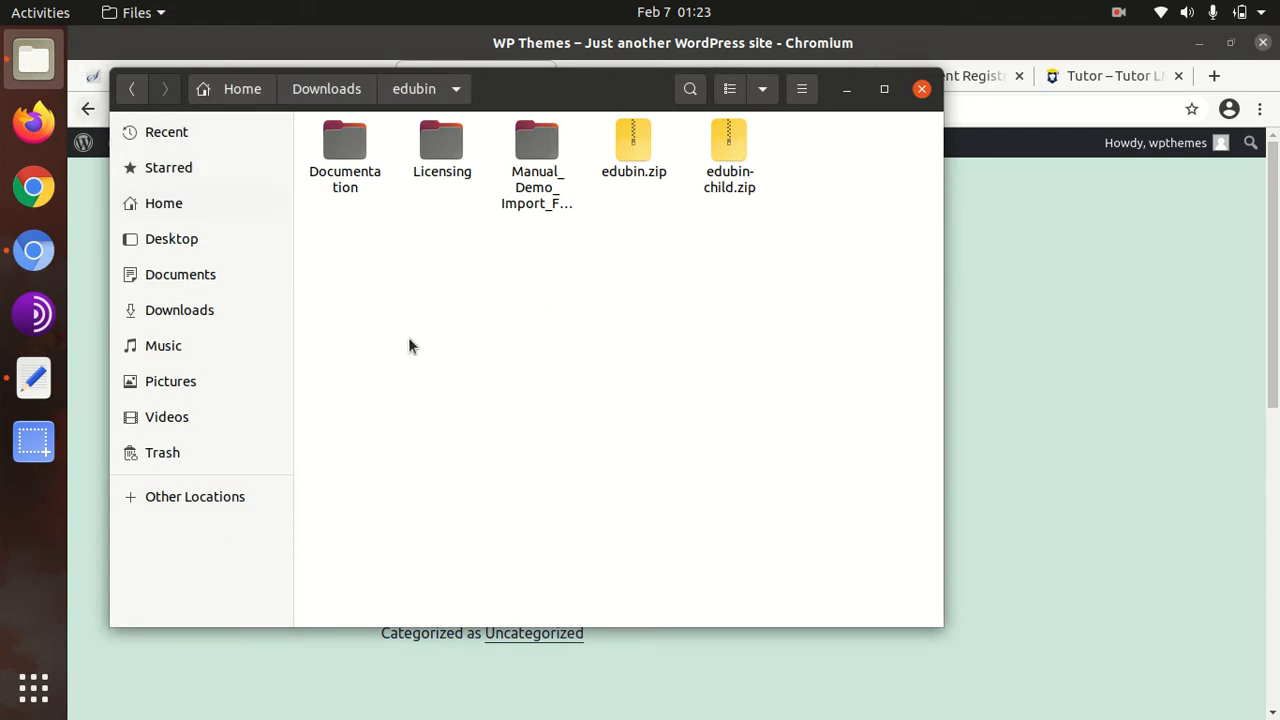
left_click(349, 147)
left_click(441, 148)
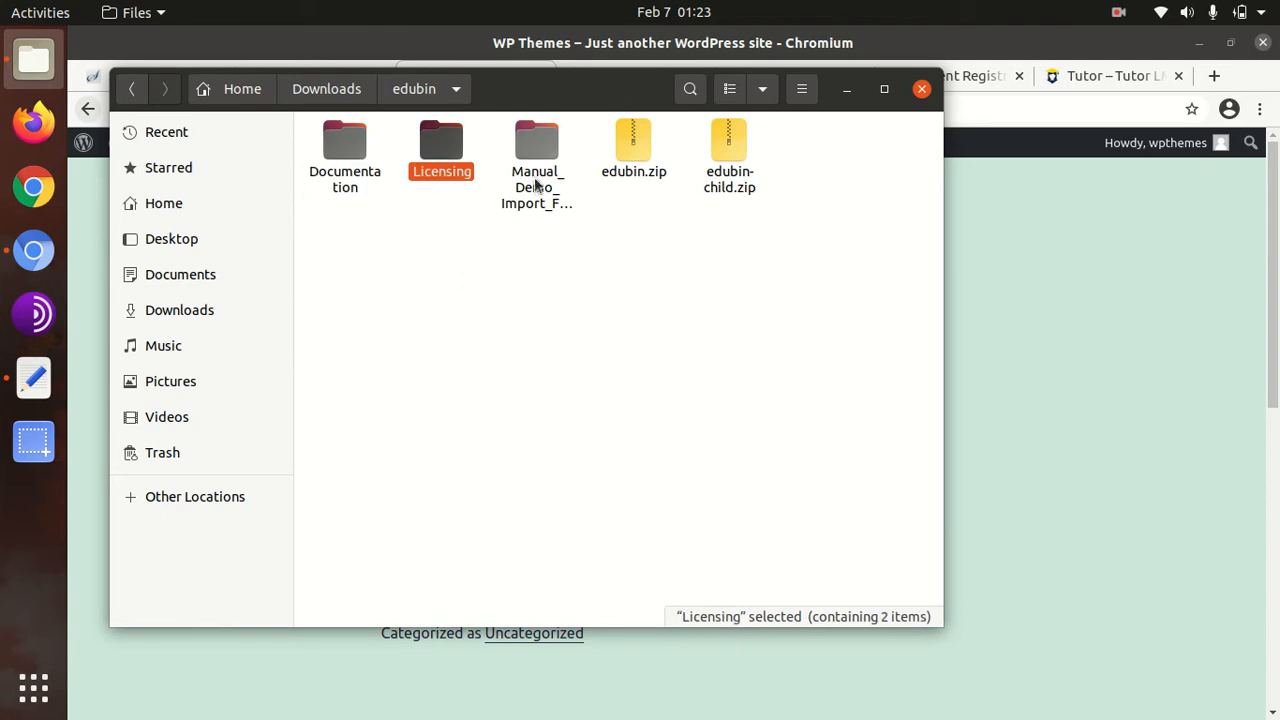
left_click(530, 150)
left_click(600, 303)
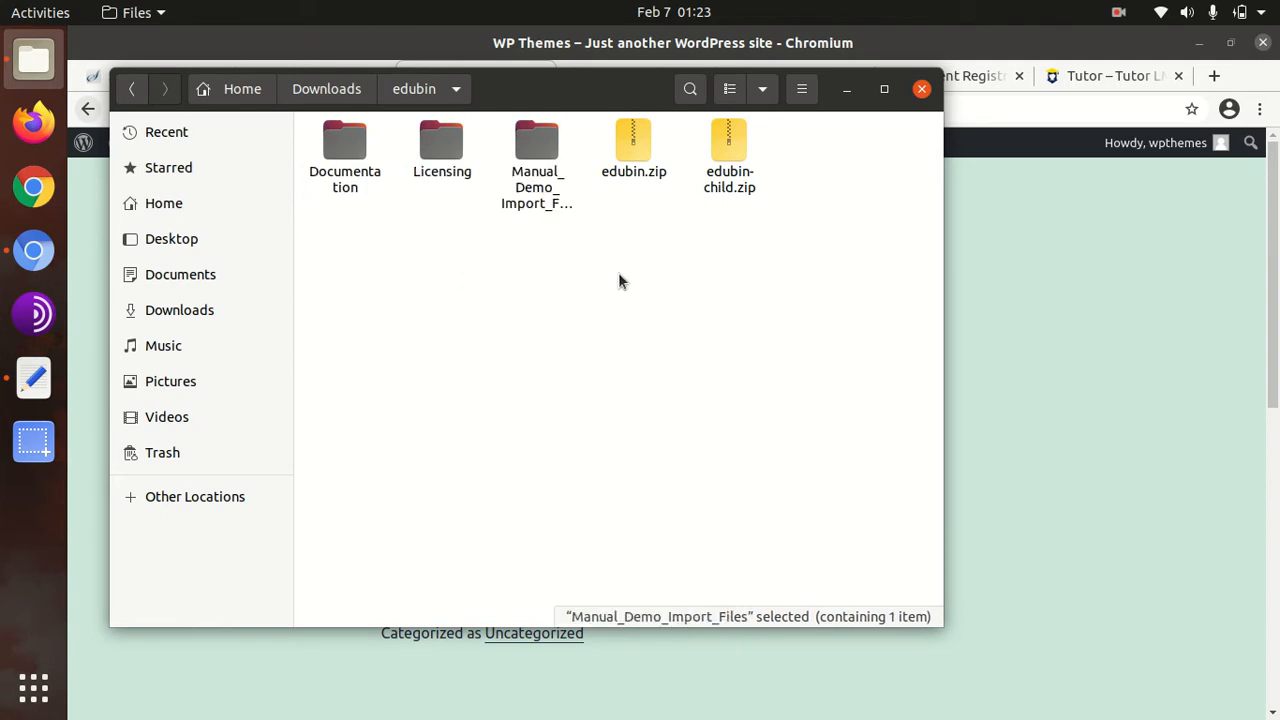
left_click(628, 152)
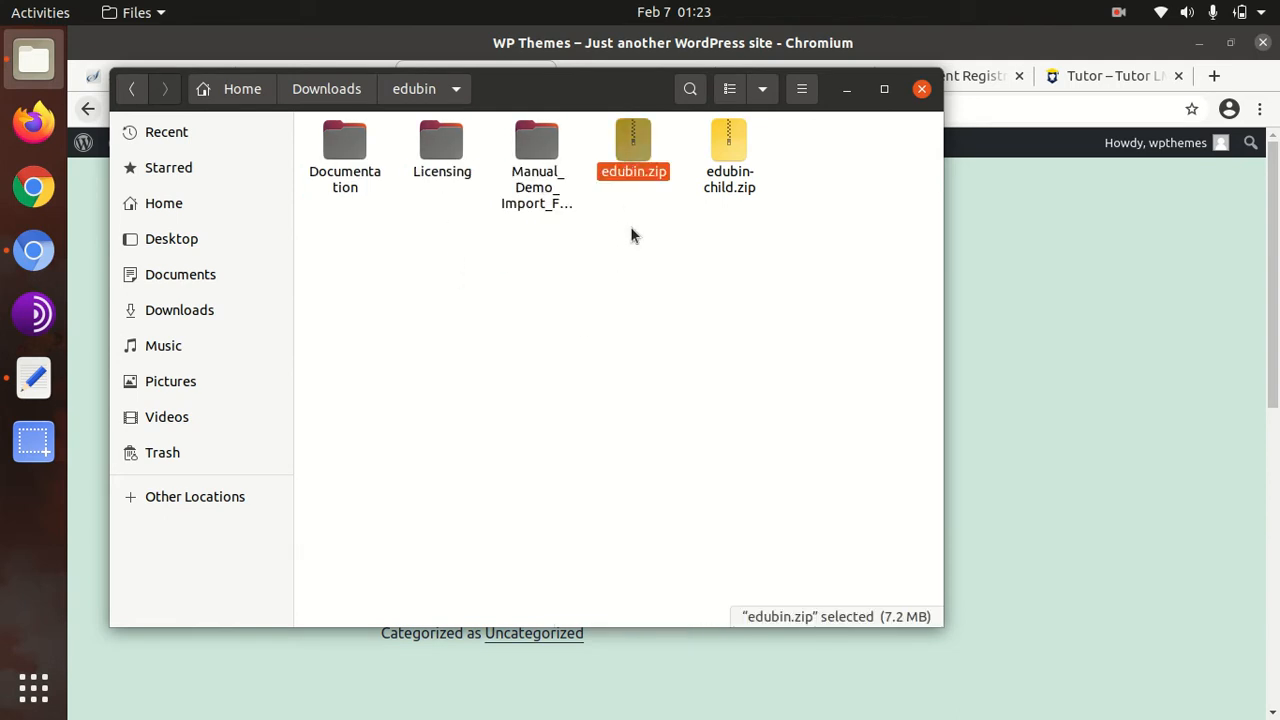
Step: Check edubin-child.zip in the package folder, switch back to Chromium and open the theme upload form on the WordPress Add Themes page
left_click(729, 145)
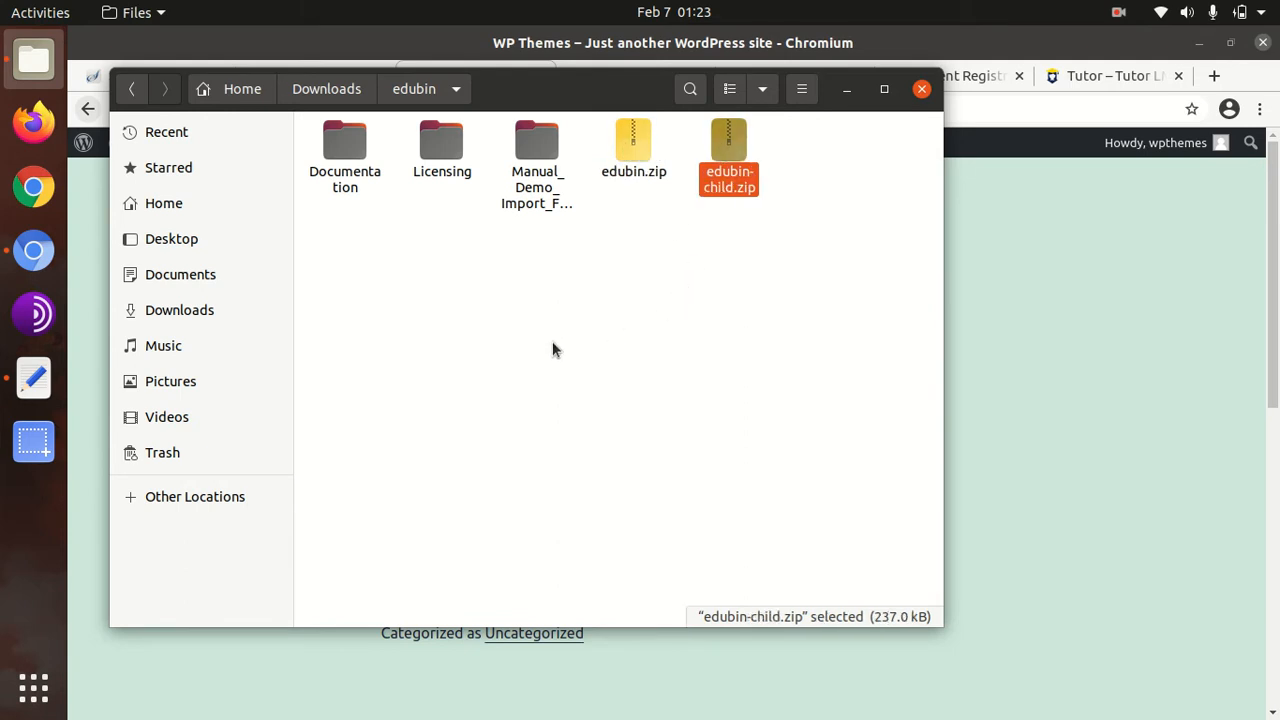
left_click(845, 93)
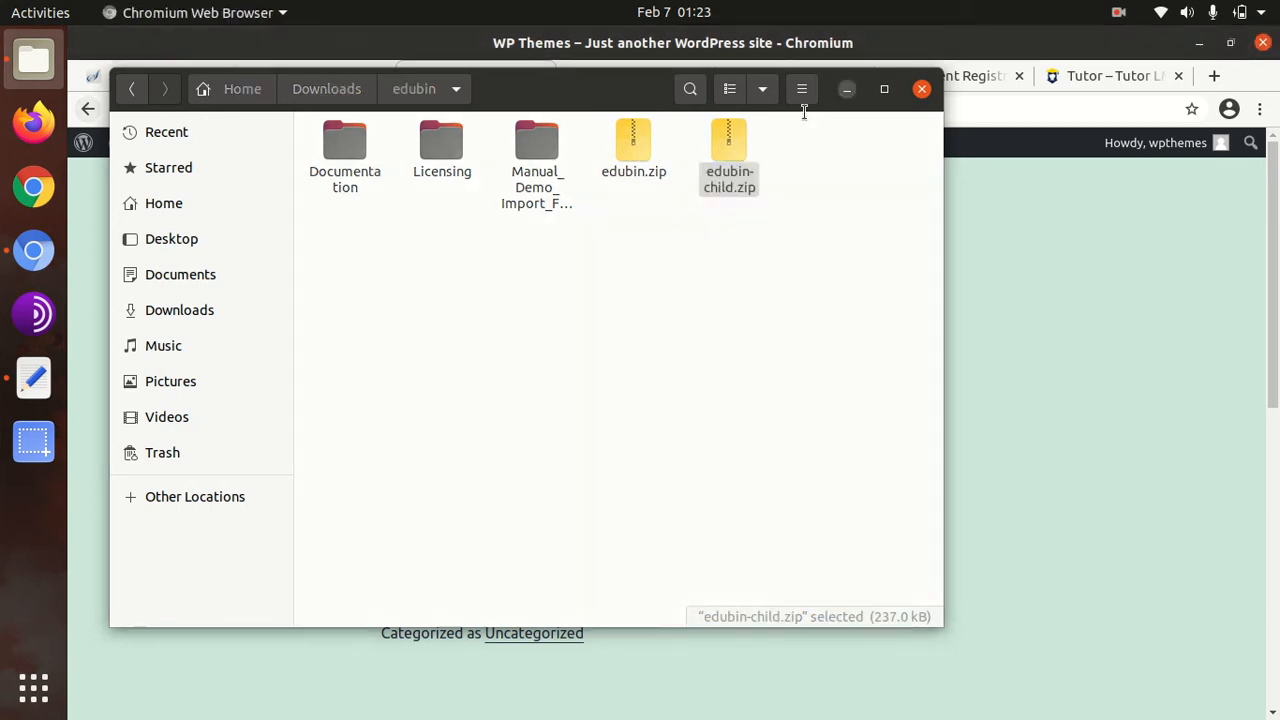
mouse_move(121, 150)
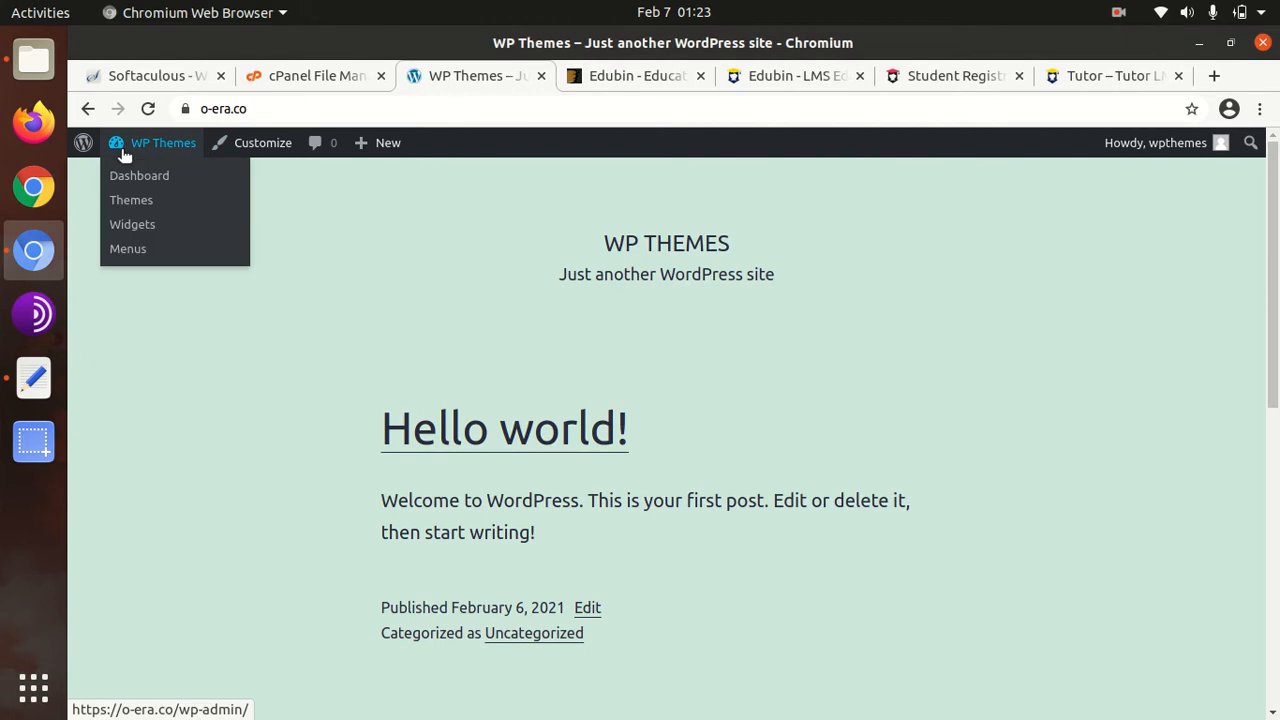
left_click(135, 208)
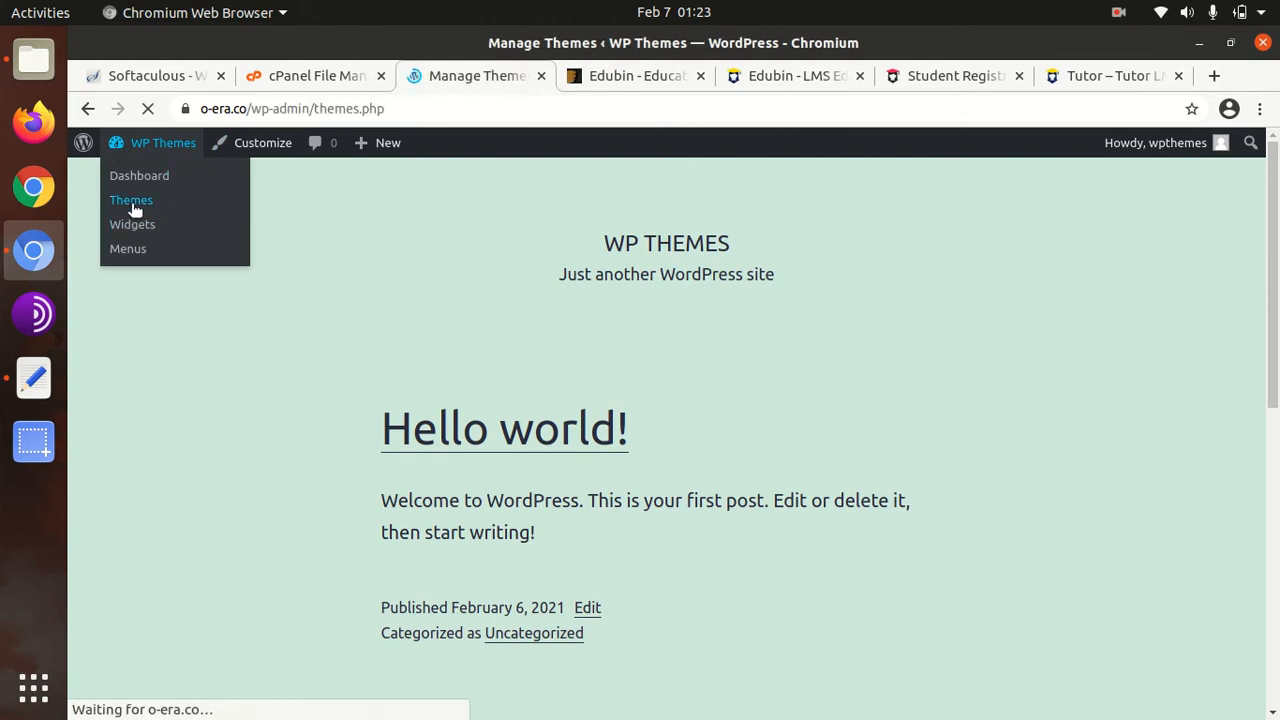
scroll(445, 310, "up", 1)
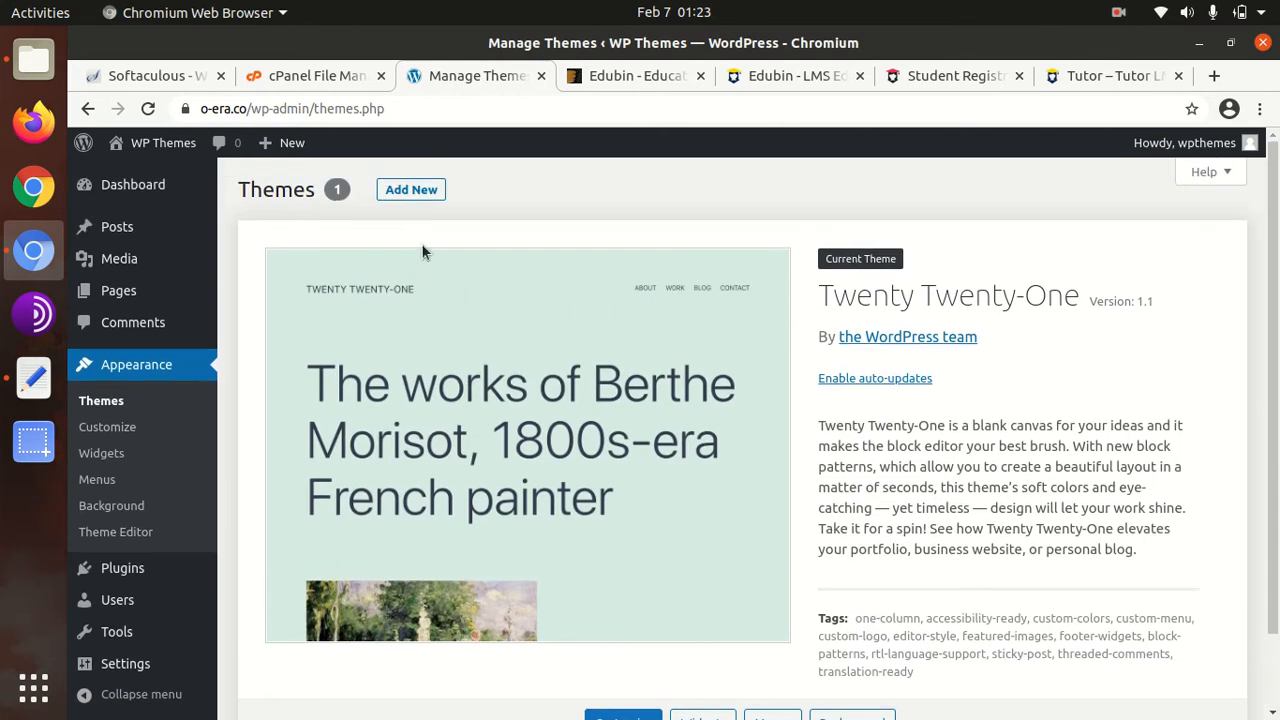
left_click(408, 196)
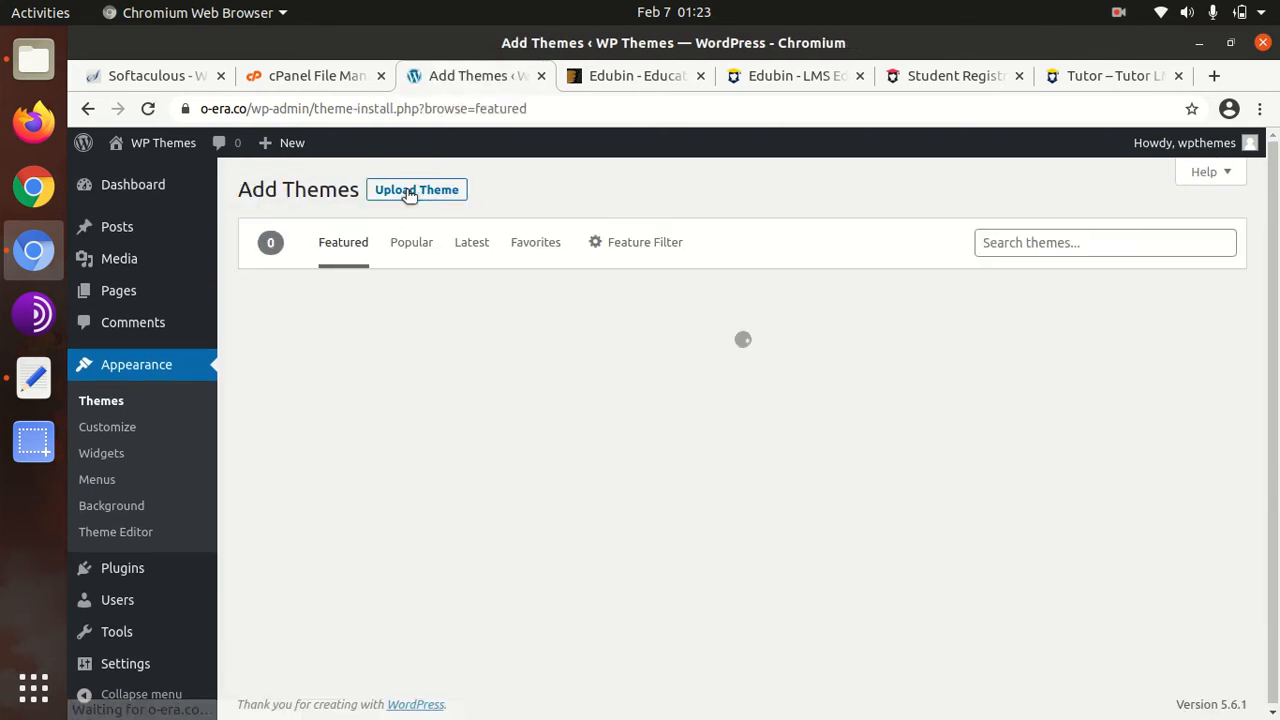
left_click(410, 192)
left_click(601, 359)
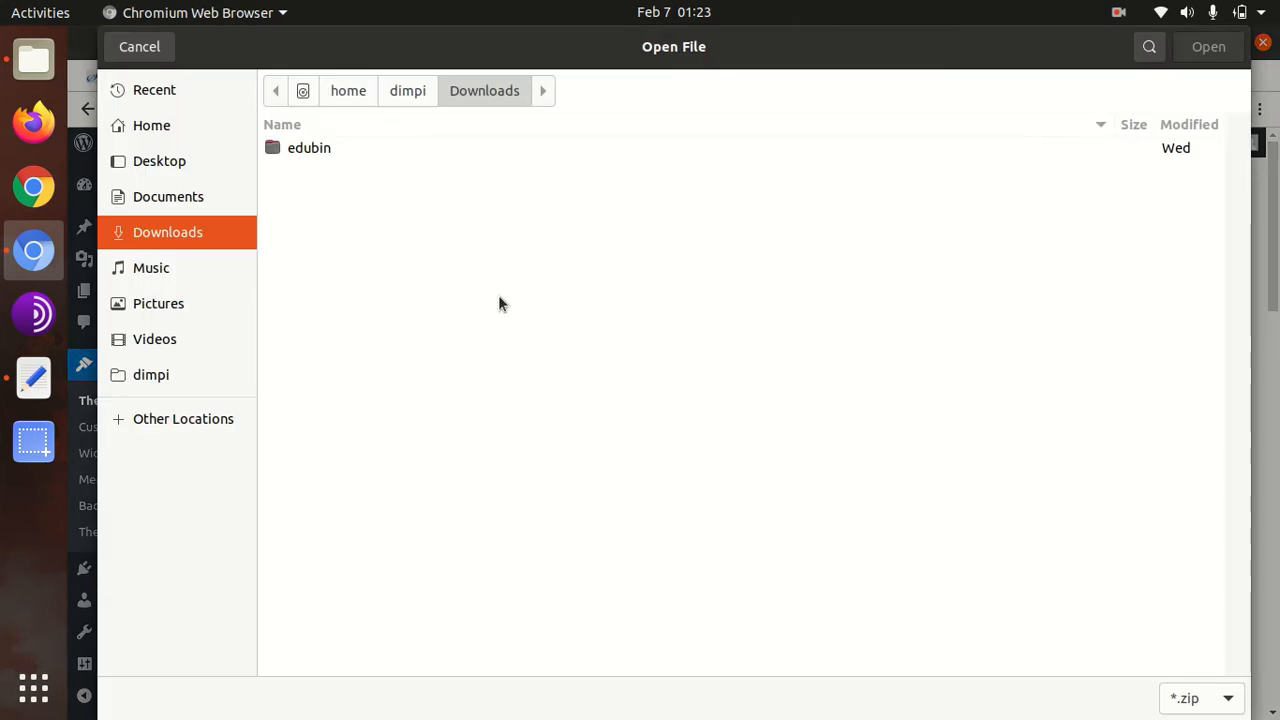
double_click(312, 152)
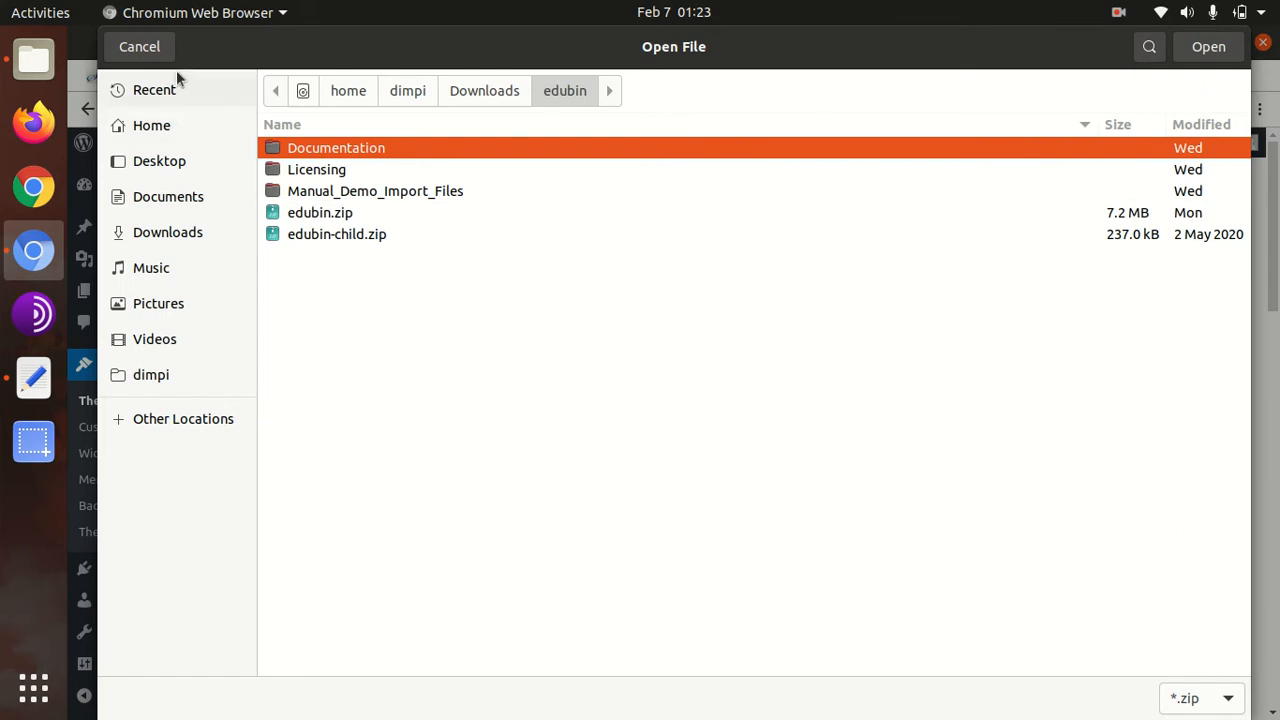
left_click(160, 48)
Step: Upload edubin.zip from Downloads/edubin to the site's wp-content/themes folder through cPanel File Manager
left_click(317, 80)
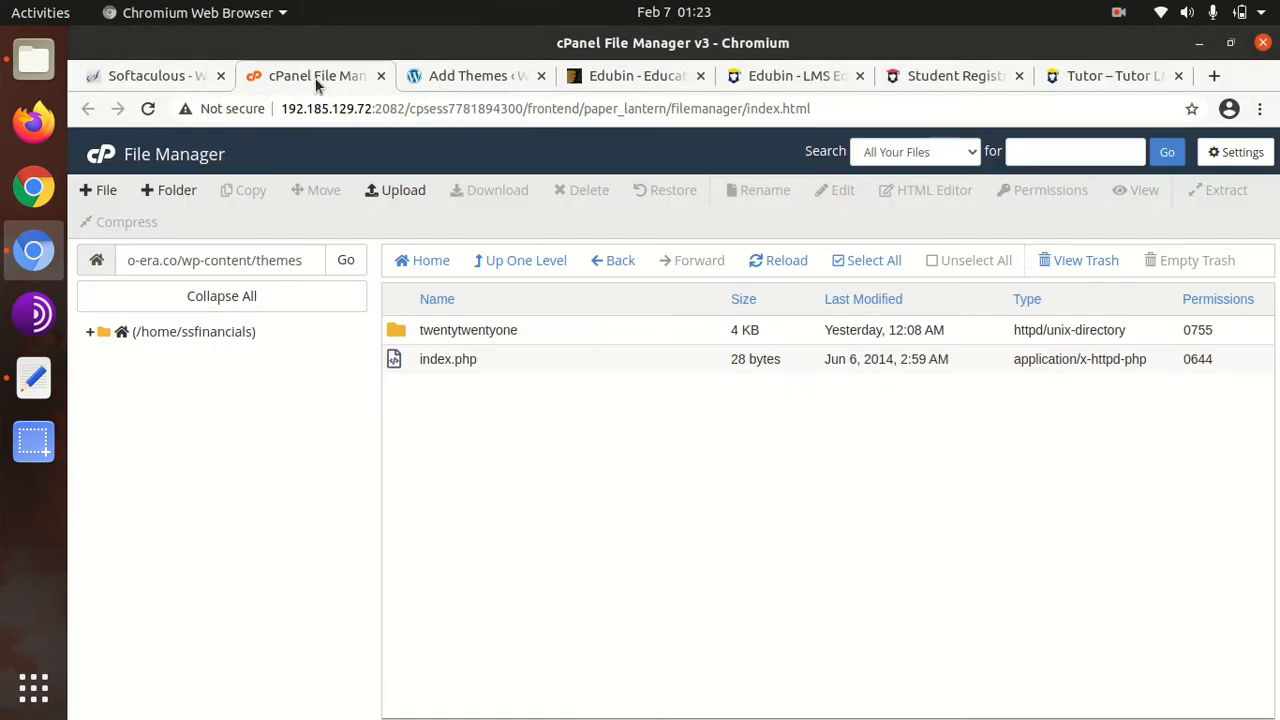
left_click(393, 193)
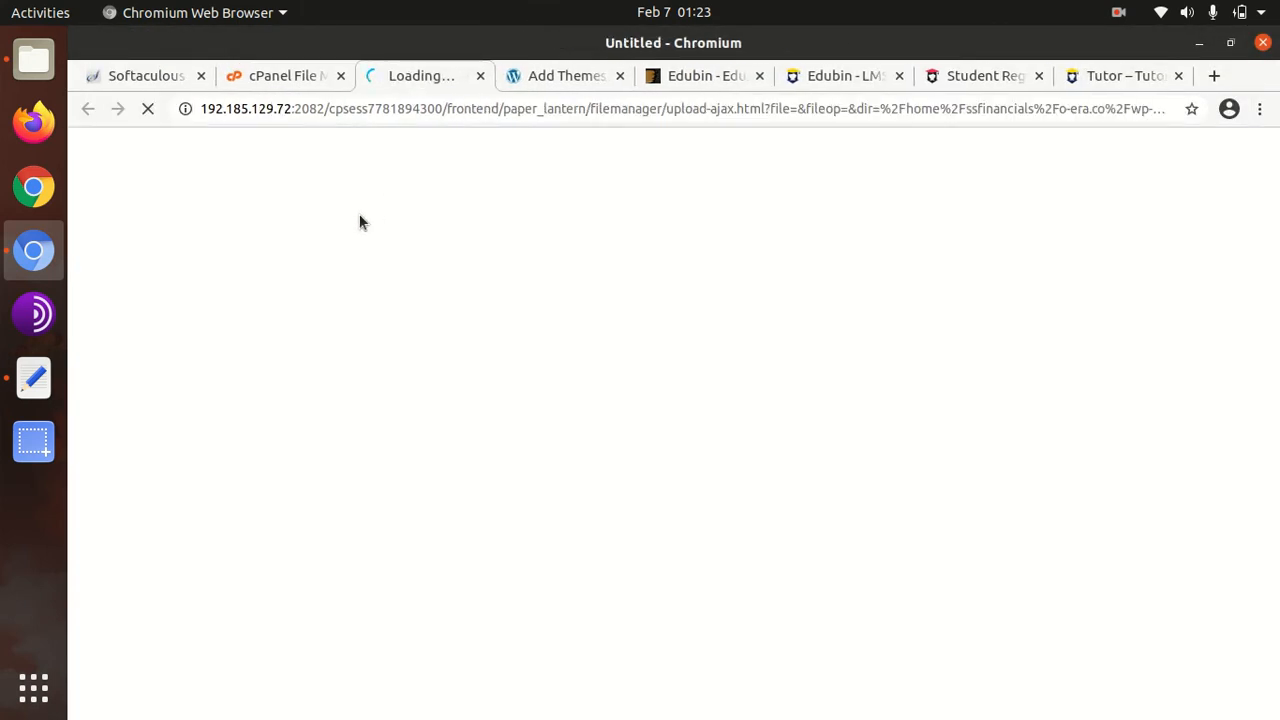
left_click(654, 455)
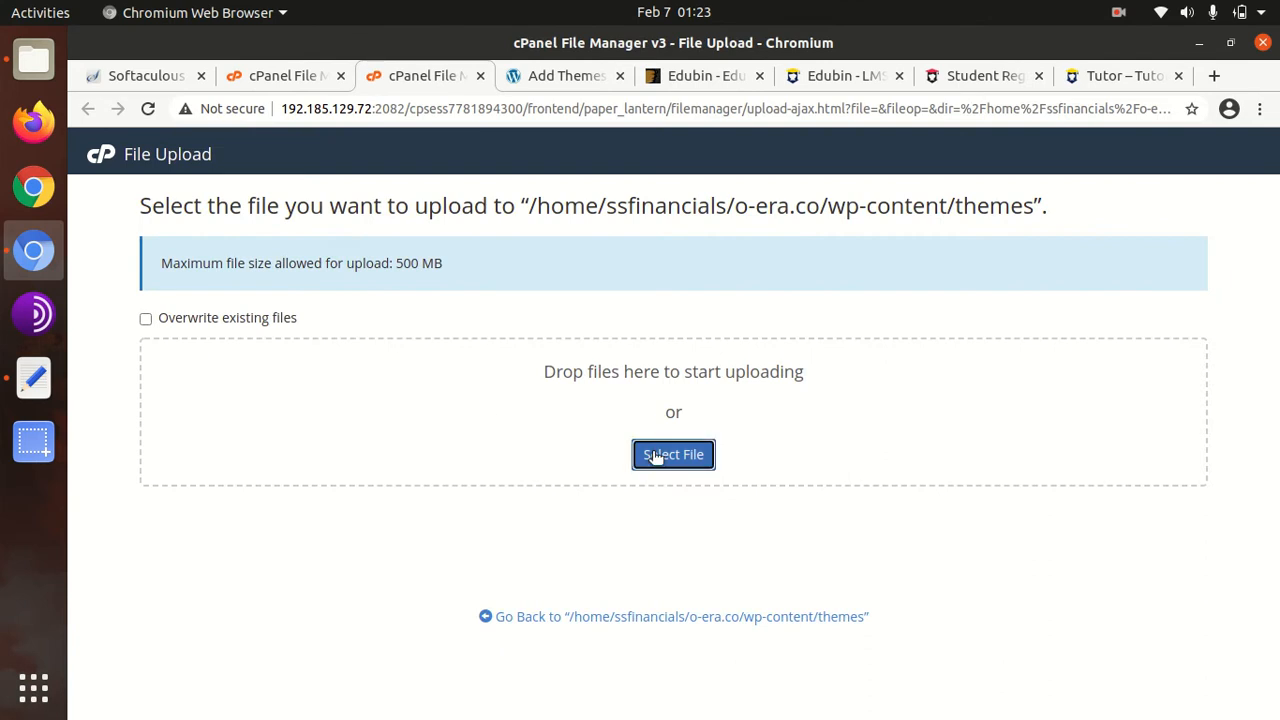
double_click(315, 156)
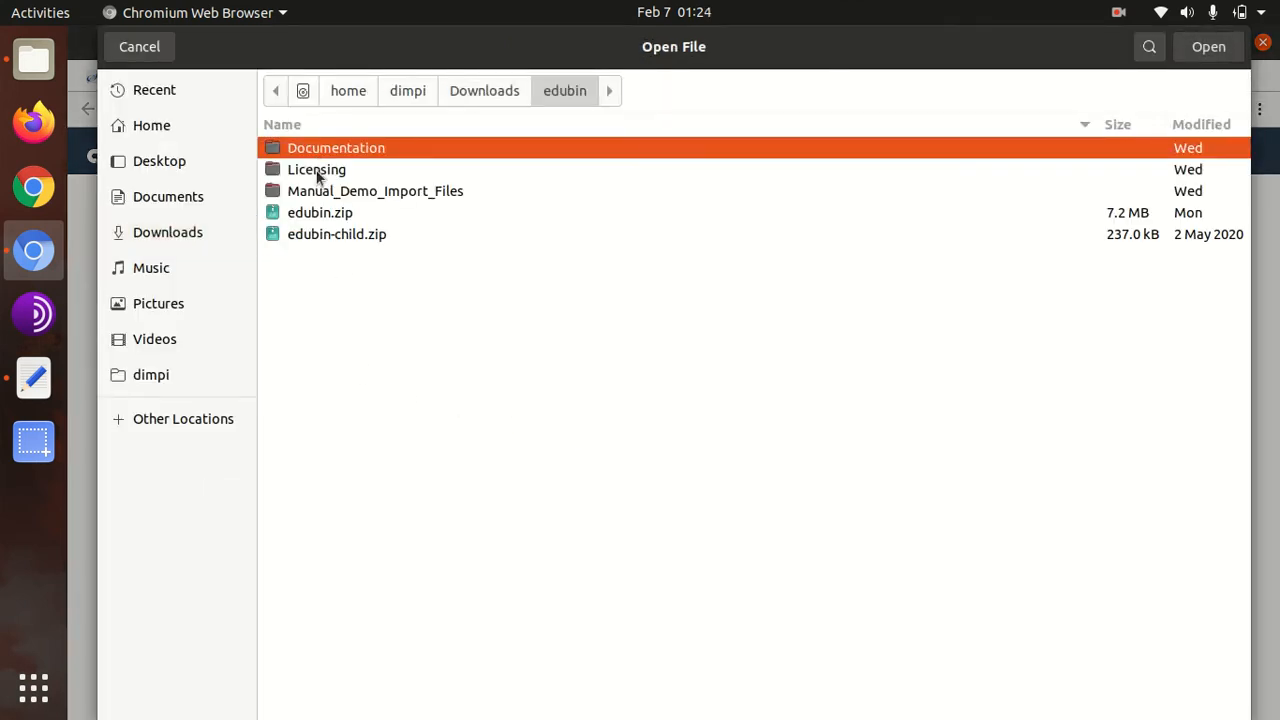
left_click(320, 212)
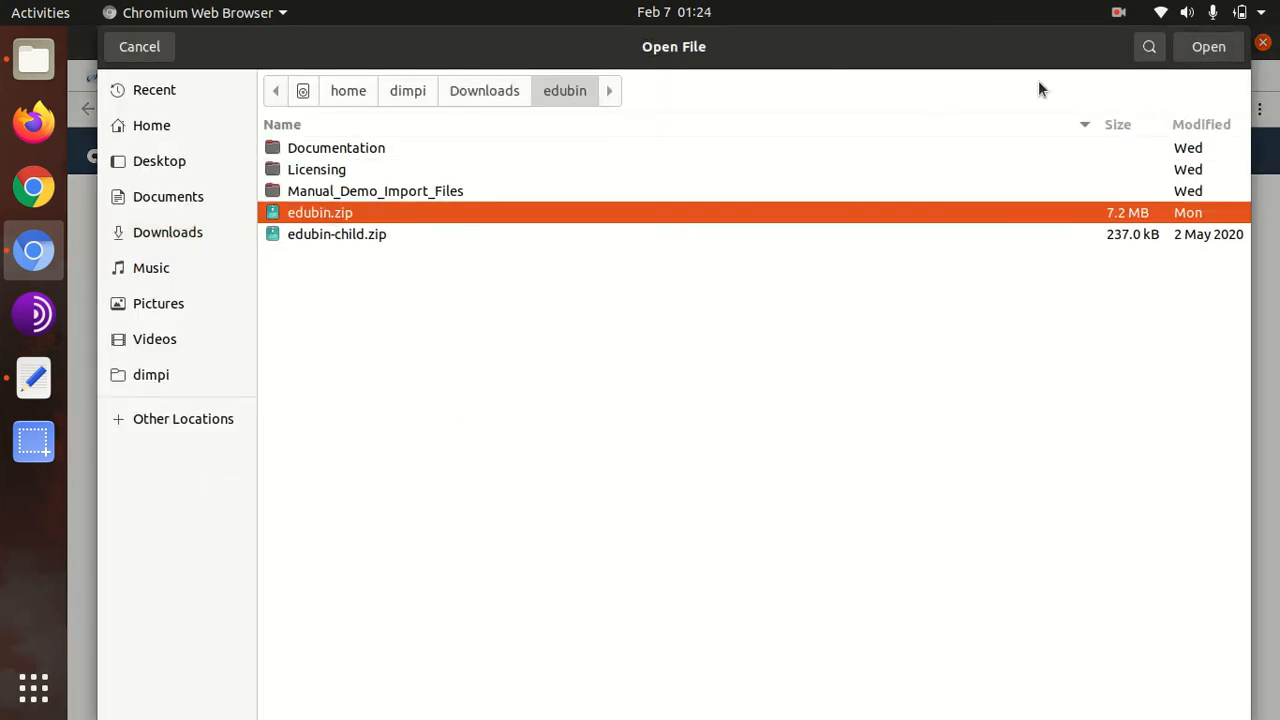
left_click(1208, 47)
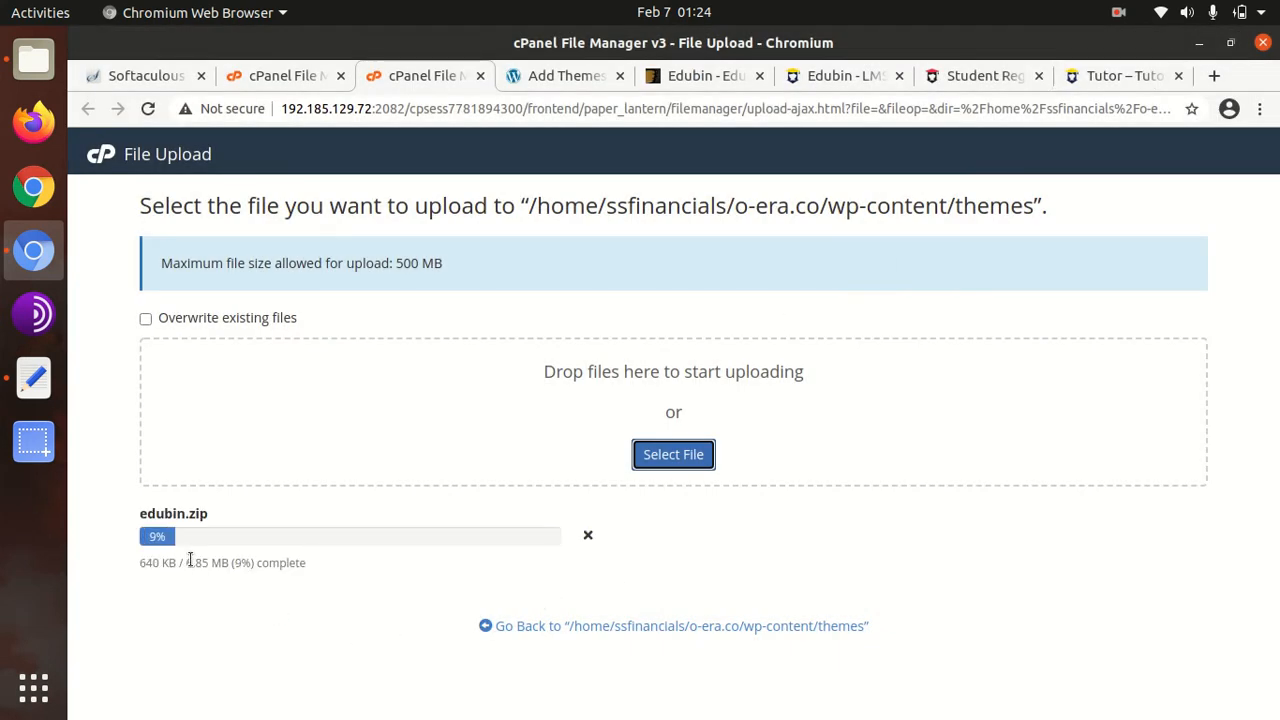
Step: Monitor the edubin.zip upload progress in cPanel and compare this method with WordPress's own theme upload form
left_click_drag(185, 560, 219, 562)
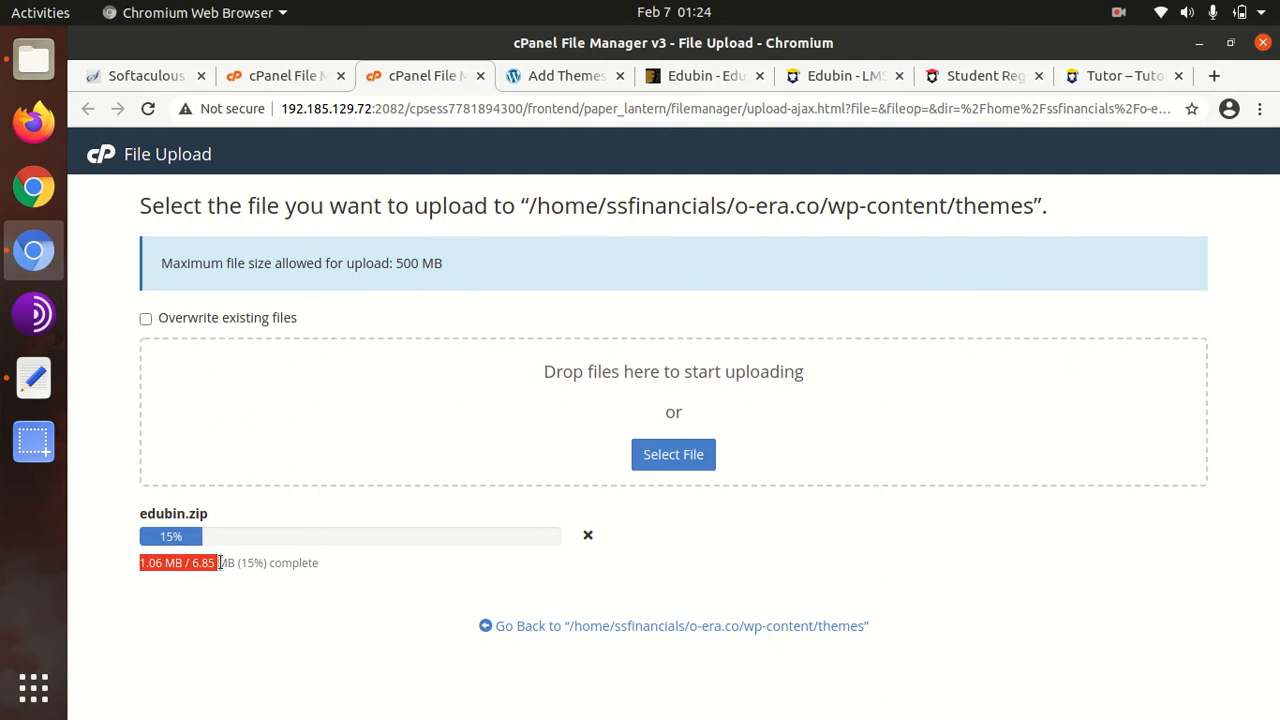
left_click(211, 591)
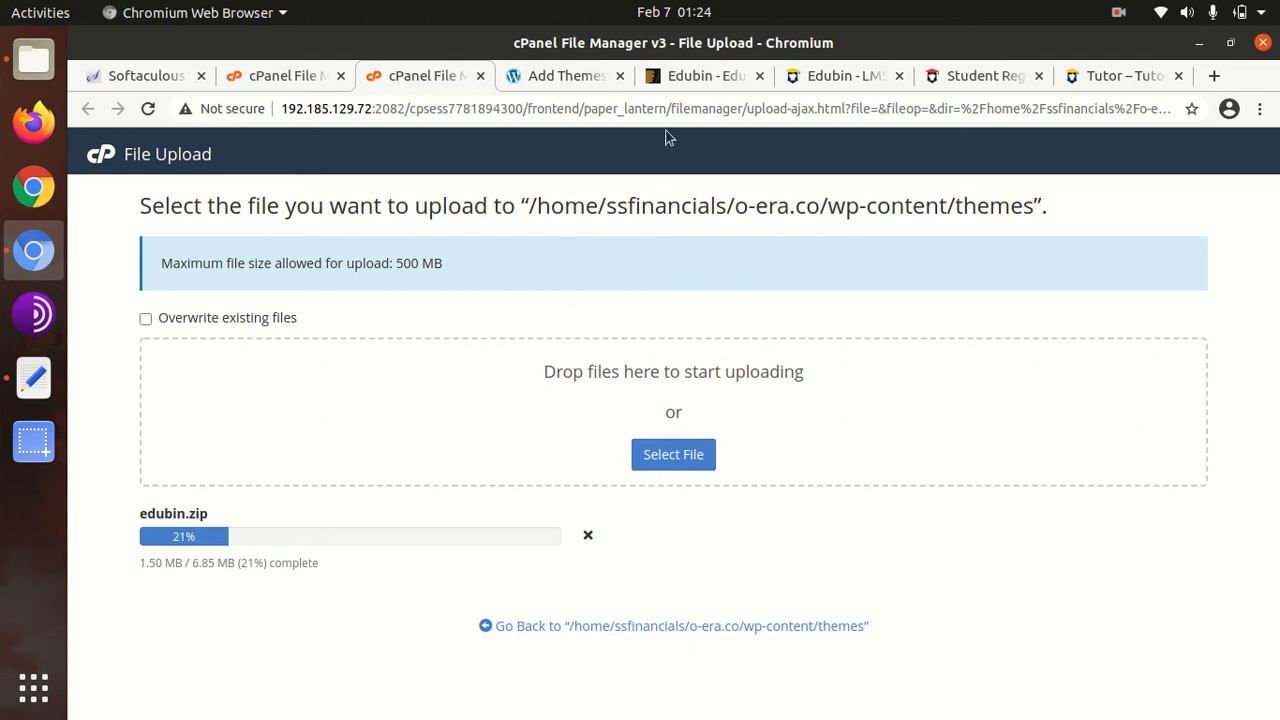
left_click(566, 80)
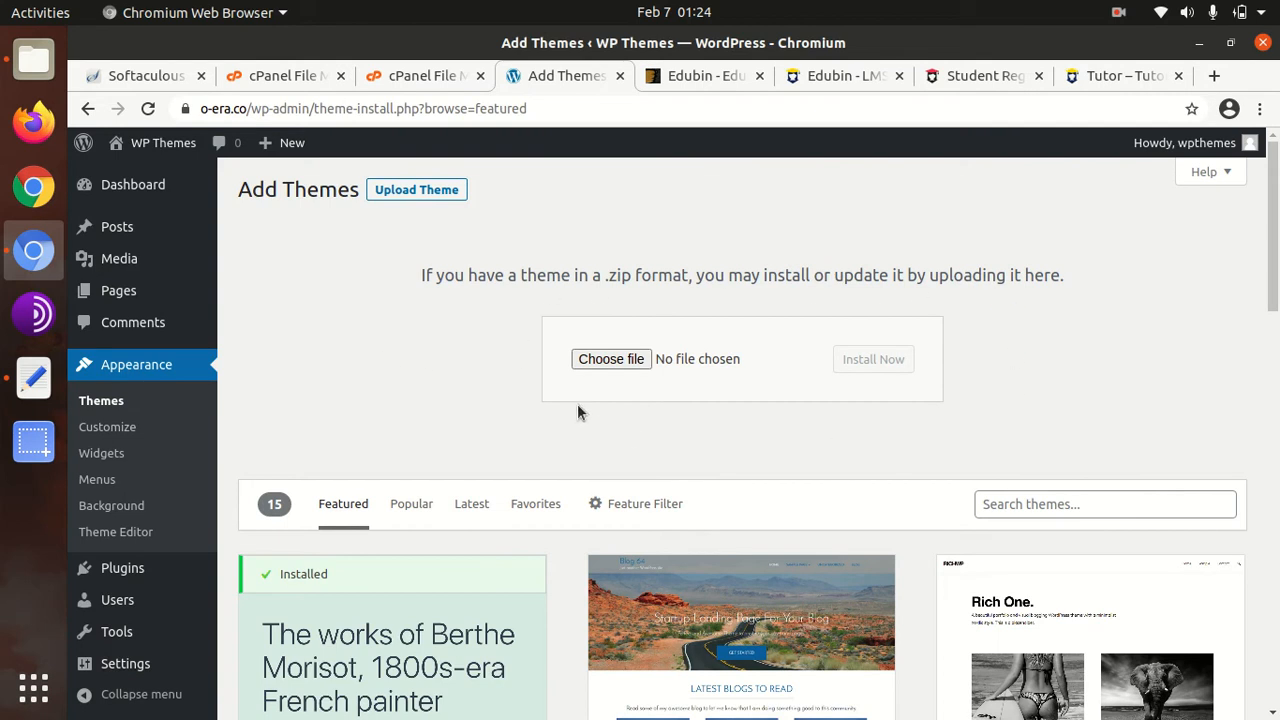
left_click(437, 80)
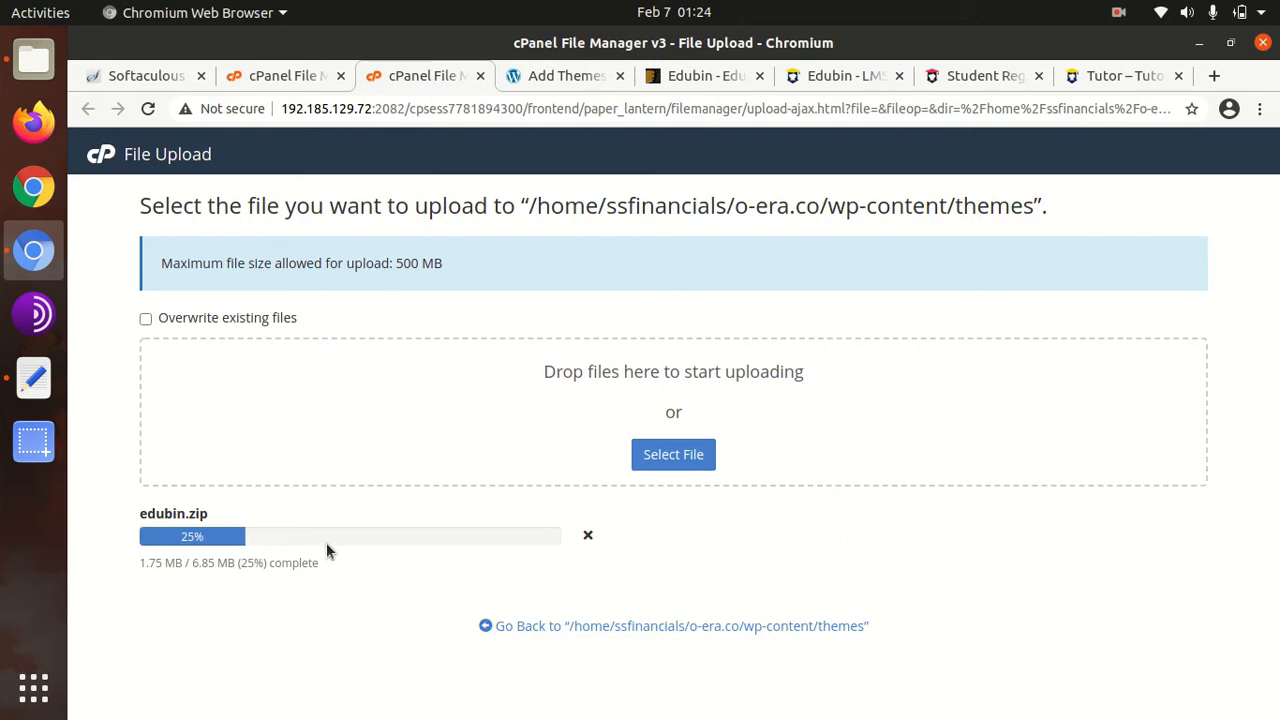
left_click(530, 78)
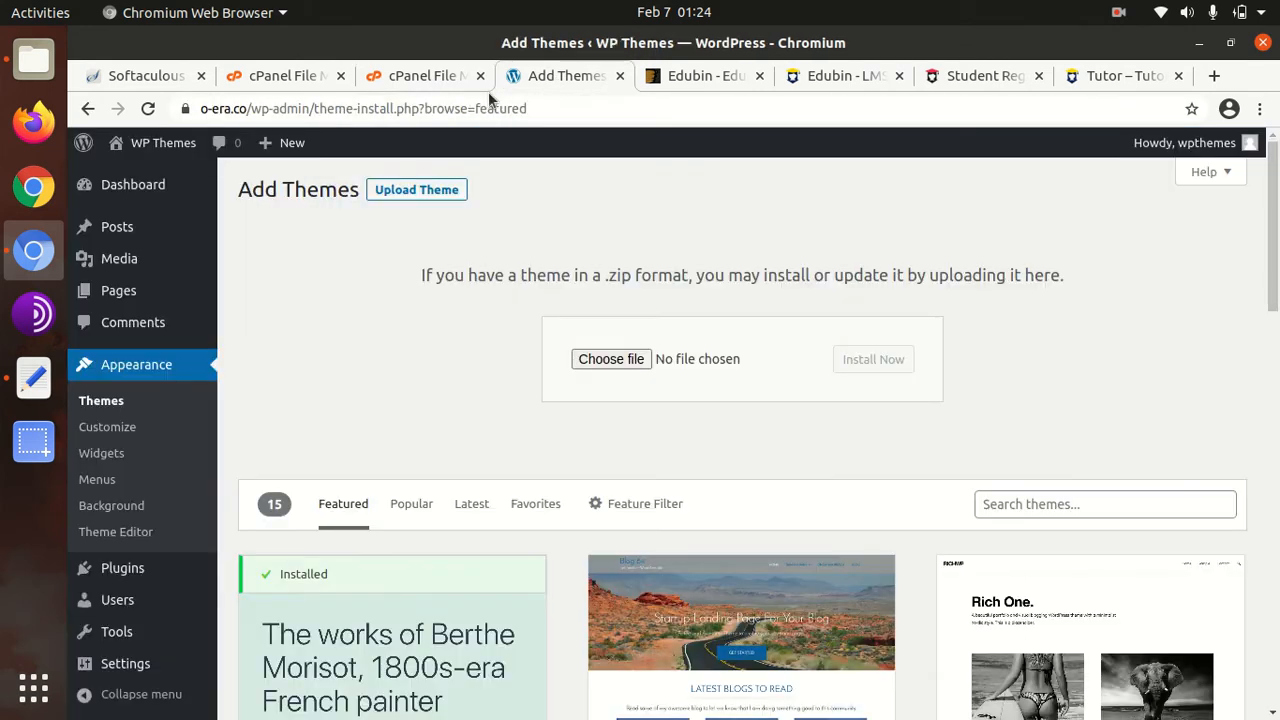
left_click(458, 86)
left_click(548, 80)
left_click(430, 77)
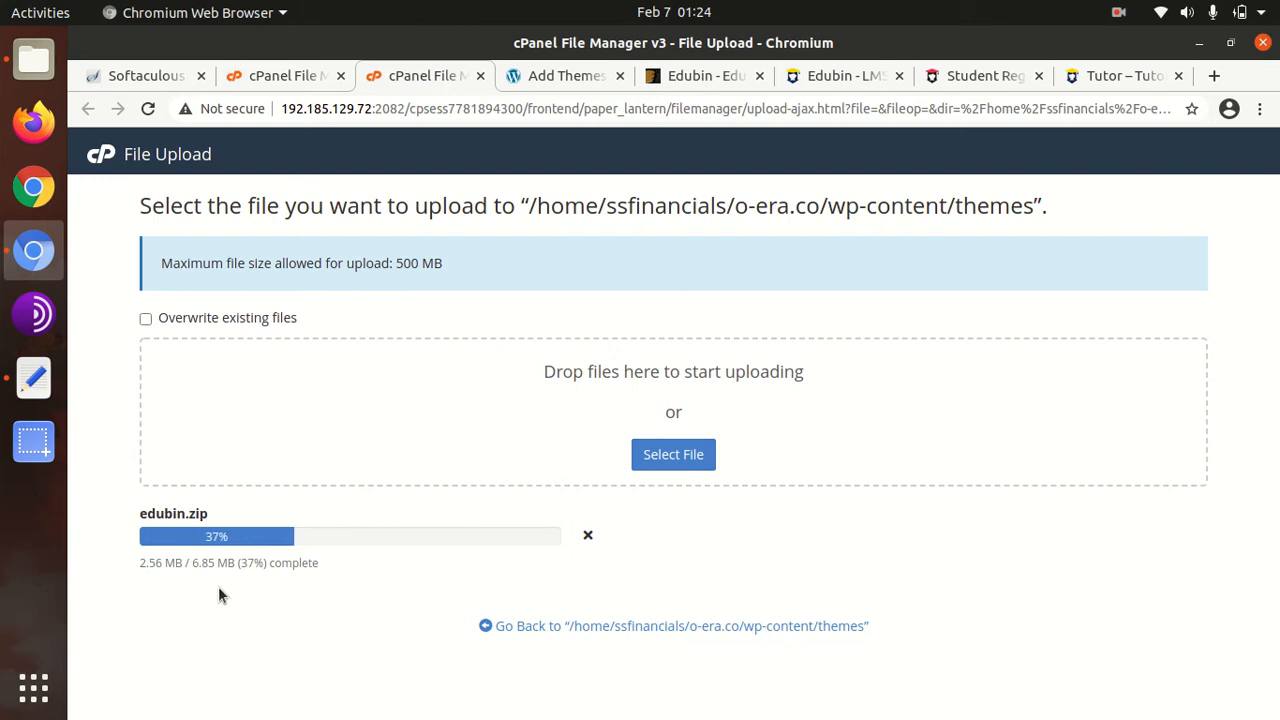
left_click_drag(190, 566, 227, 567)
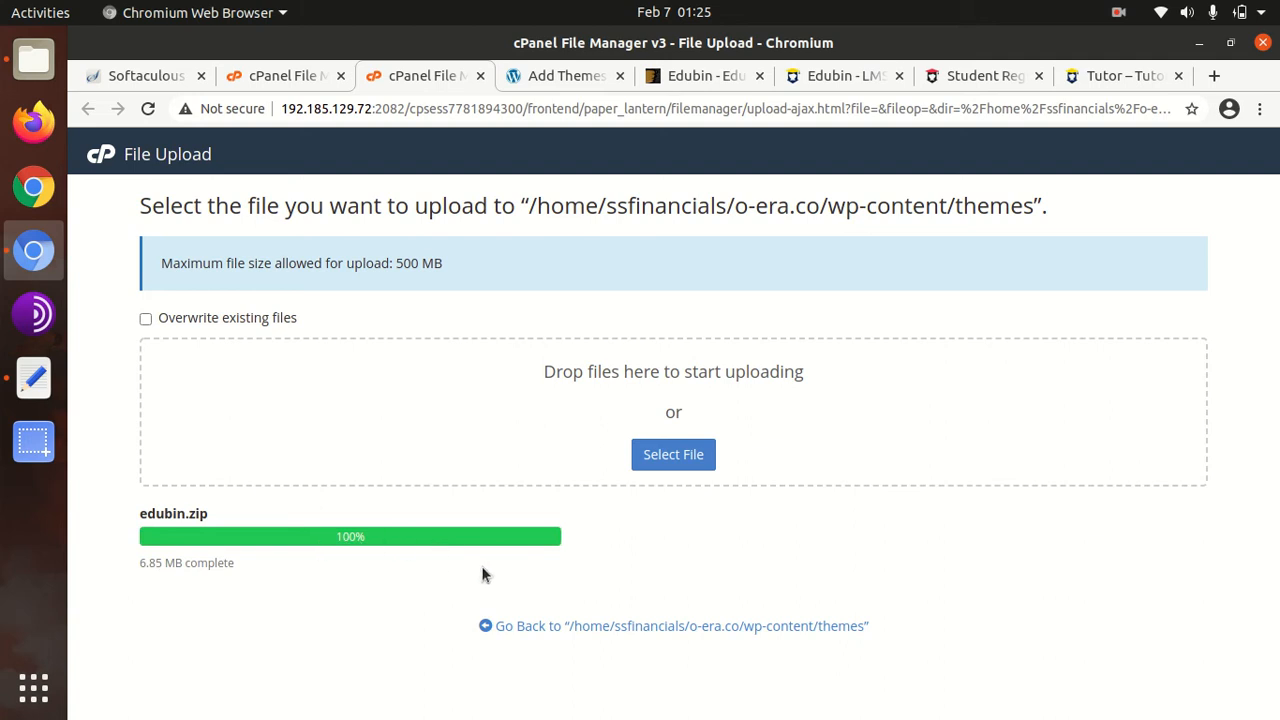
Step: Return to the wp-content/themes folder in cPanel File Manager and extract edubin.zip there
left_click(587, 633)
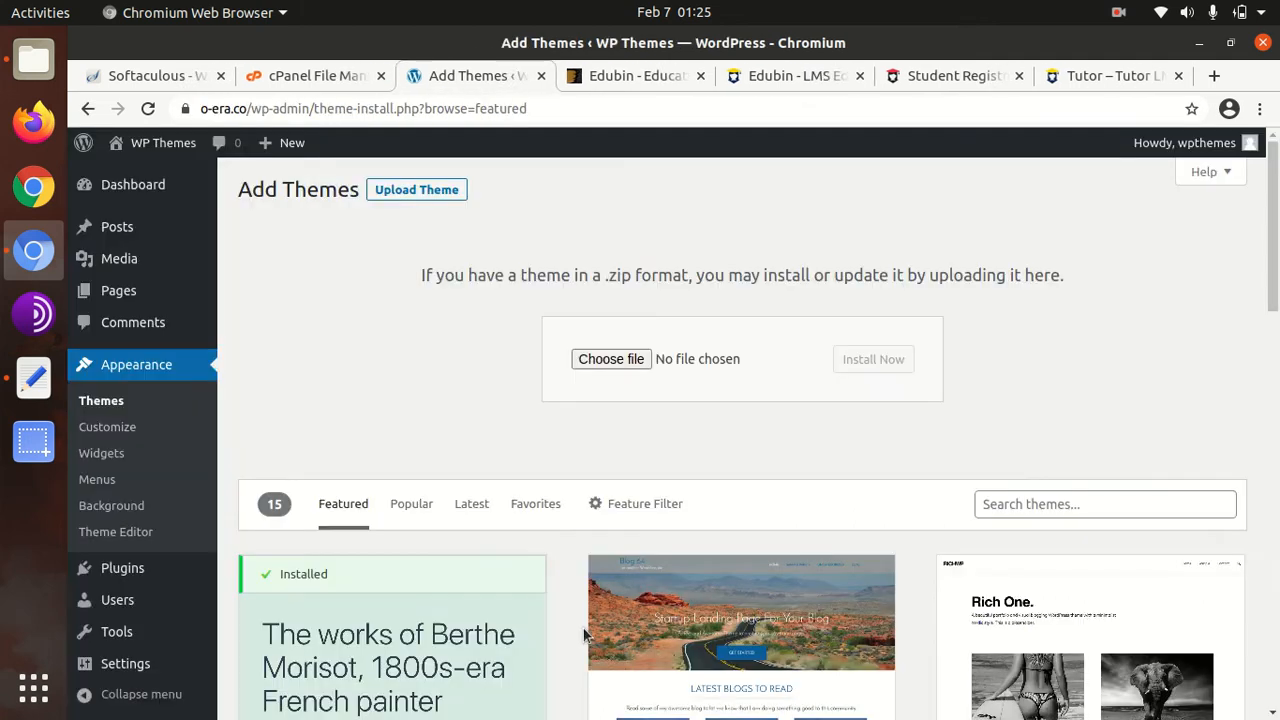
left_click(302, 84)
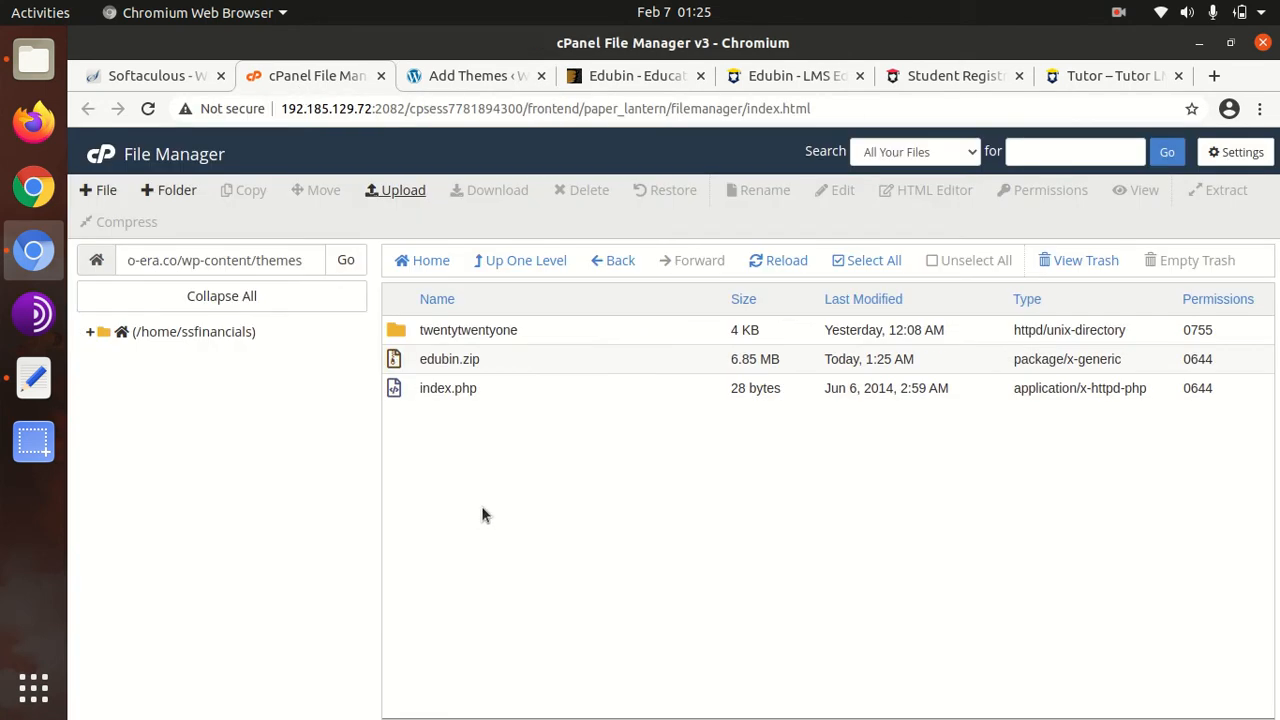
left_click(528, 366)
right_click(529, 366)
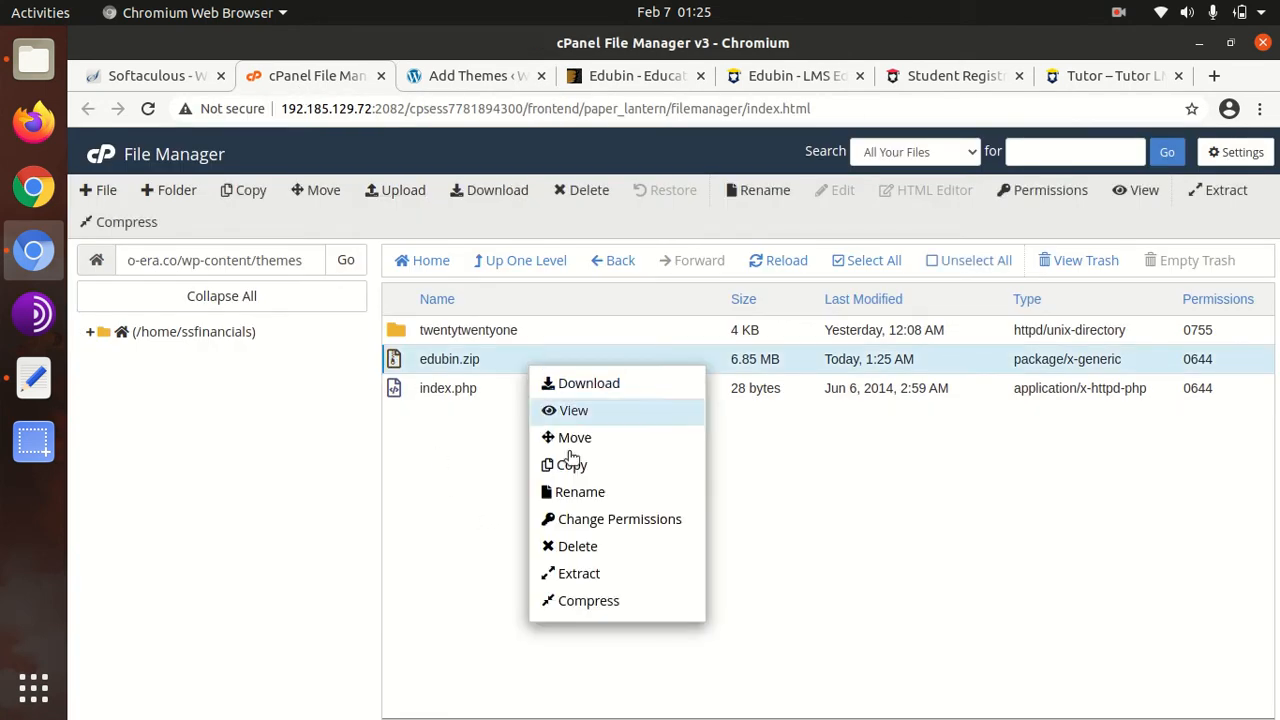
left_click(592, 574)
left_click(827, 519)
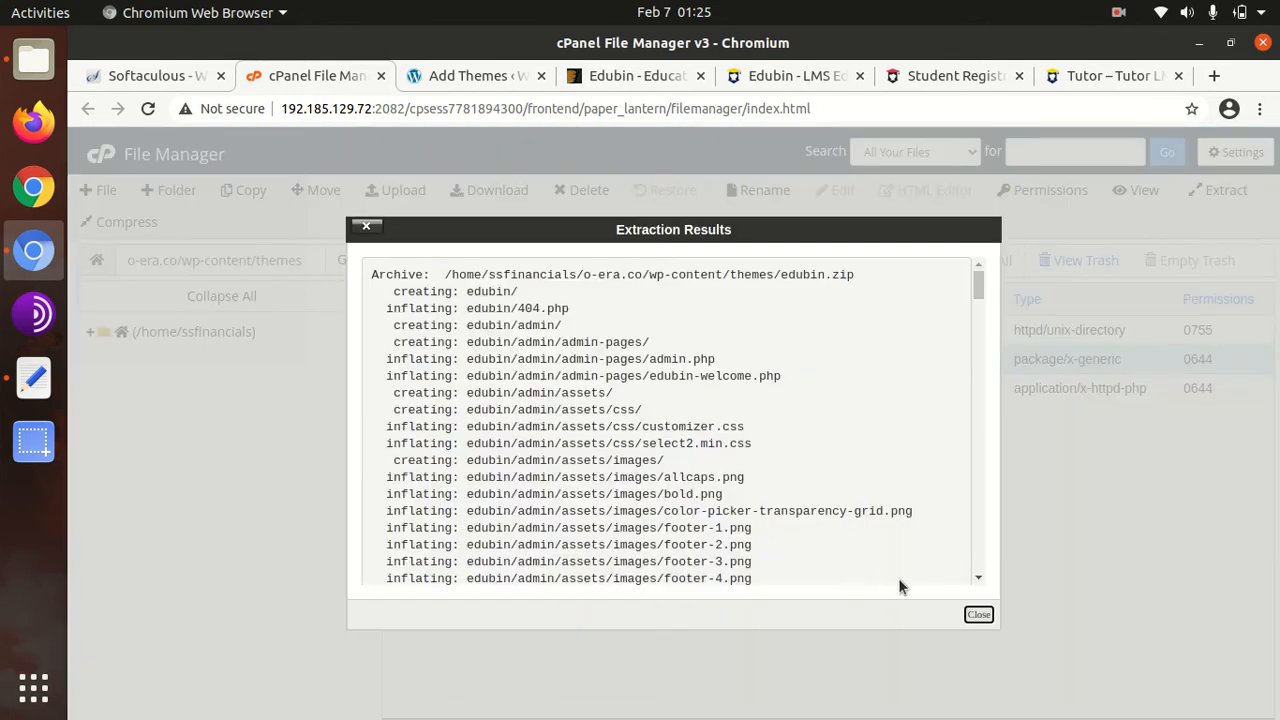
left_click(978, 613)
Step: Reload the themes folder listing, look through the extracted edubin folder's contents and go back up to the themes folder
left_click(768, 262)
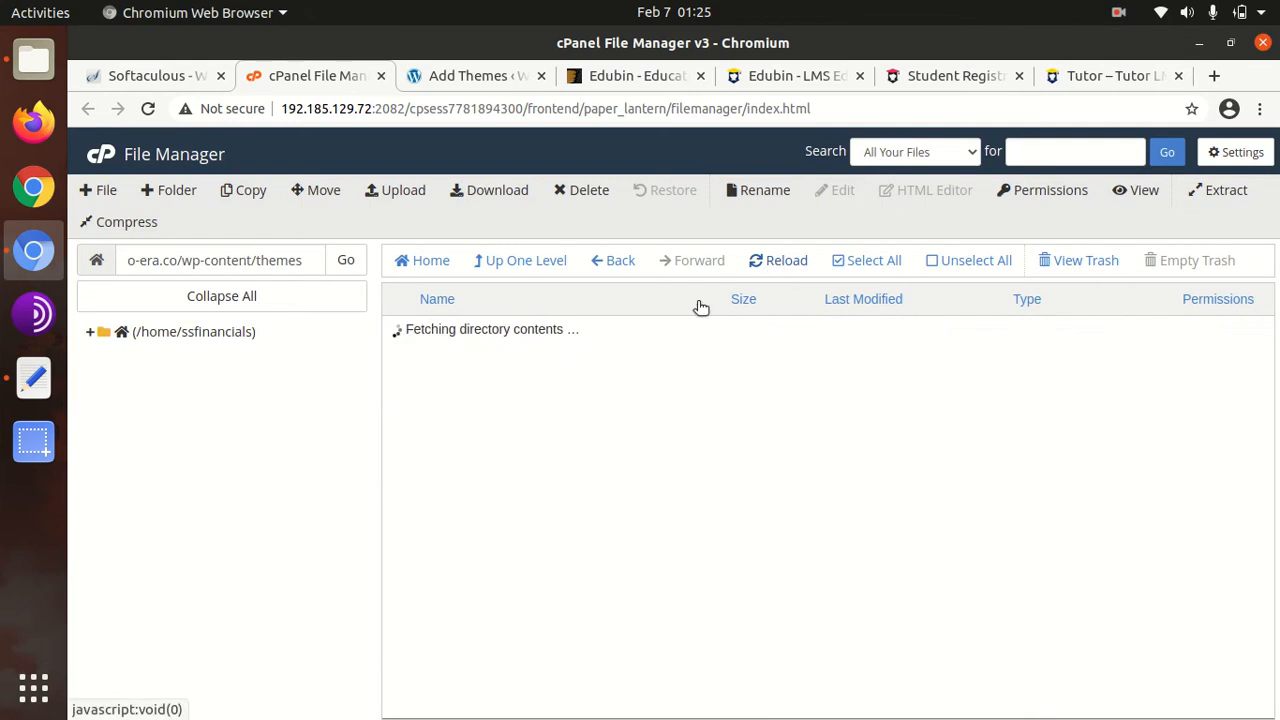
double_click(493, 329)
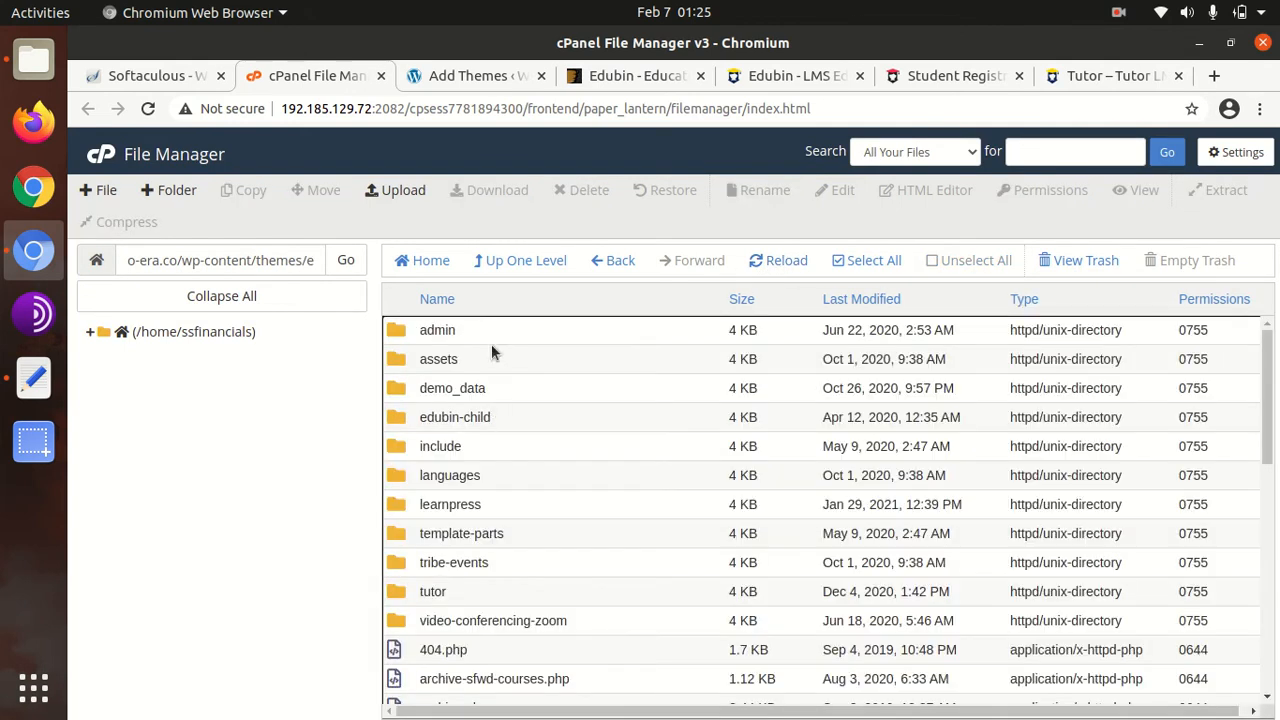
left_click(489, 330)
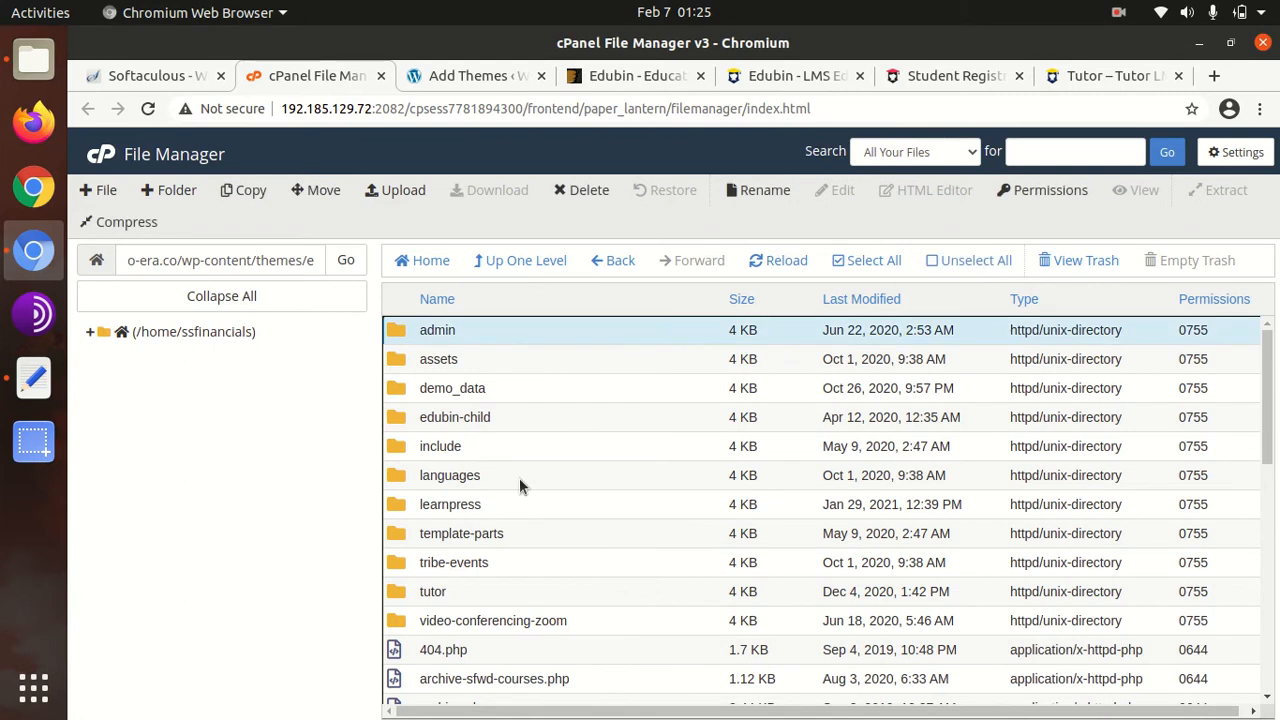
scroll(525, 514, "down", 3)
left_click(521, 264)
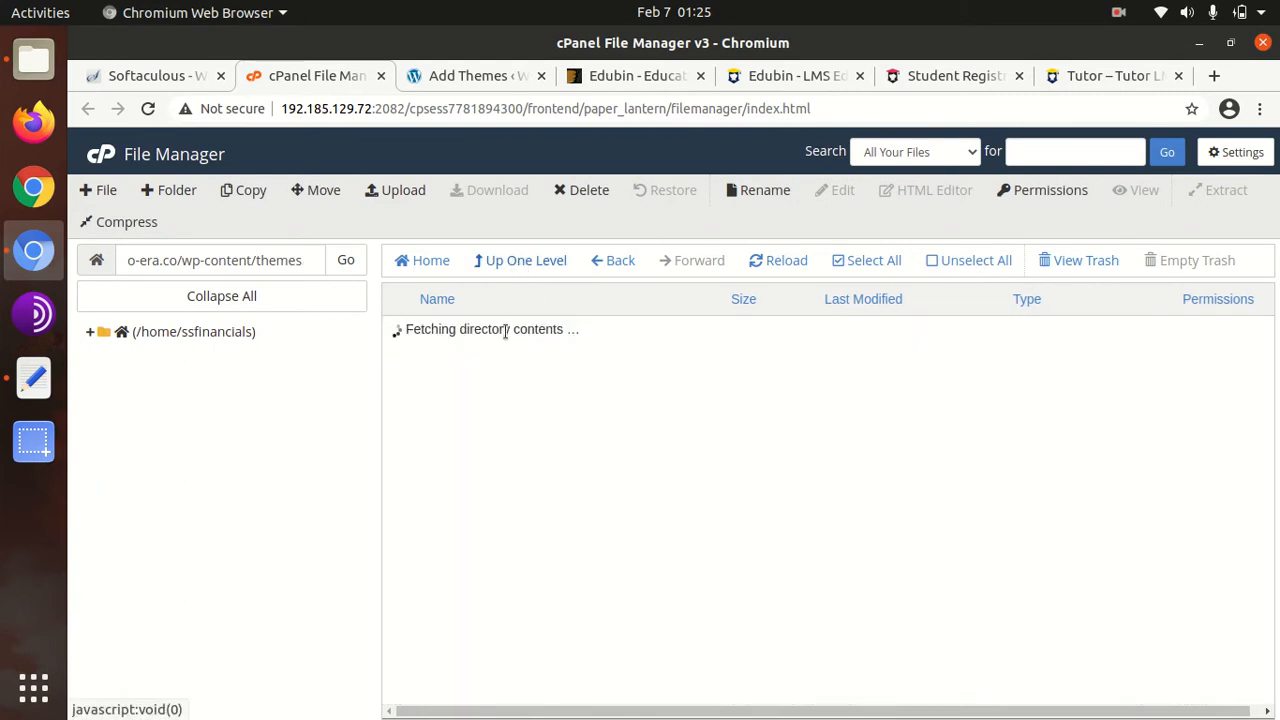
Step: Permanently delete edubin.zip from the themes folder, skipping the trash
left_click(534, 390)
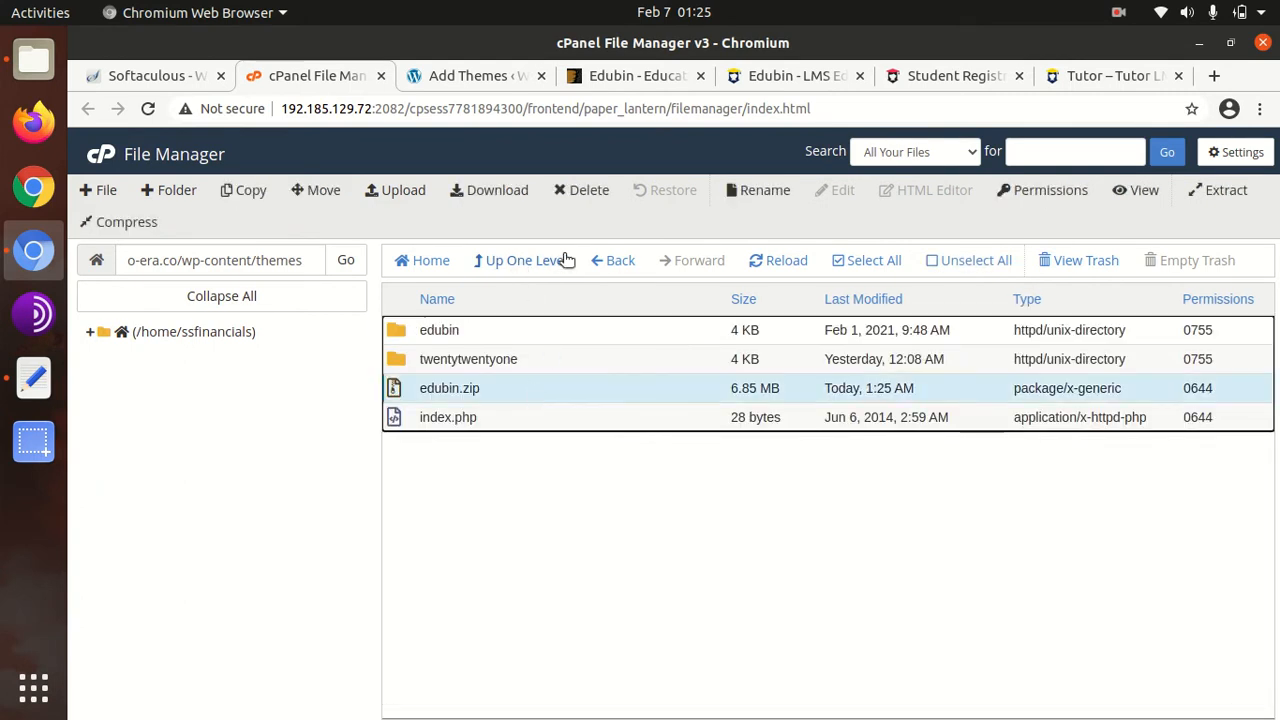
left_click(575, 192)
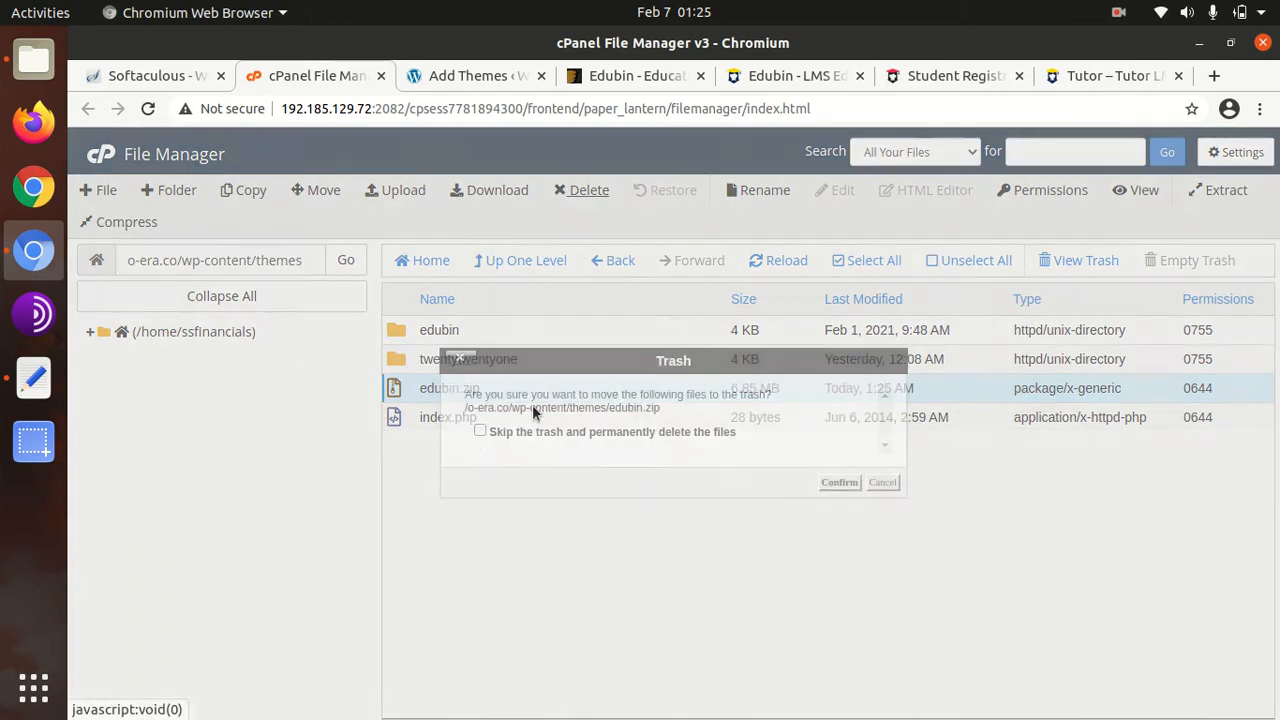
left_click(479, 432)
left_click(836, 484)
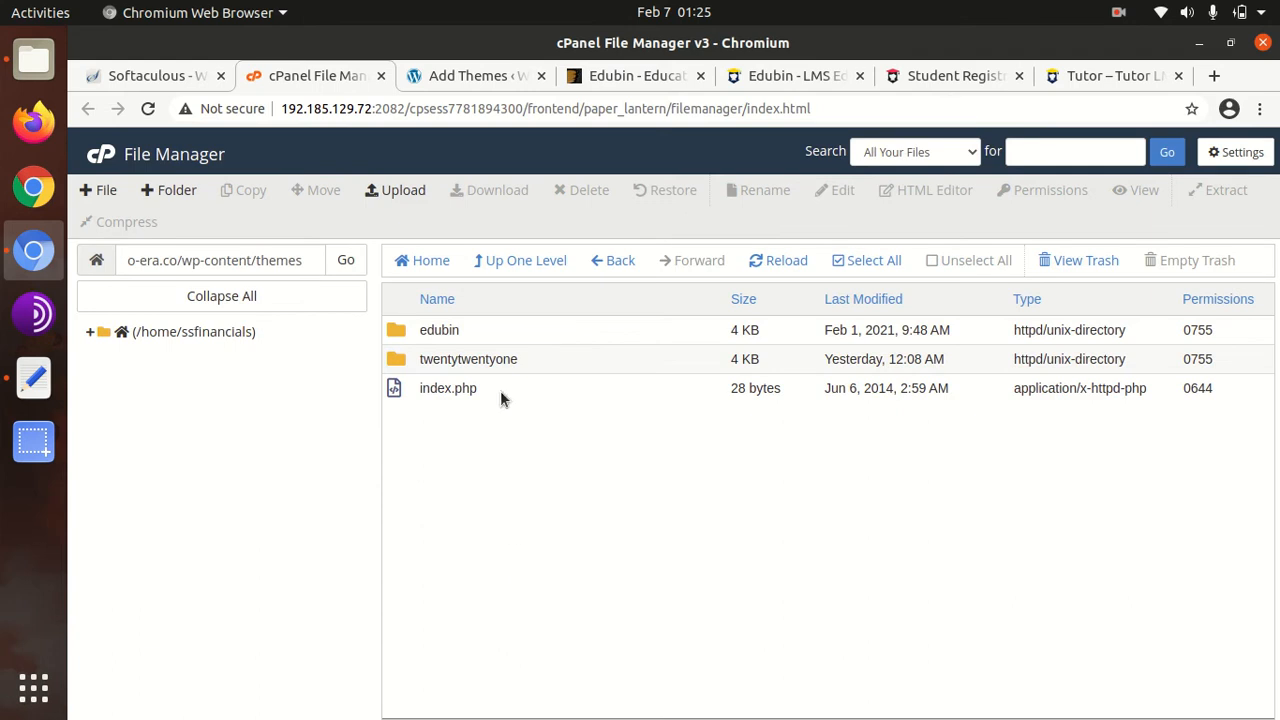
Step: Go back to the WordPress admin and check the installed themes for the Edubin theme
left_click(489, 80)
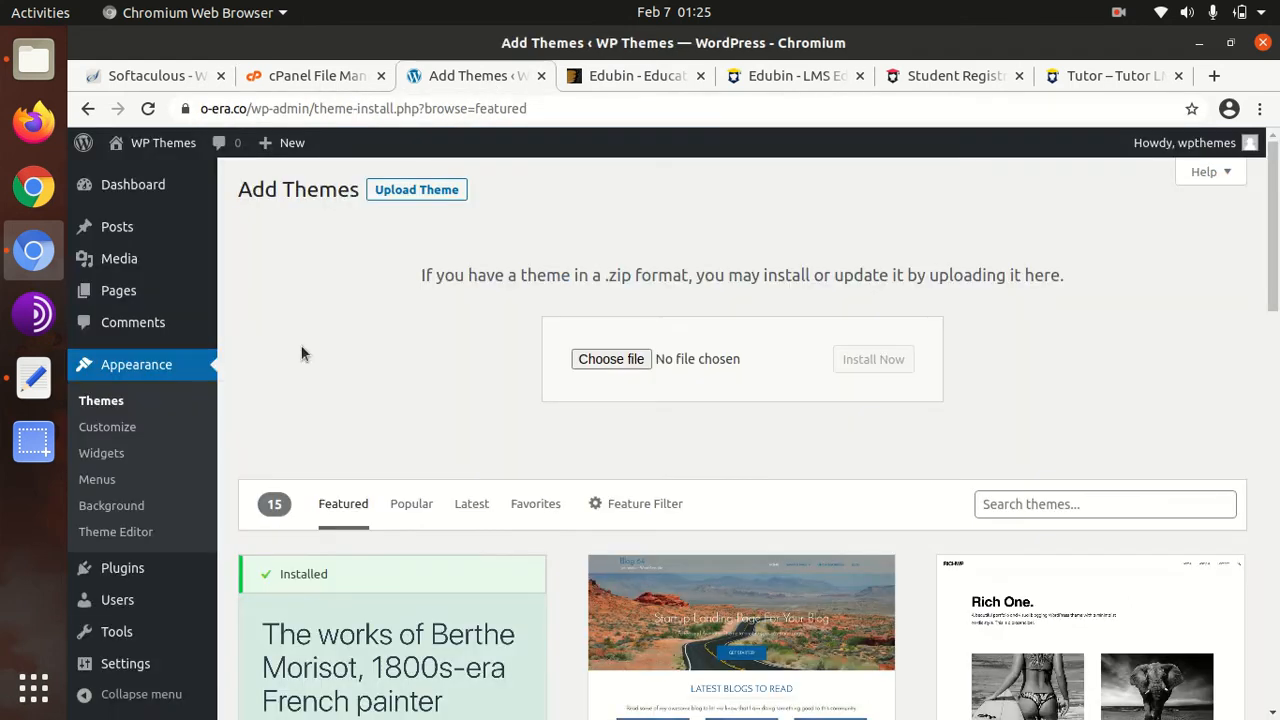
left_click(103, 400)
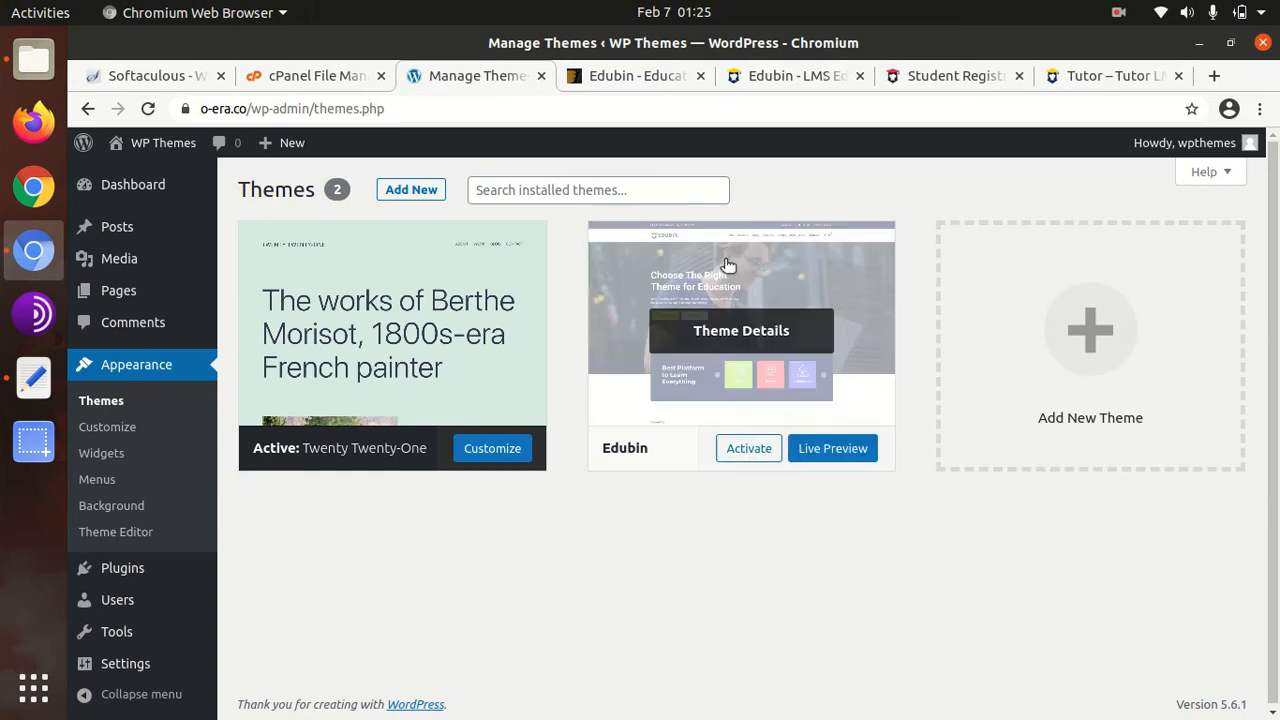
mouse_move(711, 410)
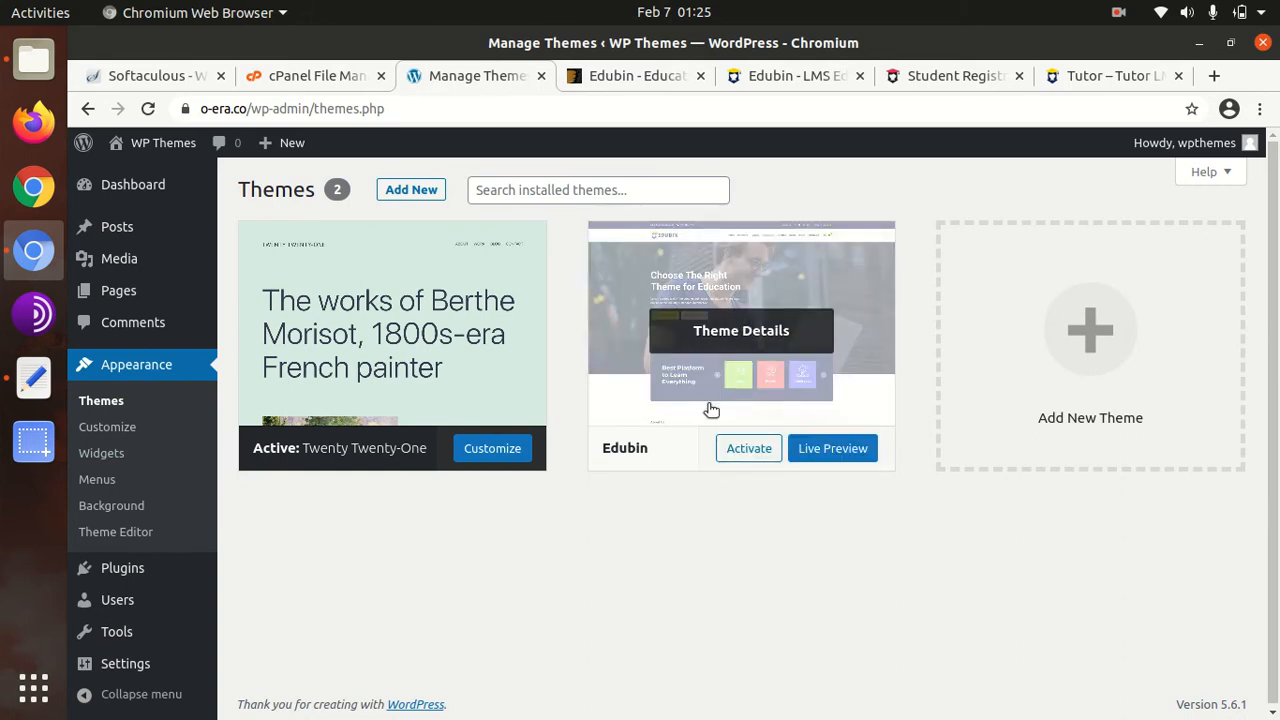
Step: Open the Edubin theme's details, review its version and description, and activate the theme
left_click(745, 350)
left_click_drag(814, 276, 988, 288)
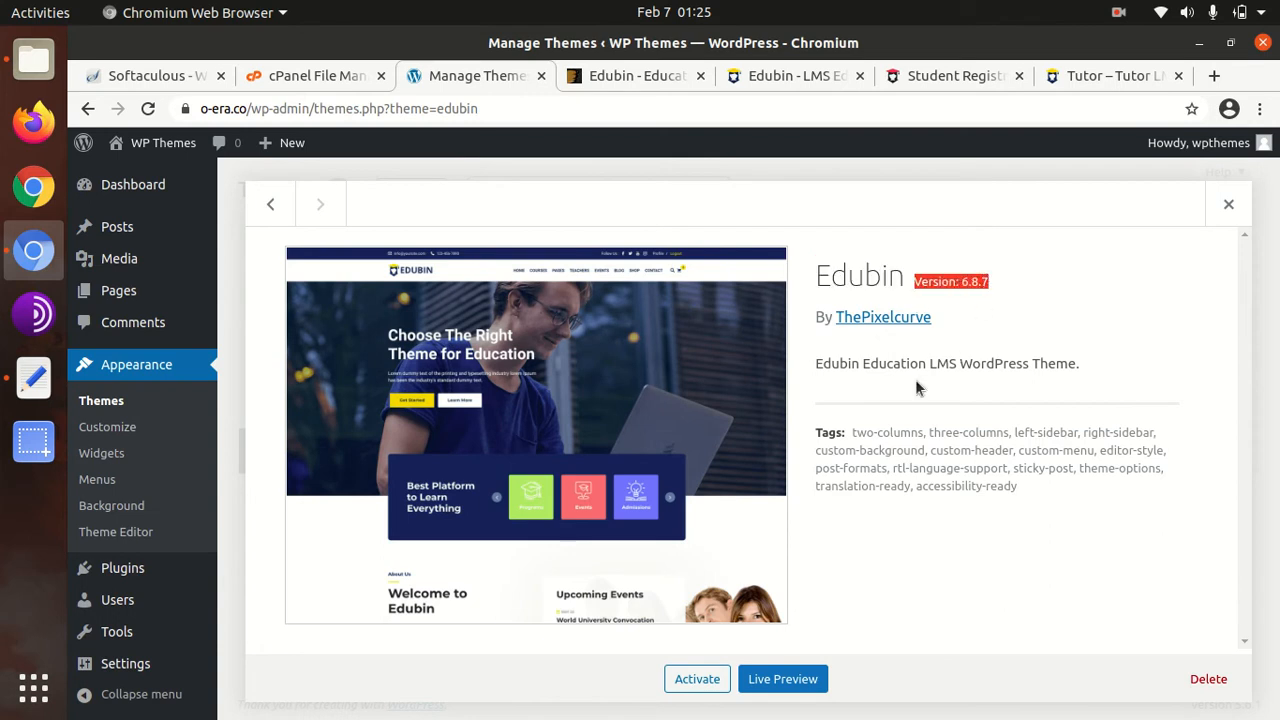
left_click(860, 390)
left_click_drag(816, 365, 1050, 368)
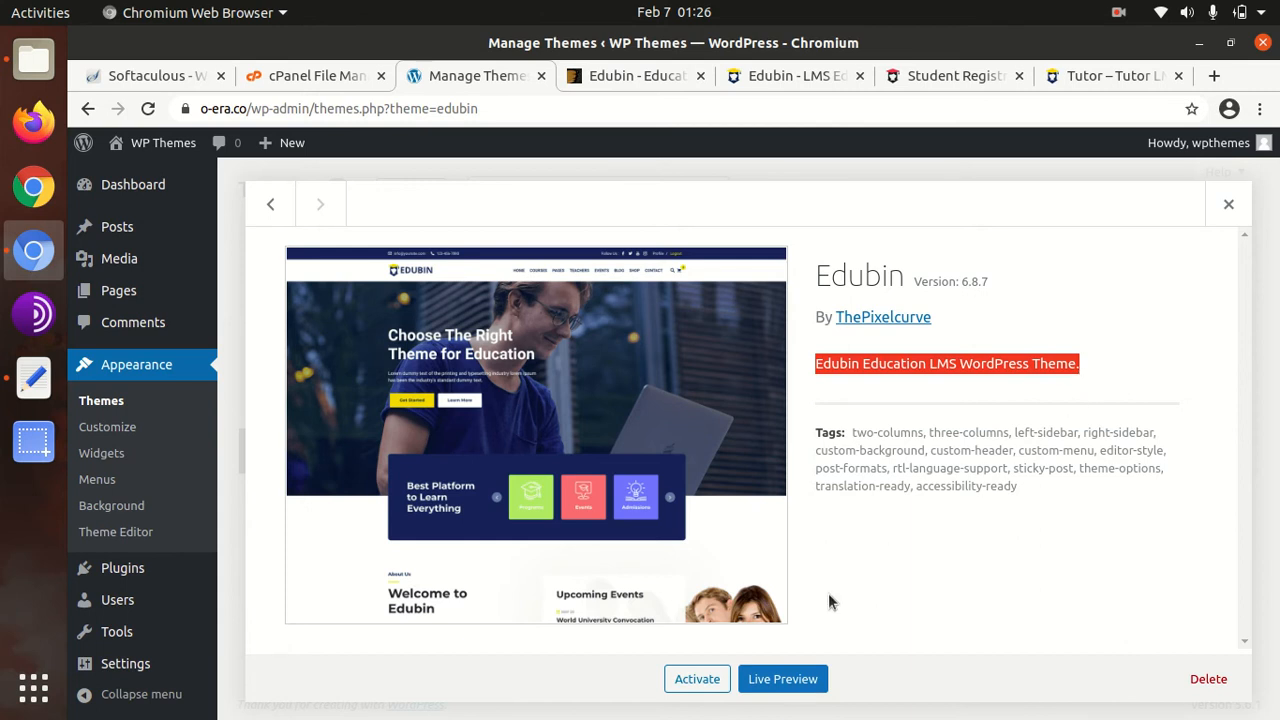
left_click(700, 682)
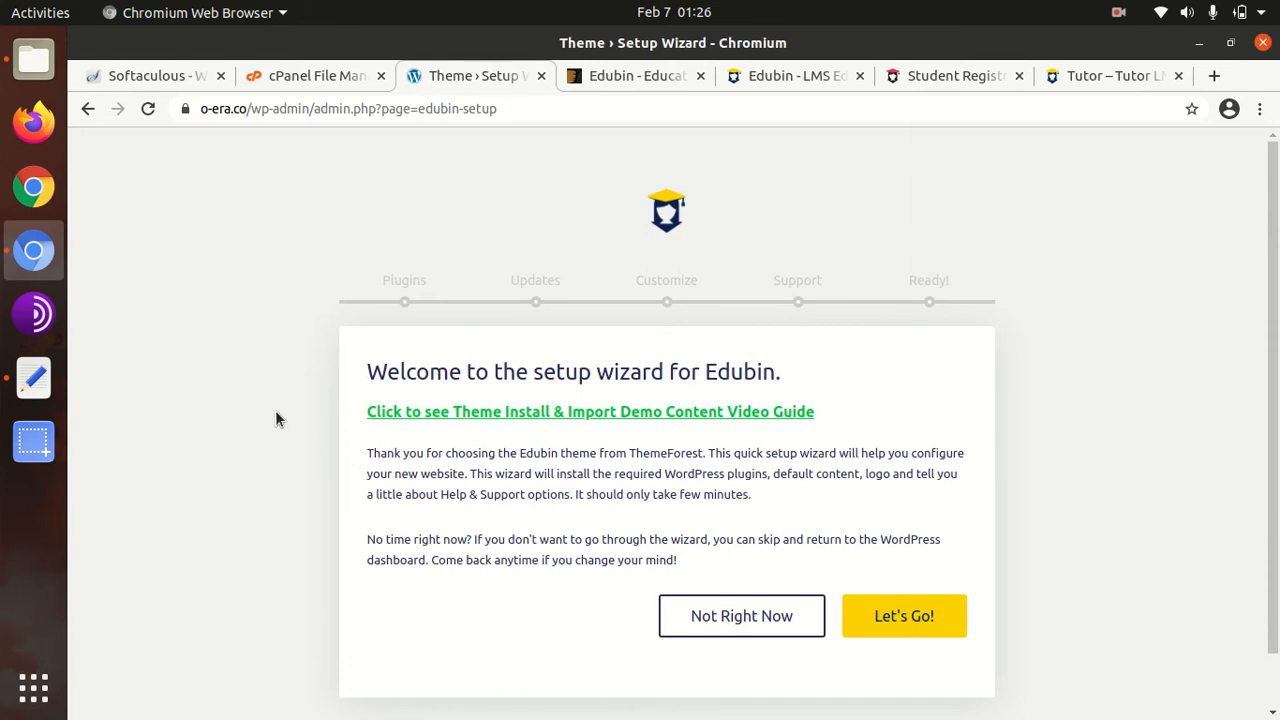
Step: Start the Edubin setup wizard and install the default plugins, returning to the required plugins installer for Envato Market and WooCommerce
scroll(323, 467, "down", 1)
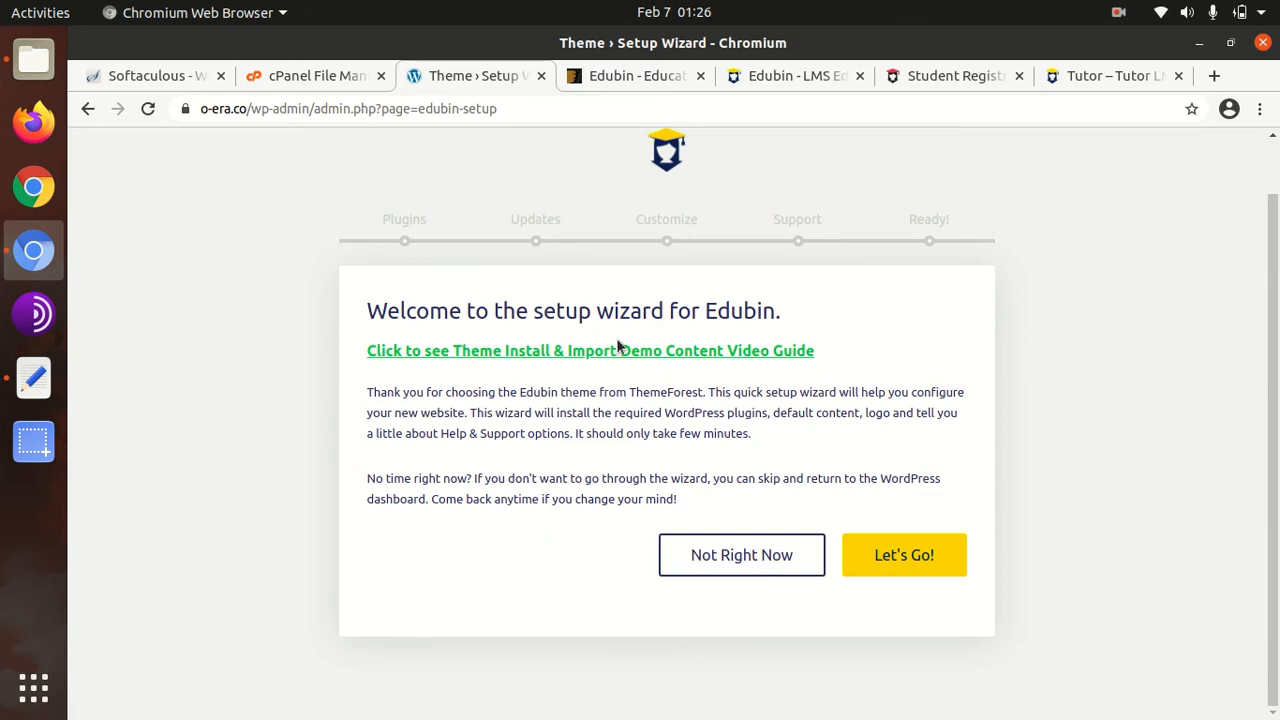
left_click(892, 556)
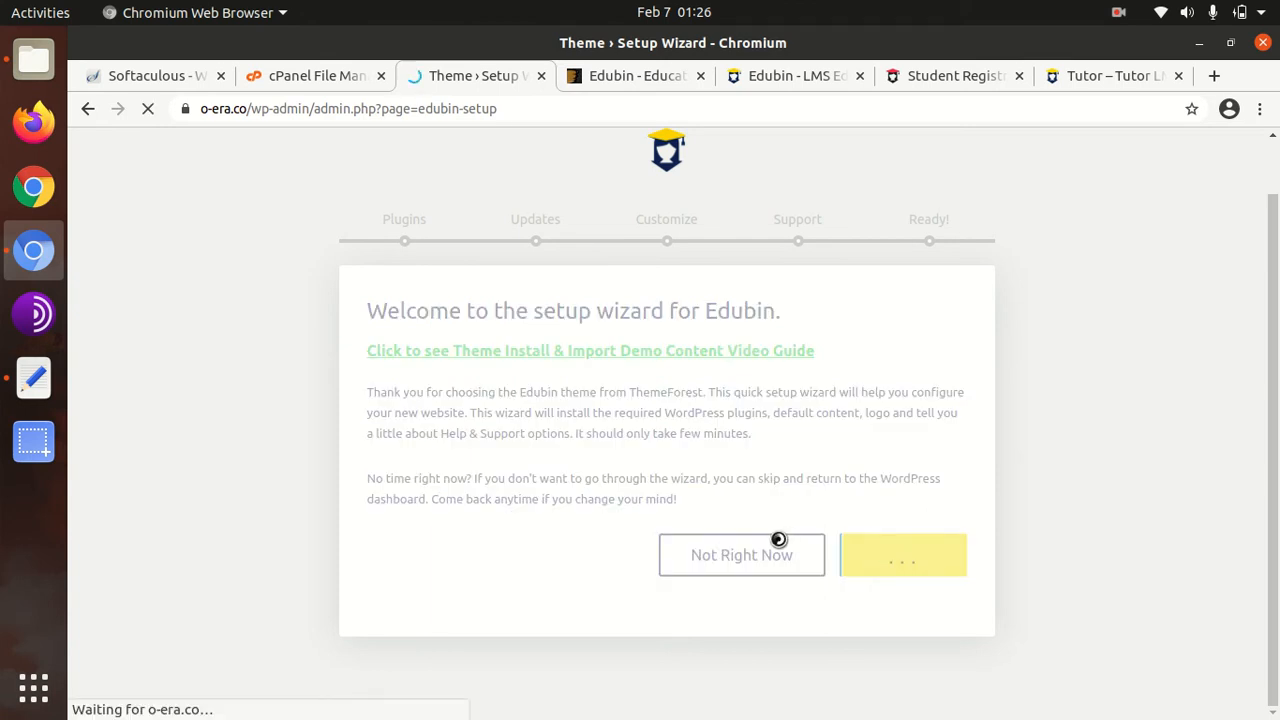
scroll(648, 531, "down", 3)
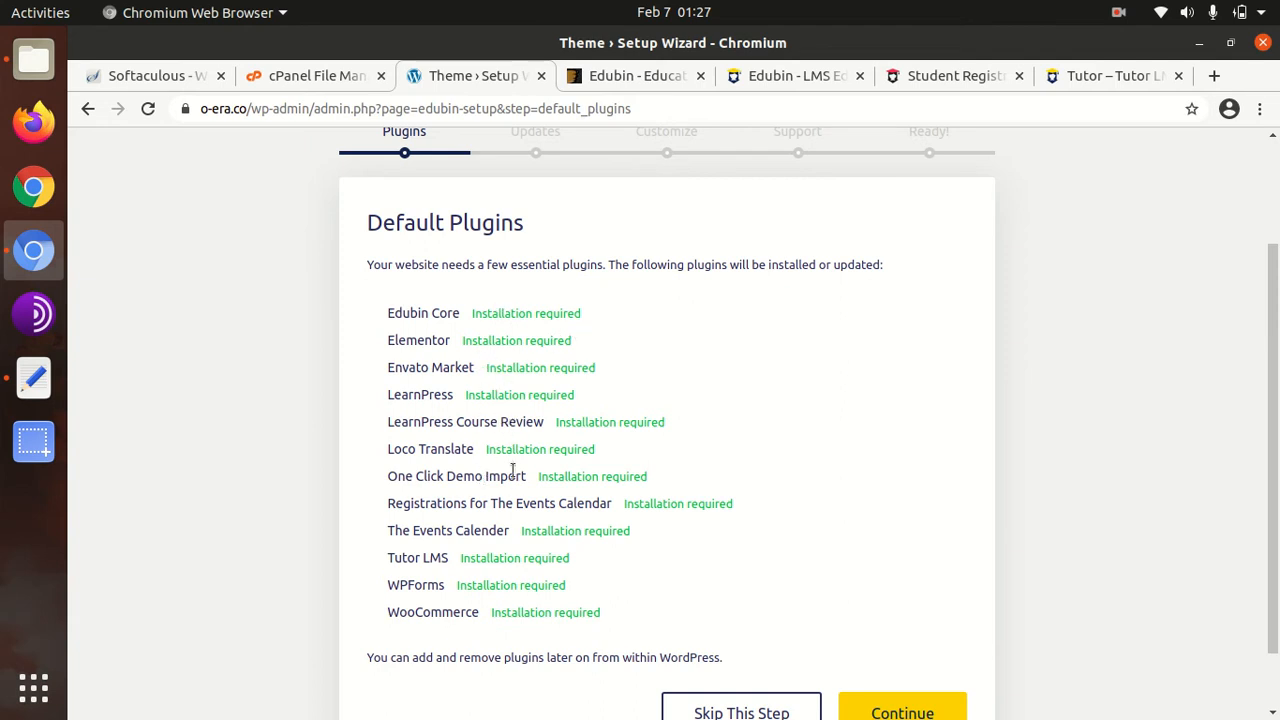
scroll(512, 470, "down", 1)
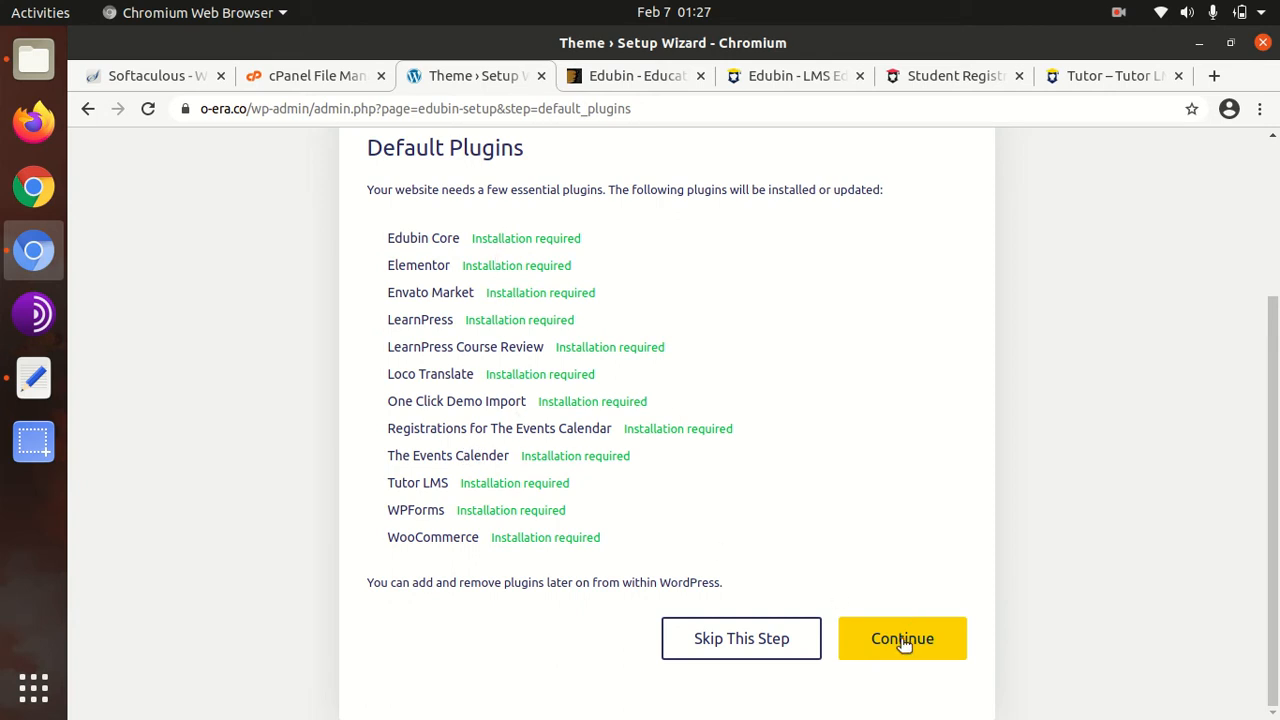
left_click(901, 645)
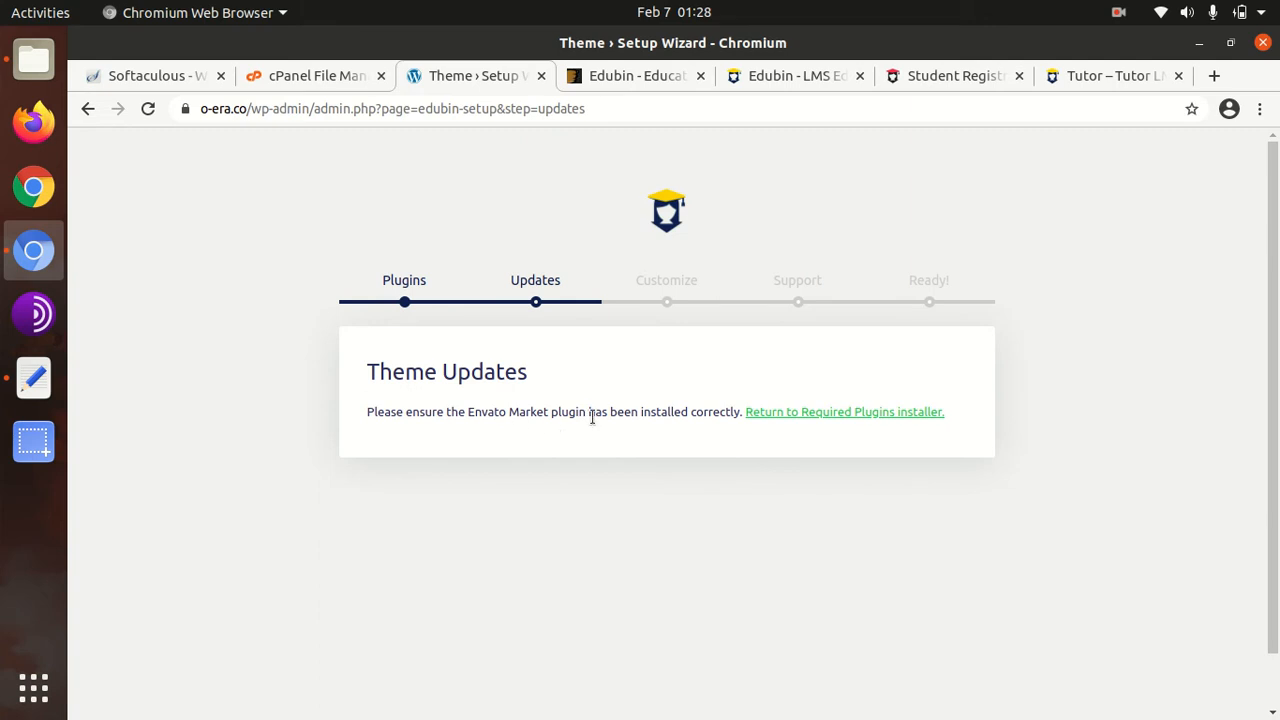
left_click(808, 416)
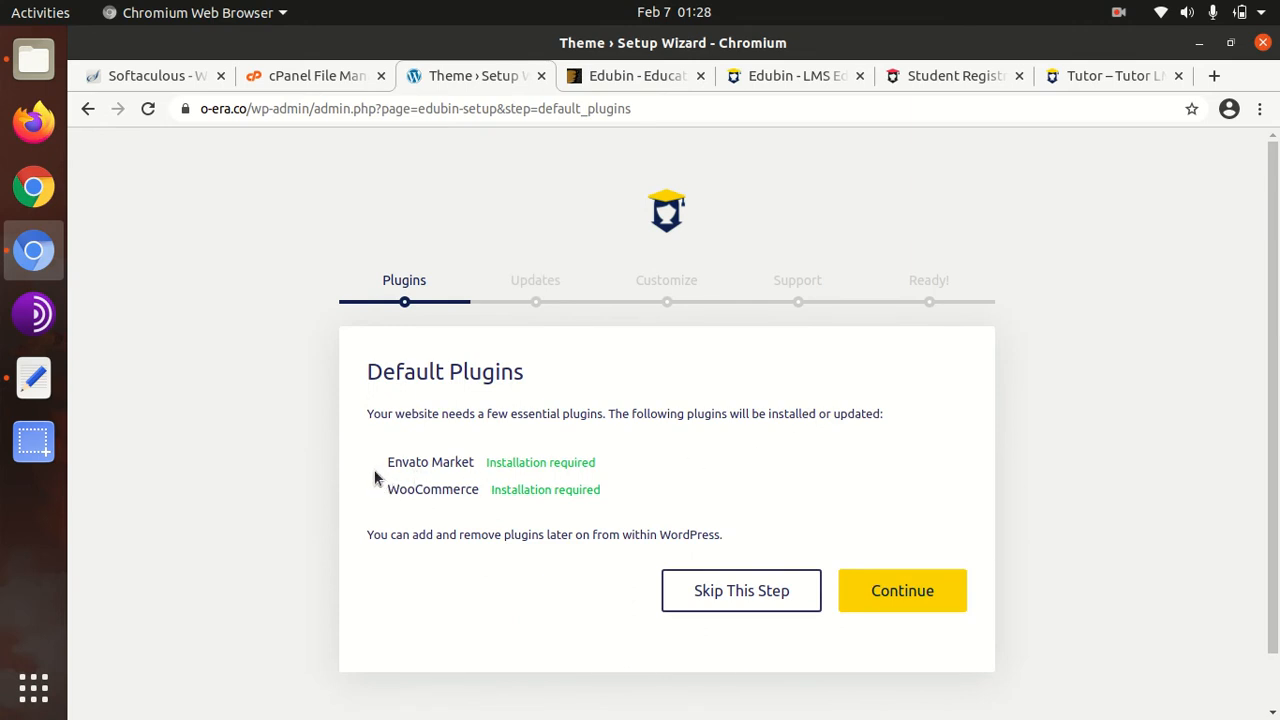
left_click(868, 594)
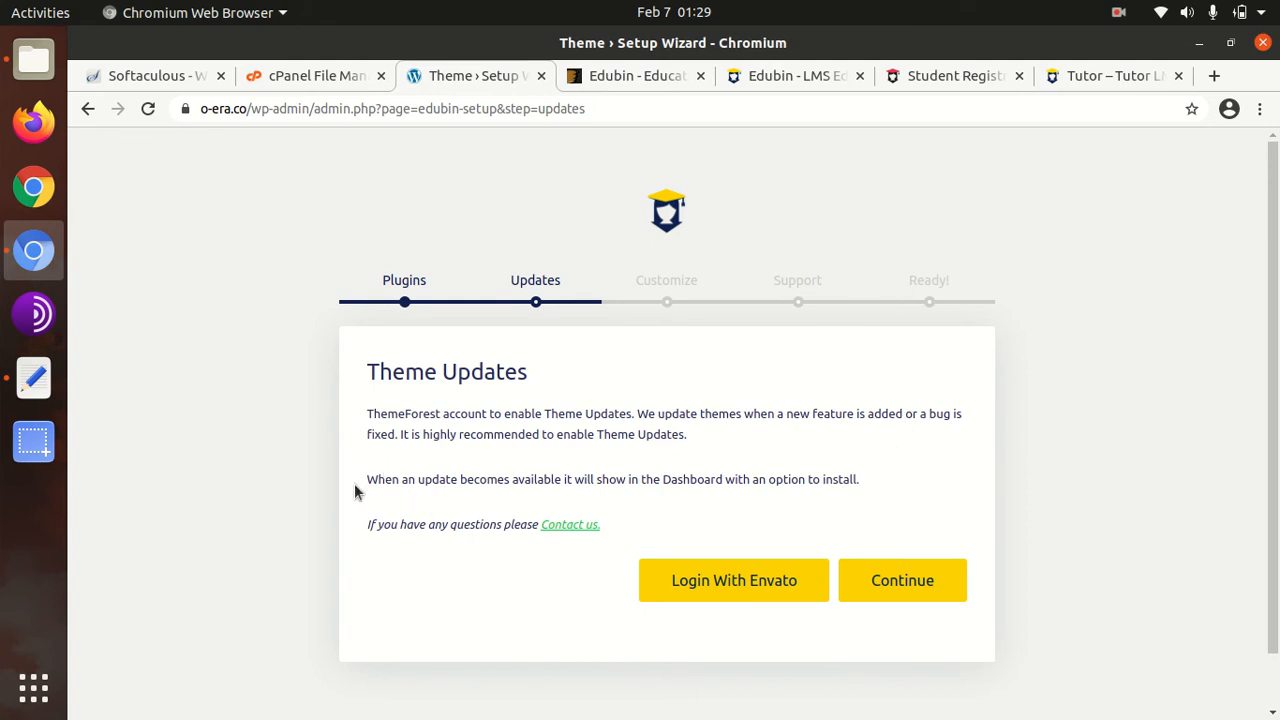
Step: Read the wizard's Theme Updates notes and continue without logging in with Envato
left_click_drag(370, 480, 561, 490)
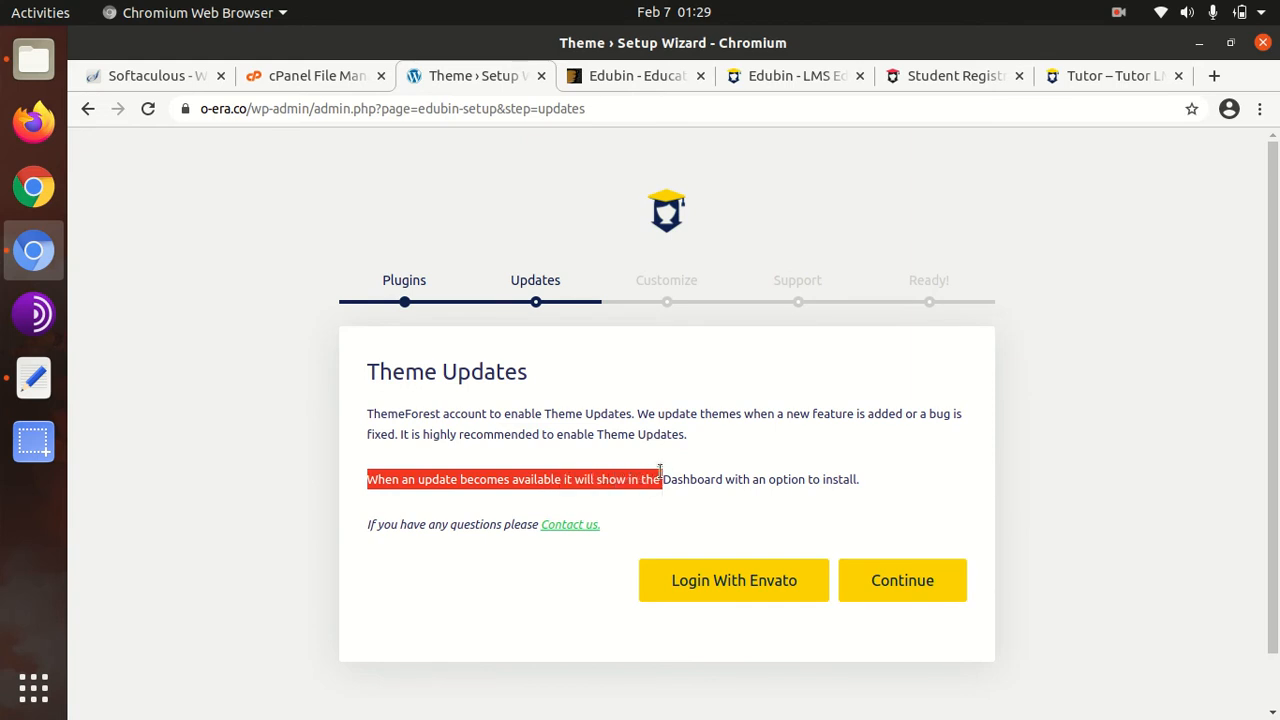
left_click(705, 449)
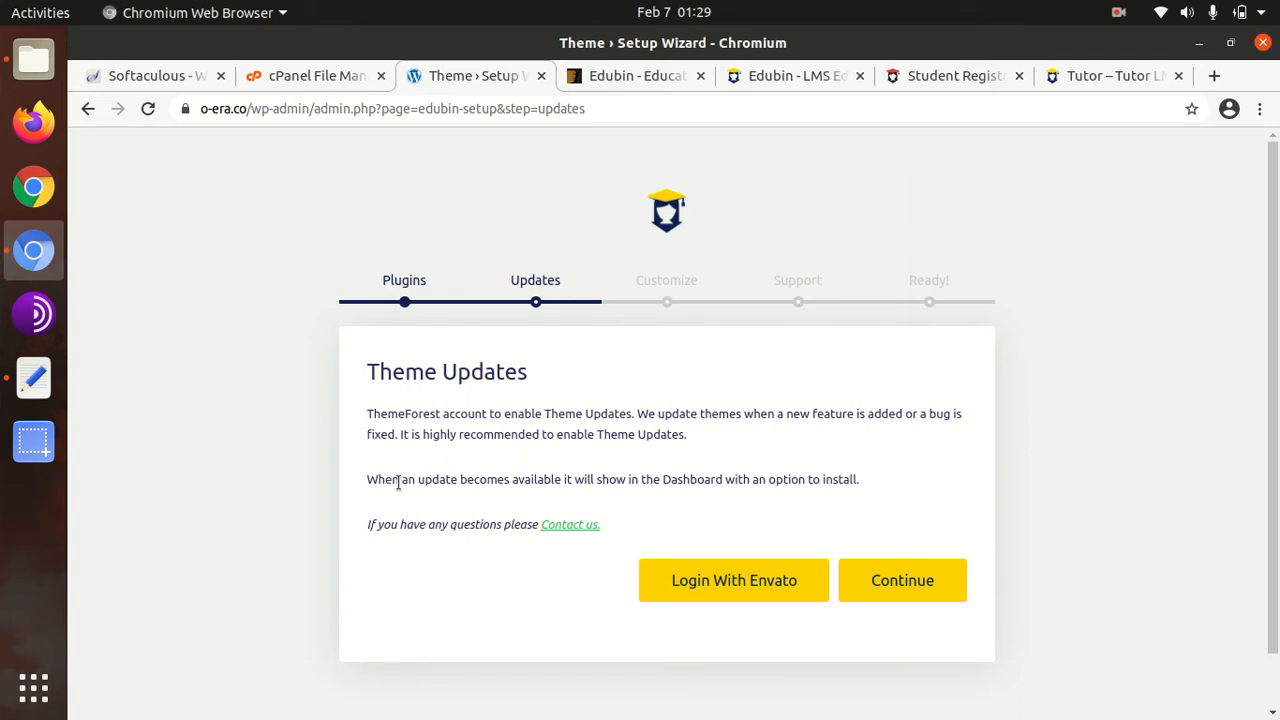
left_click_drag(400, 481, 640, 498)
left_click(715, 504)
left_click(902, 581)
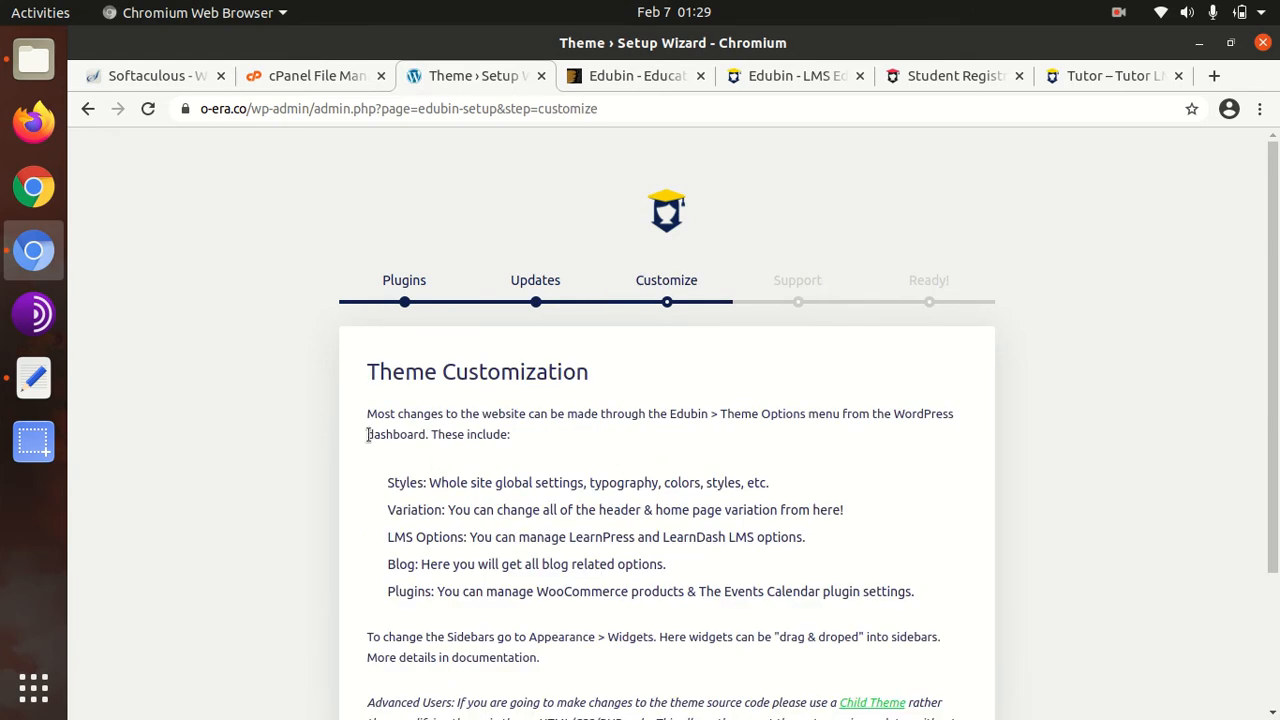
Step: Read the Theme Customization notes on theme options, sidebars and LMS options, and continue to the wizard's support step
left_click_drag(367, 414, 958, 420)
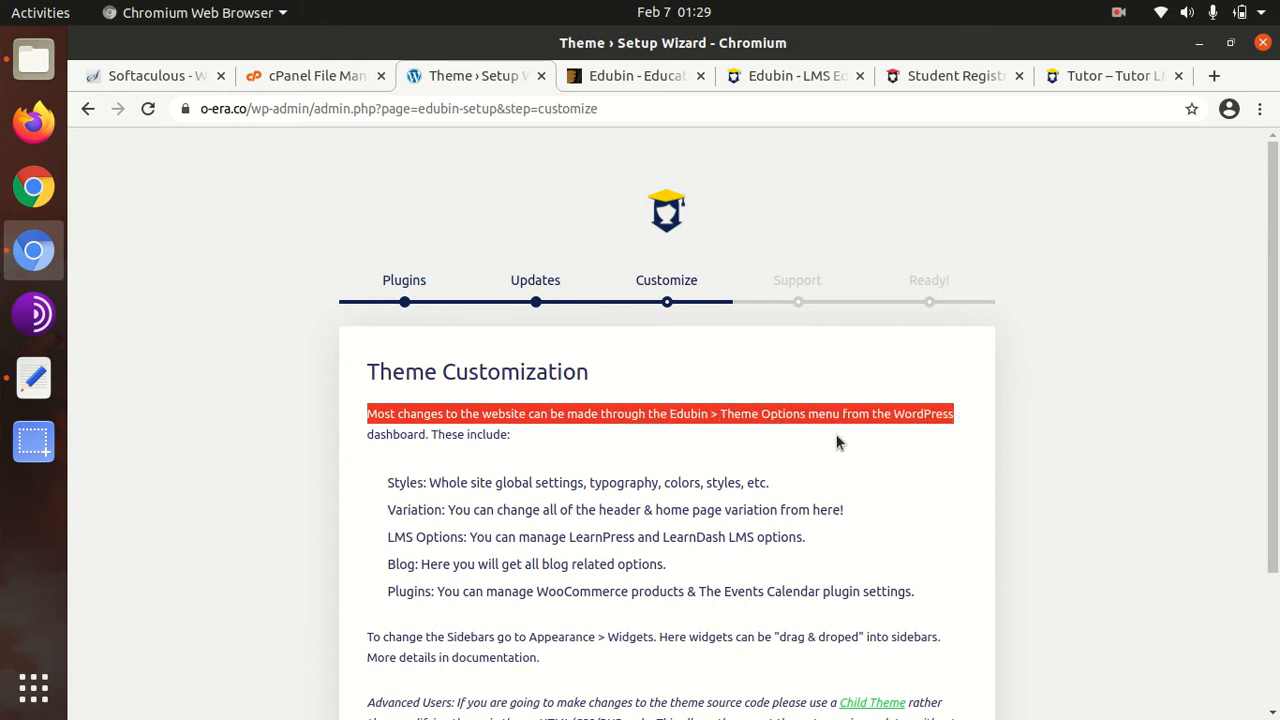
left_click(728, 447)
scroll(703, 426, "down", 3)
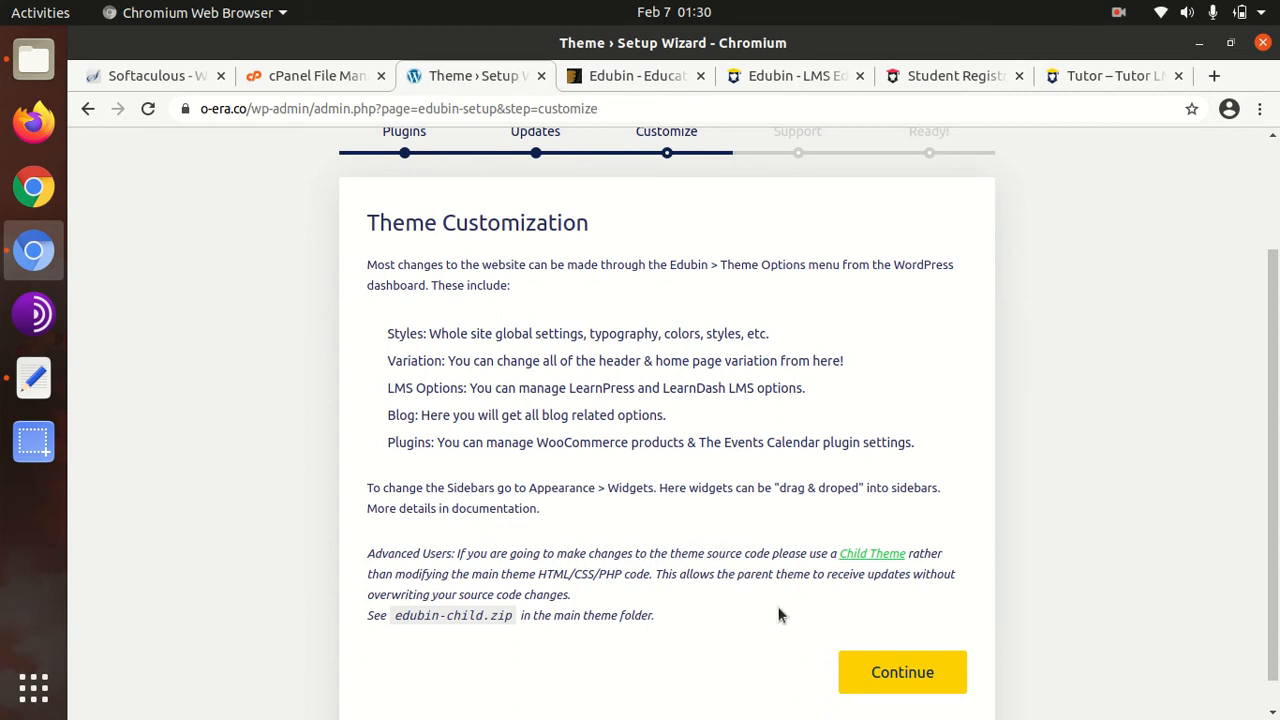
left_click_drag(381, 495, 654, 490)
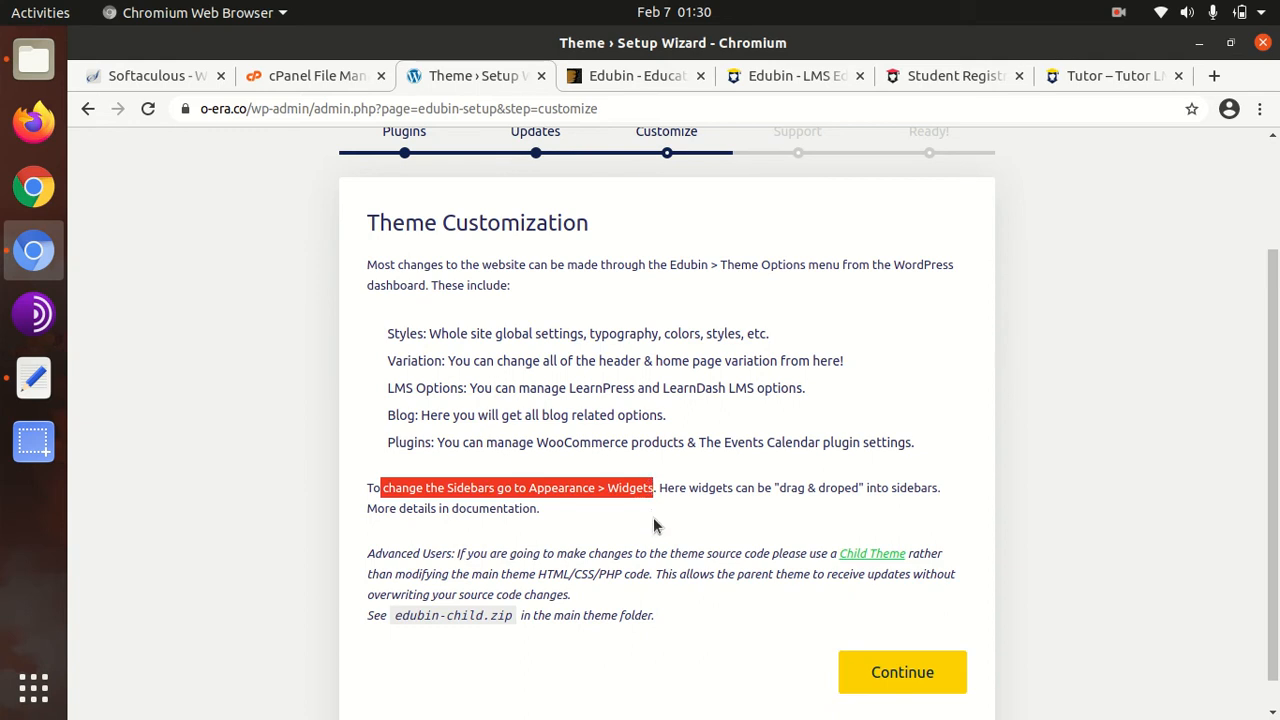
left_click_drag(414, 391, 779, 392)
left_click_drag(424, 363, 859, 334)
left_click(857, 333)
scroll(840, 360, "down", 1)
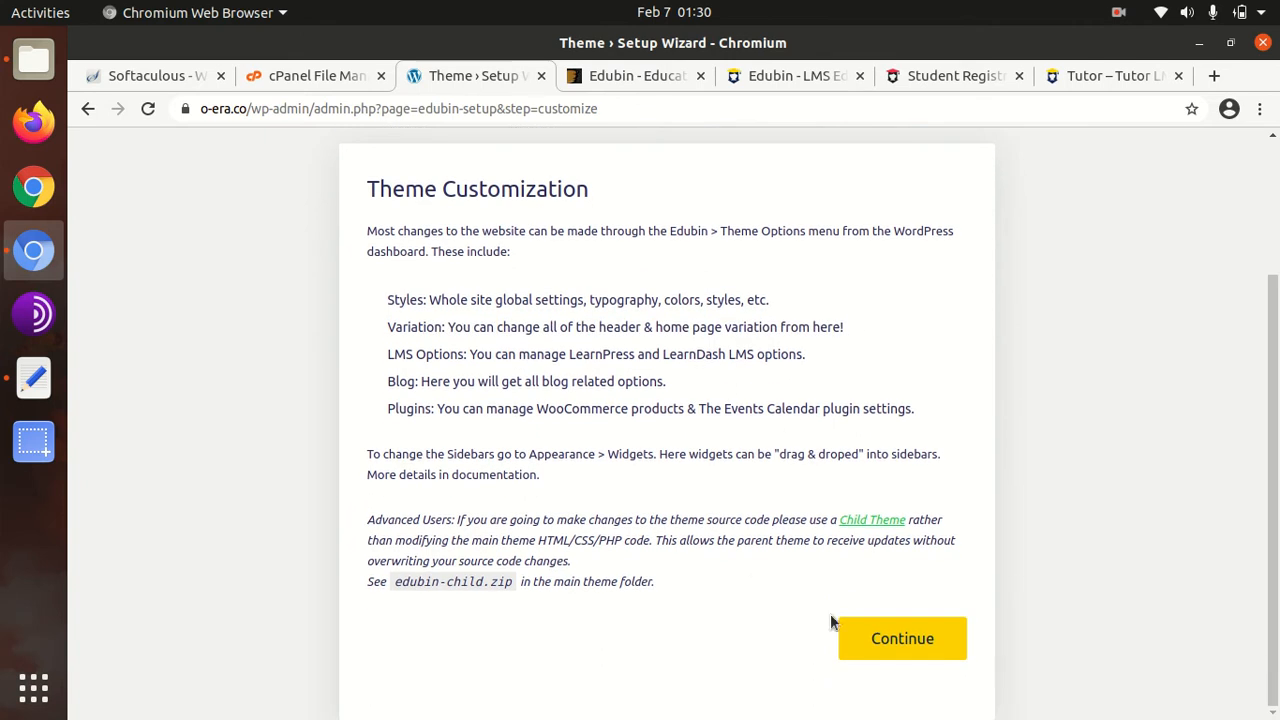
left_click(893, 642)
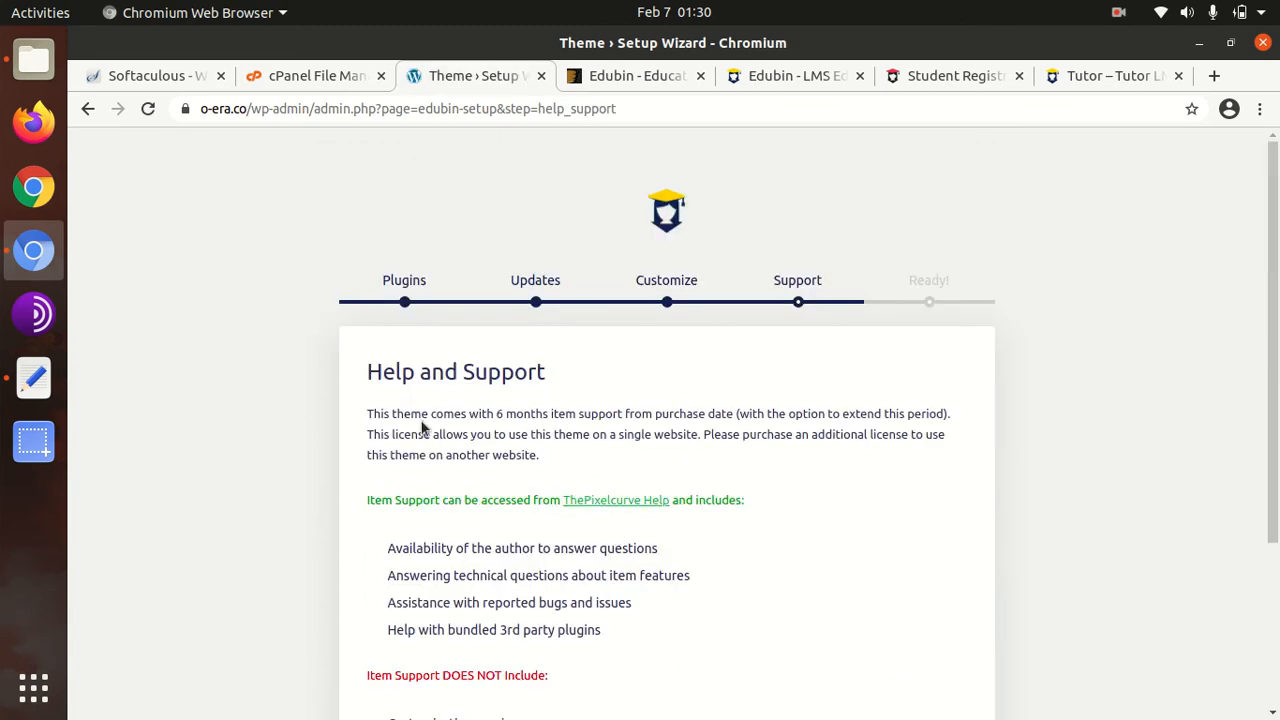
Step: Review what item support includes and excludes, and agree to the Help and Support terms to finish the wizard
scroll(612, 406, "down", 3)
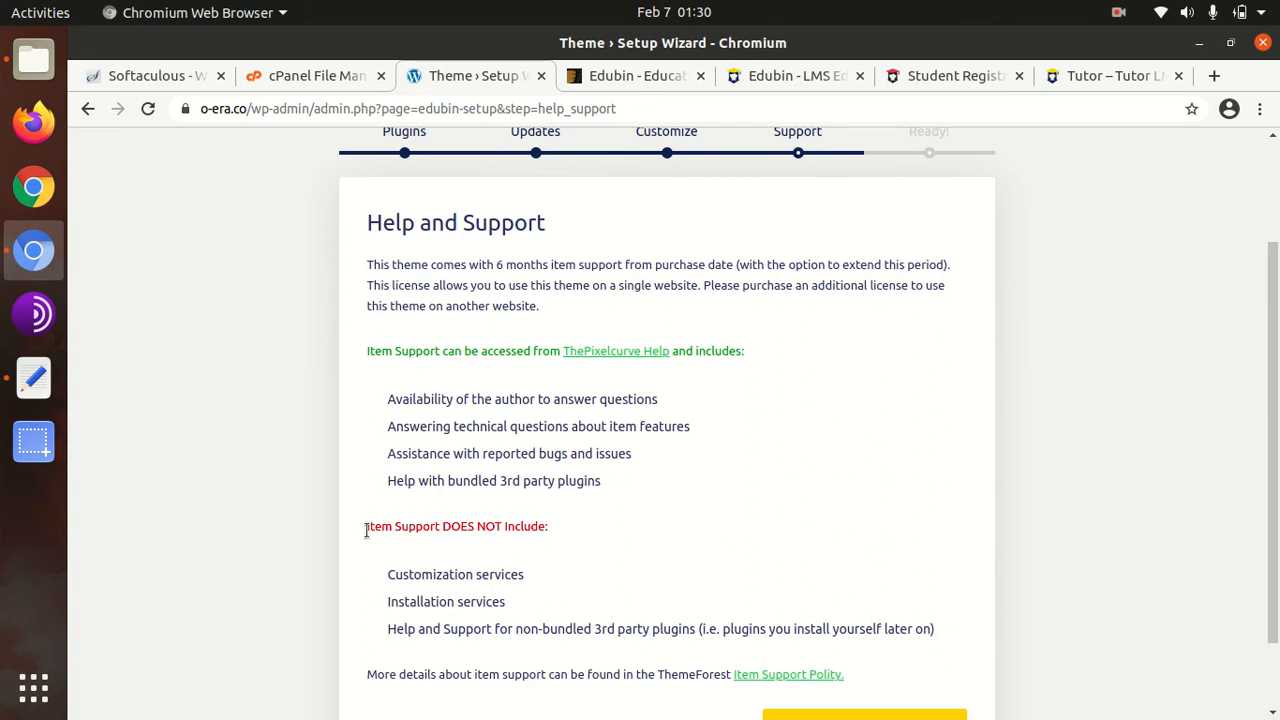
scroll(609, 503, "down", 1)
scroll(609, 505, "down", 2)
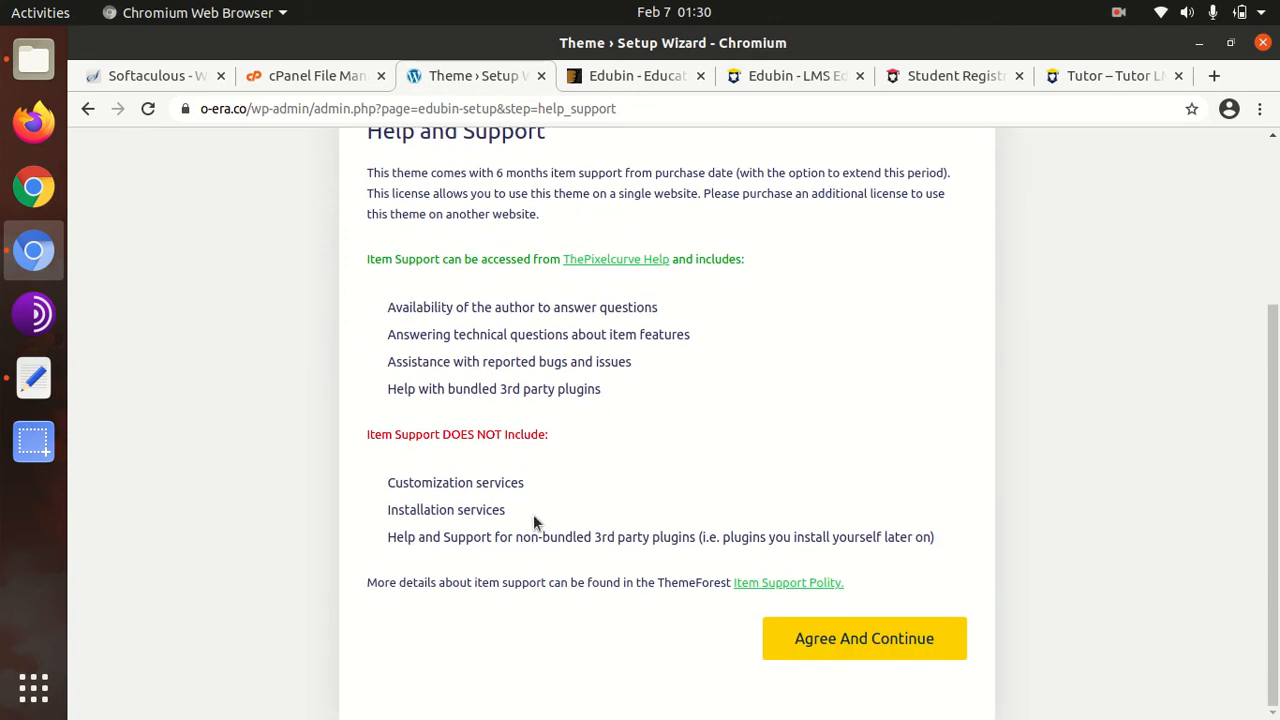
left_click(846, 640)
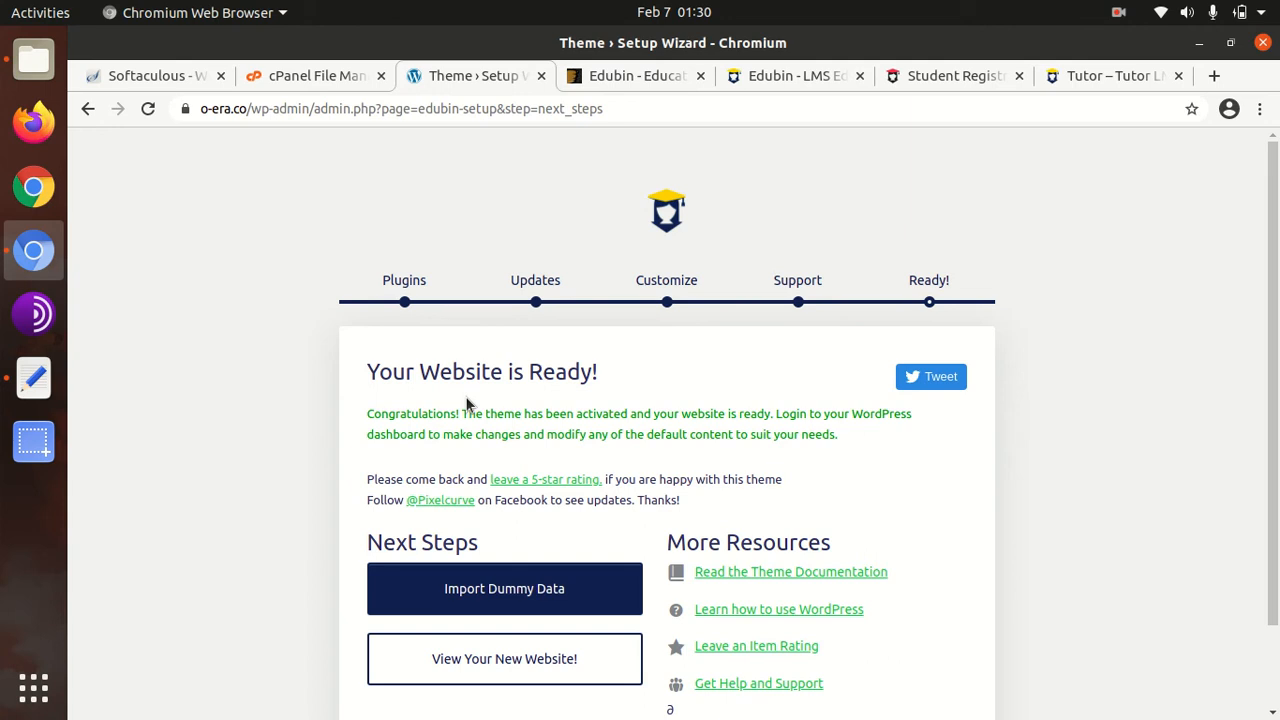
Step: Open the new website in a separate tab and look through its home page from header to footer and back
right_click(440, 655)
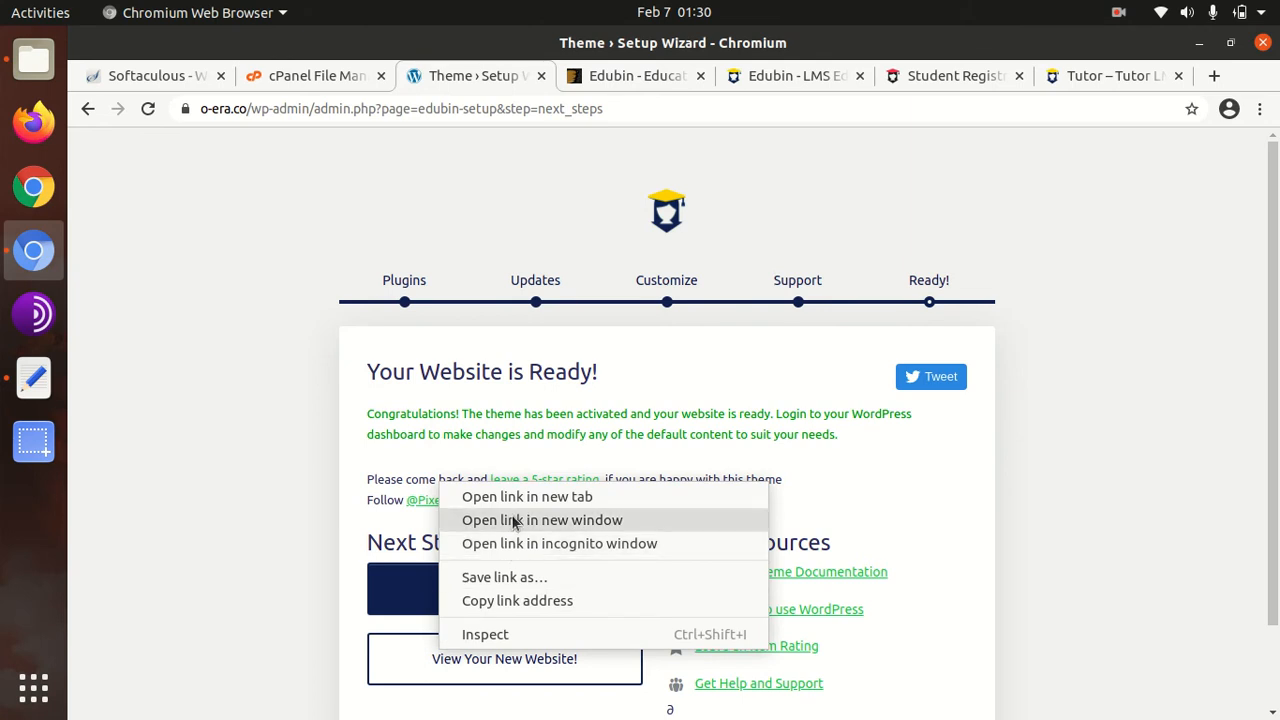
left_click(440, 494)
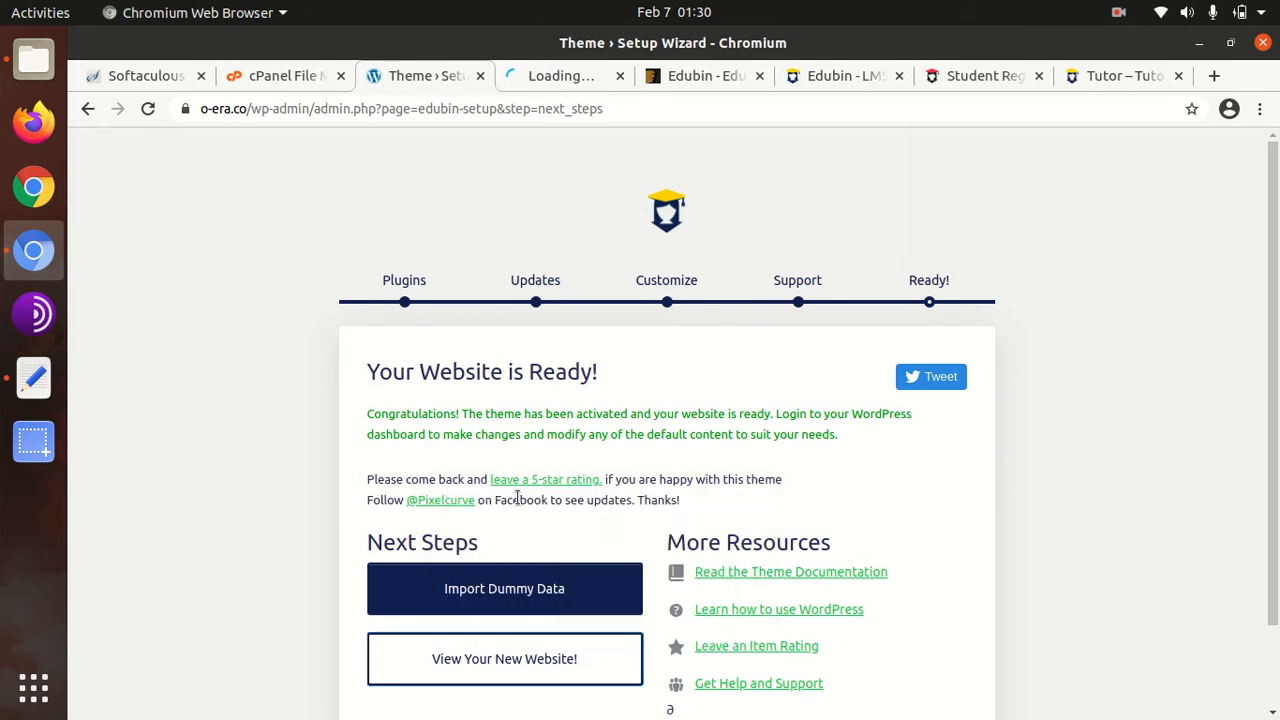
left_click(551, 79)
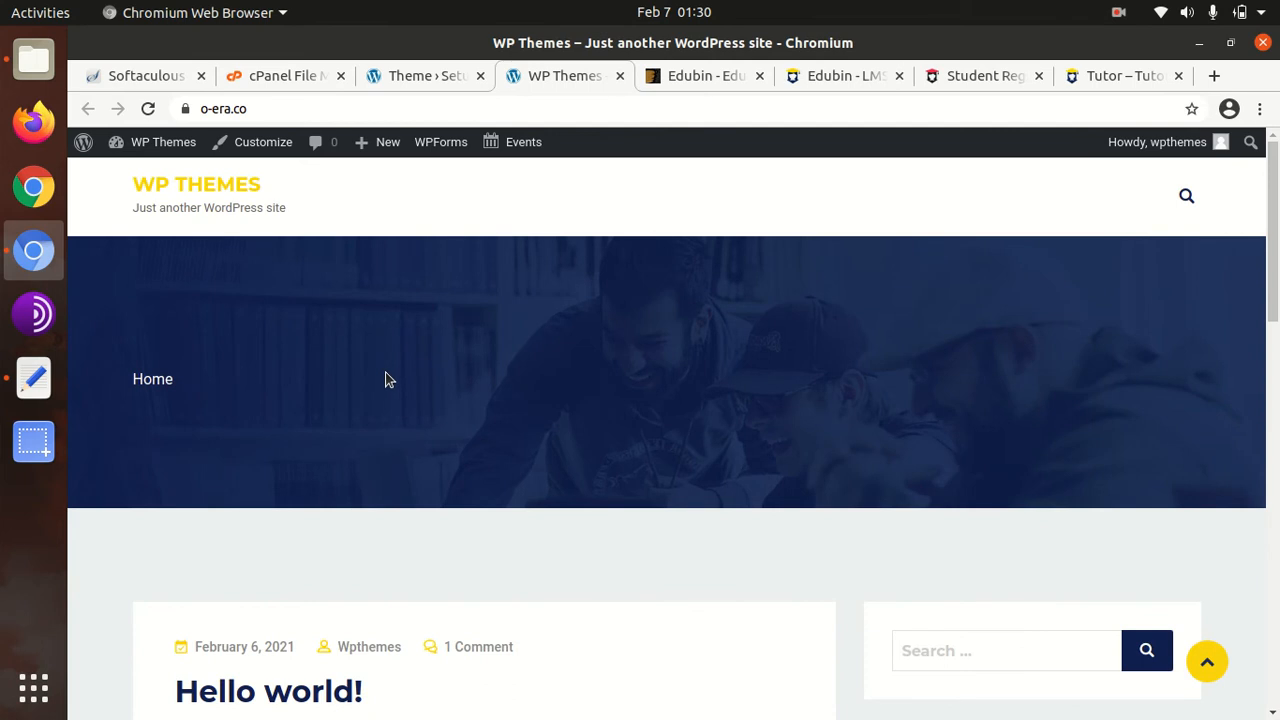
scroll(388, 380, "down", 10)
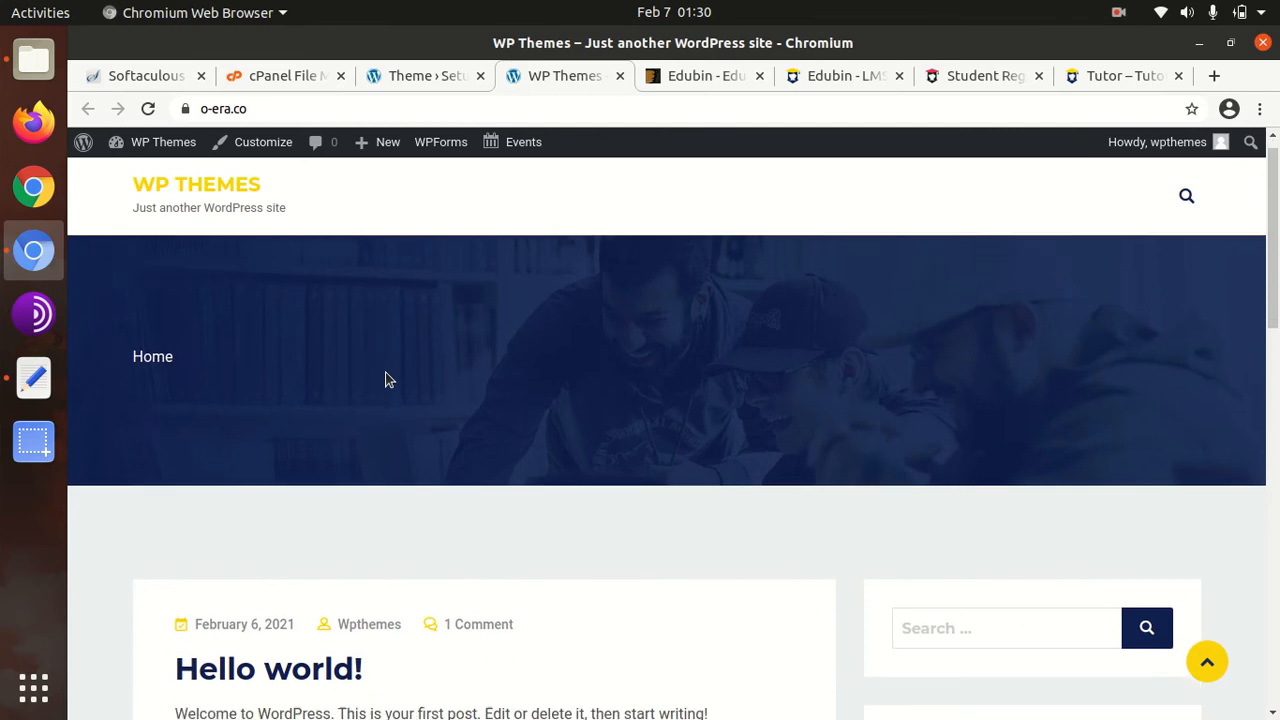
scroll(388, 380, "down", 3)
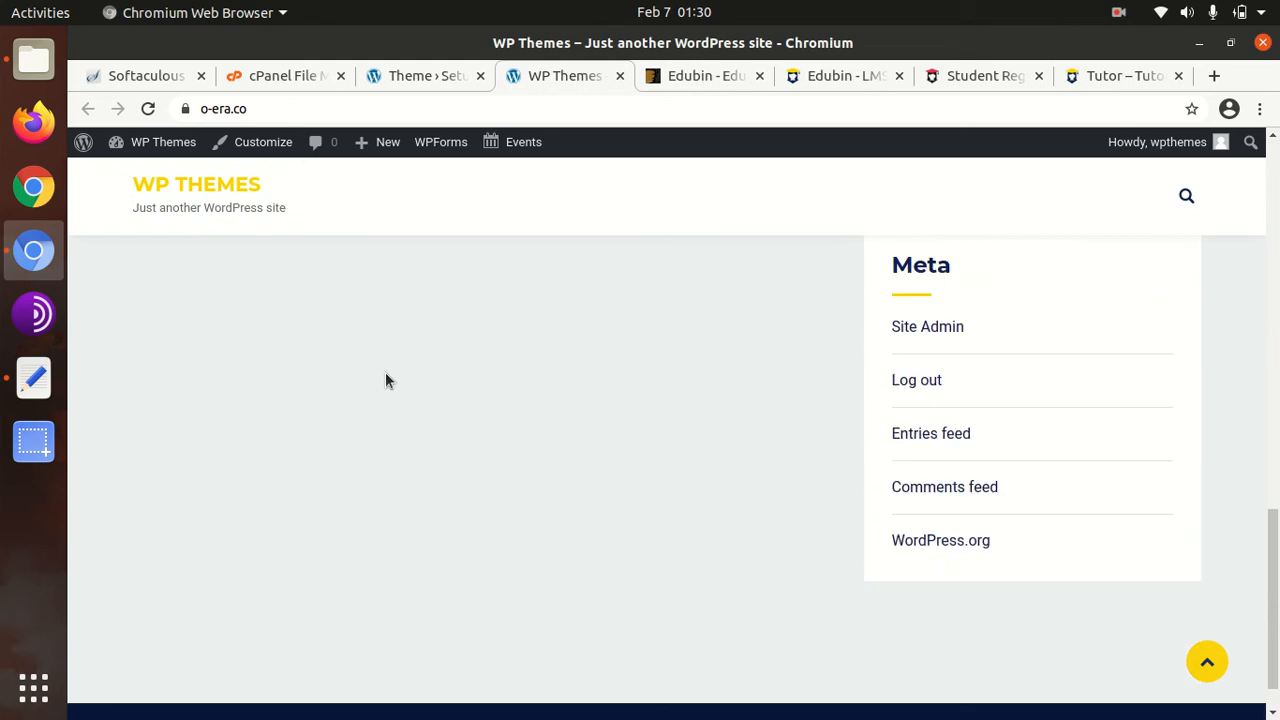
scroll(387, 380, "up", 13)
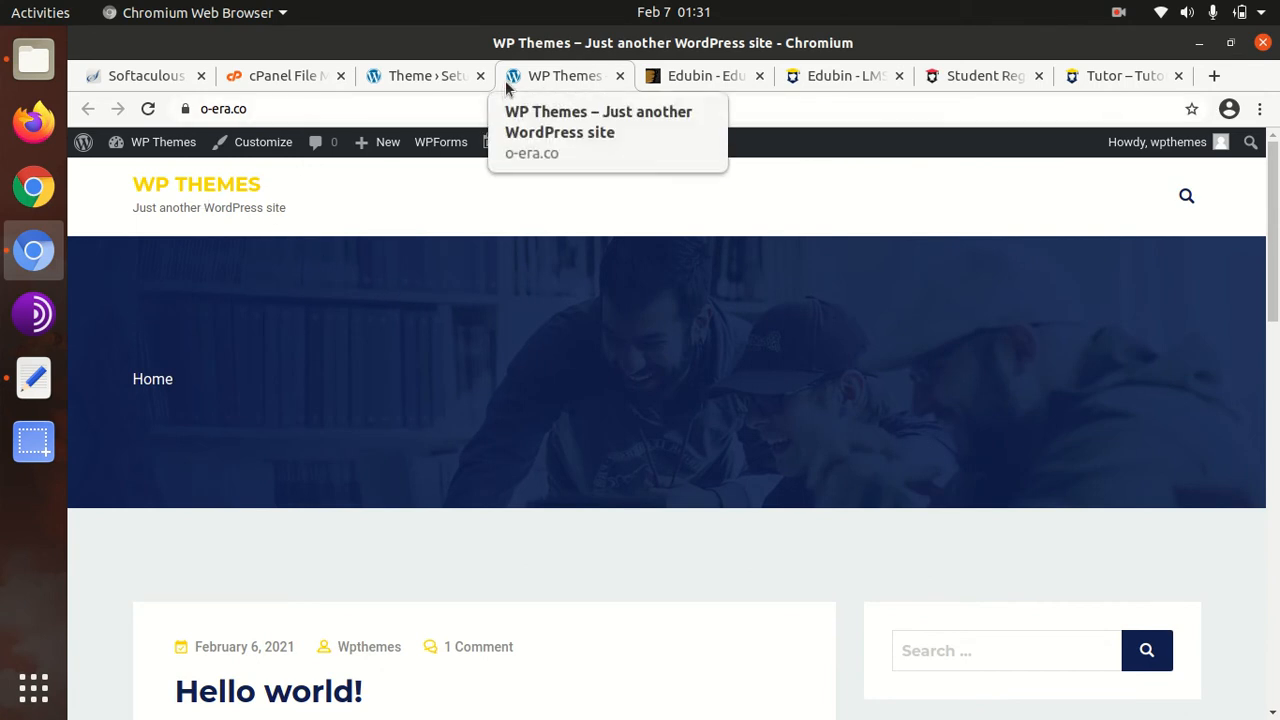
Step: Return to the setup wizard, open the dummy data import page and look through the available Edubin demos
left_click(419, 86)
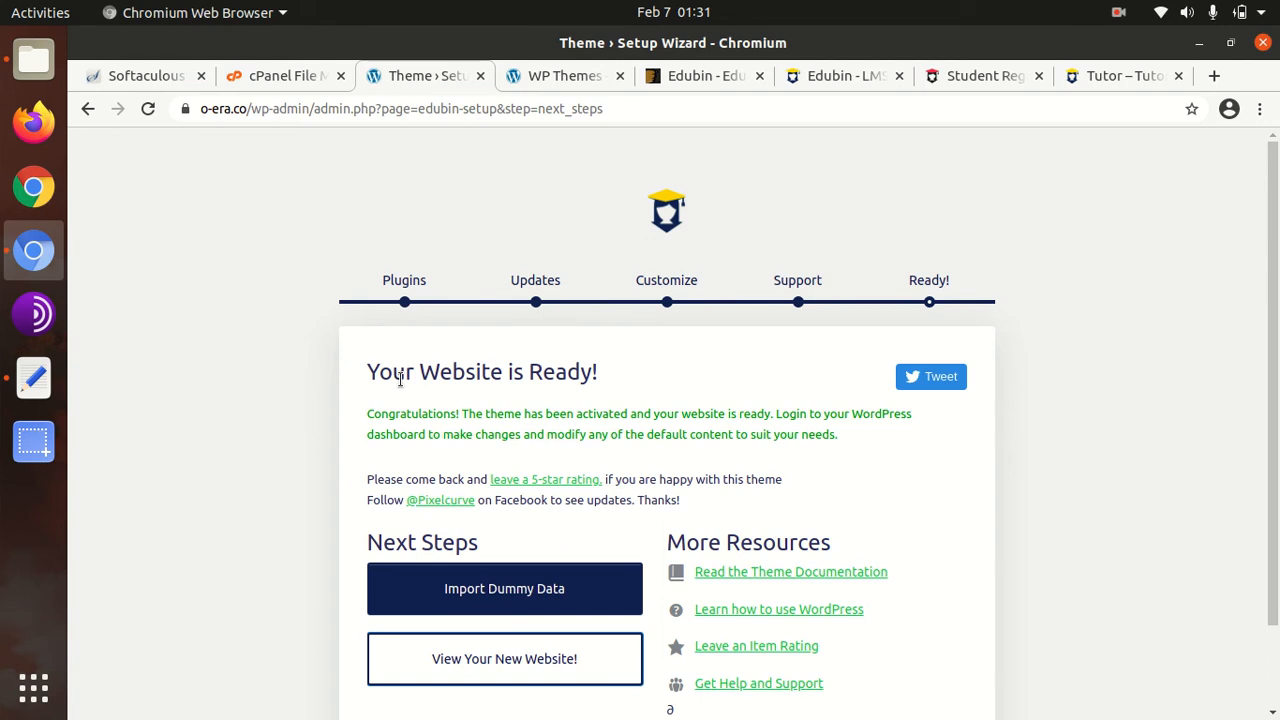
scroll(400, 378, "down", 2)
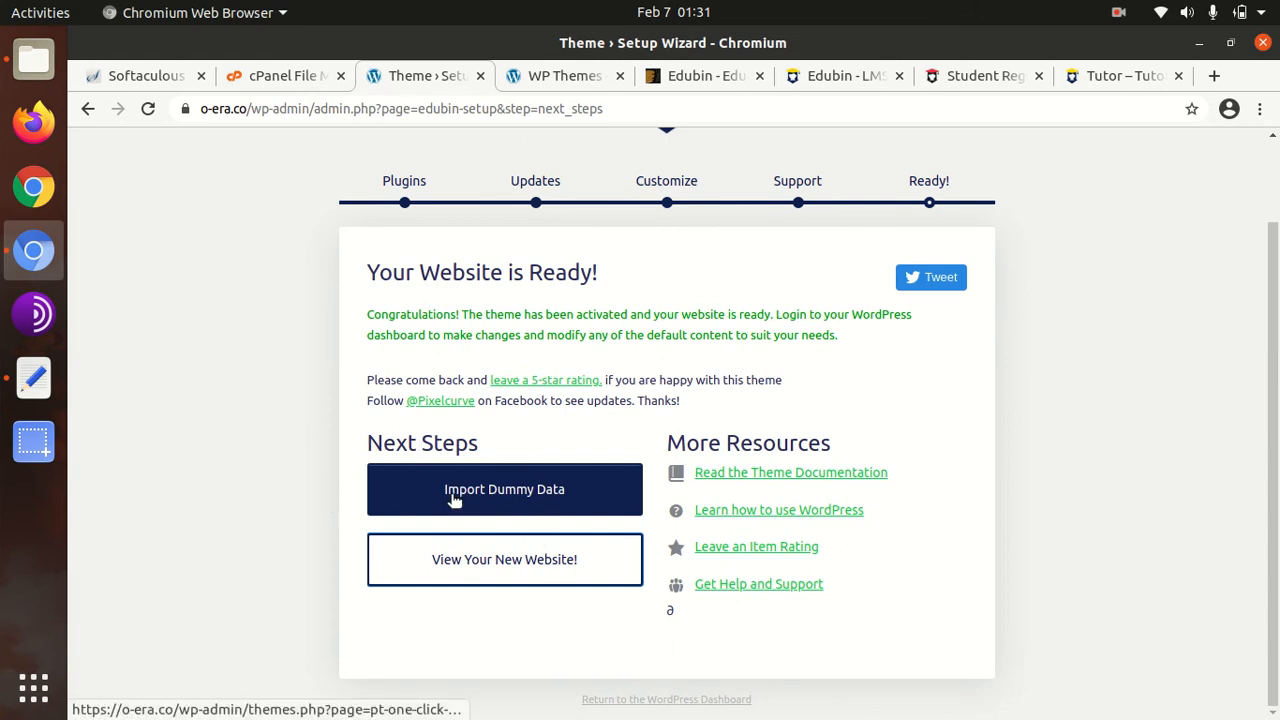
left_click(504, 499)
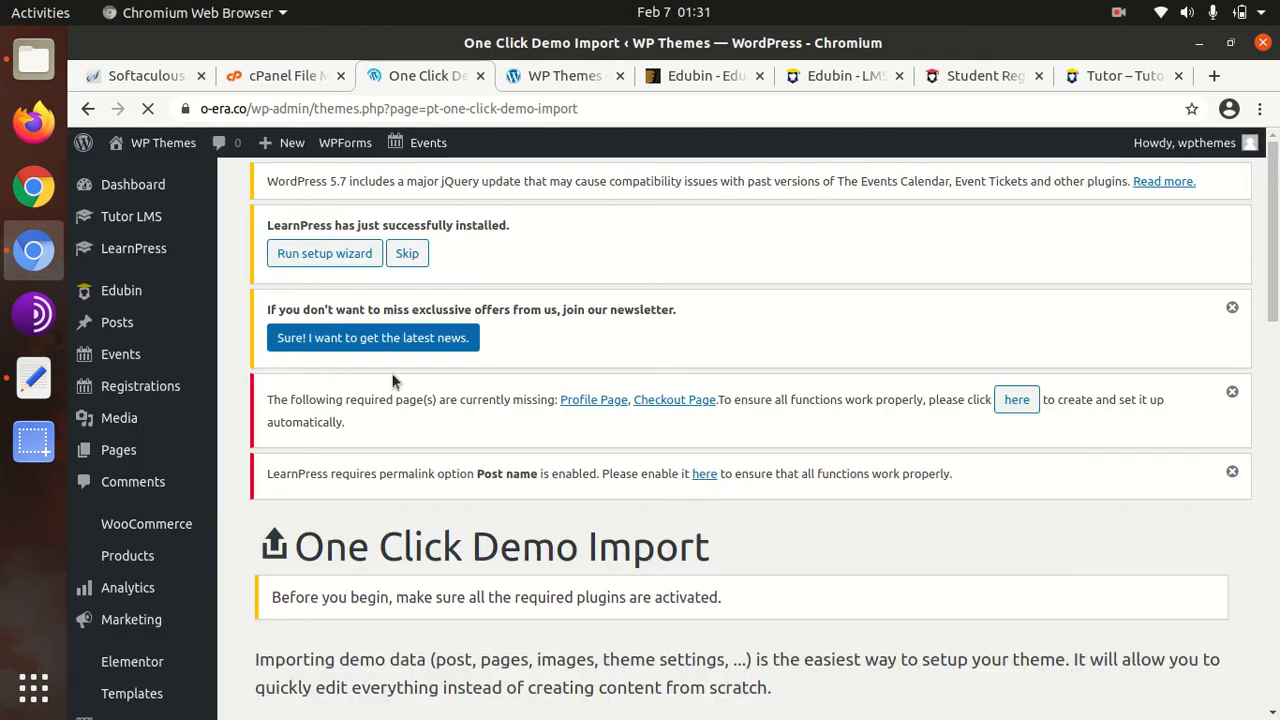
scroll(468, 373, "down", 2)
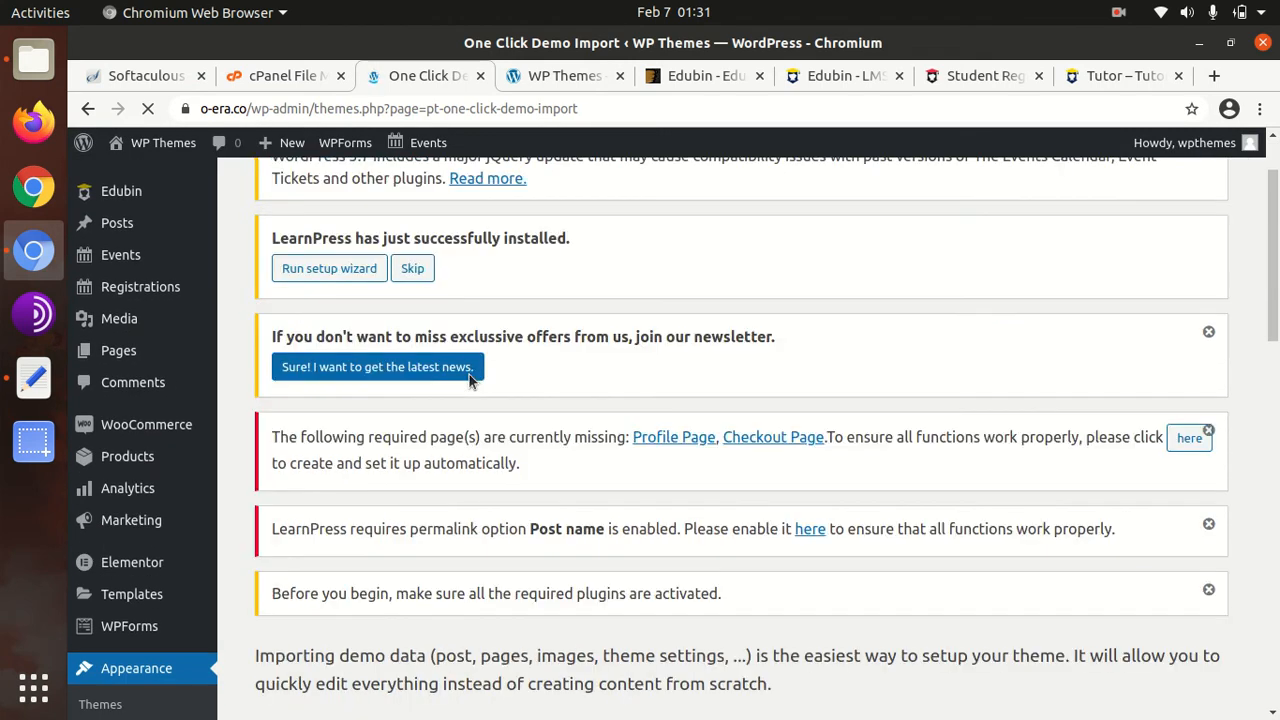
scroll(471, 377, "down", 3)
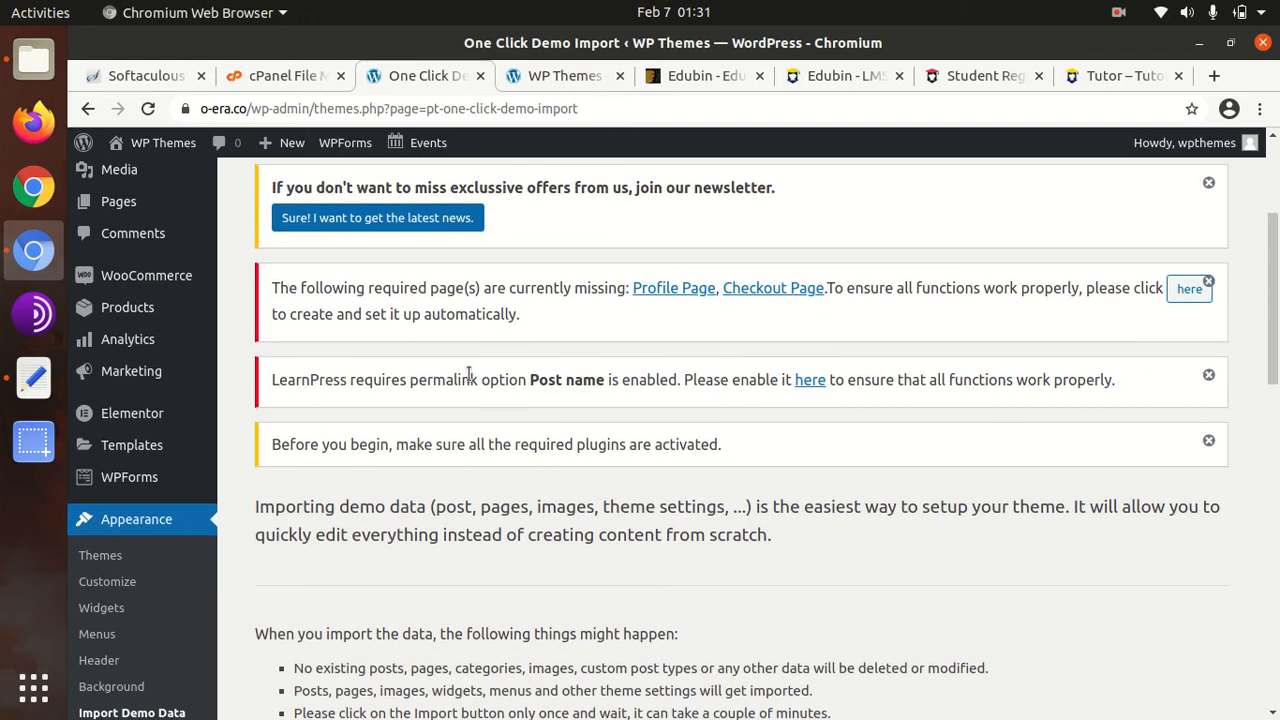
scroll(468, 373, "down", 10)
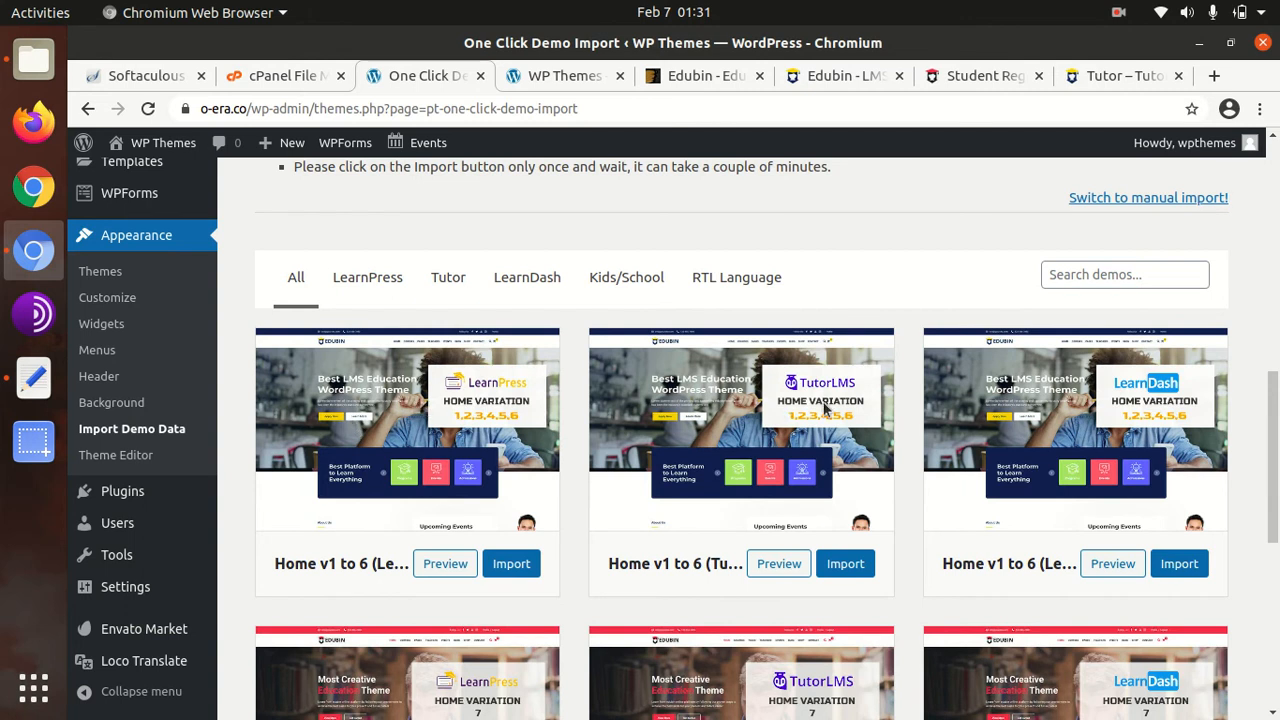
scroll(824, 405, "down", 4)
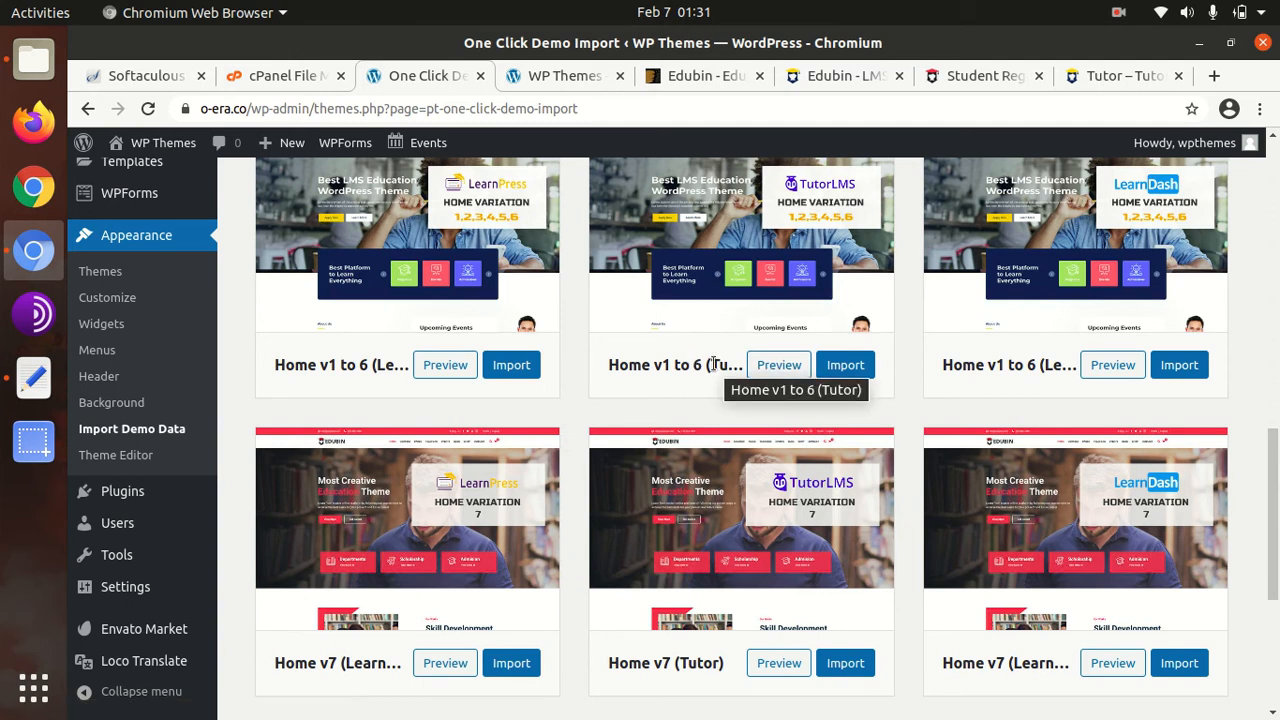
scroll(200, 408, "down", 3)
Step: Open the installed plugins list in a separate tab and look through all the plugins and their activation state
mouse_move(126, 500)
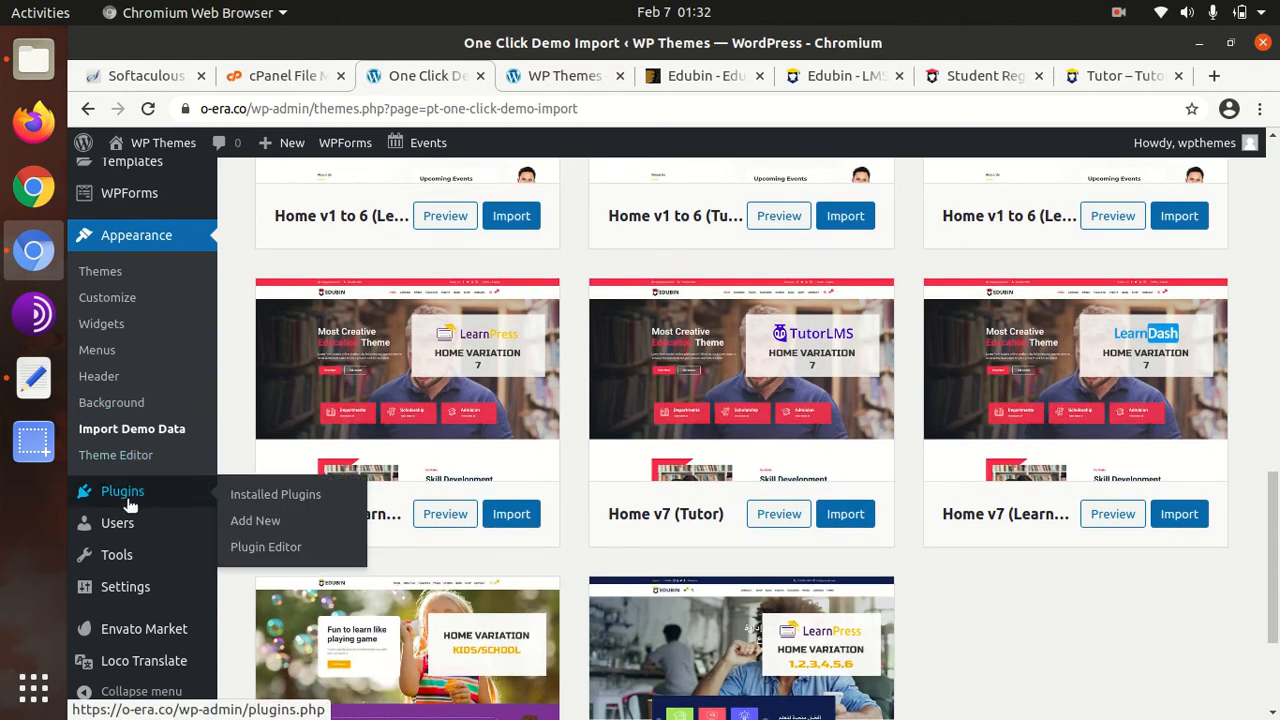
middle_click(253, 500)
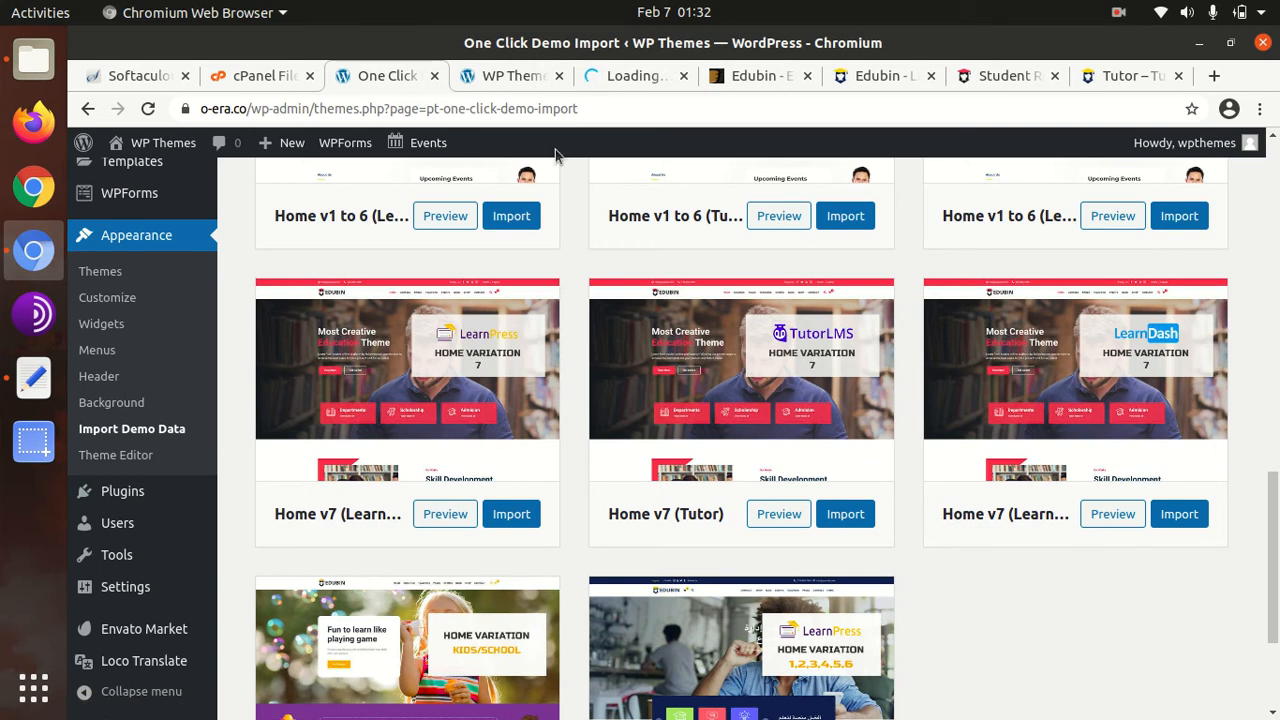
left_click(614, 77)
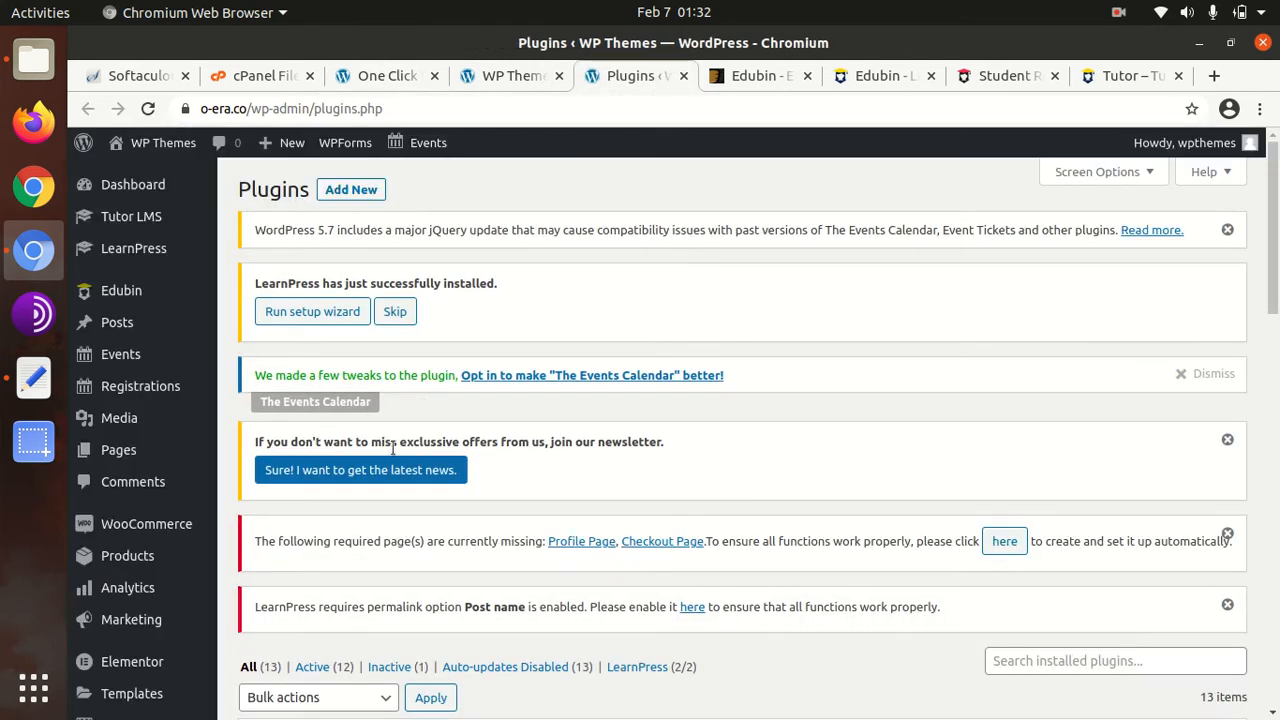
scroll(354, 421, "down", 3)
scroll(367, 530, "down", 4)
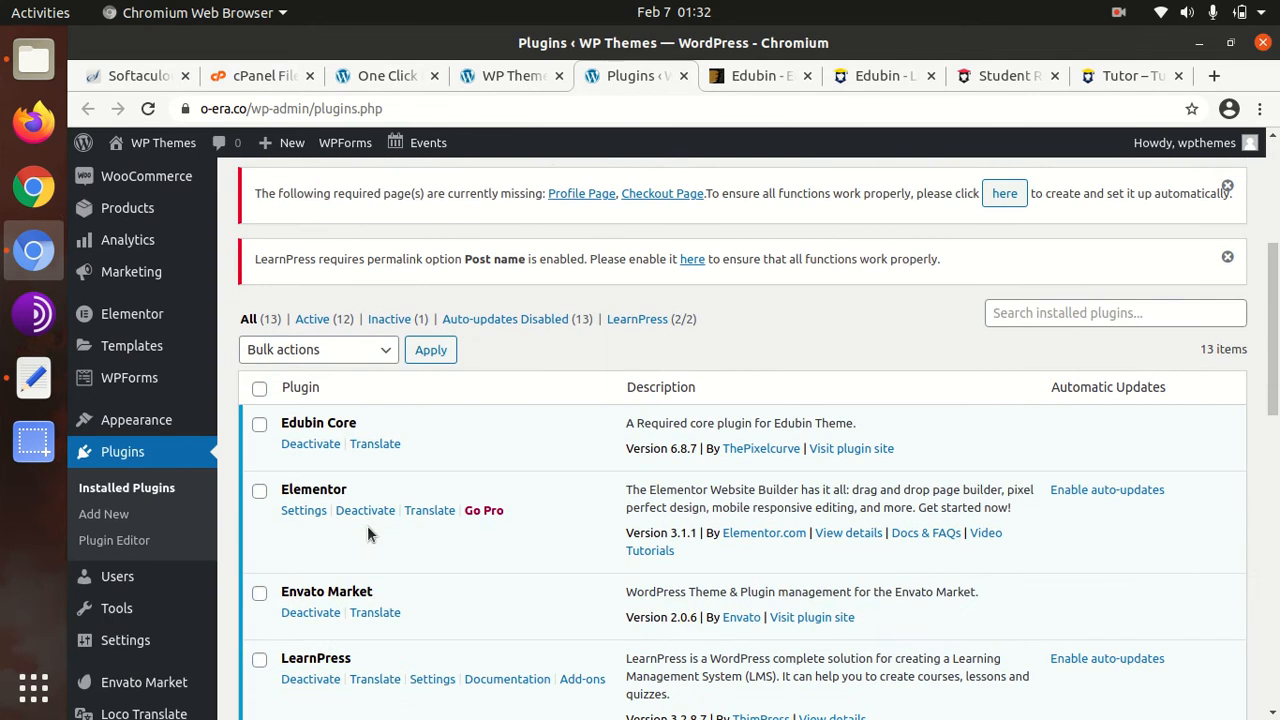
scroll(367, 525, "down", 3)
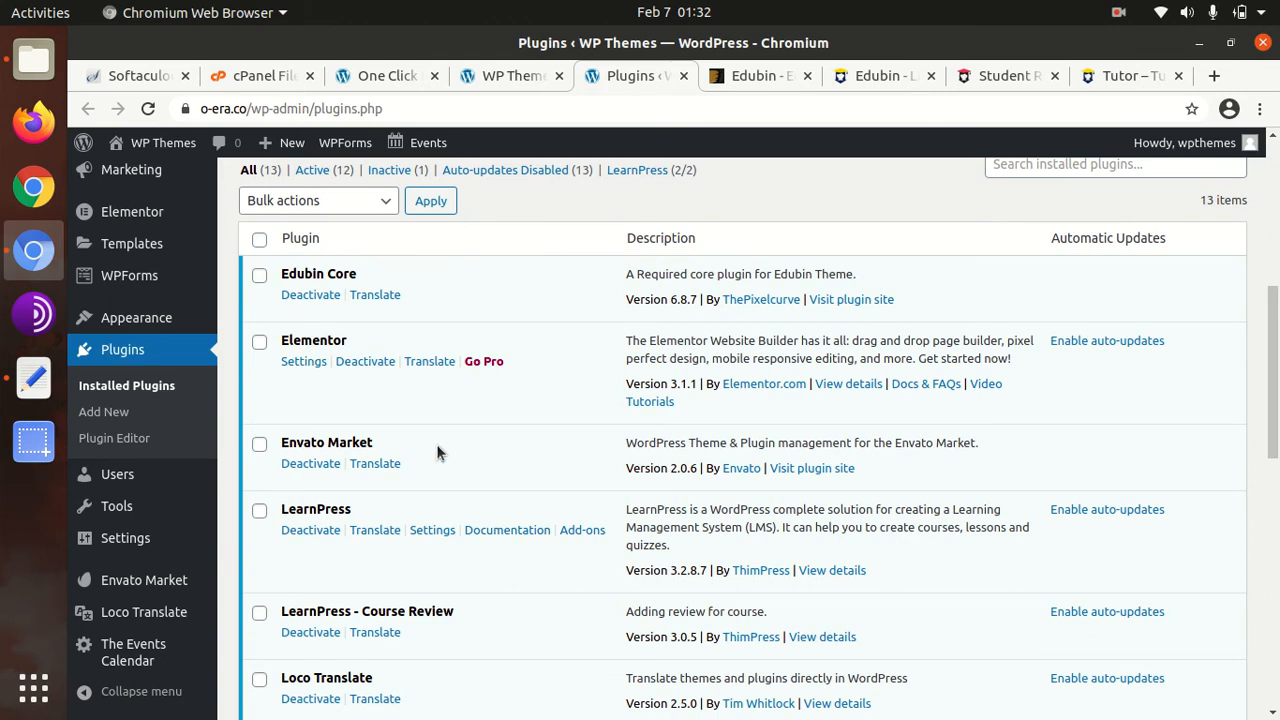
scroll(360, 487, "down", 3)
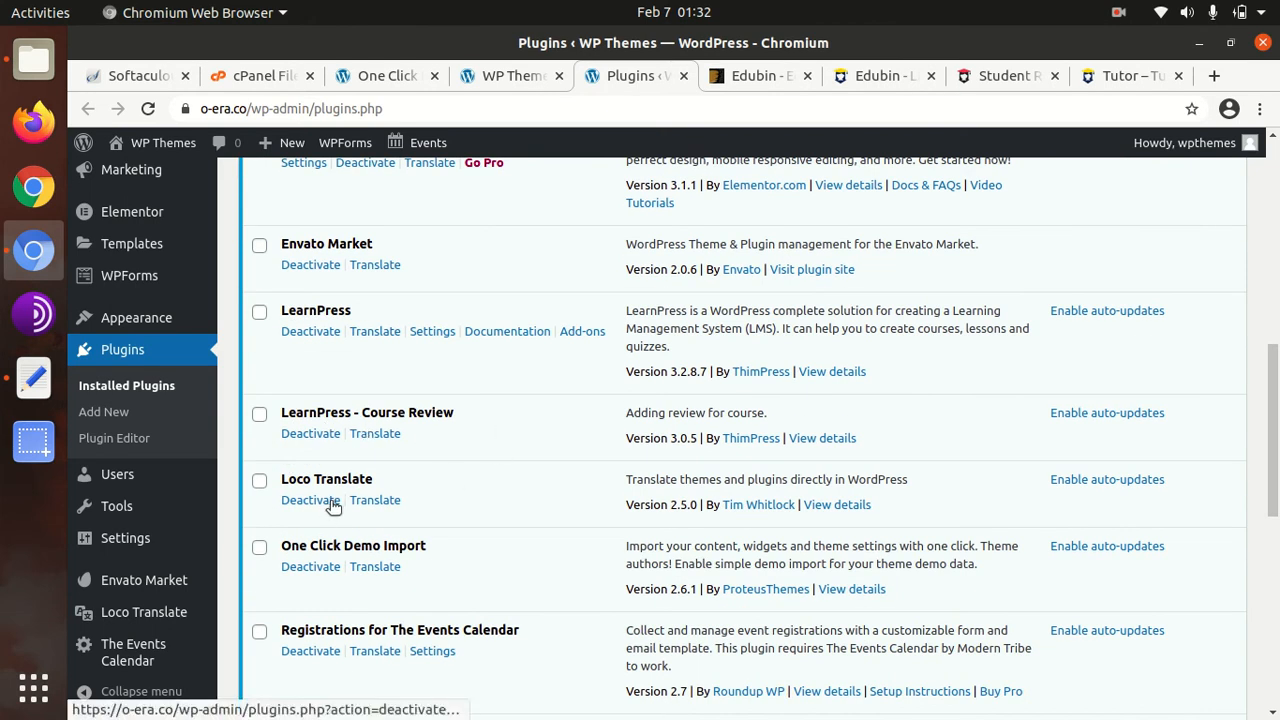
scroll(303, 523, "down", 2)
scroll(337, 515, "down", 4)
scroll(343, 409, "down", 3)
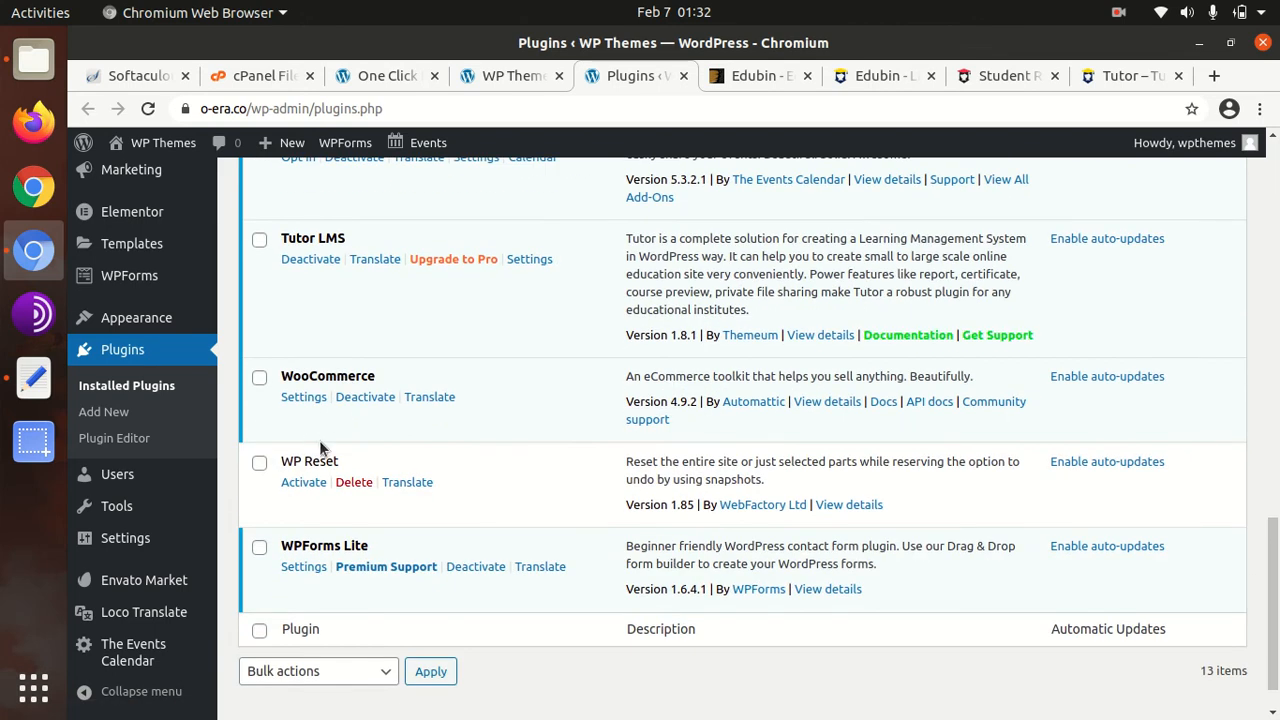
scroll(300, 440, "up", 12)
scroll(287, 445, "up", 5)
Step: Return to the demo import page and look through all the available demos, including the Kids/School and RTL Language variants
left_click(524, 84)
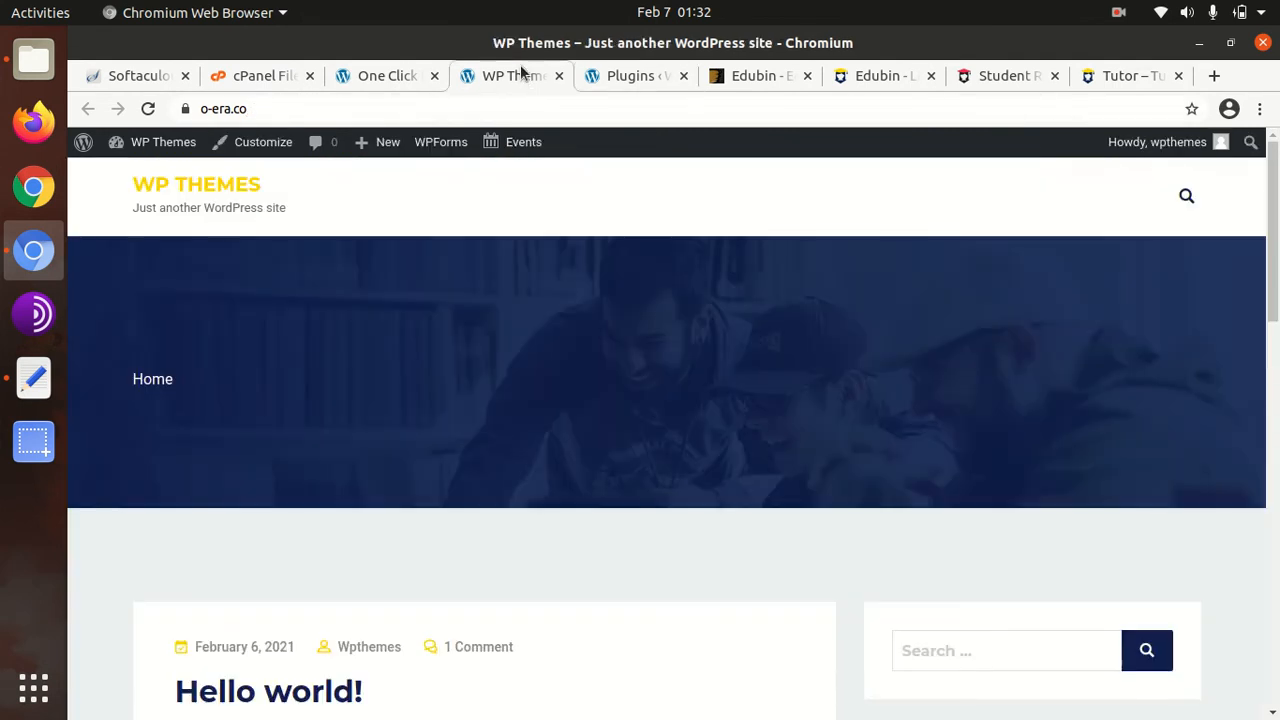
left_click(636, 86)
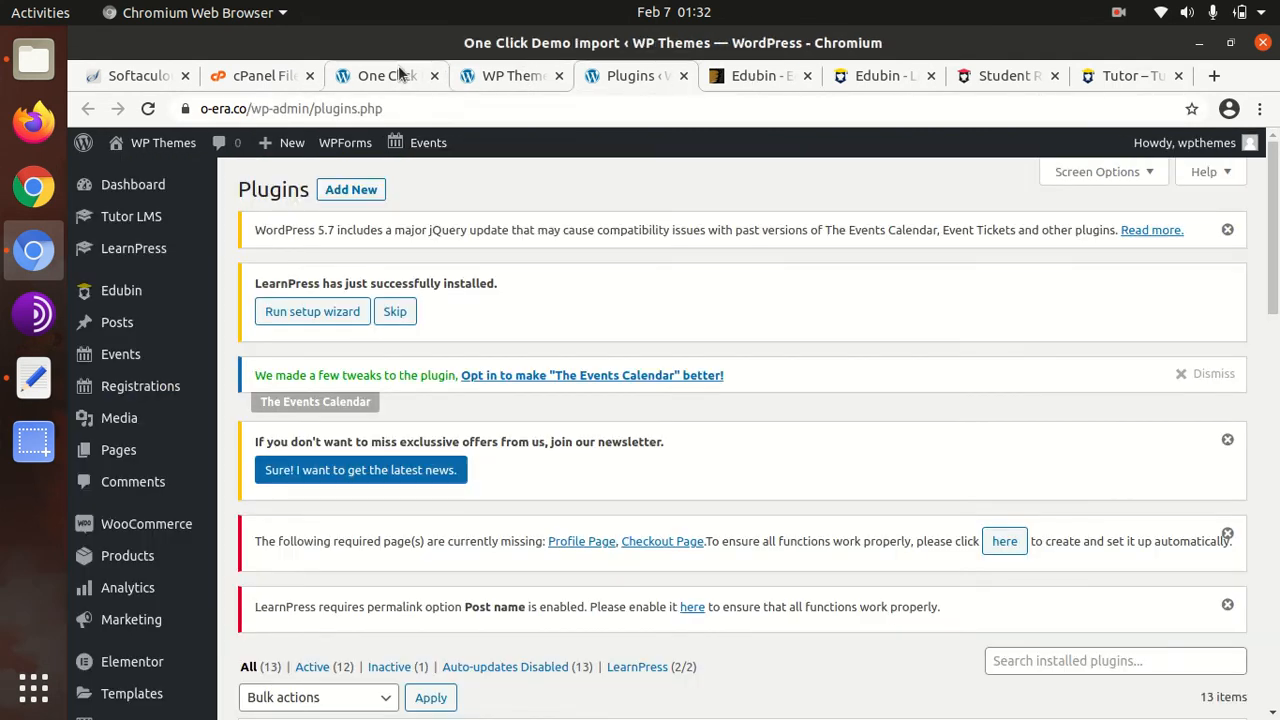
left_click(403, 76)
scroll(537, 359, "down", 1)
scroll(537, 359, "up", 5)
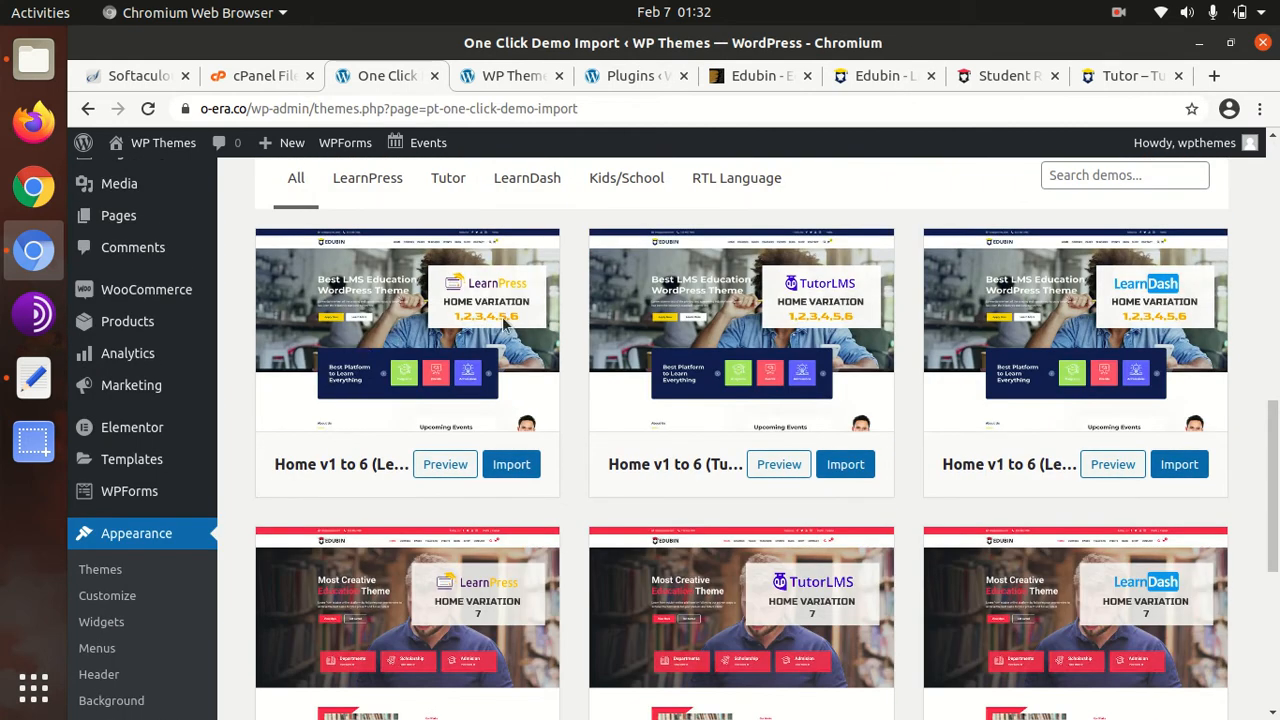
scroll(400, 350, "up", 3)
scroll(407, 445, "down", 2)
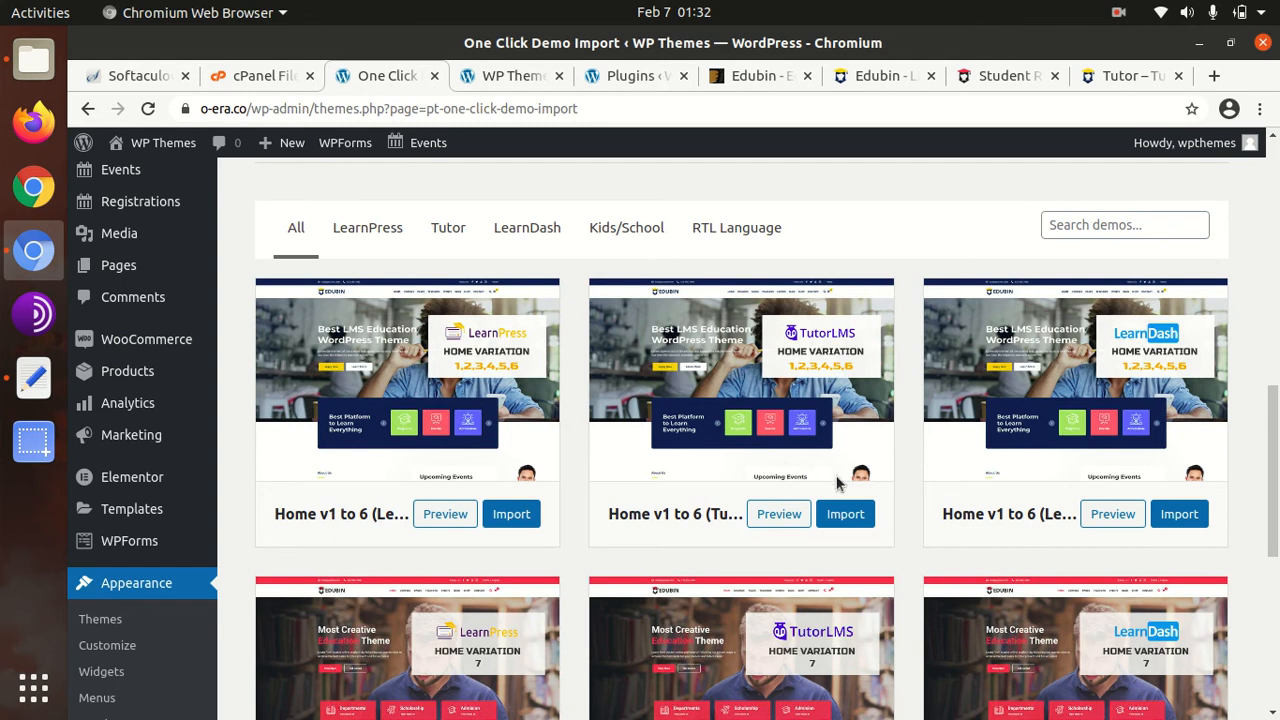
scroll(678, 415, "down", 3)
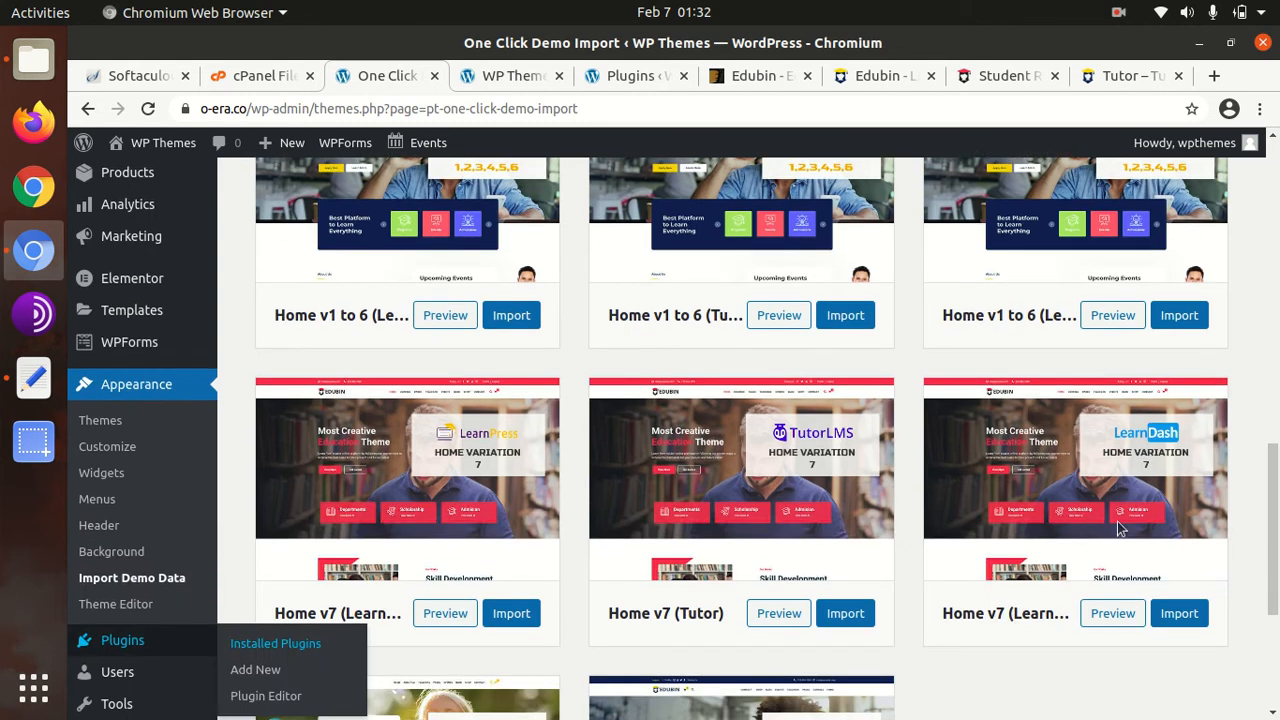
scroll(1092, 532, "down", 3)
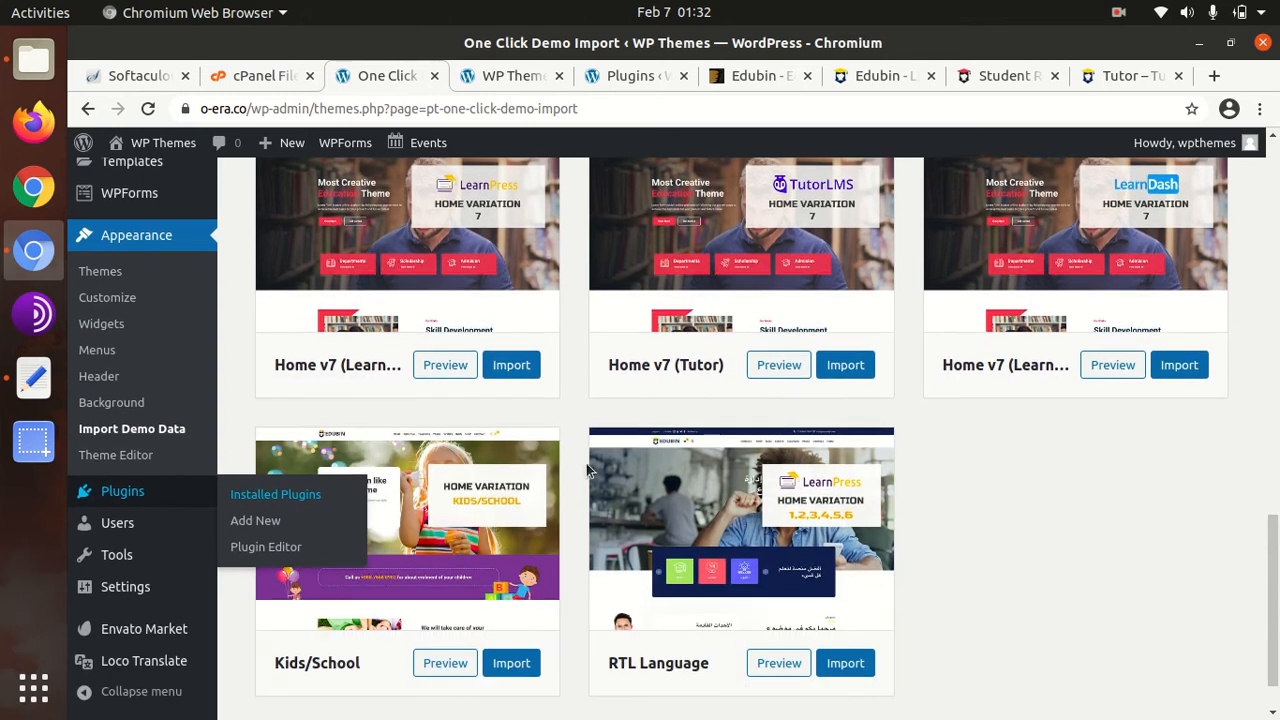
scroll(592, 474, "down", 1)
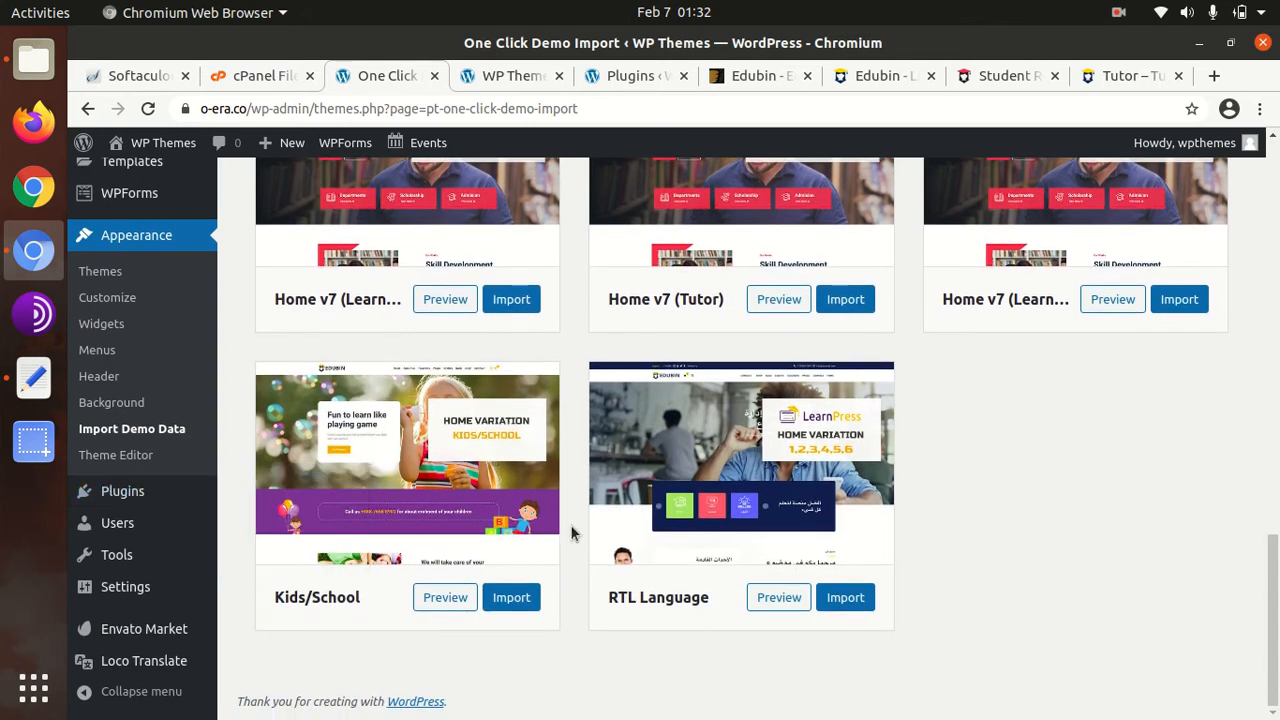
scroll(764, 500, "up", 1)
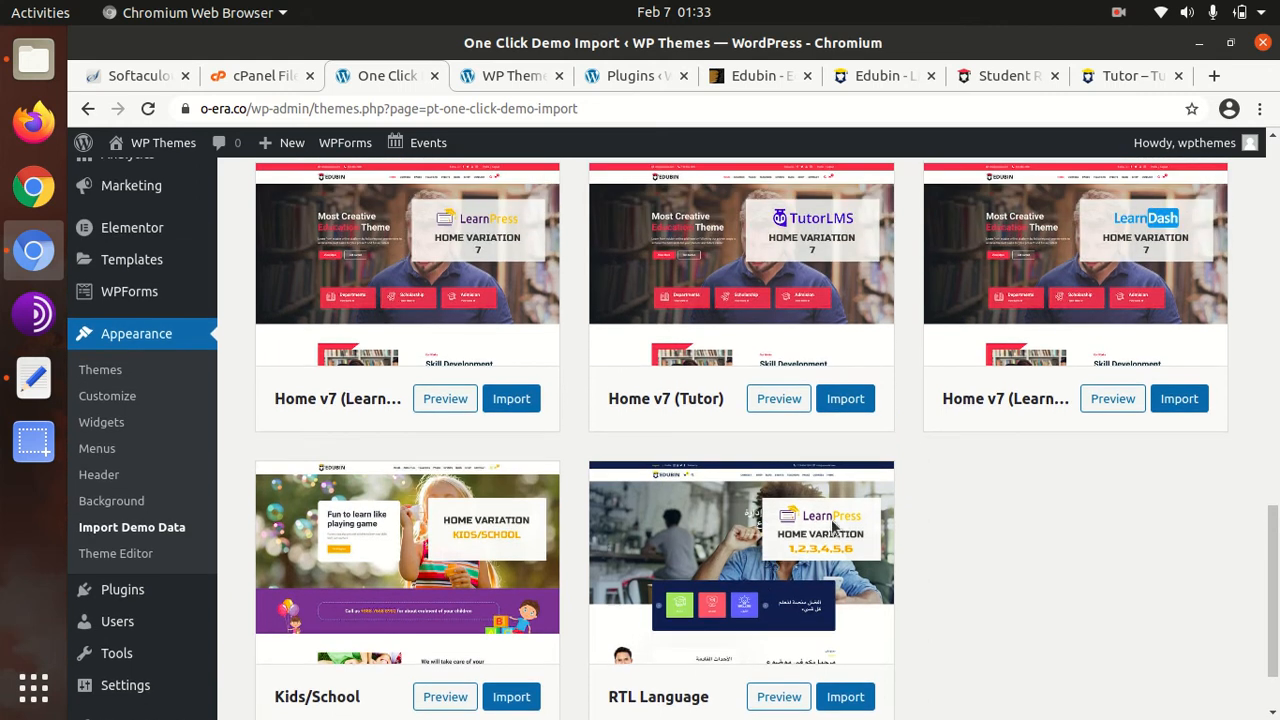
scroll(280, 463, "up", 1)
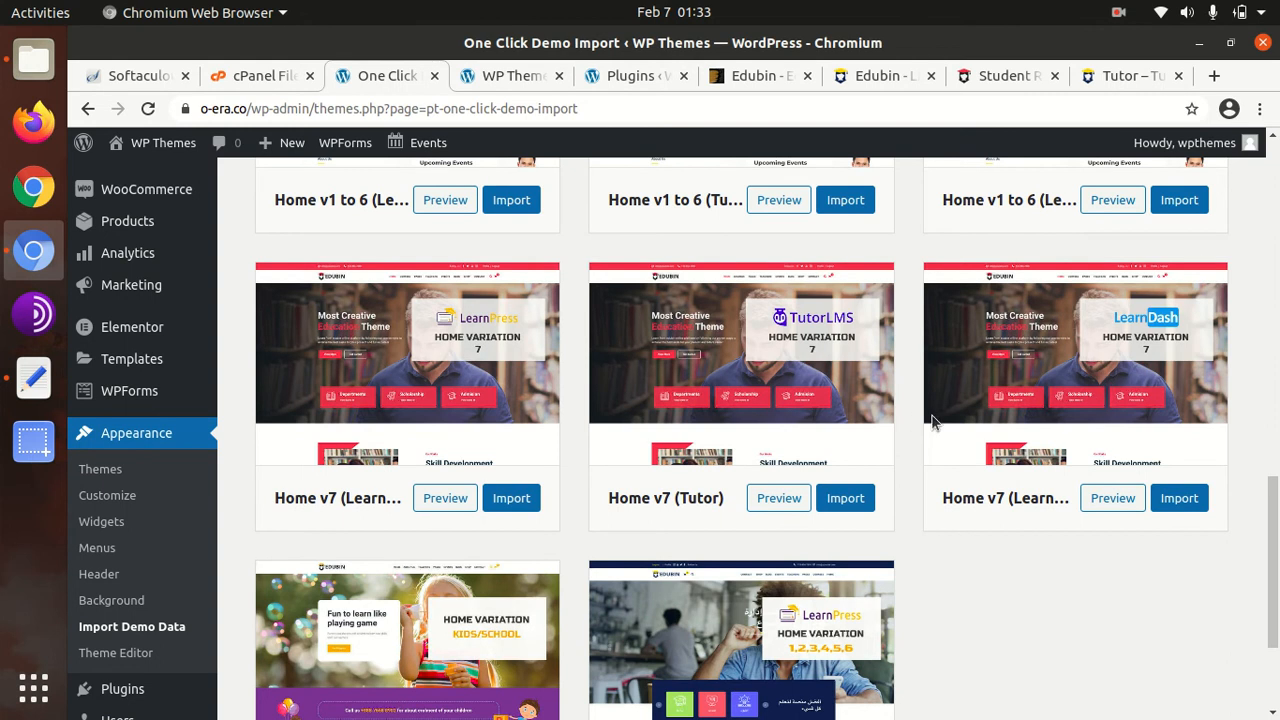
scroll(1055, 445, "up", 2)
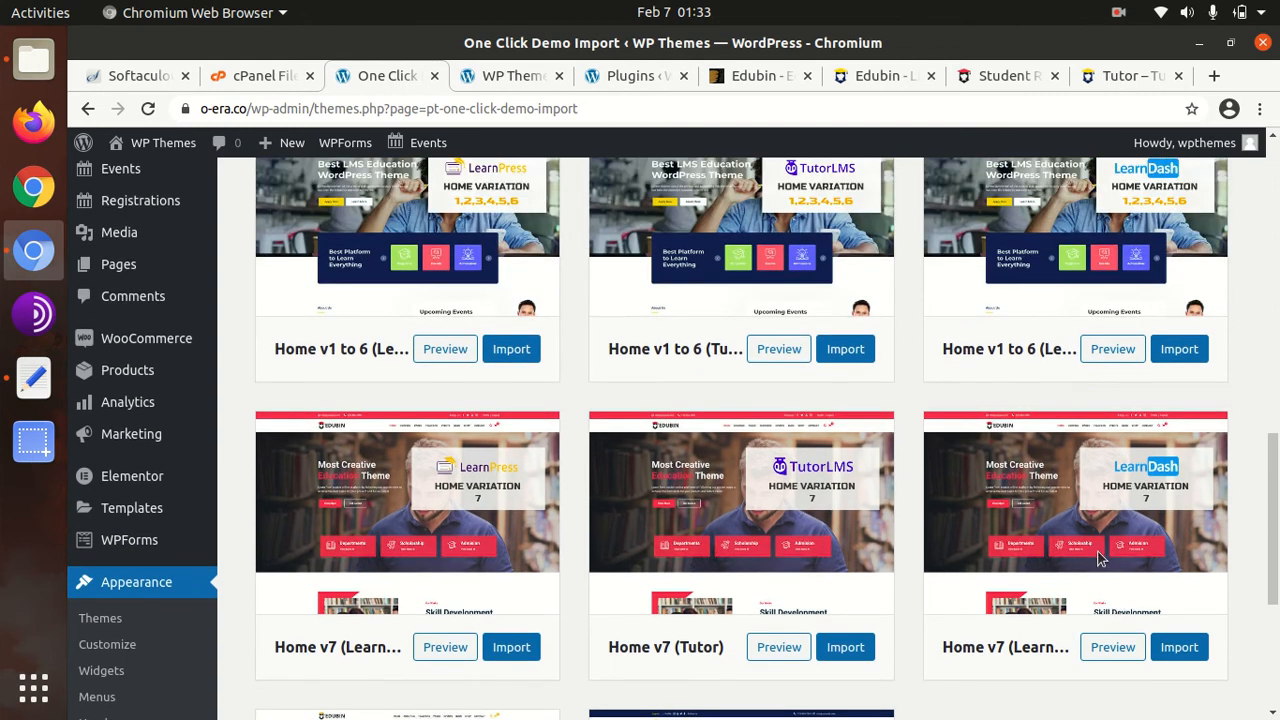
scroll(1100, 560, "up", 2)
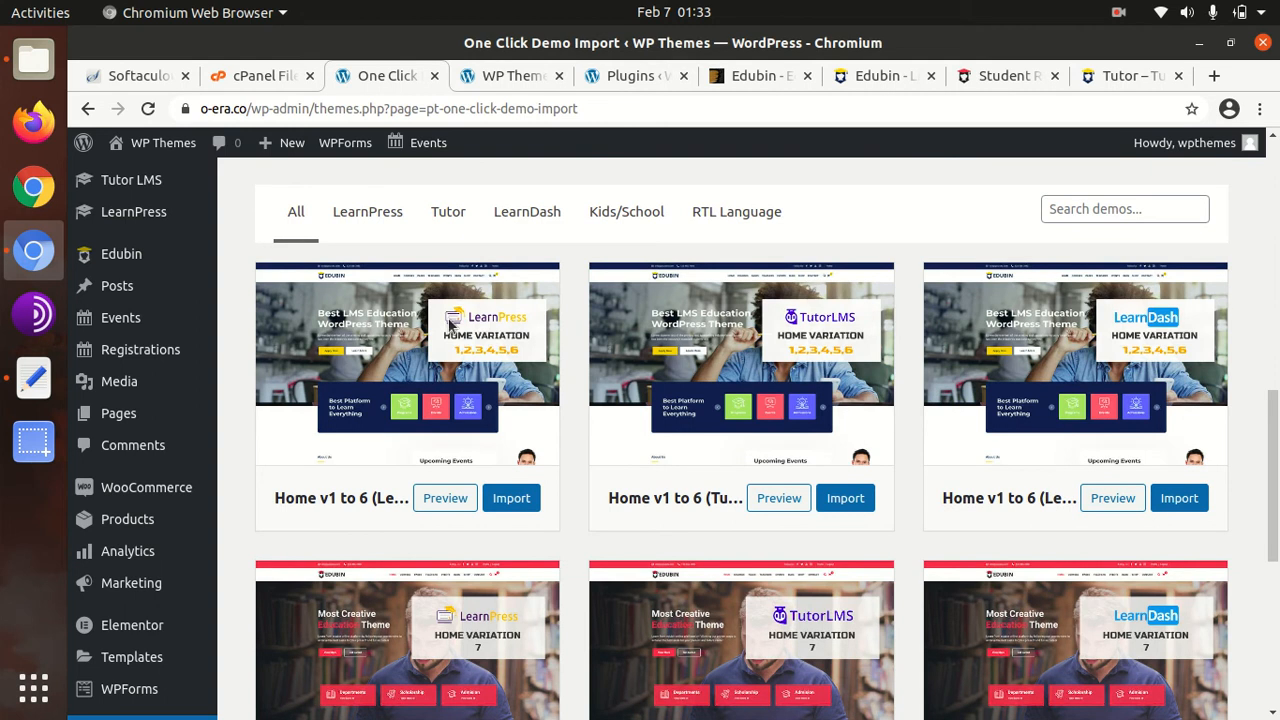
Step: Filter the demos by LearnPress, Tutor, LearnDash, Kids/School and RTL Language in turn to see each category's variants
left_click(352, 228)
left_click(438, 210)
left_click(507, 214)
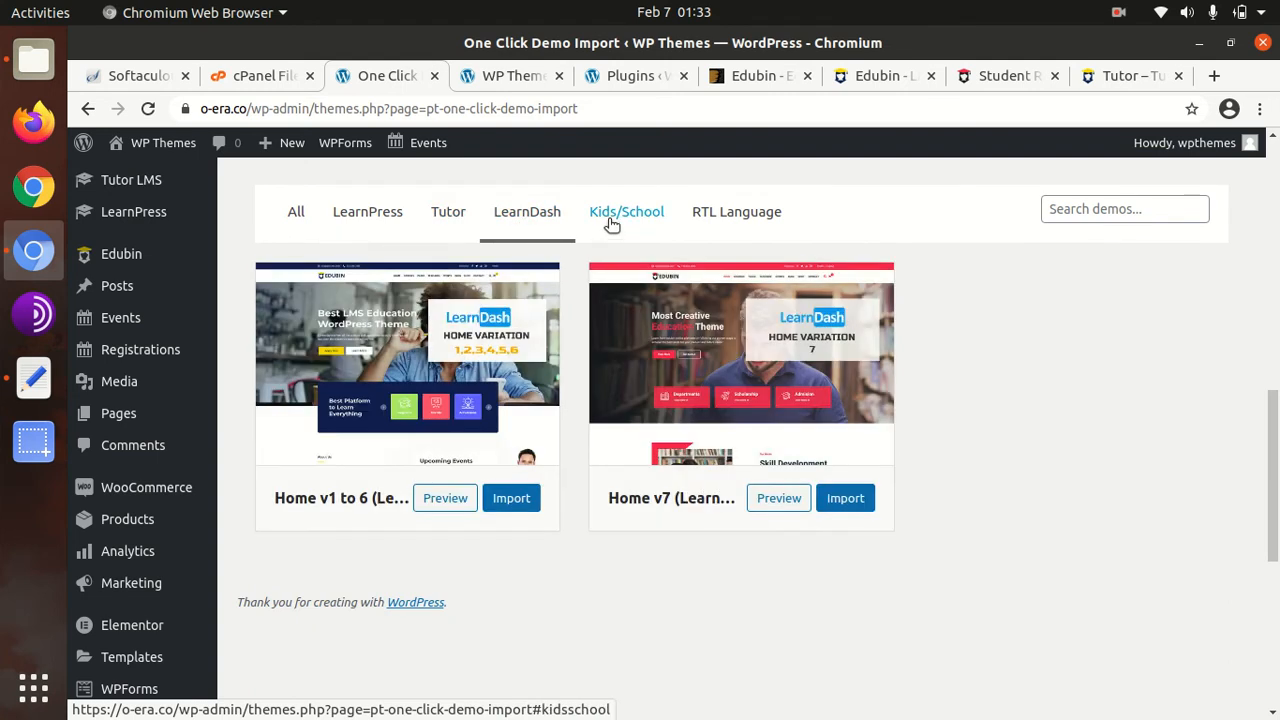
left_click(609, 219)
left_click(741, 219)
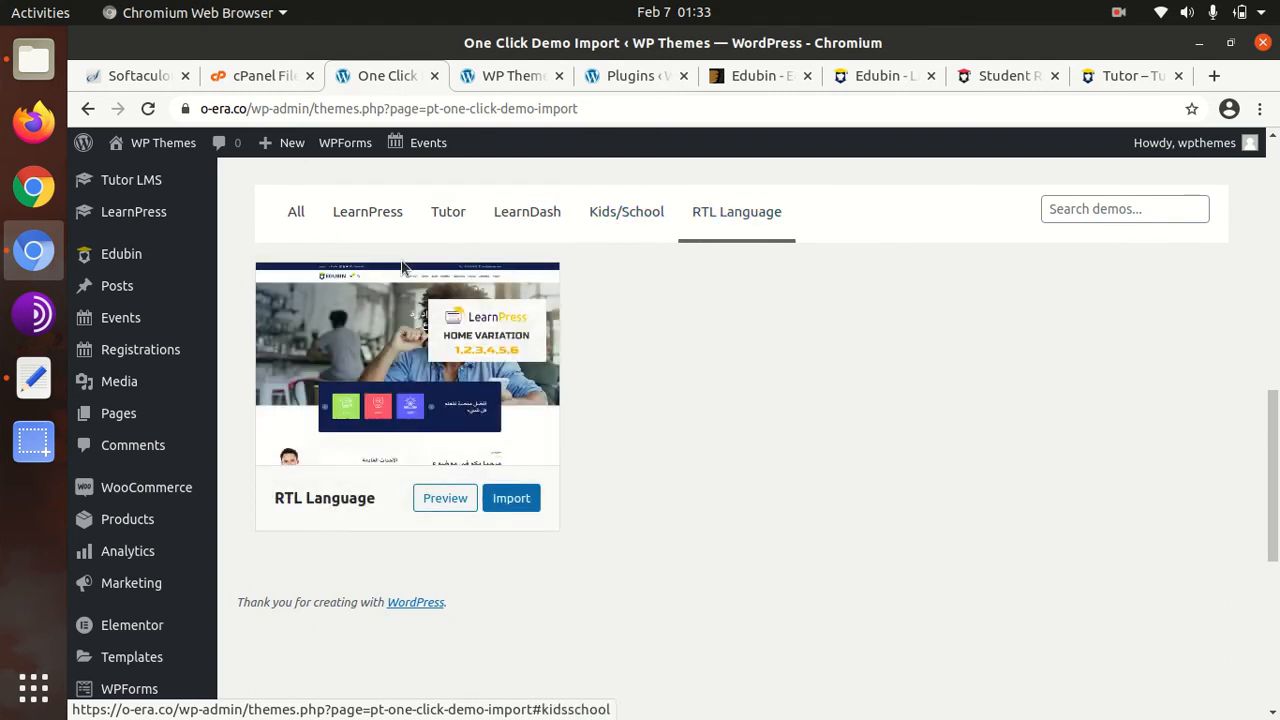
Step: Show all demos again and open the import confirmation for the Home v1 to 6 (LearnPress) demo
left_click(297, 215)
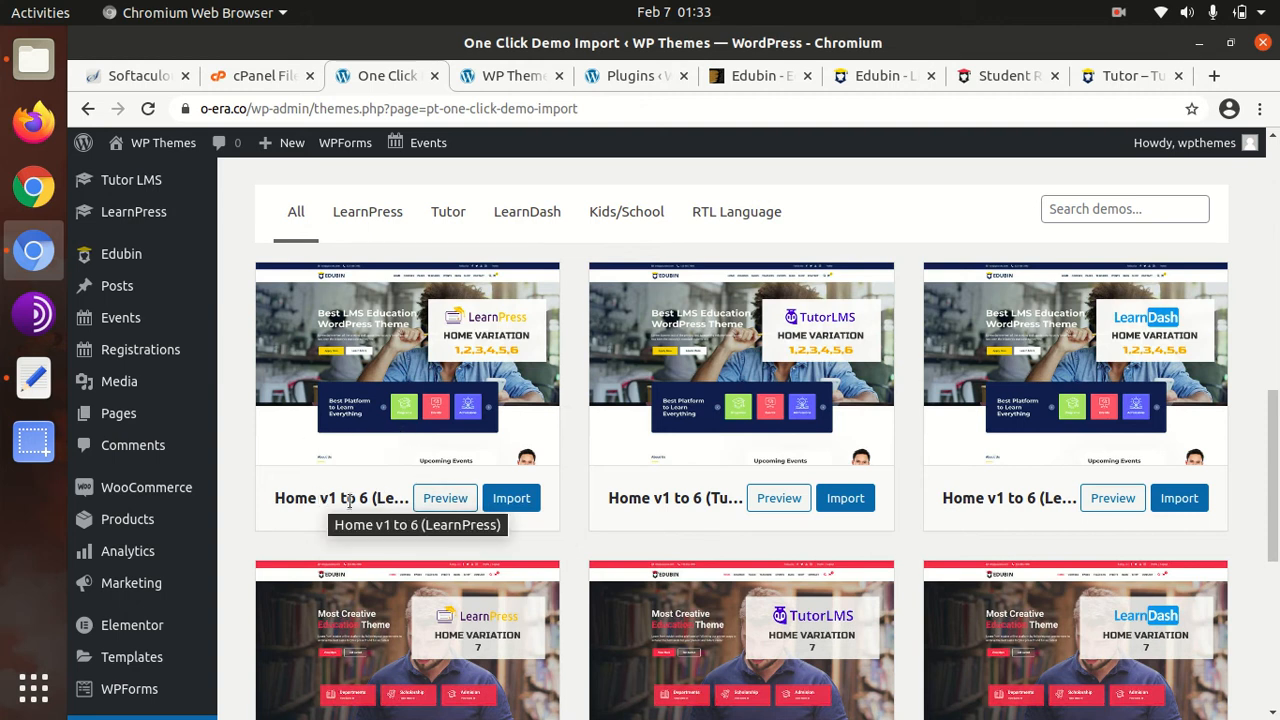
left_click(511, 498)
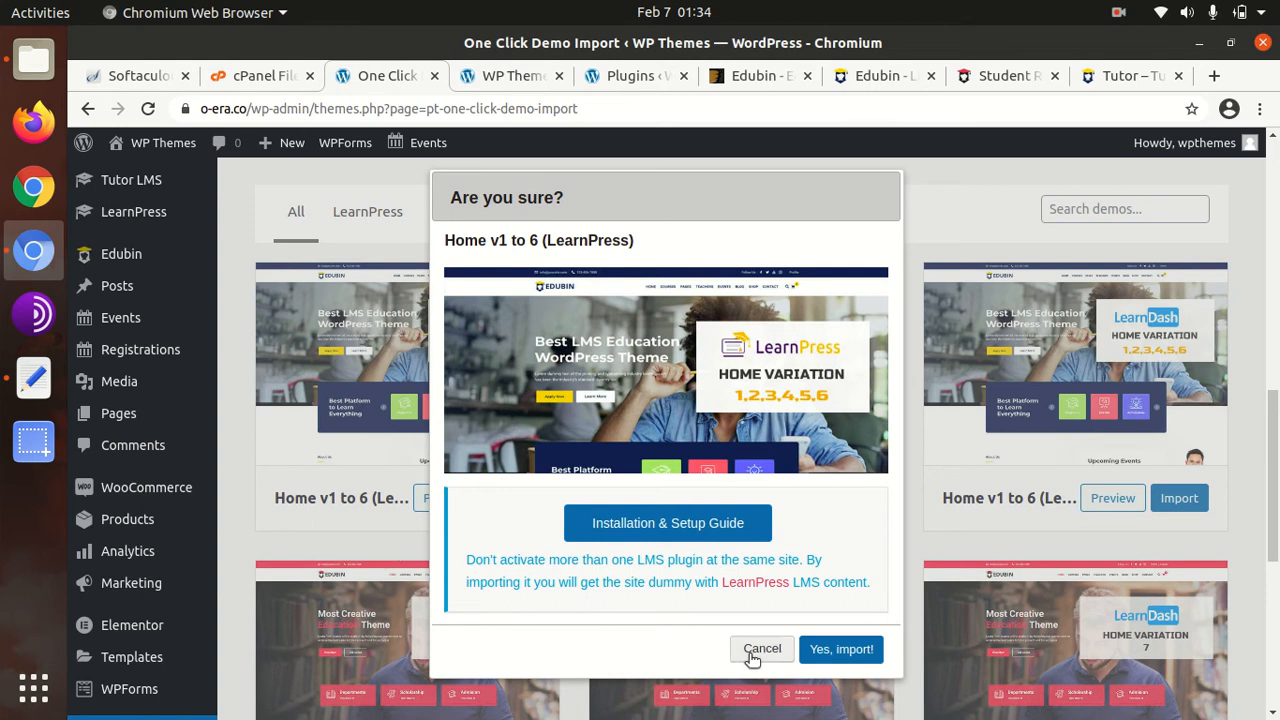
Step: Go back to the installed plugins list and deactivate the Tutor LMS plugin
left_click(625, 81)
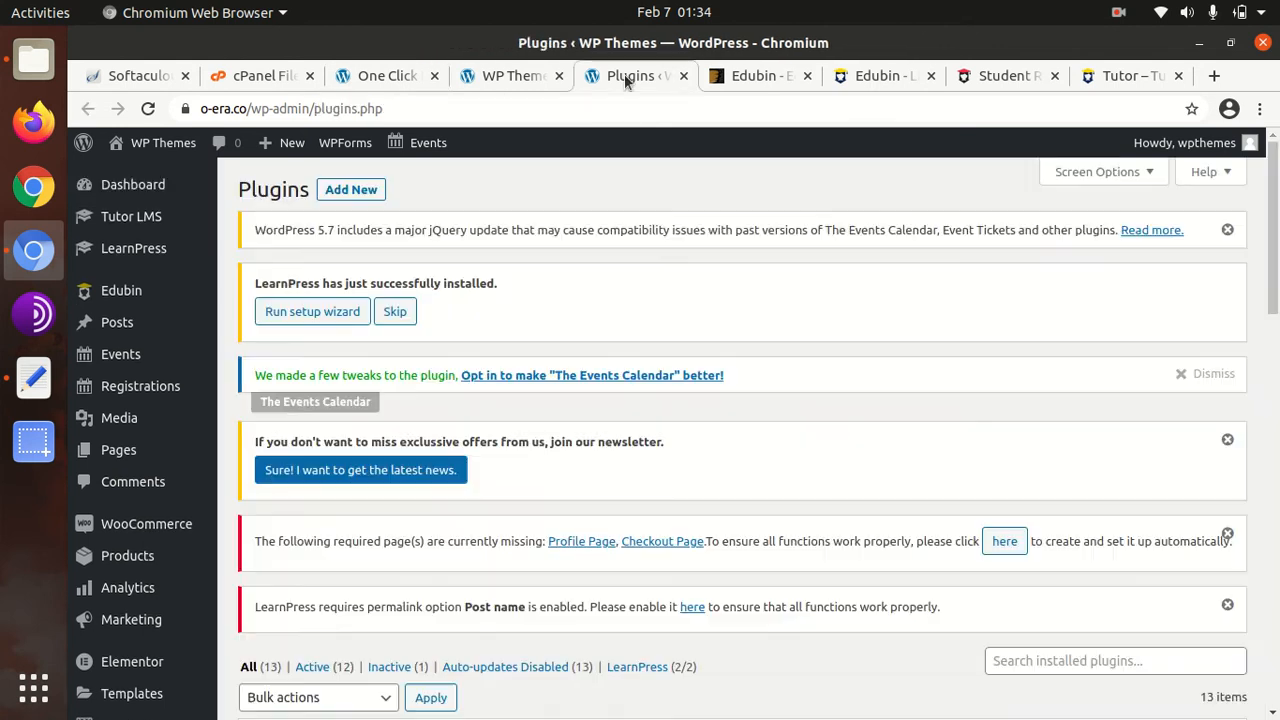
scroll(473, 449, "down", 5)
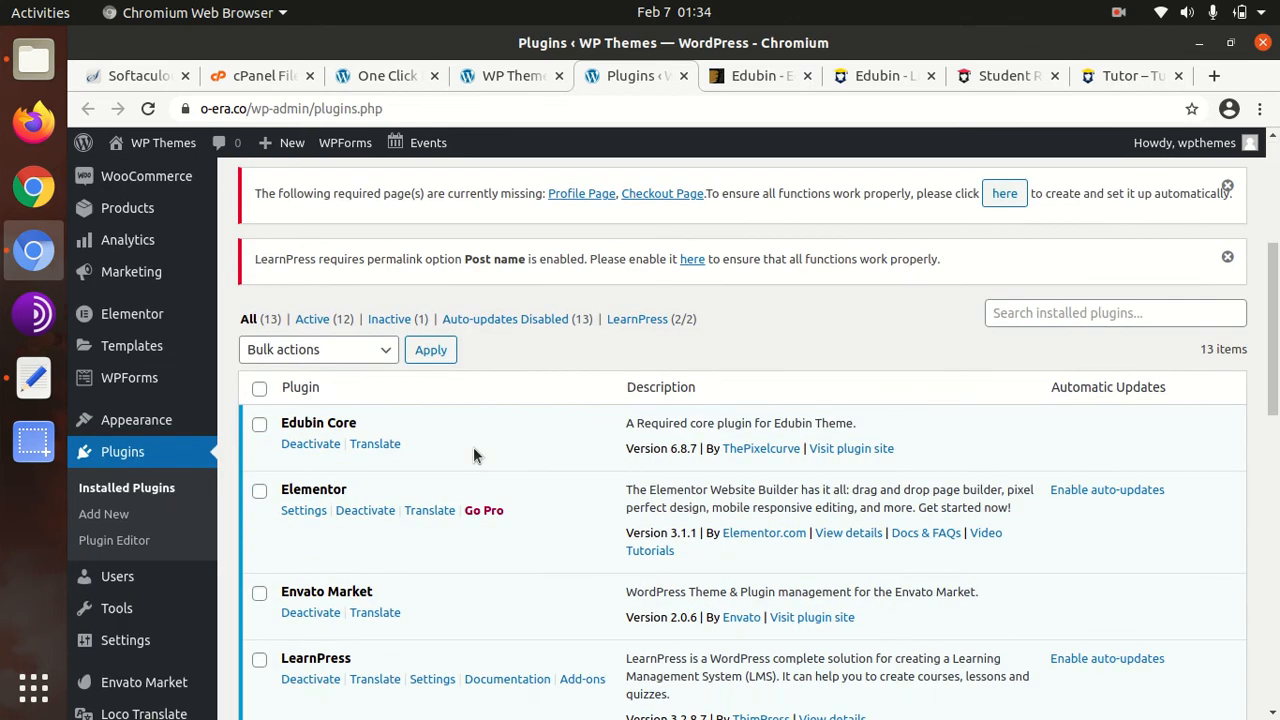
scroll(473, 455, "down", 1)
scroll(470, 456, "down", 2)
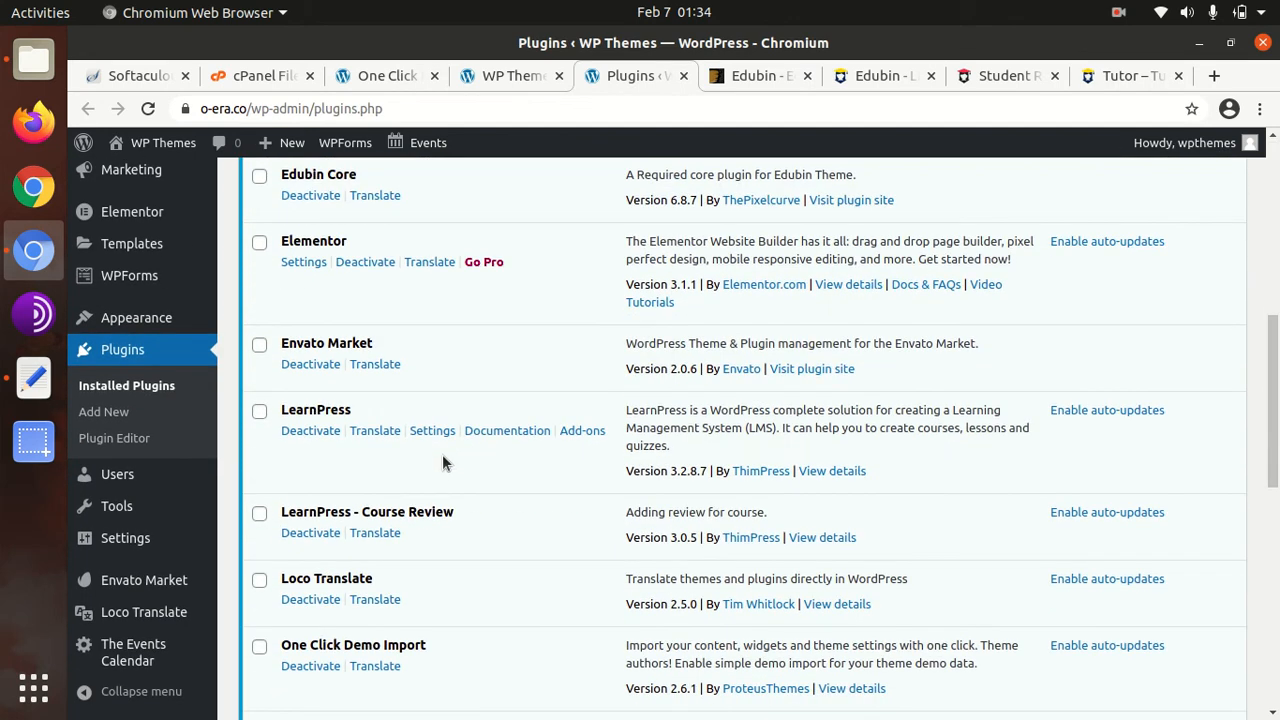
scroll(396, 489, "down", 5)
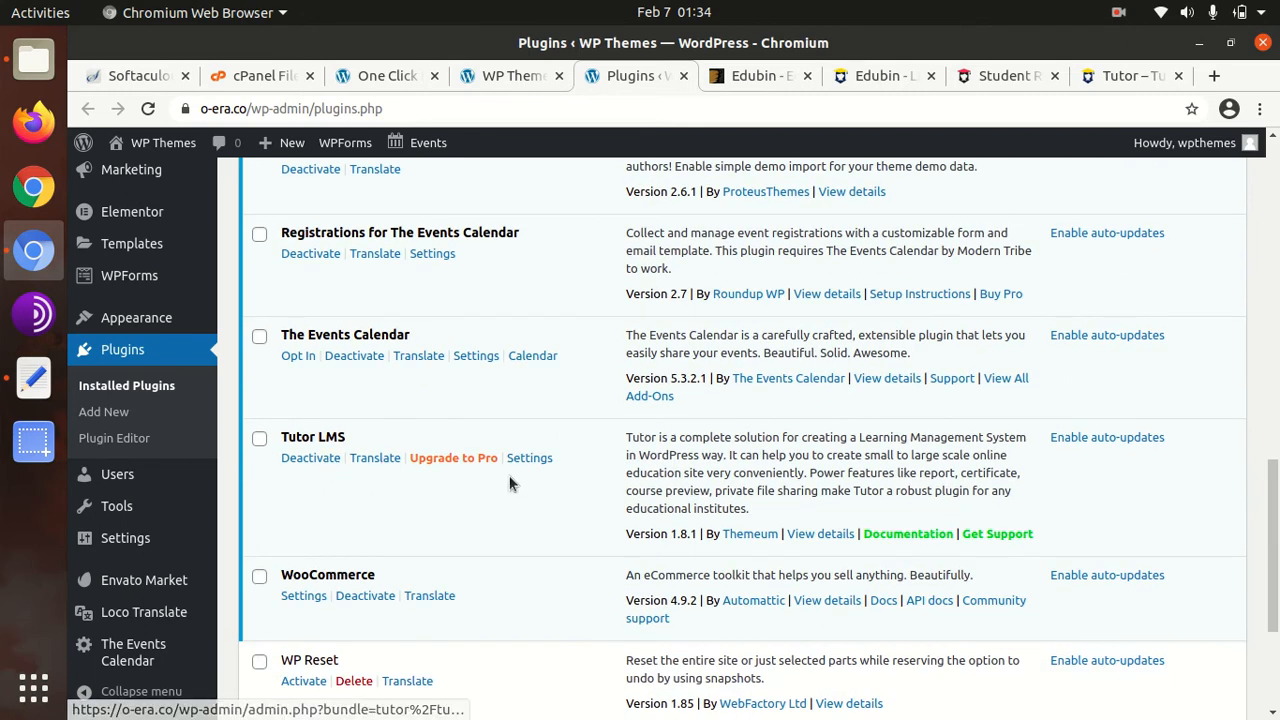
left_click(312, 457)
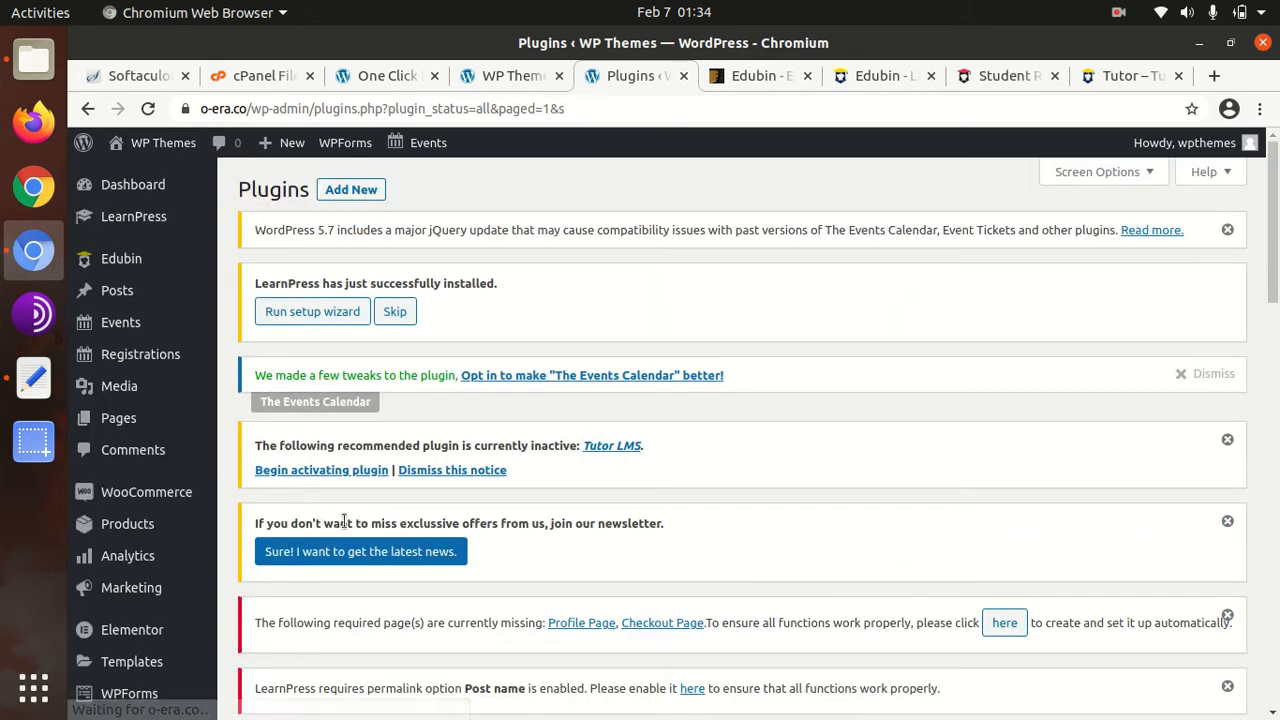
Step: Review the plugins list to check which LMS plugins are active, comparing the Tutor LMS and LearnPress entries
scroll(322, 530, "down", 5)
scroll(357, 506, "down", 5)
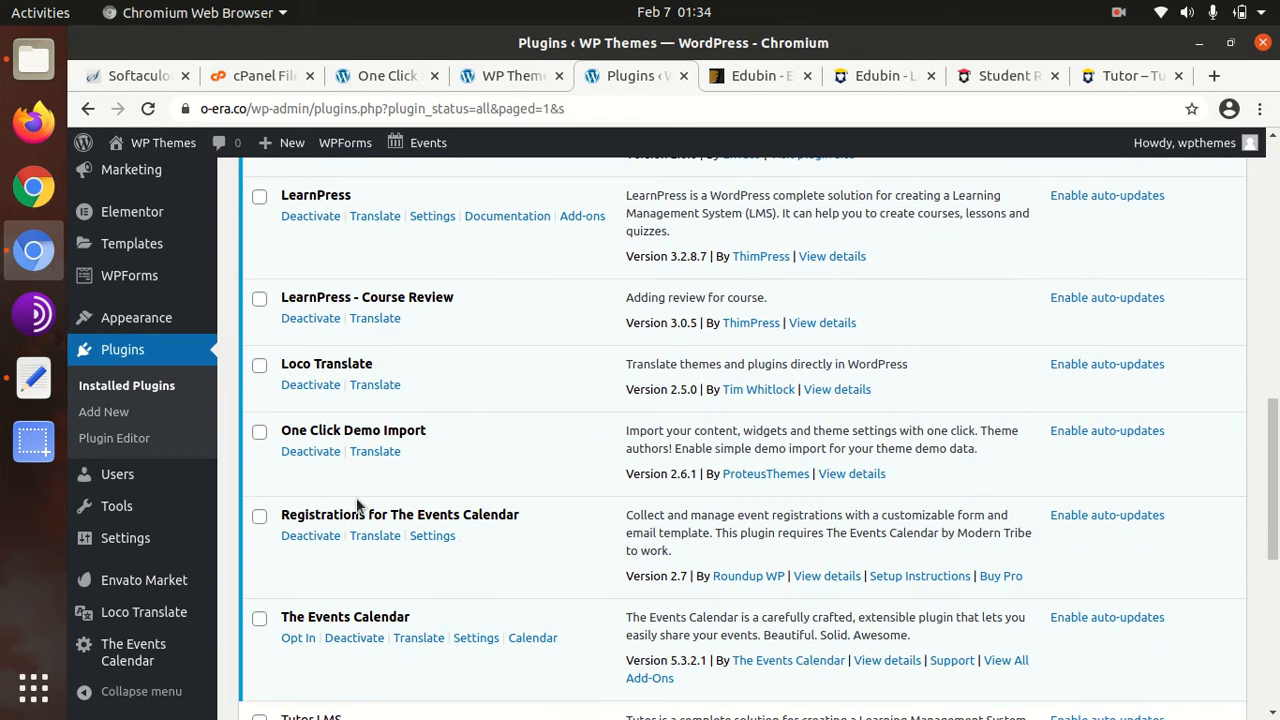
scroll(357, 506, "down", 3)
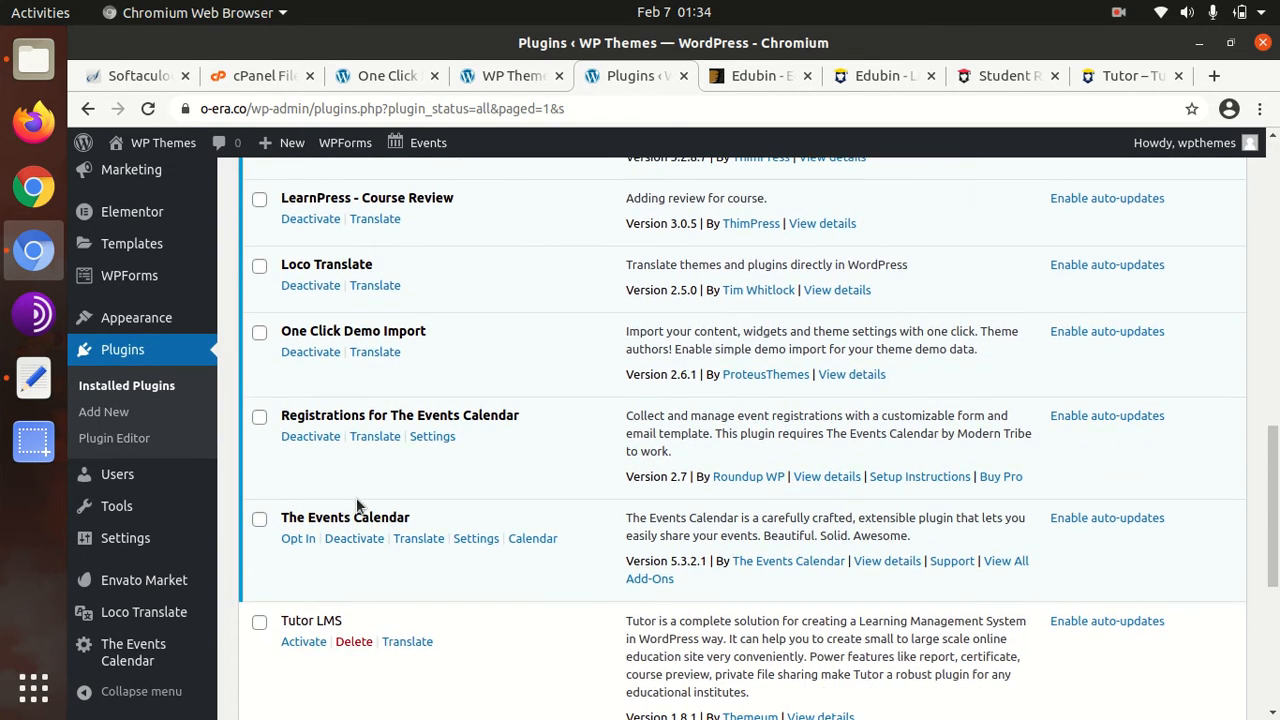
scroll(355, 487, "up", 5)
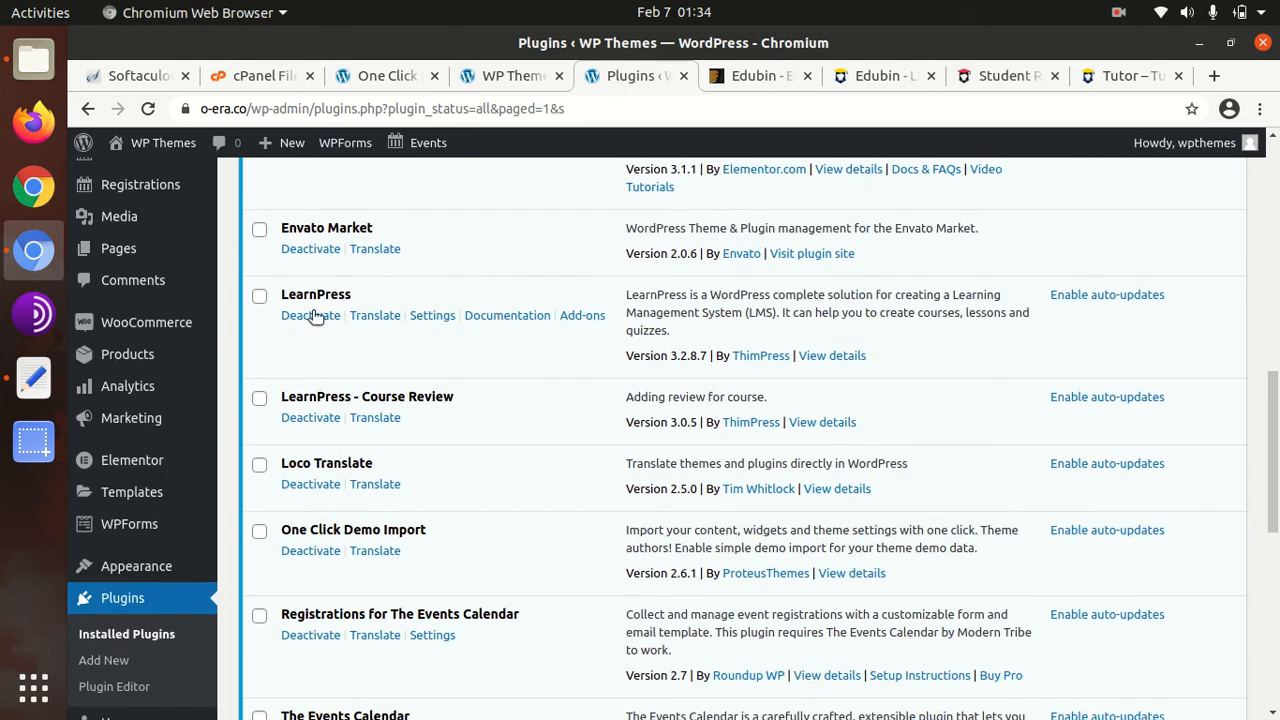
scroll(408, 400, "down", 8)
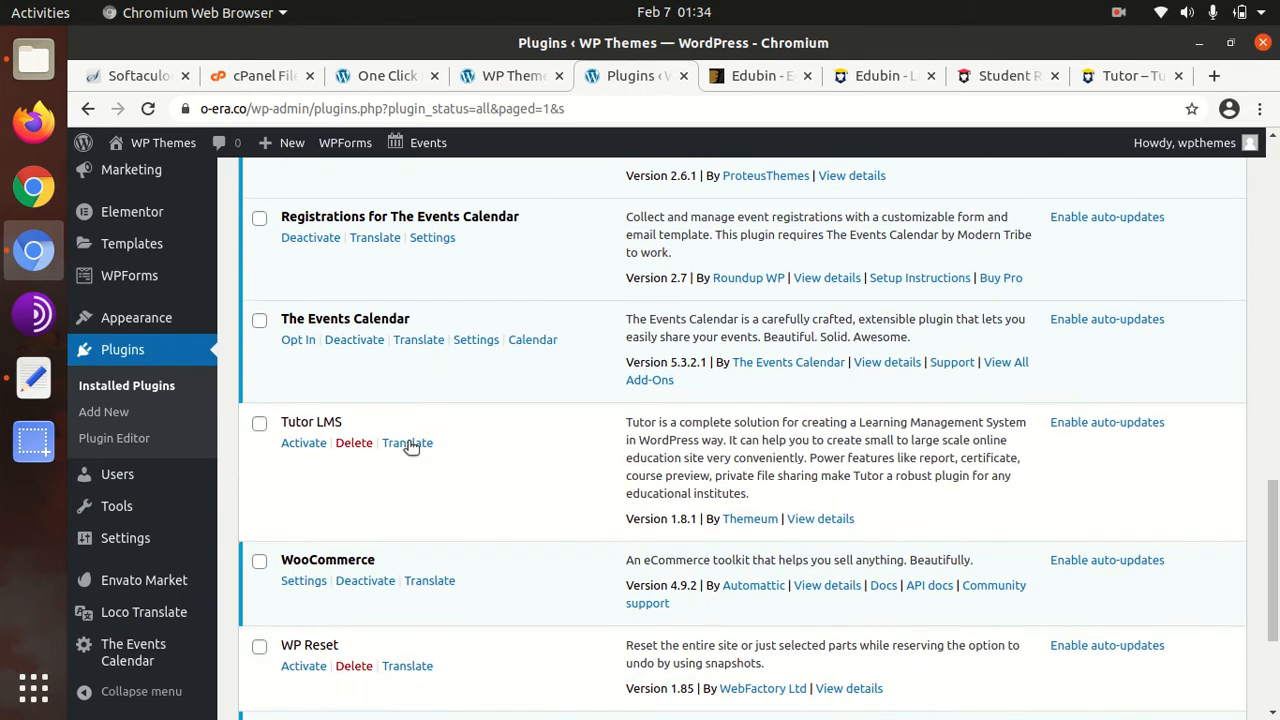
scroll(410, 450, "down", 4)
scroll(397, 451, "up", 3)
scroll(343, 517, "up", 4)
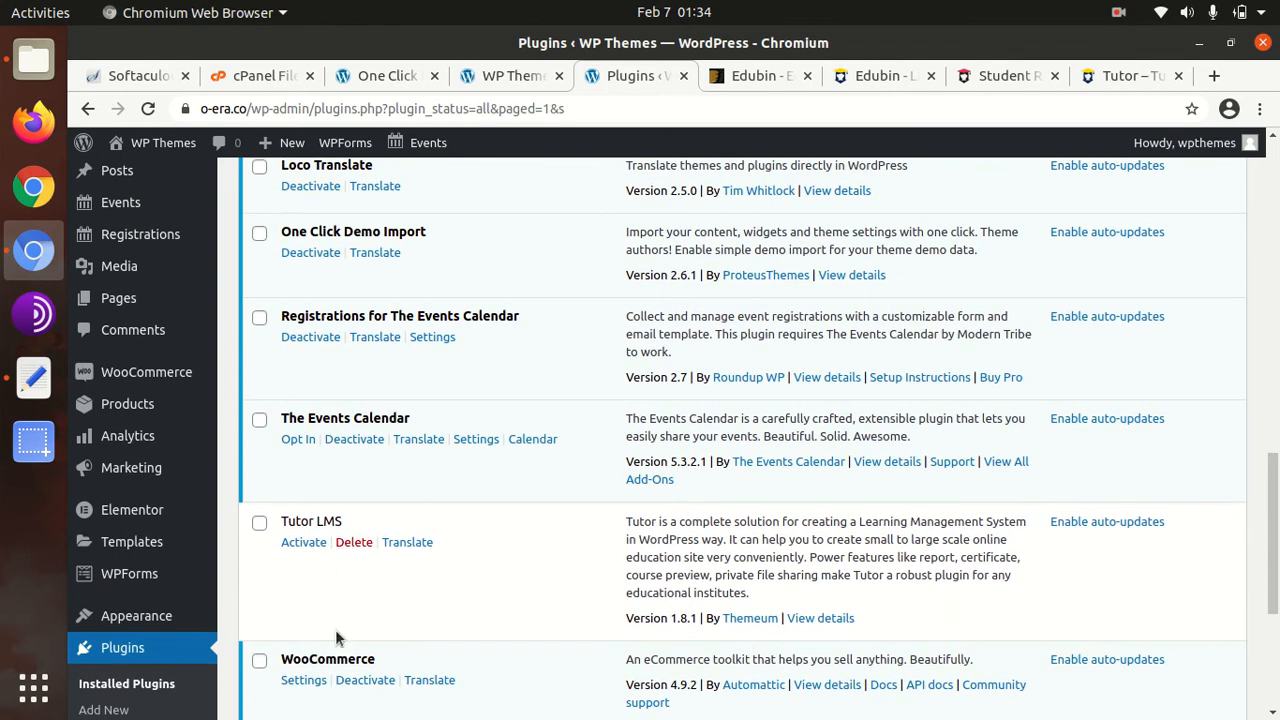
scroll(342, 615, "down", 5)
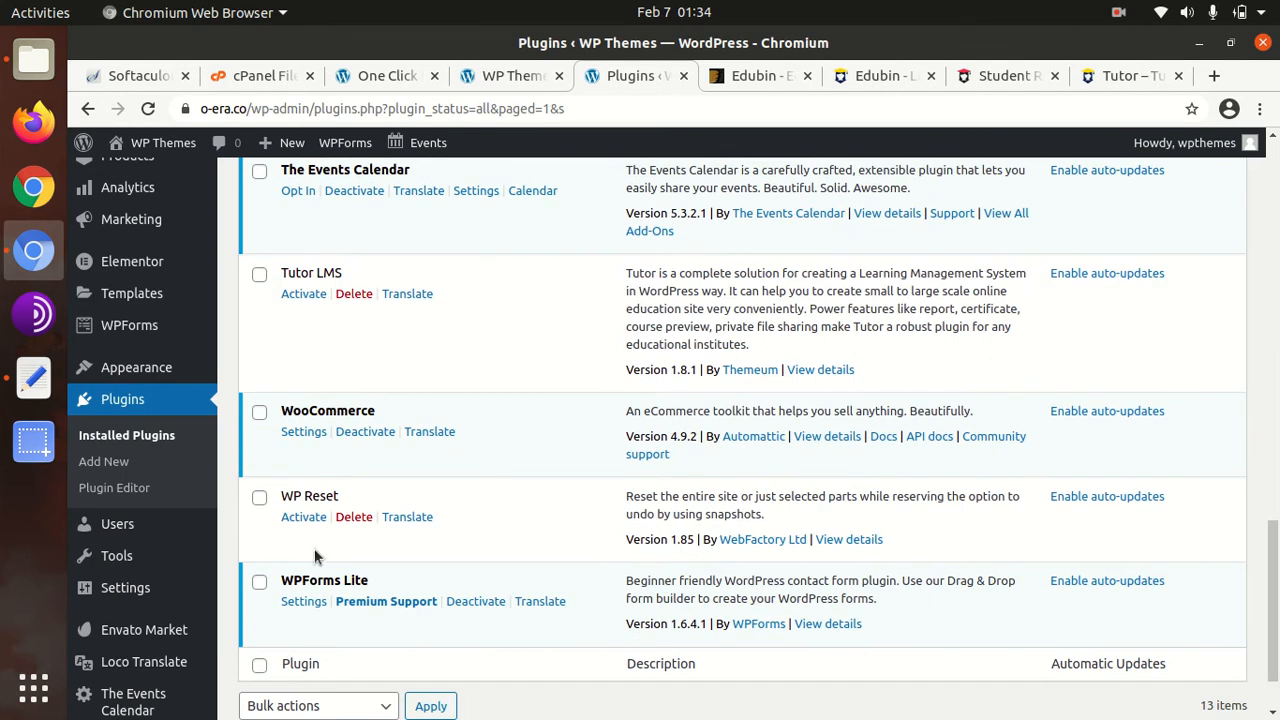
scroll(314, 537, "up", 8)
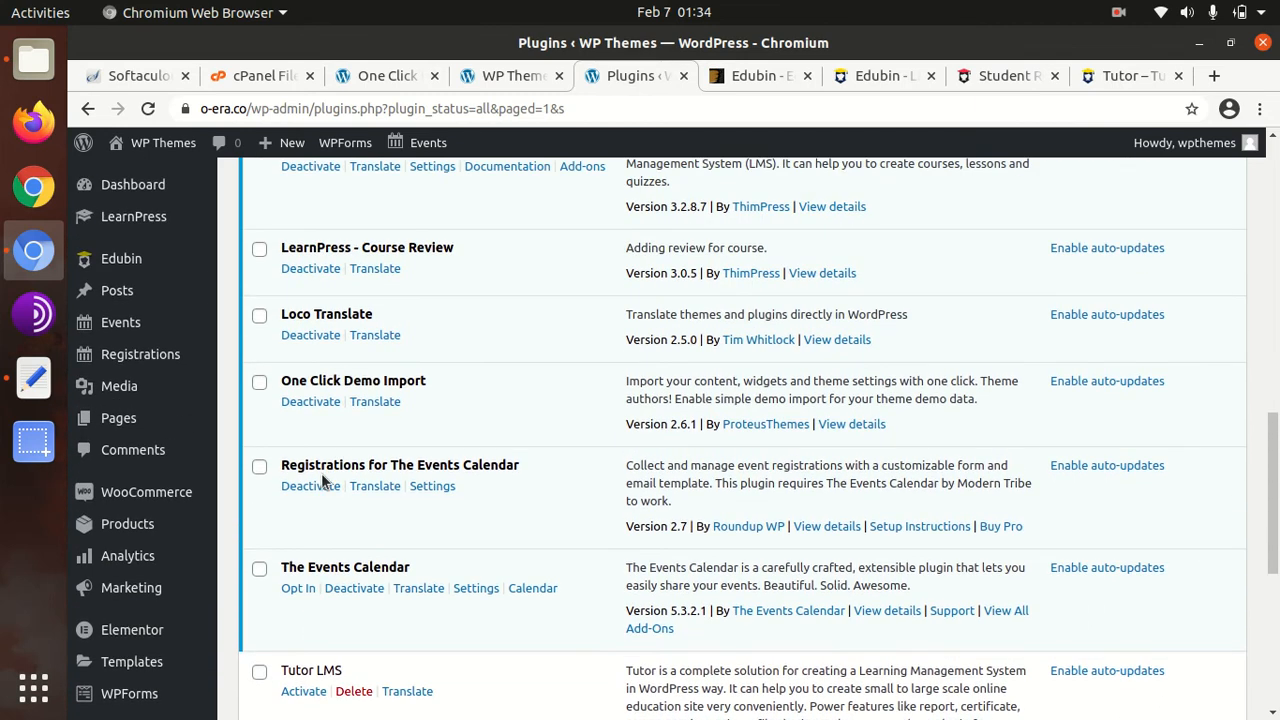
scroll(328, 416, "up", 4)
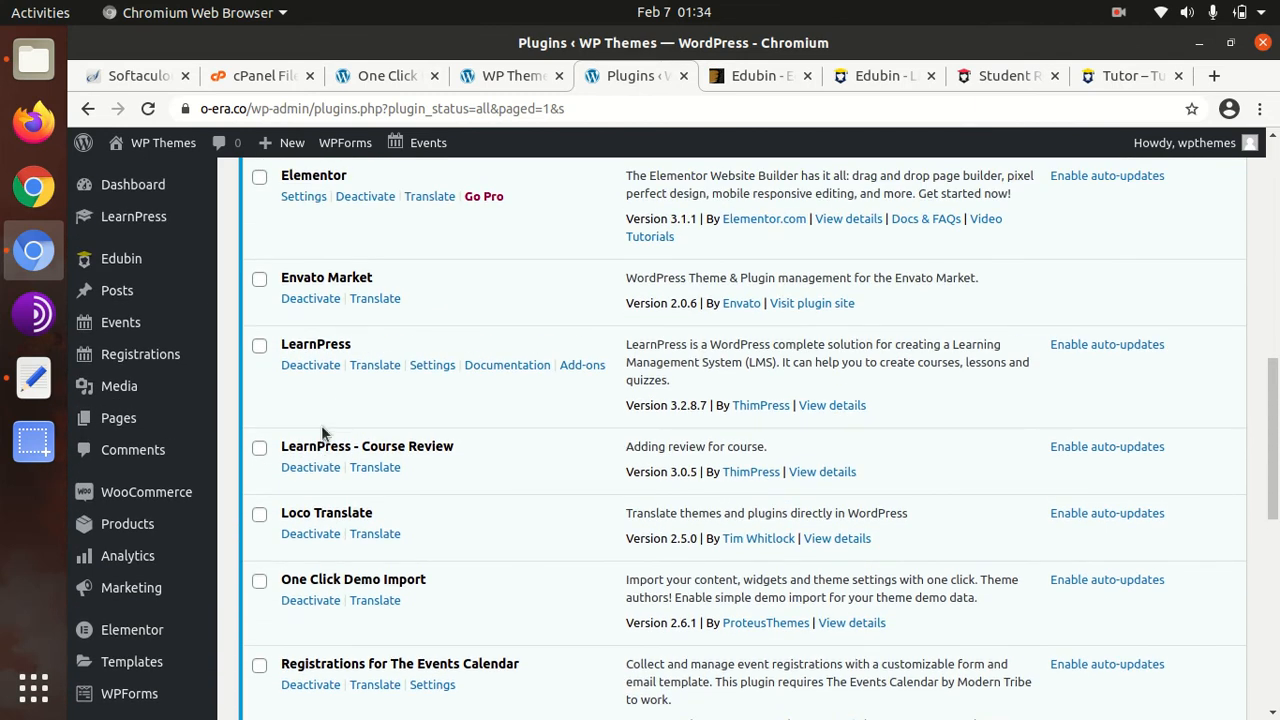
Step: Return to the One Click Demo Import page and confirm the import of the Home v1 to 6 (LearnPress) demo
scroll(337, 342, "up", 1)
scroll(337, 342, "up", 2)
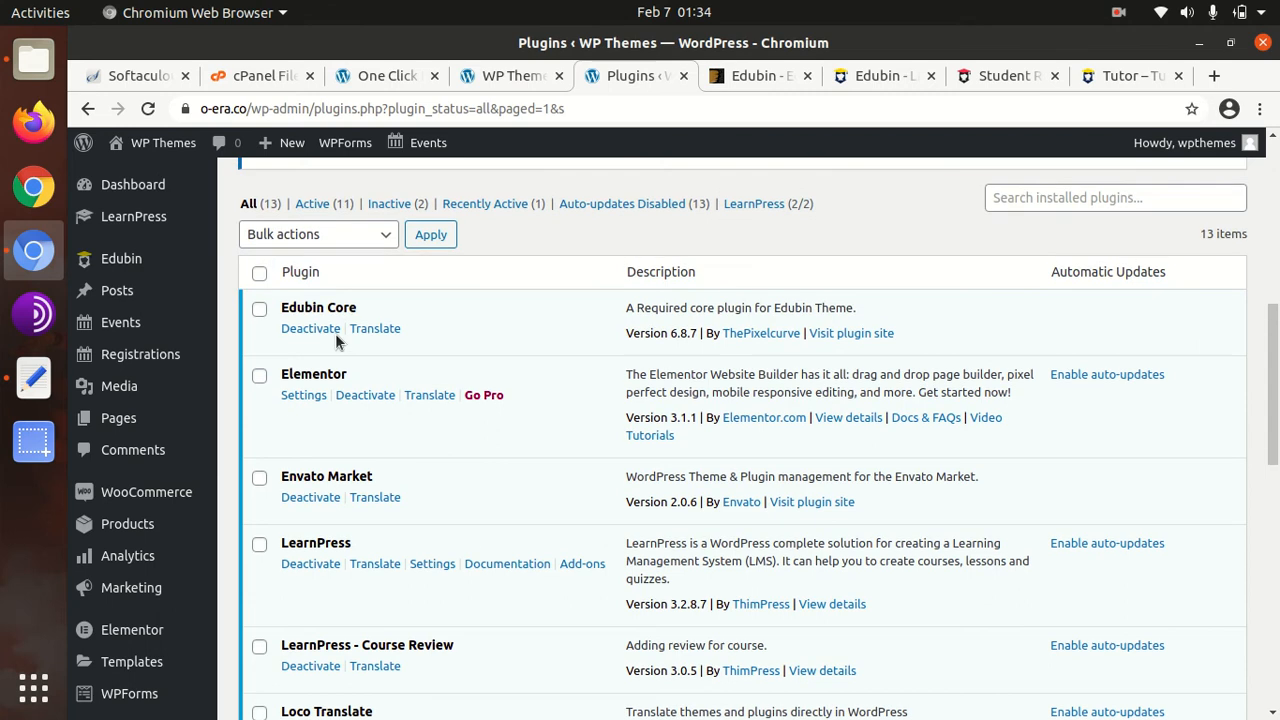
left_click(505, 78)
left_click(394, 78)
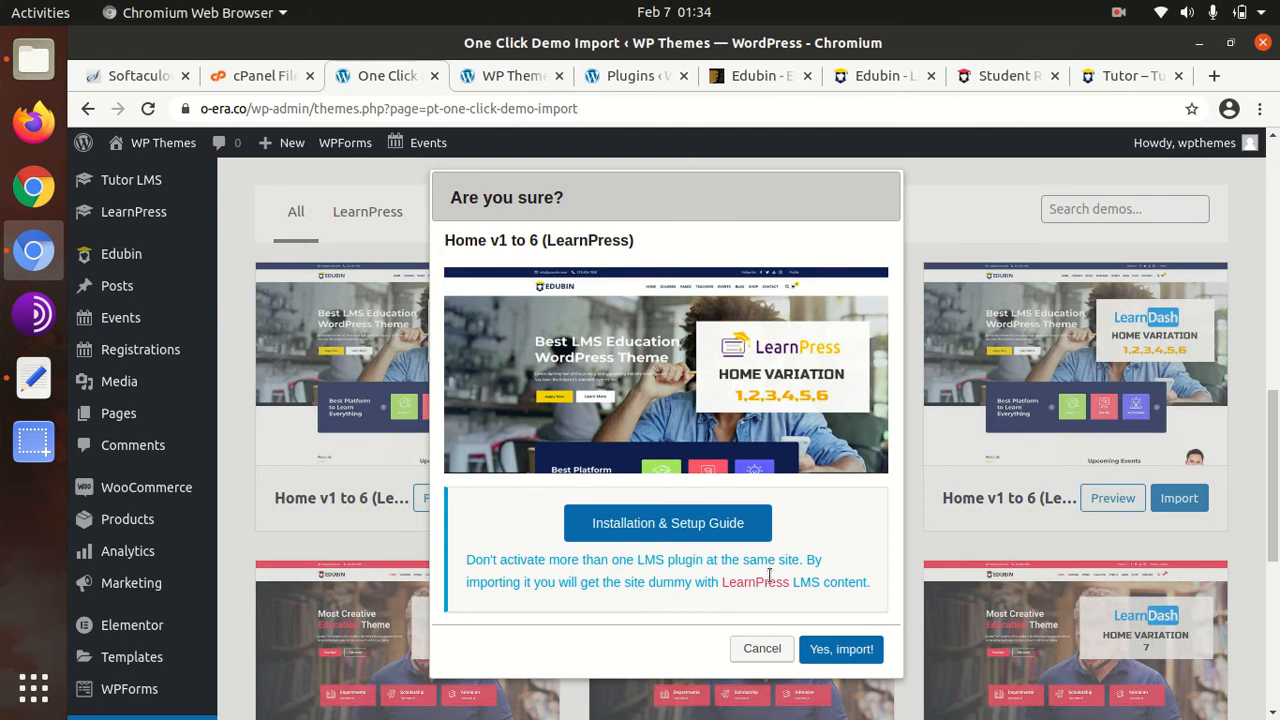
left_click(838, 652)
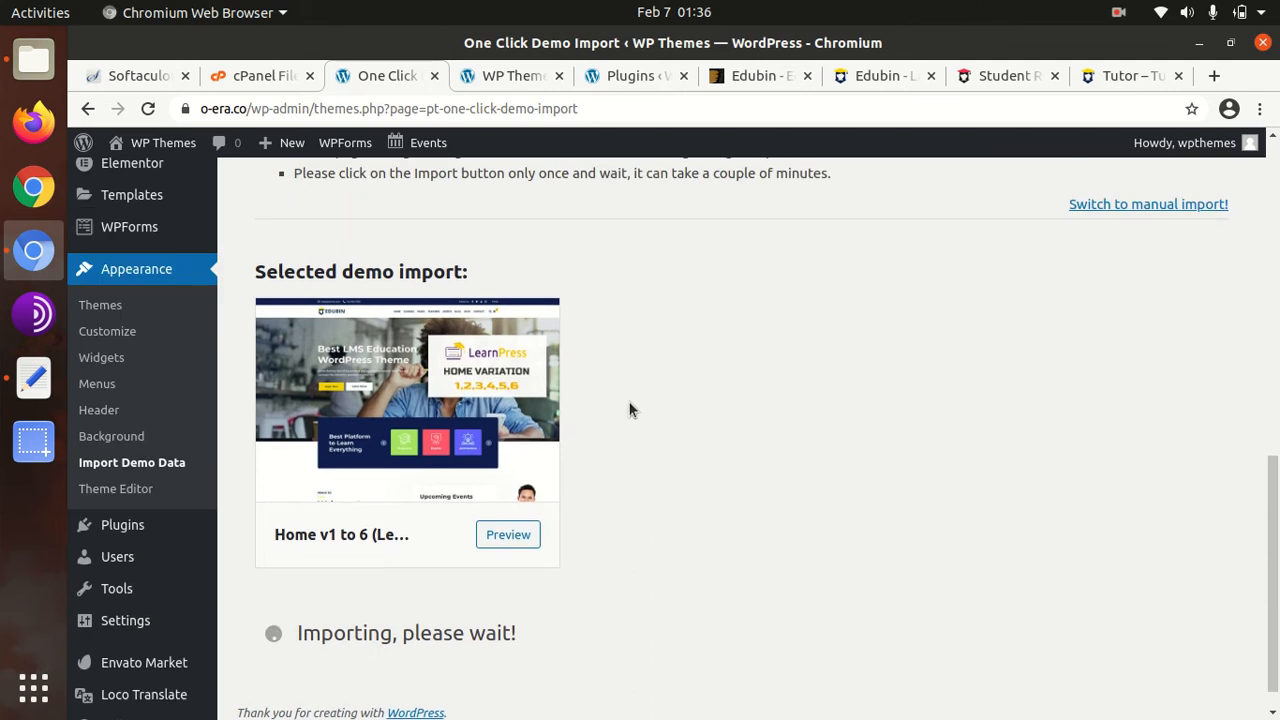
scroll(629, 407, "down", 1)
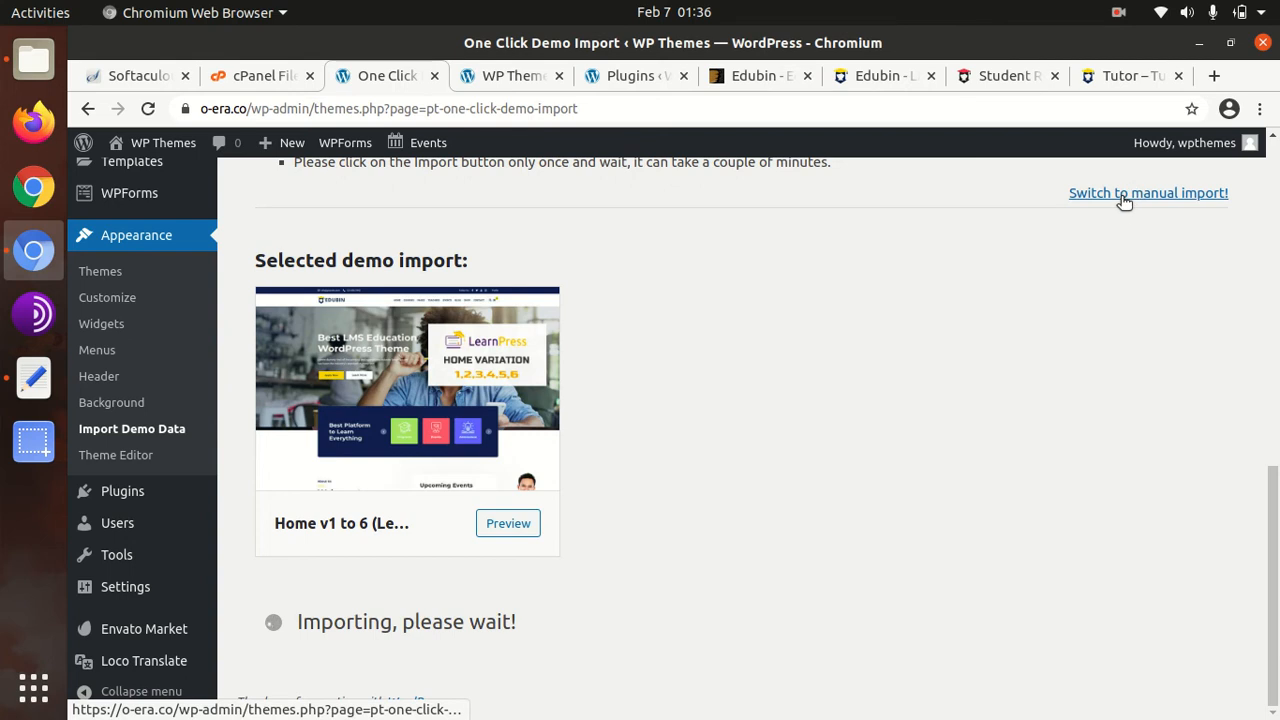
Step: Switch to the Files app, look inside the edubin package's Manual_Demo_Import_Files folder, and return to the edubin folder
left_click(35, 64)
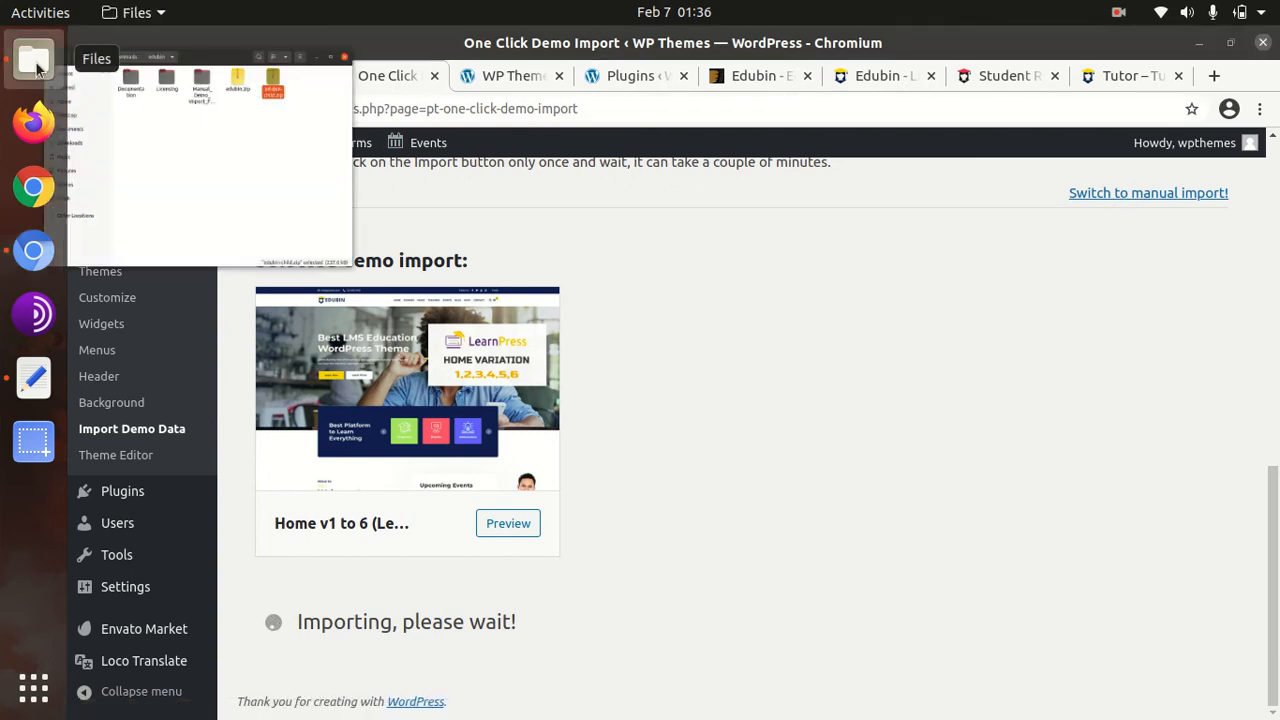
left_click(423, 274)
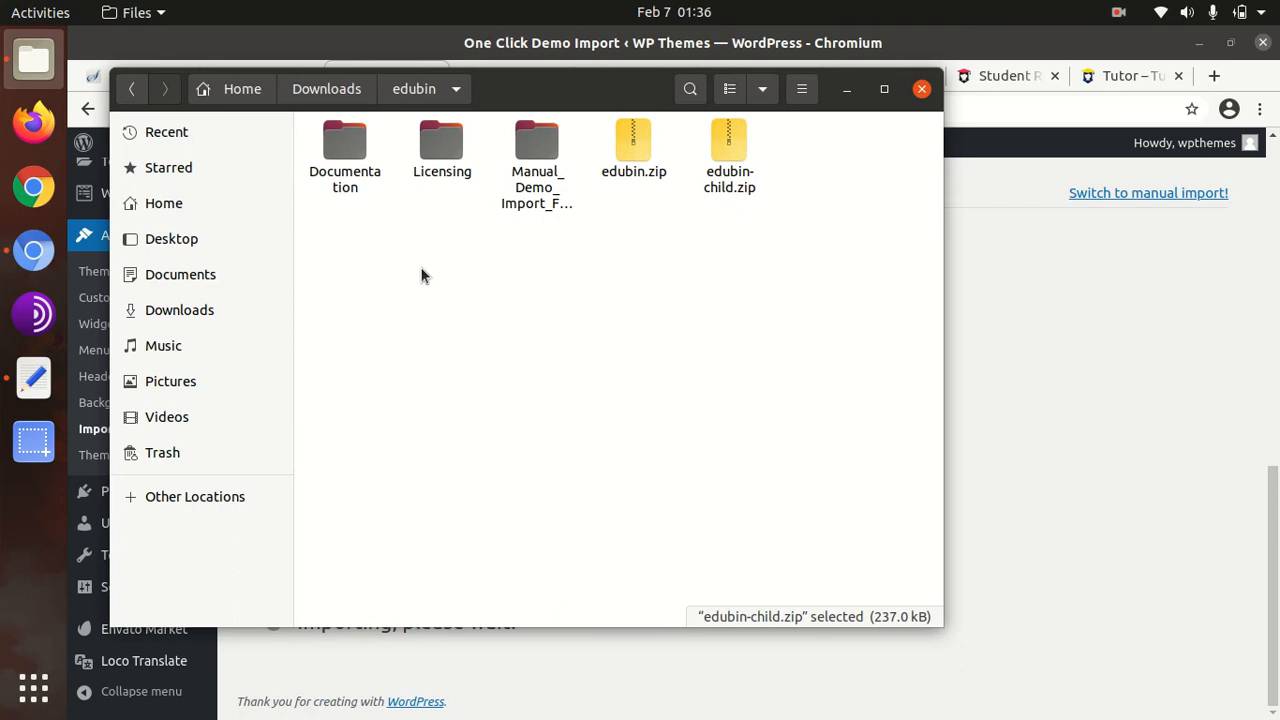
double_click(538, 151)
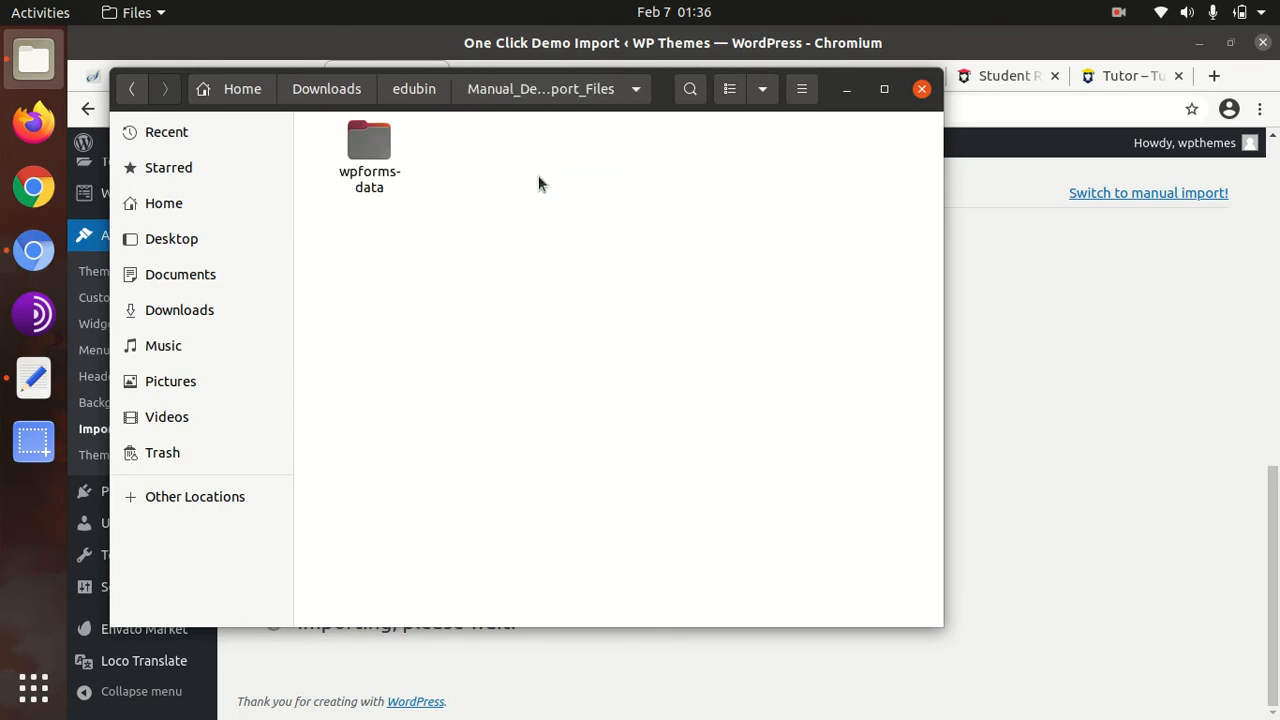
left_click(539, 94)
left_click(421, 96)
left_click(421, 96)
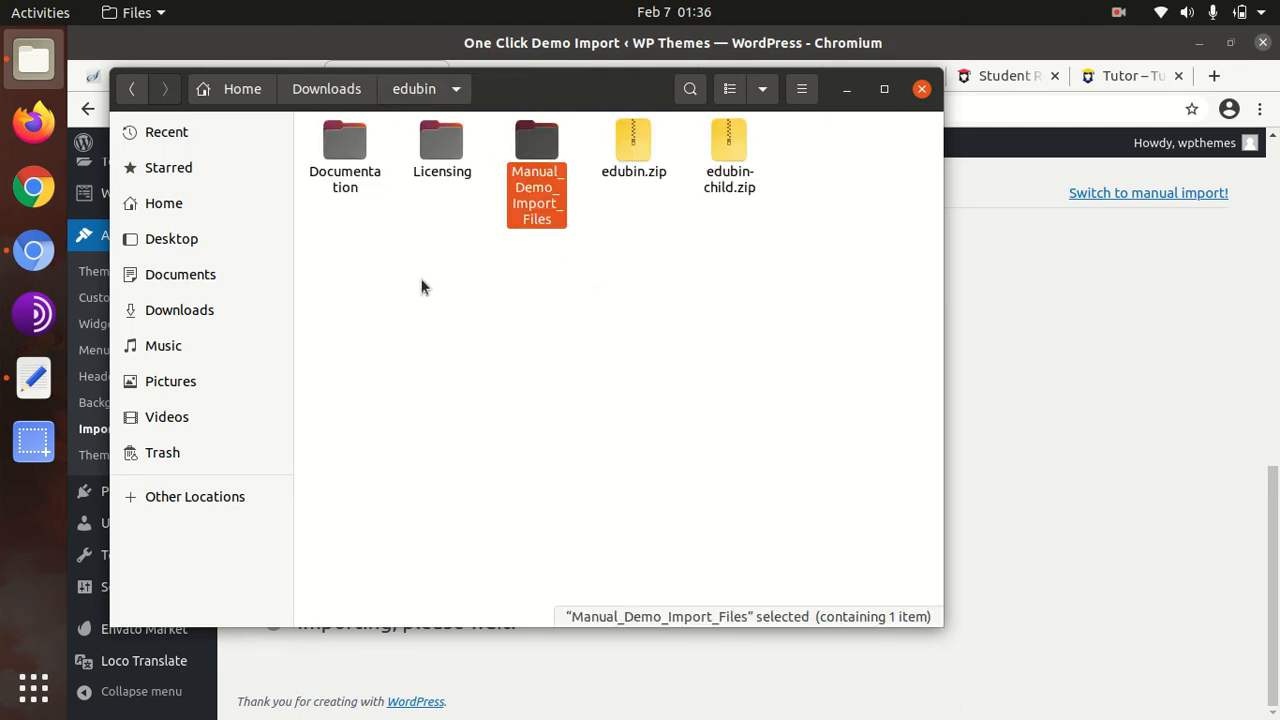
Step: Check the contents of the wpforms-data subfolder in Manual_Demo_Import_Files, go back up to edubin, and minimize the file window
left_click(417, 265)
double_click(527, 150)
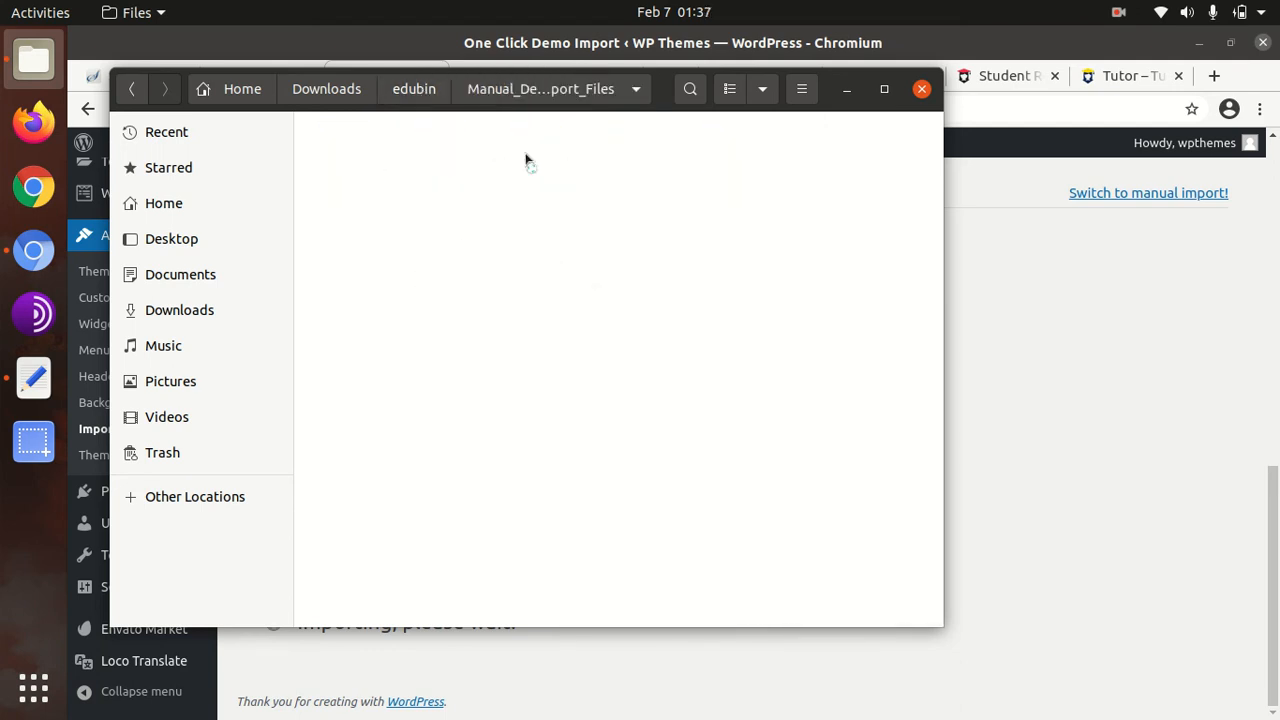
double_click(375, 155)
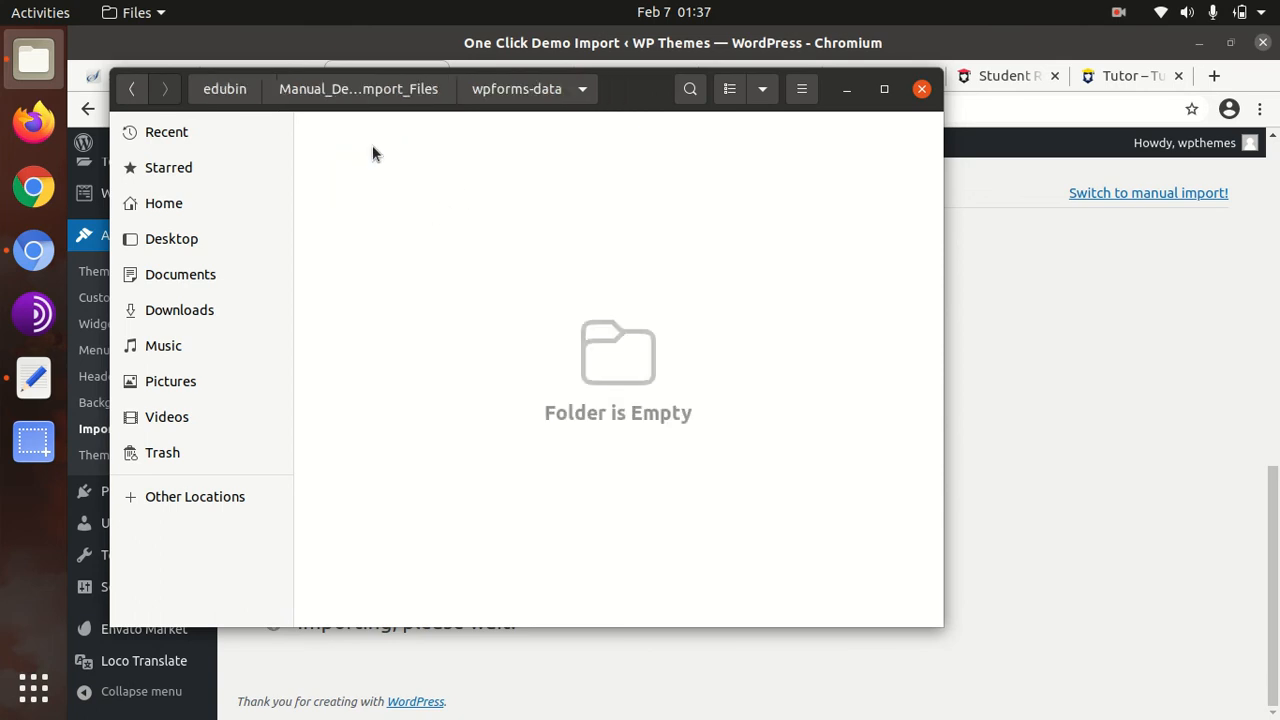
left_click(405, 90)
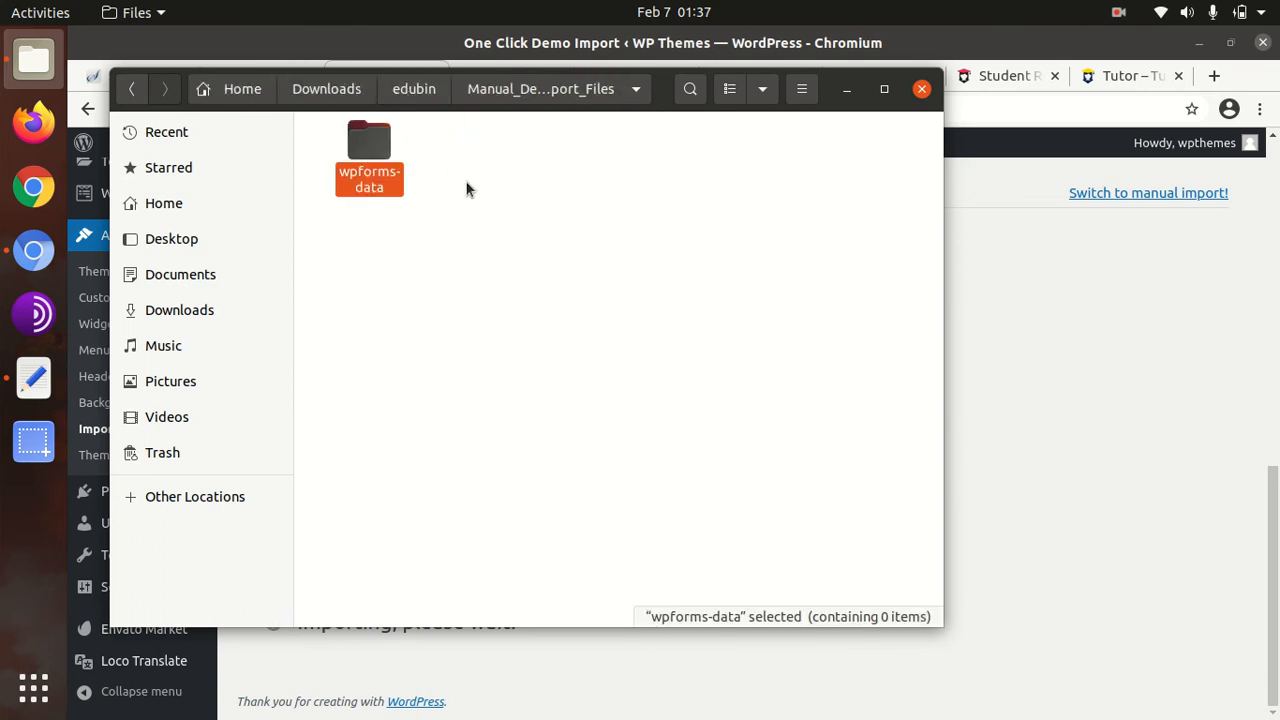
left_click(405, 96)
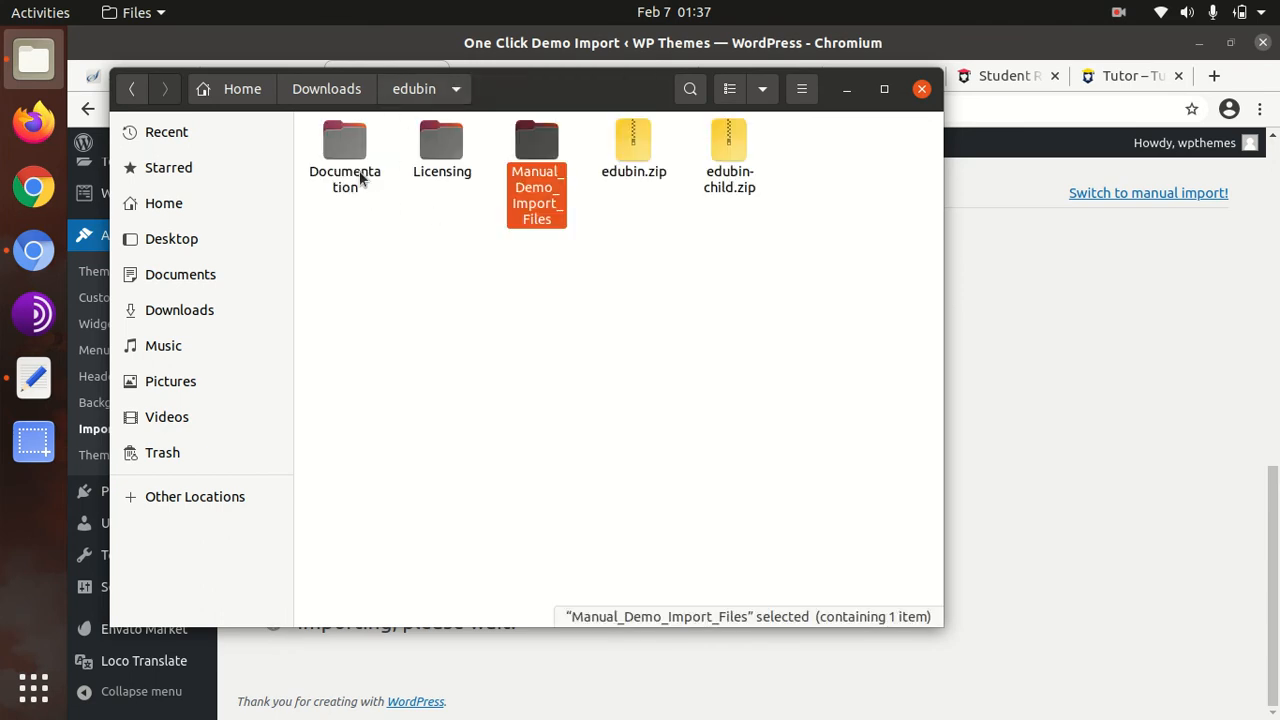
left_click(845, 90)
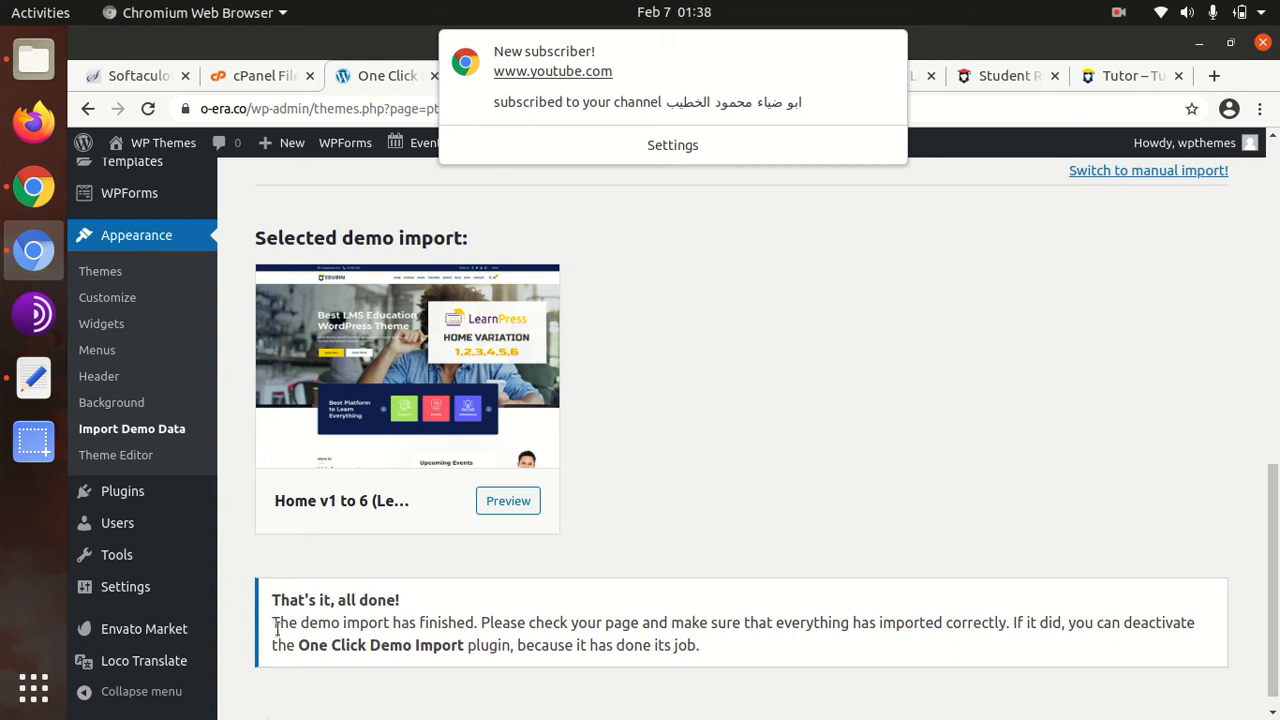
Step: Highlight the import completion sentence and the One Click Demo Import plugin name in the notice, and dismiss the desktop notification
left_click_drag(272, 622, 481, 622)
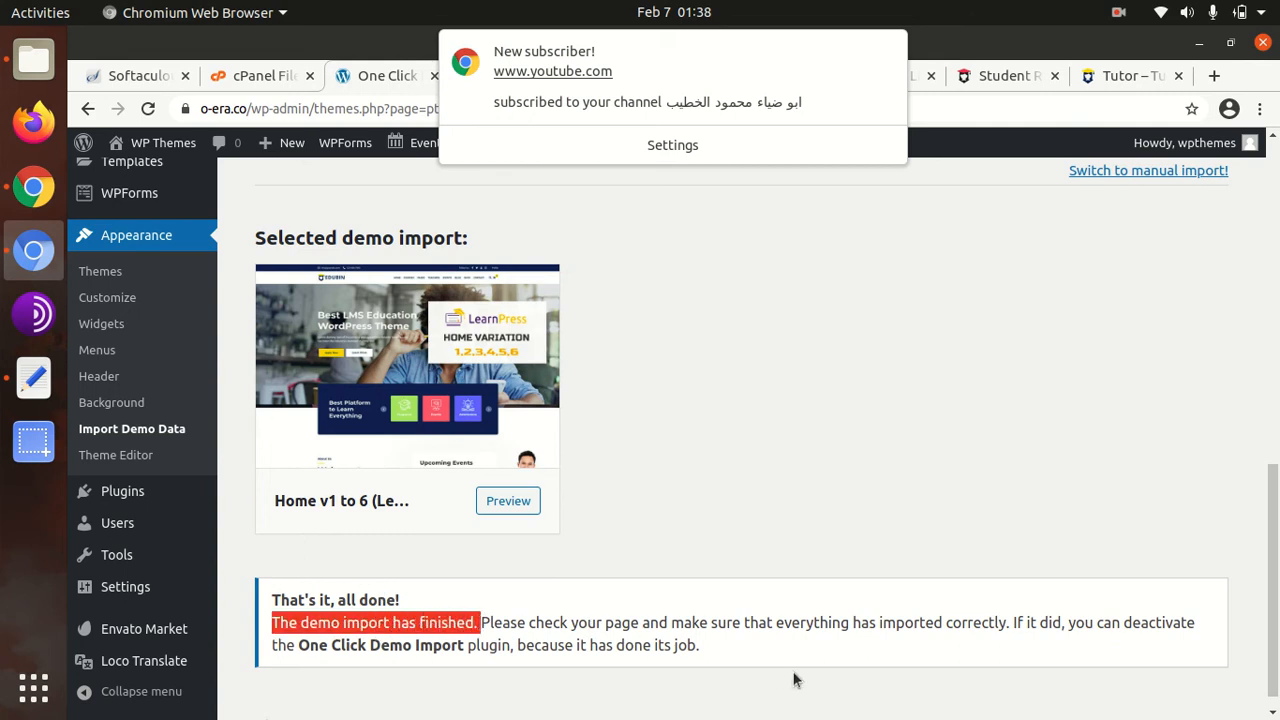
double_click(305, 645)
left_click_drag(356, 645, 463, 645)
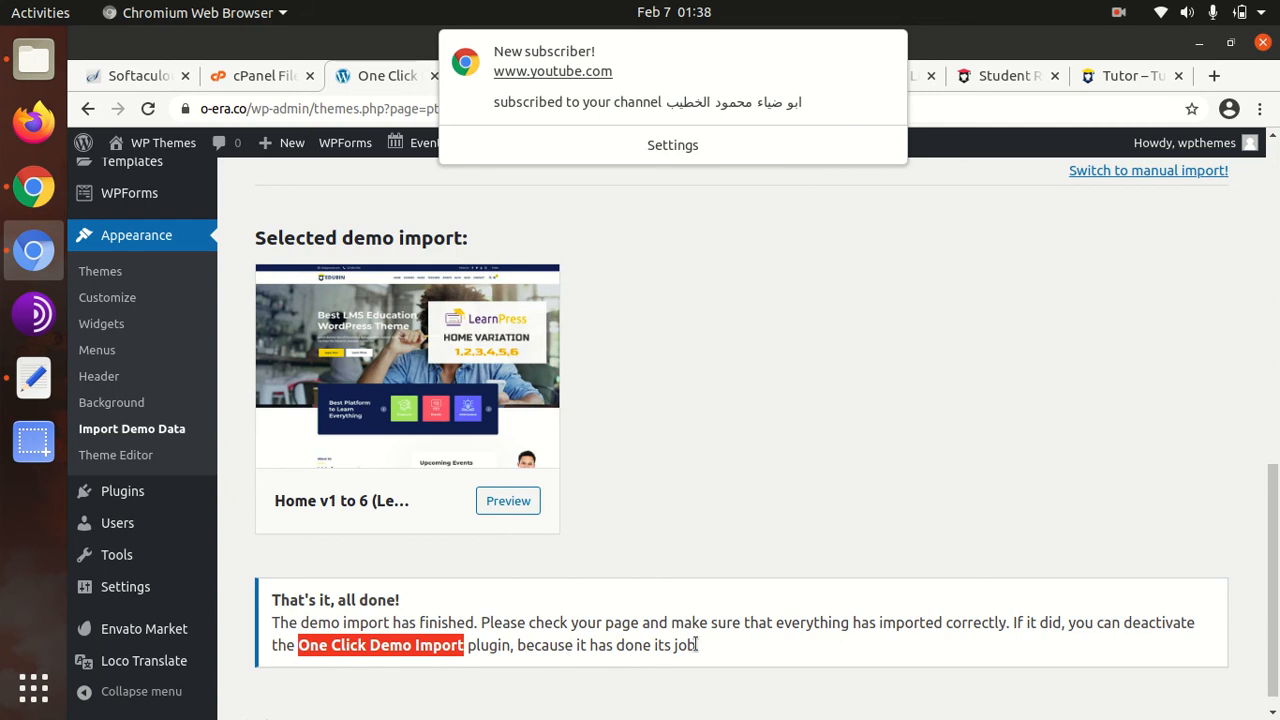
left_click(886, 50)
Step: Reload the site's front page and look through the imported home page down to the About Us and Upcoming Events sections
mouse_move(155, 145)
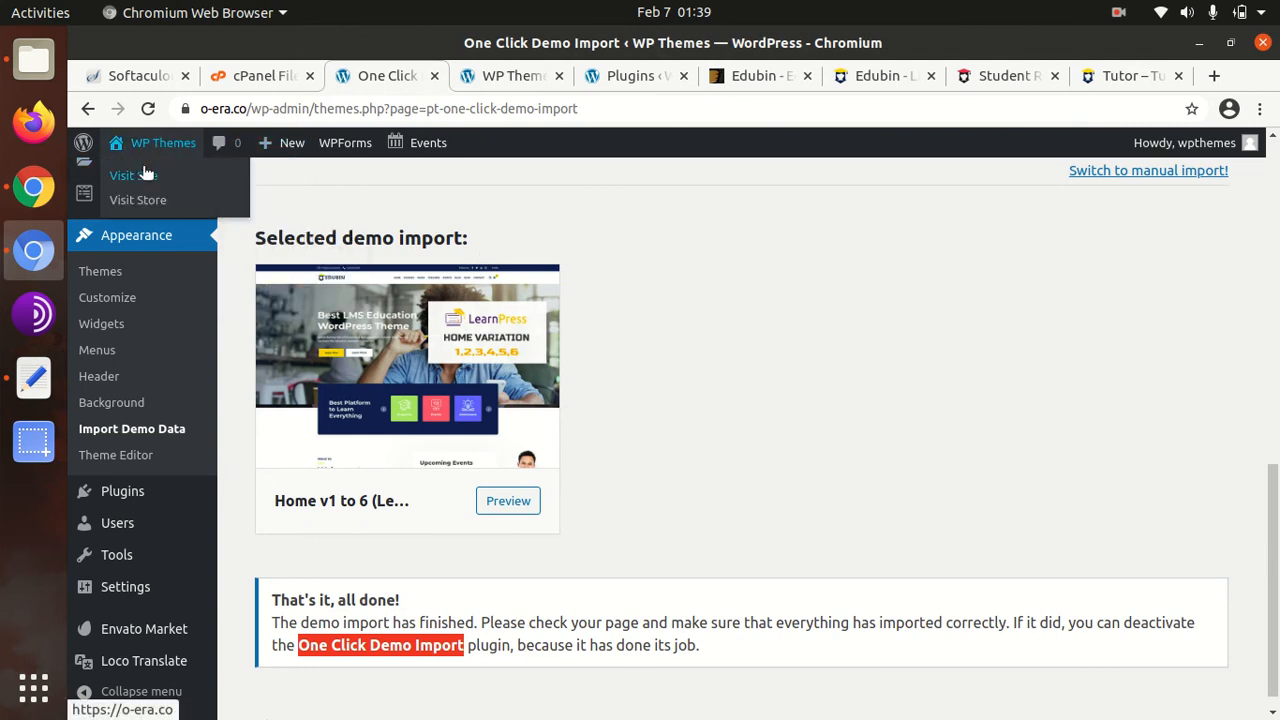
left_click(530, 78)
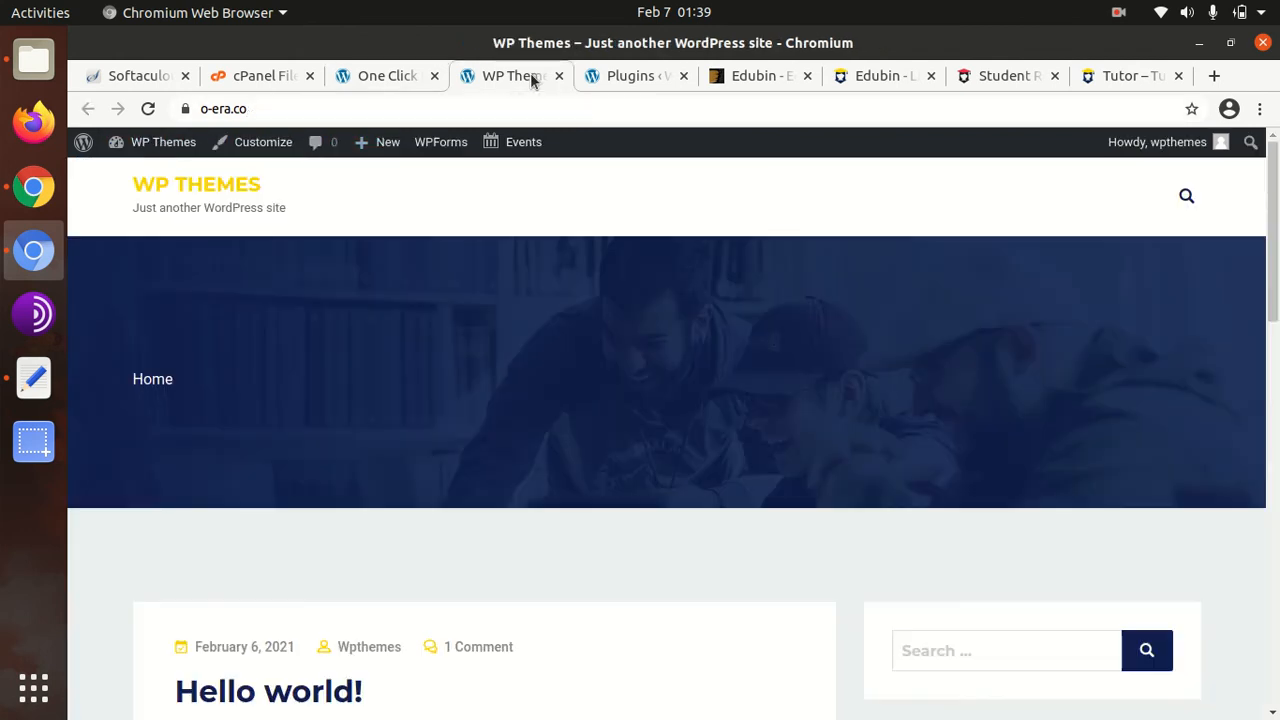
left_click(148, 108)
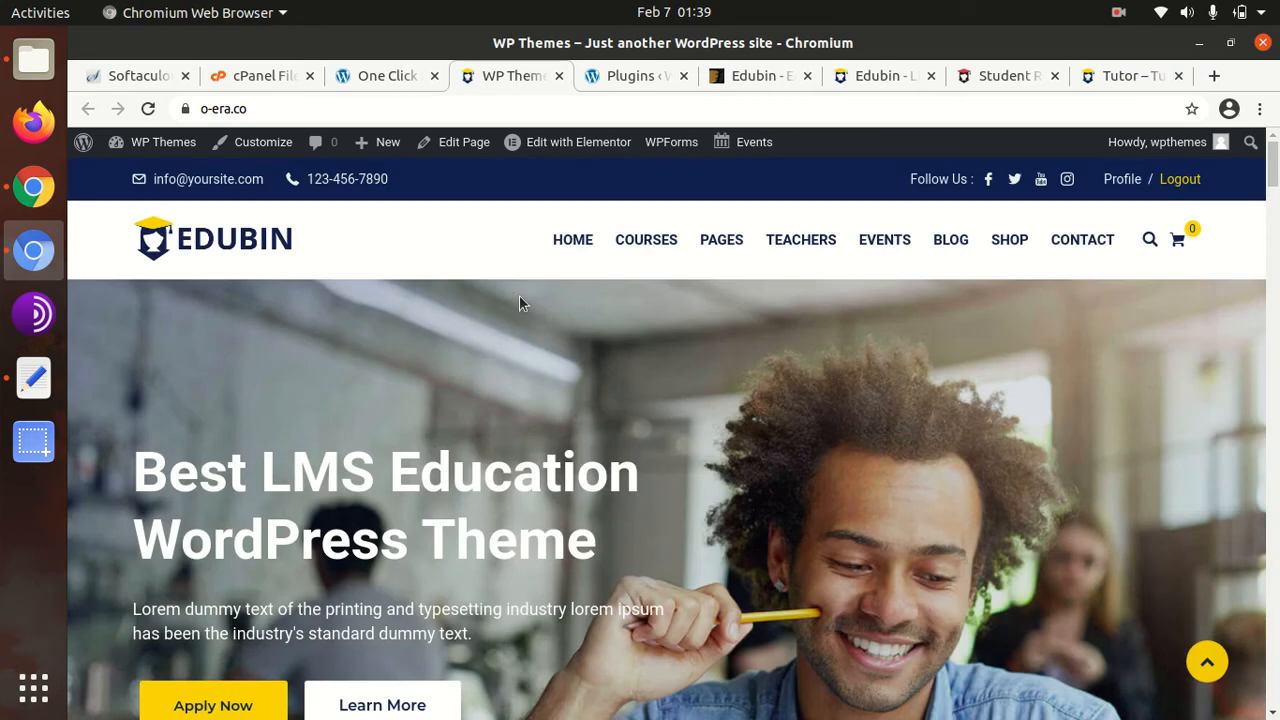
scroll(519, 300, "down", 3)
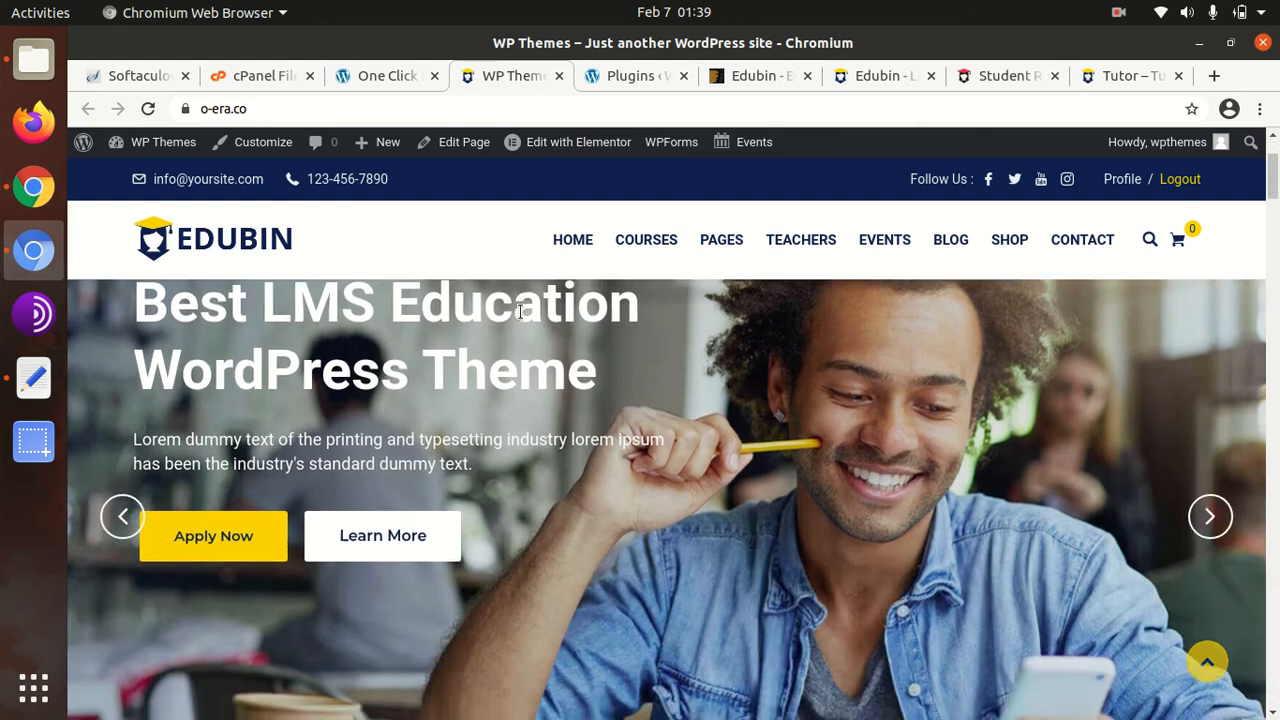
scroll(520, 320, "down", 5)
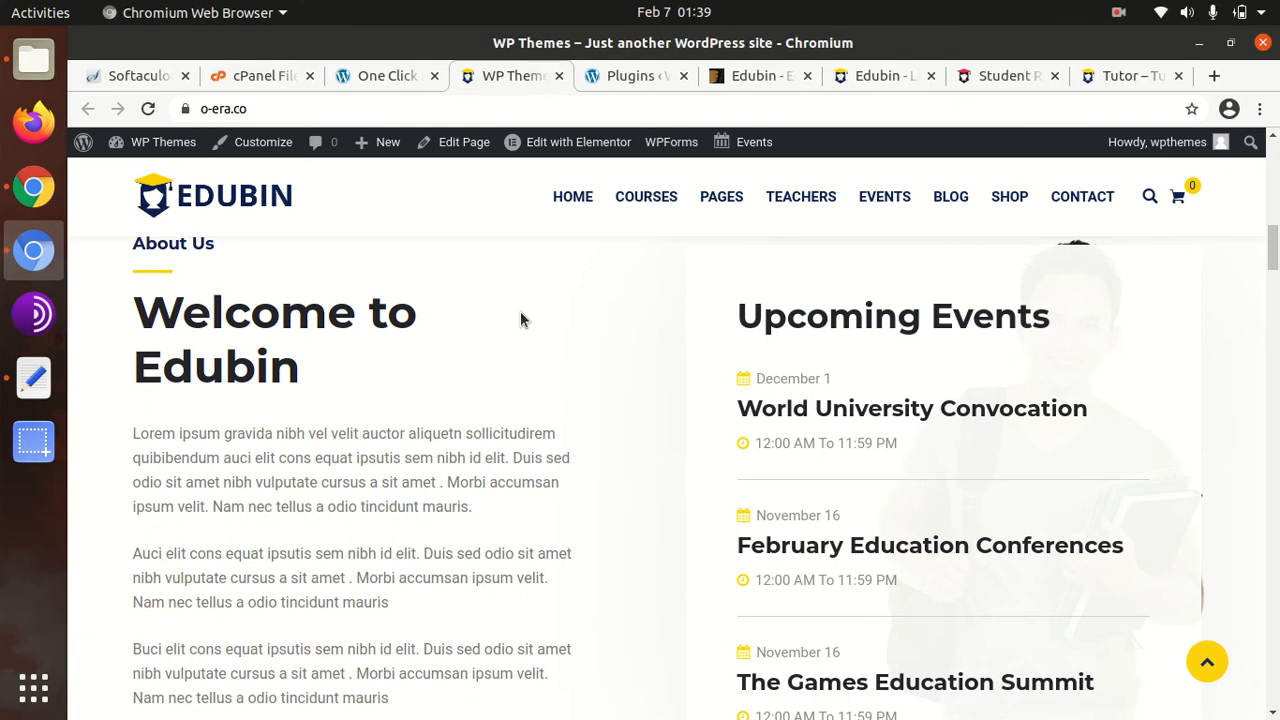
scroll(520, 318, "down", 3)
Step: Open the Course Grid 1 page from the site's course navigation and look through the listed courses
mouse_move(646, 196)
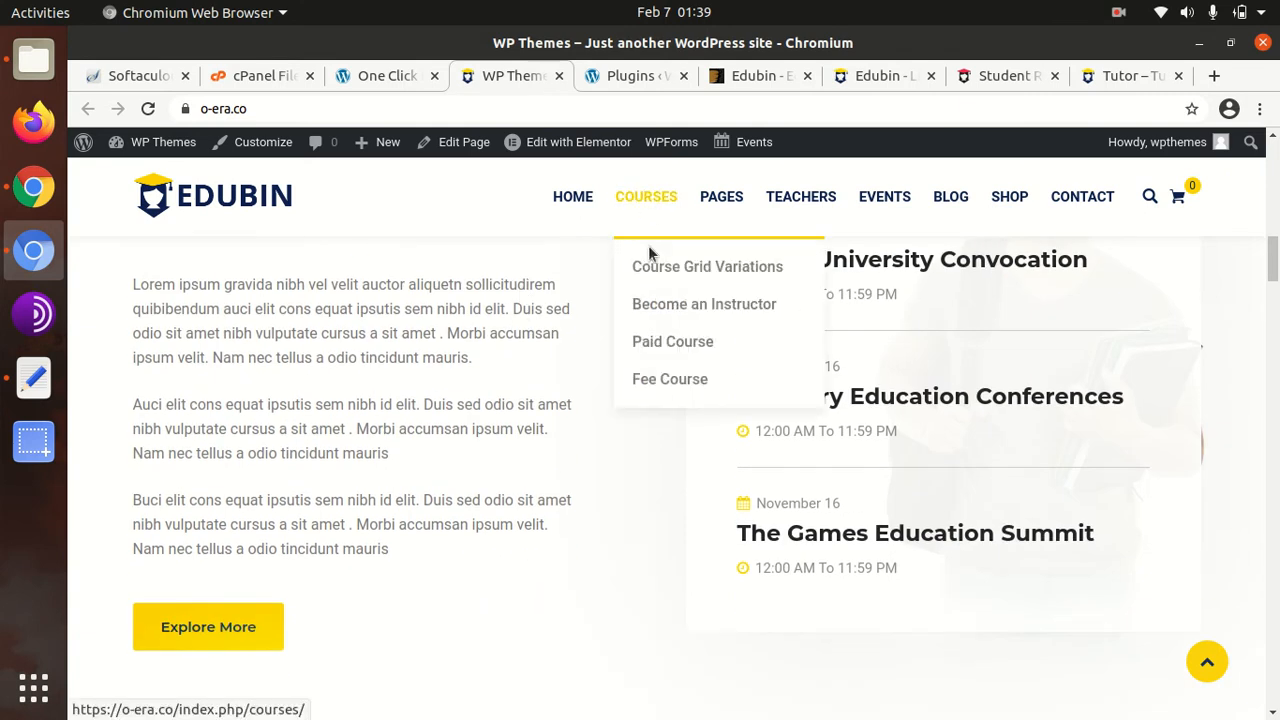
mouse_move(663, 278)
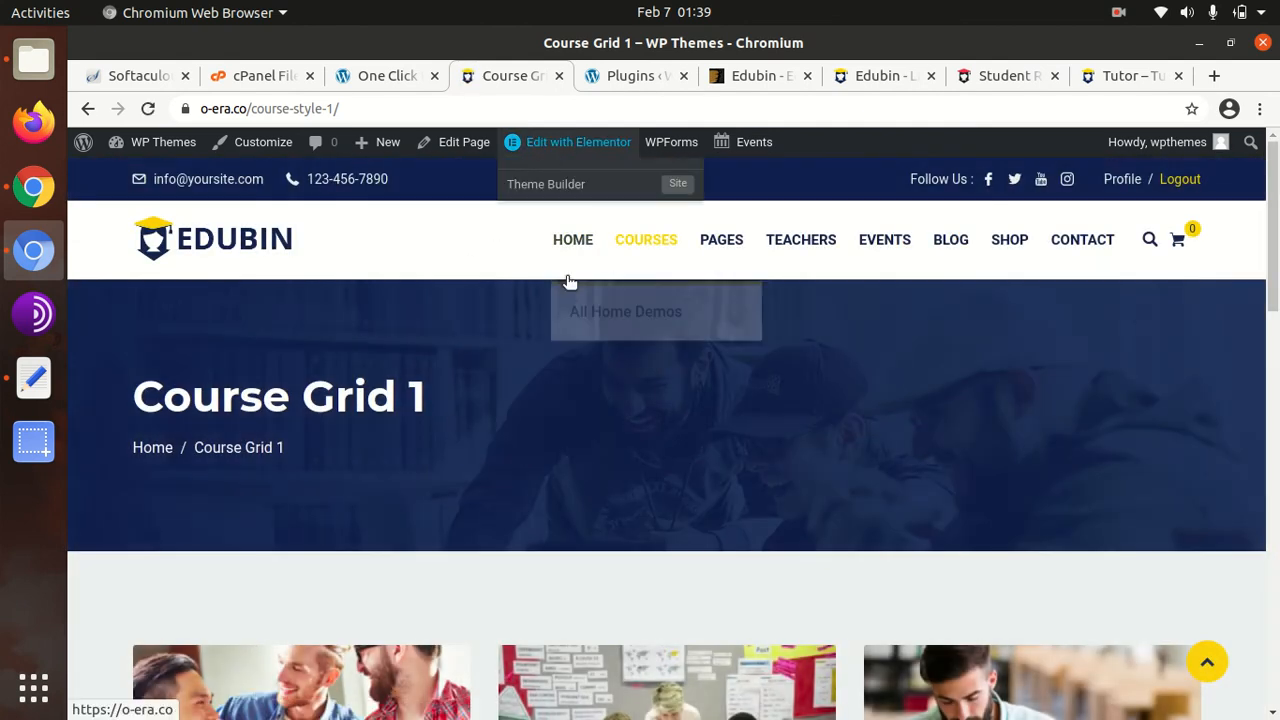
scroll(571, 300, "down", 5)
scroll(571, 300, "down", 2)
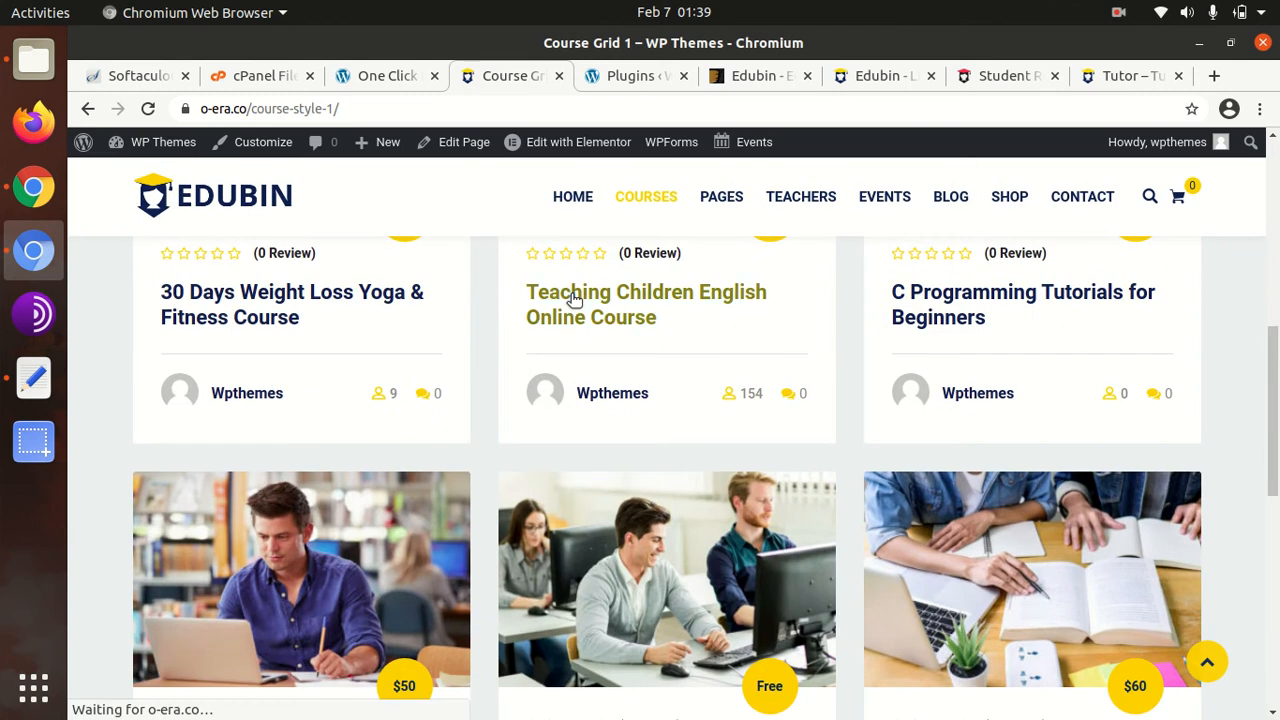
scroll(571, 300, "down", 2)
scroll(571, 300, "down", 2)
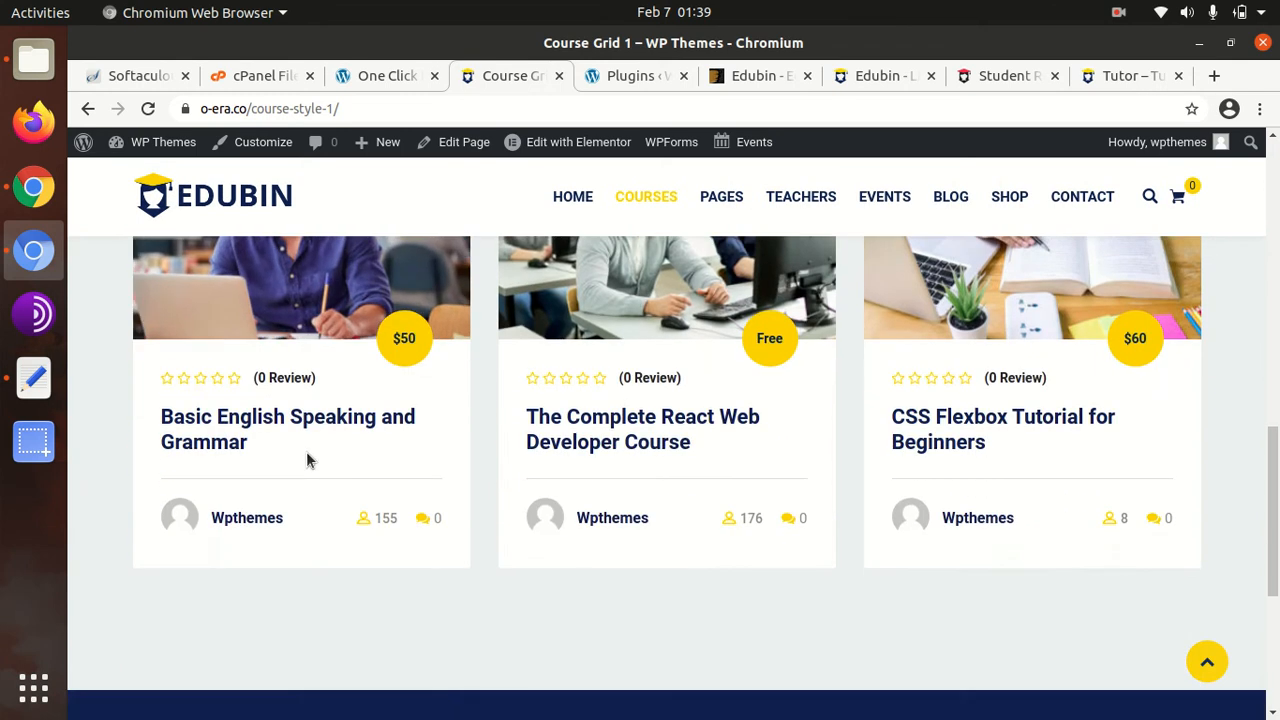
Step: Open The Complete React Web Developer Course and review its features, curriculum, instructor and reviews
left_click(593, 415)
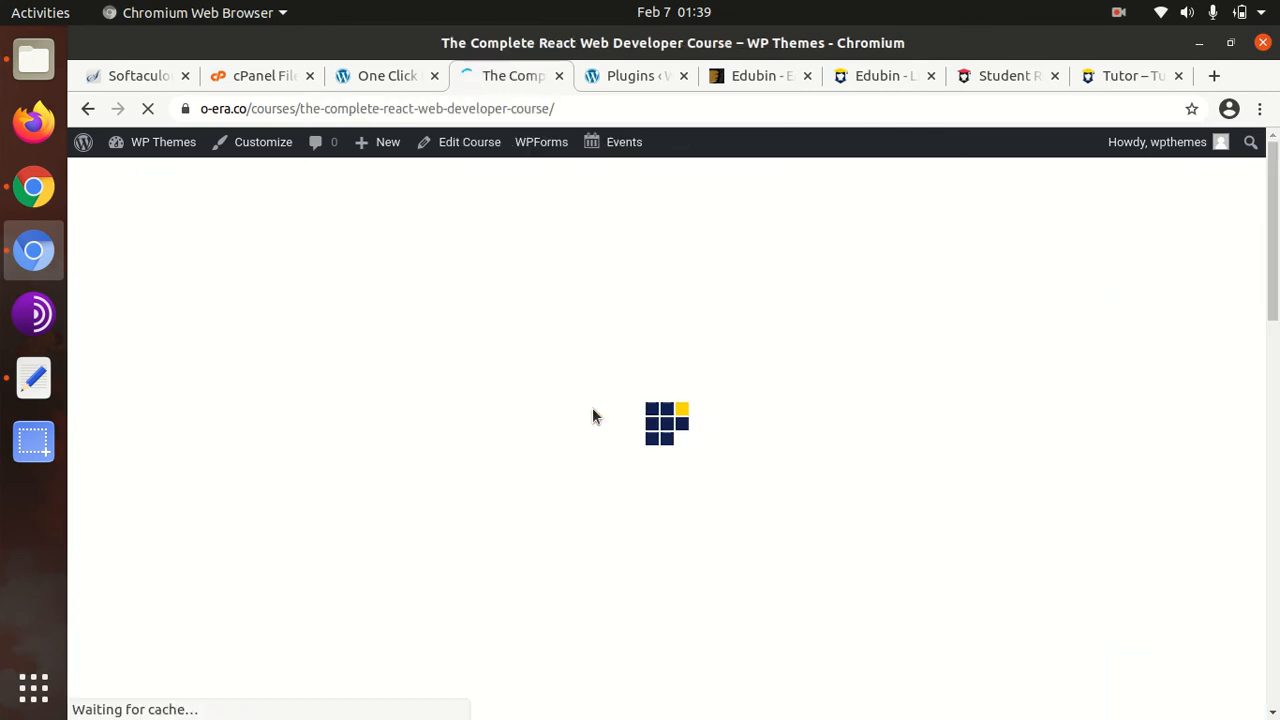
scroll(593, 415, "down", 4)
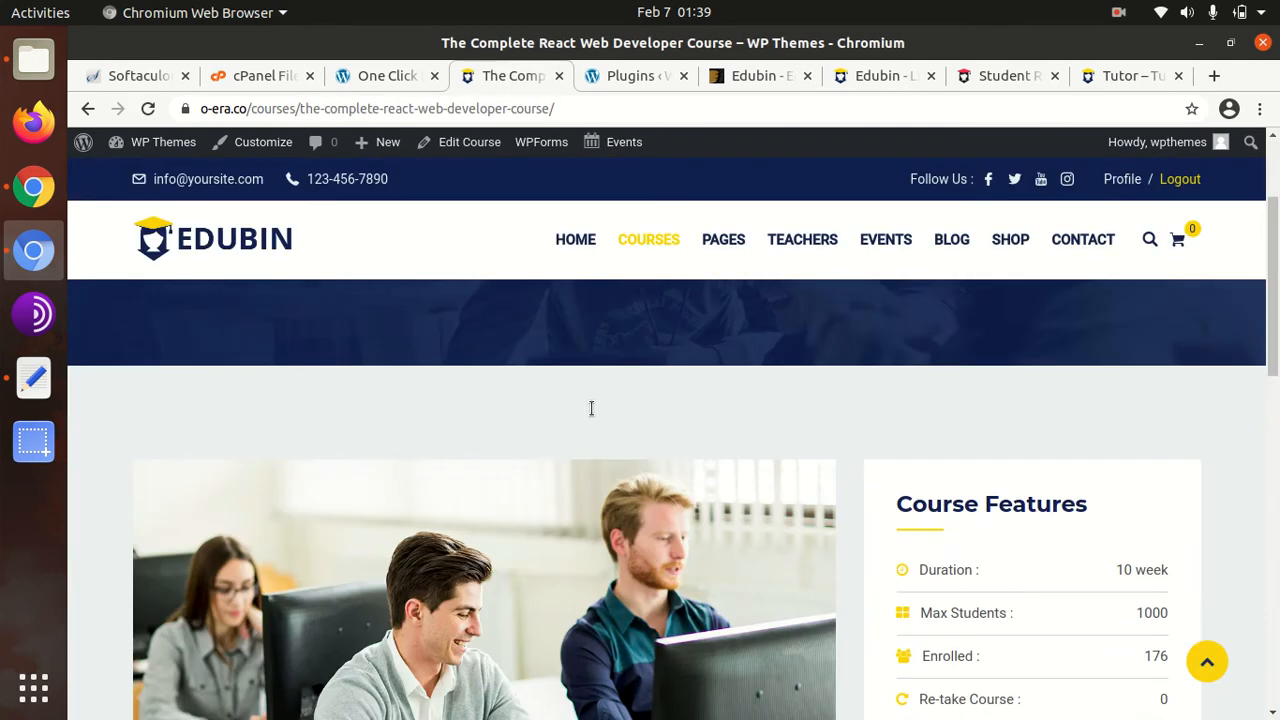
scroll(632, 342, "down", 6)
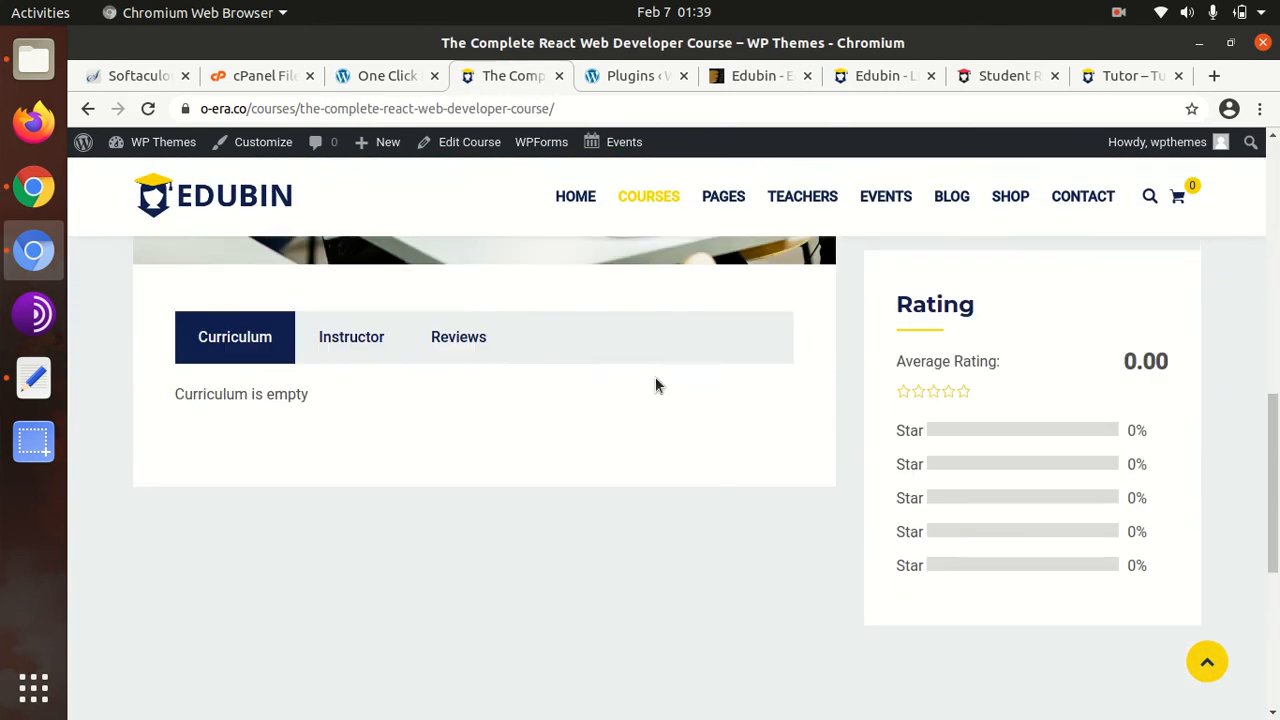
left_click(366, 343)
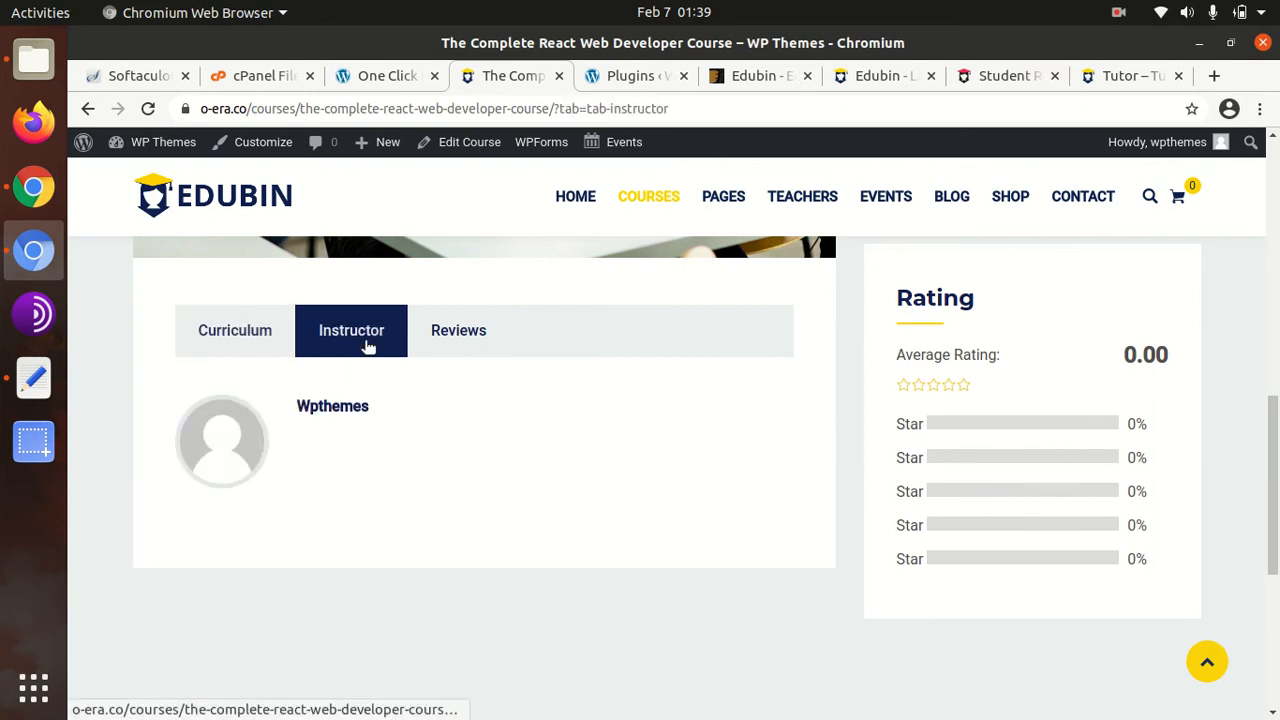
left_click(437, 343)
scroll(580, 350, "up", 6)
Step: Open the site's About Us page and look through its content
mouse_move(714, 205)
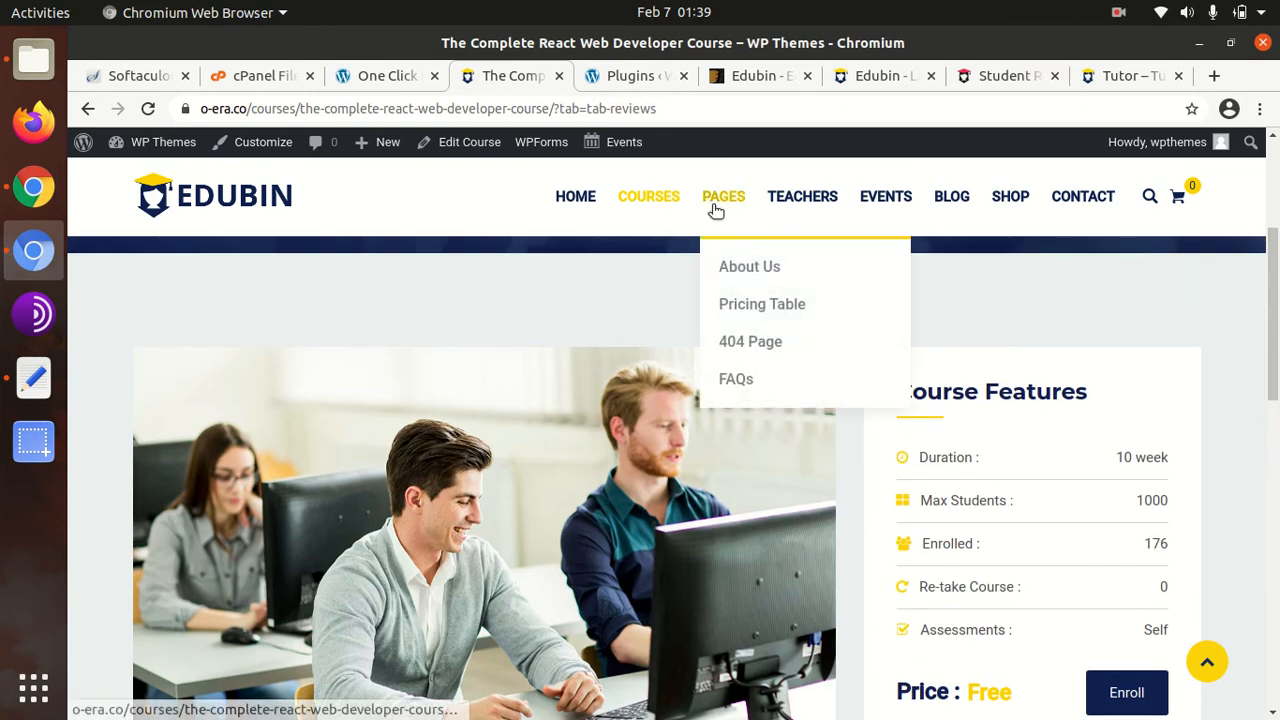
left_click(736, 277)
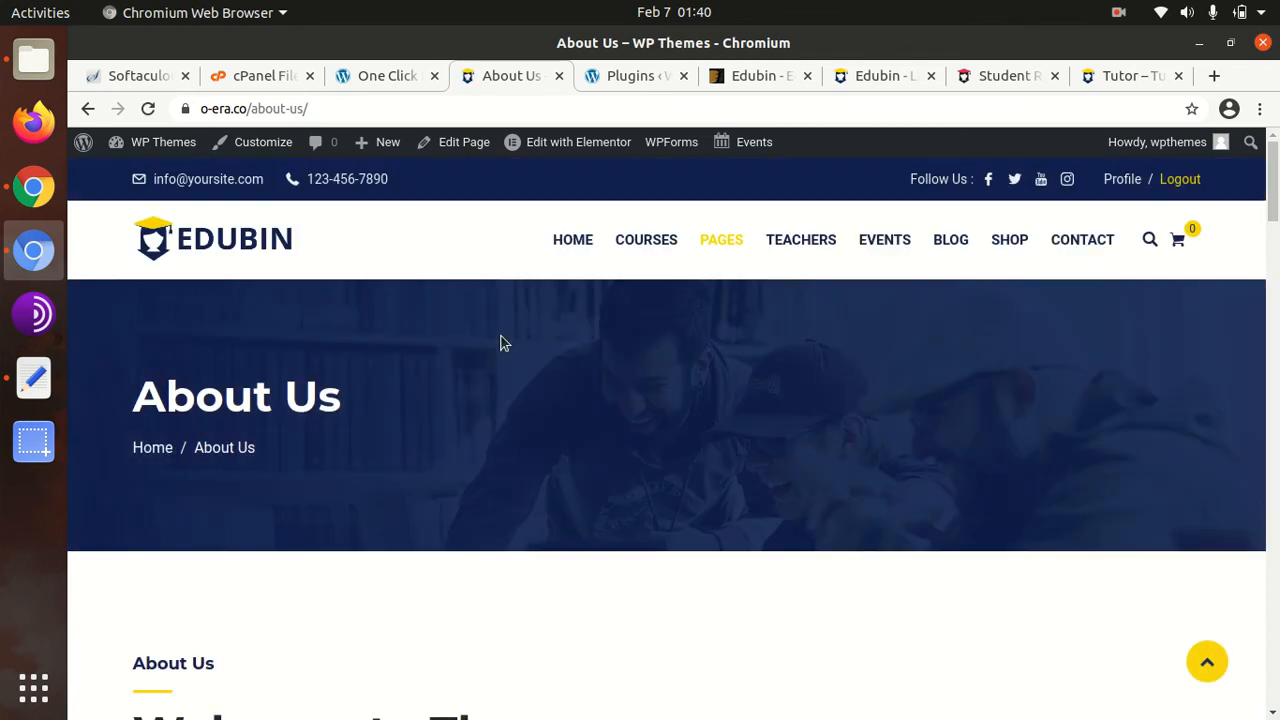
scroll(462, 364, "down", 4)
scroll(462, 372, "down", 5)
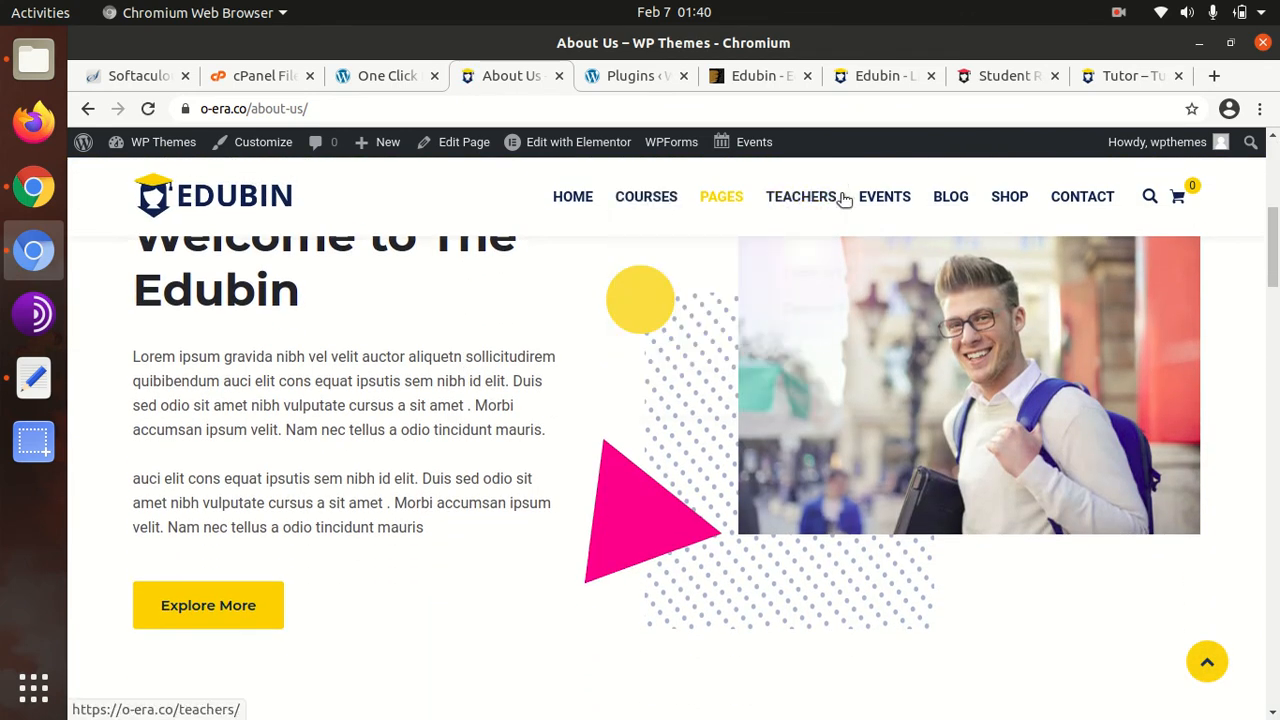
mouse_move(820, 200)
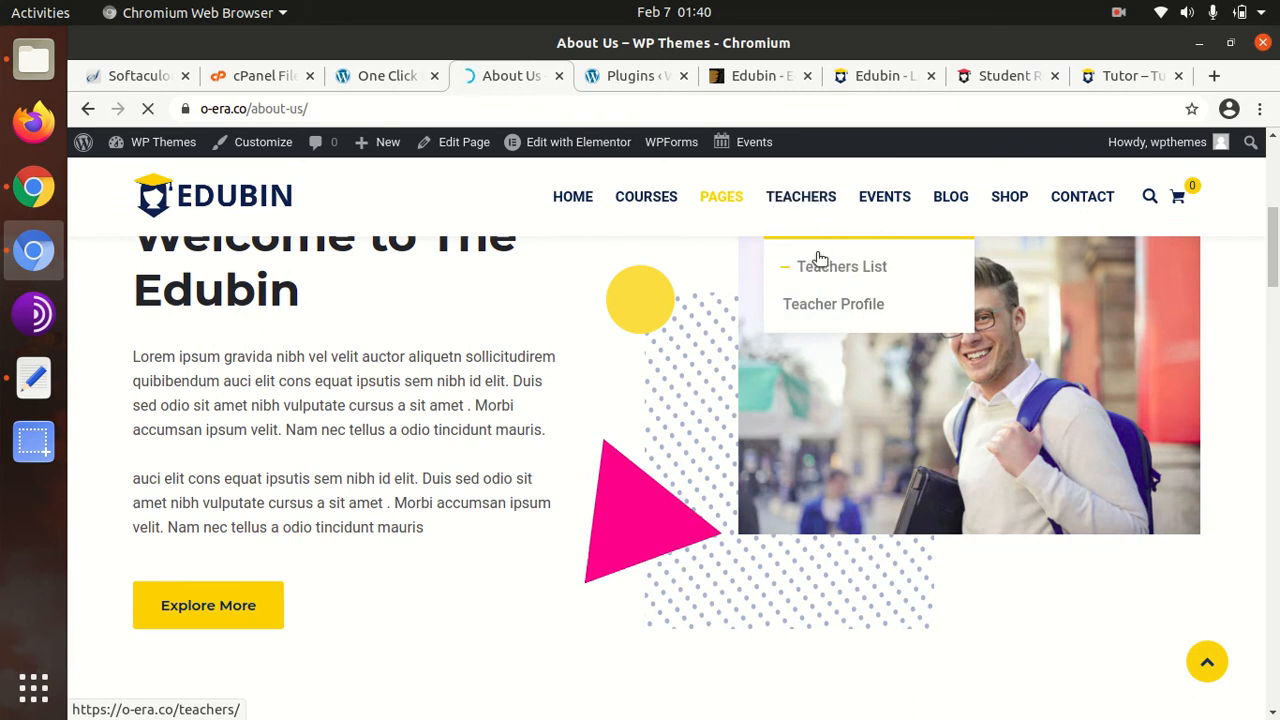
left_click(817, 258)
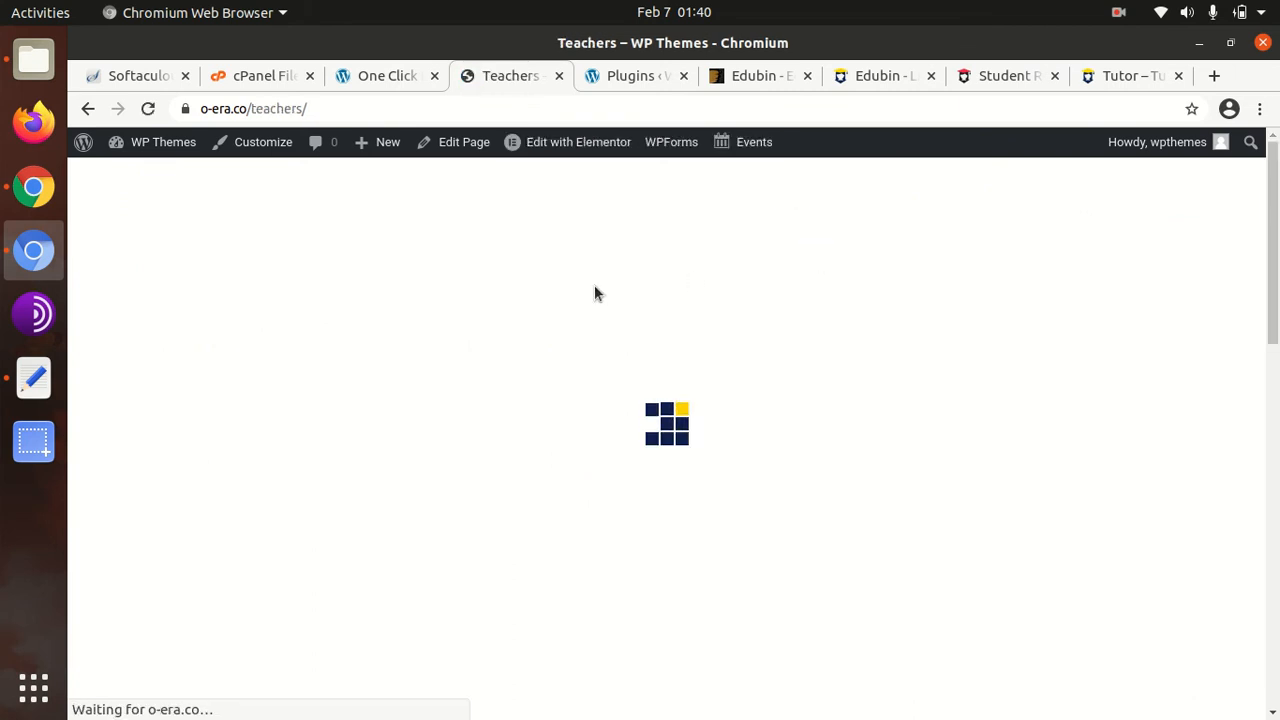
scroll(594, 293, "down", 5)
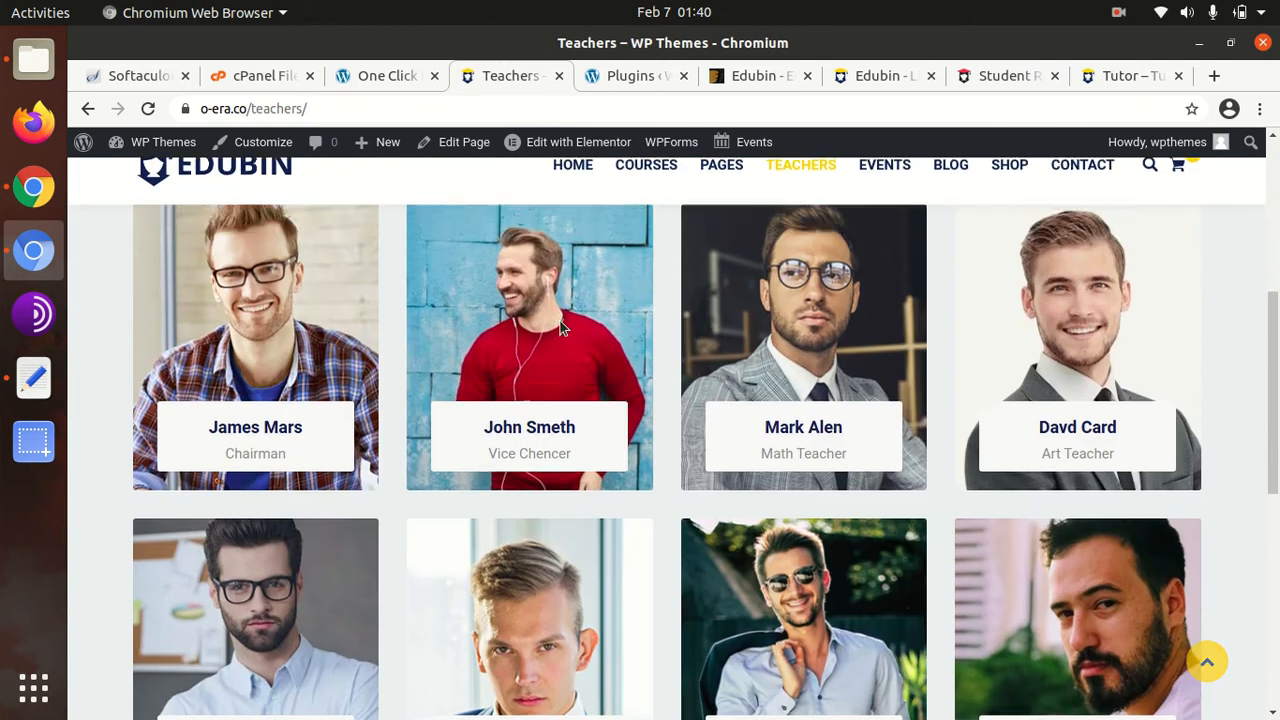
left_click(250, 345)
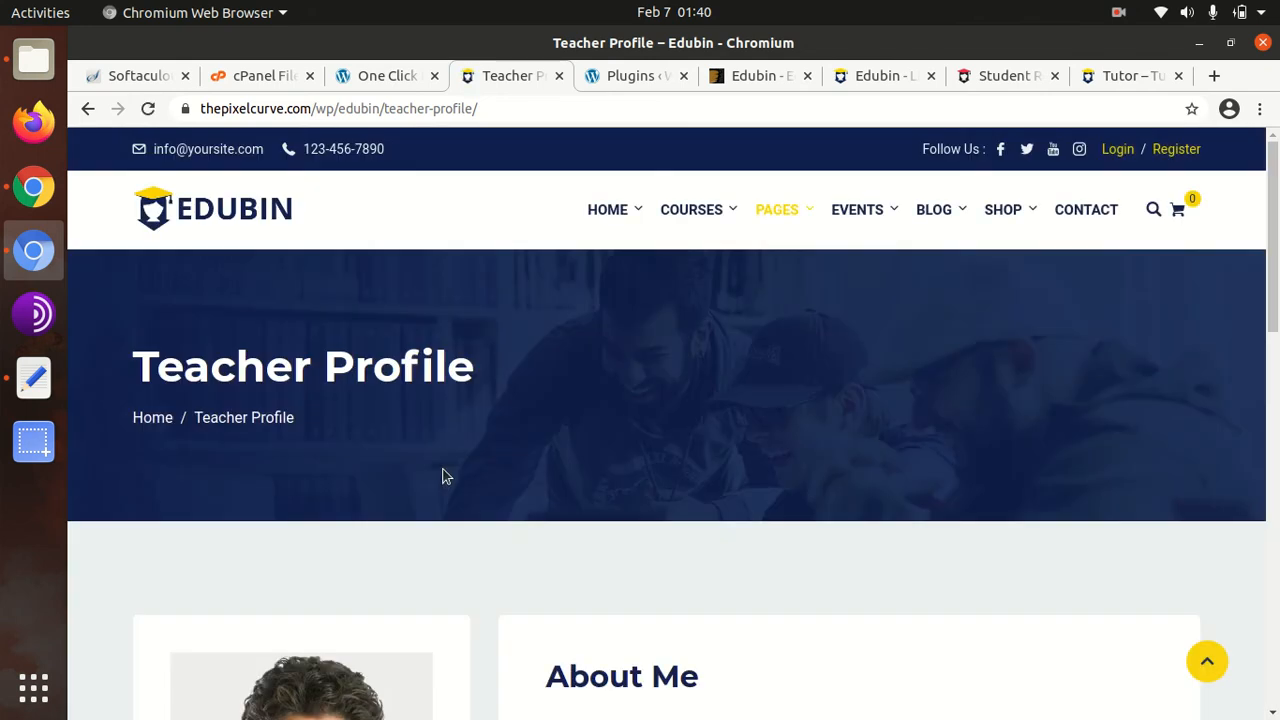
Step: Look through the teacher profile page, from the profile details and objective down to the footer
scroll(617, 467, "down", 8)
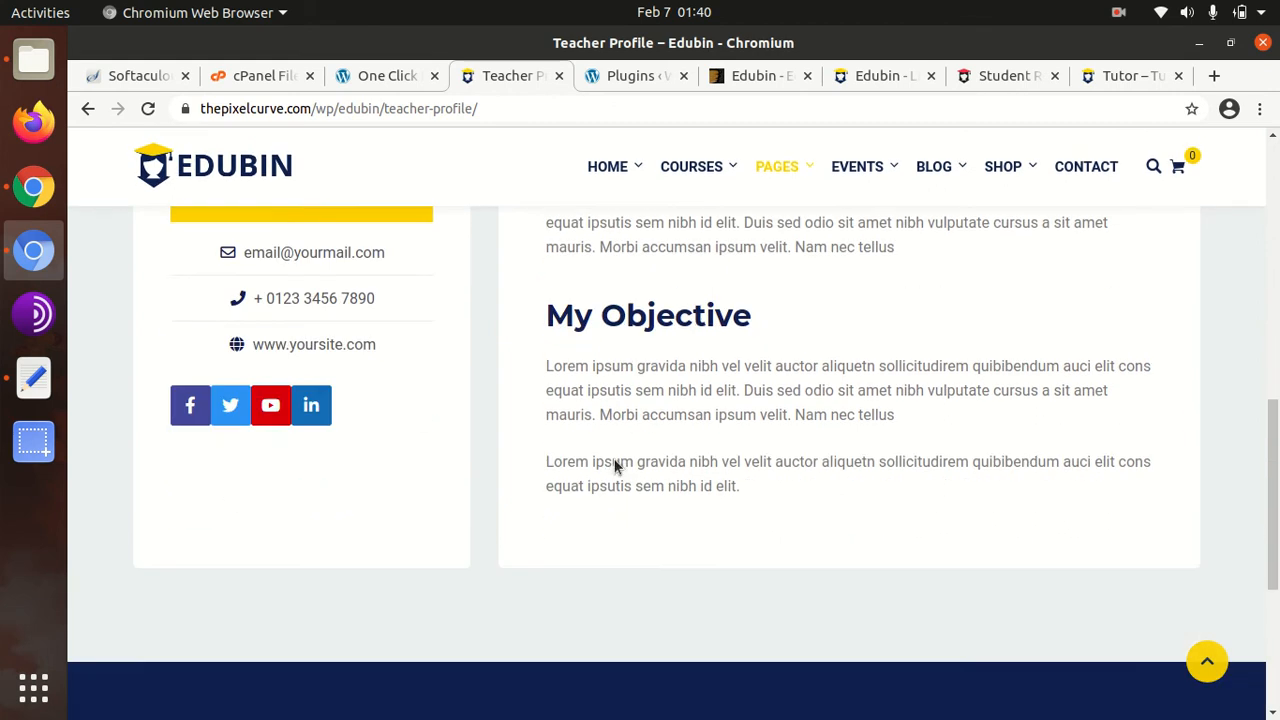
scroll(617, 467, "up", 4)
scroll(617, 467, "down", 6)
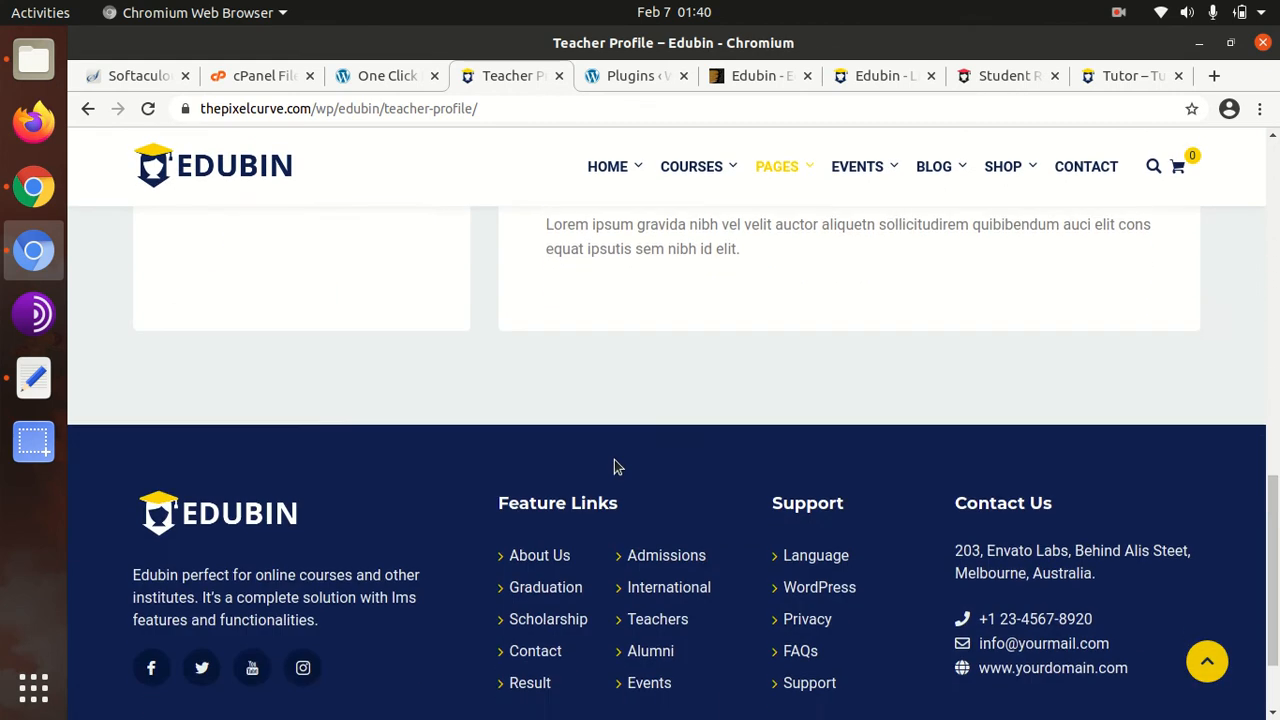
scroll(440, 468, "down", 2)
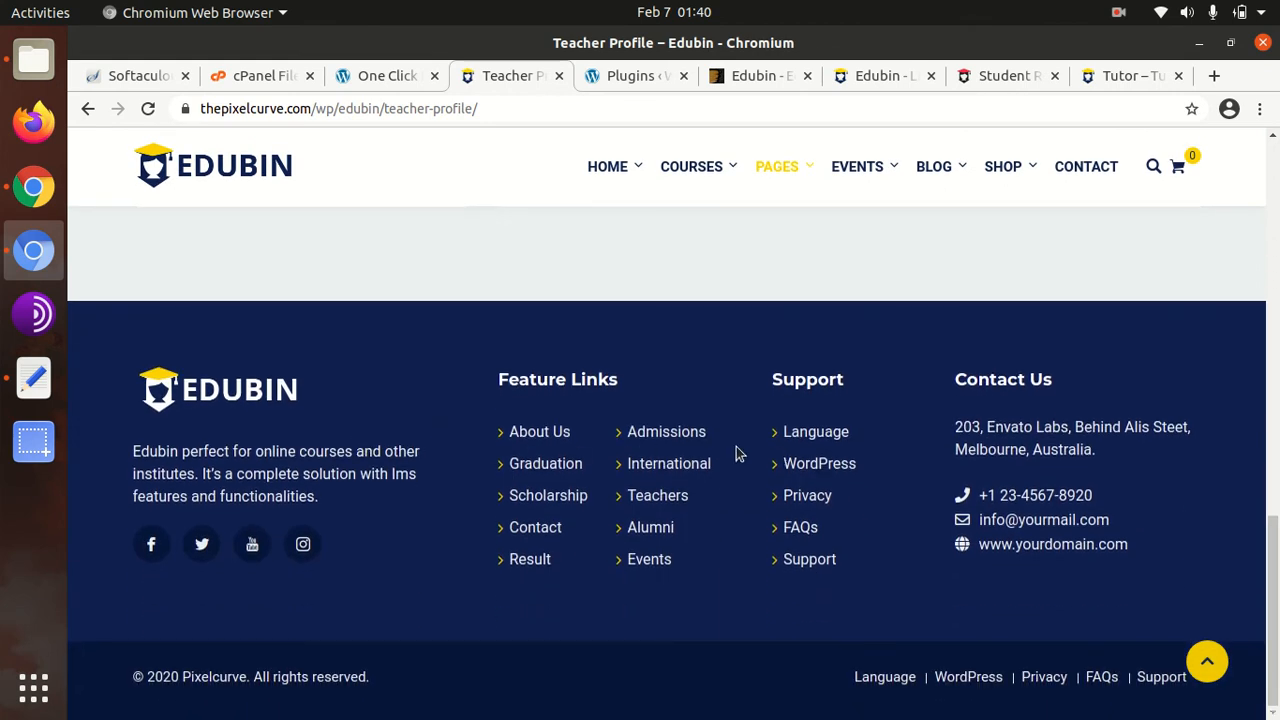
scroll(674, 471, "up", 8)
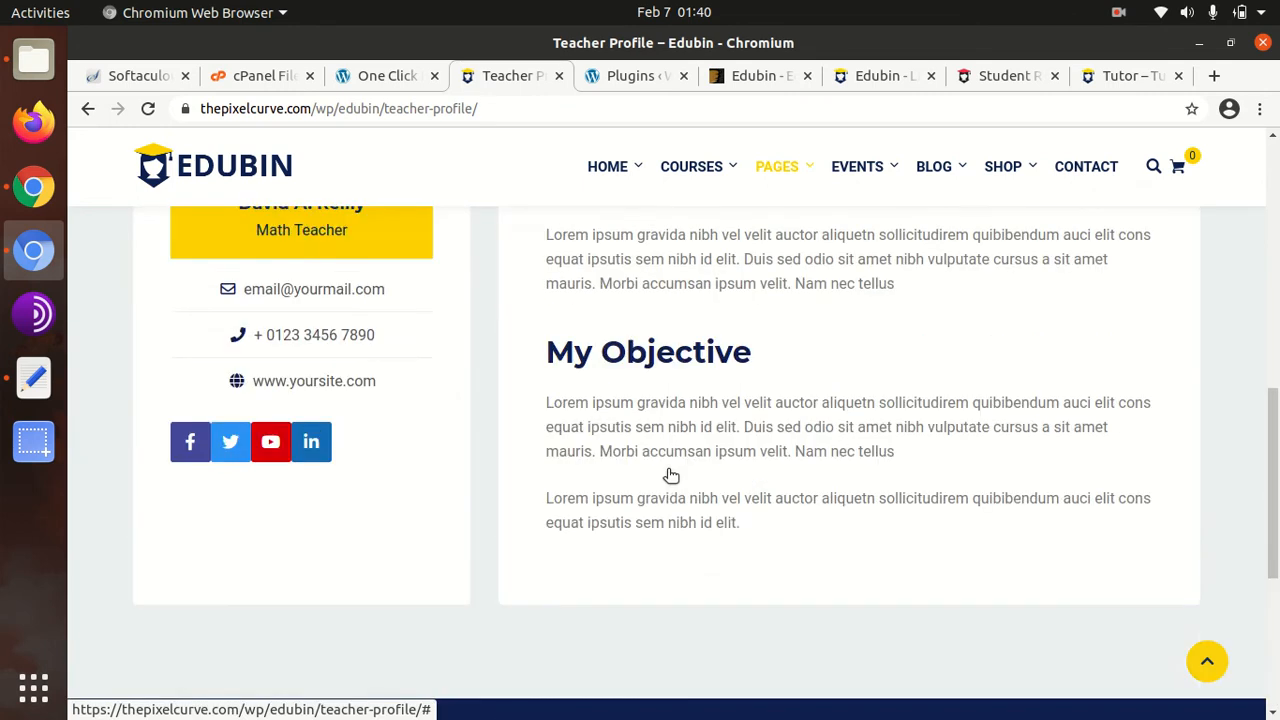
scroll(670, 475, "up", 3)
Step: Open the Course Grid 2 page from the site's course navigation and close the Plugins browser tab
mouse_move(676, 215)
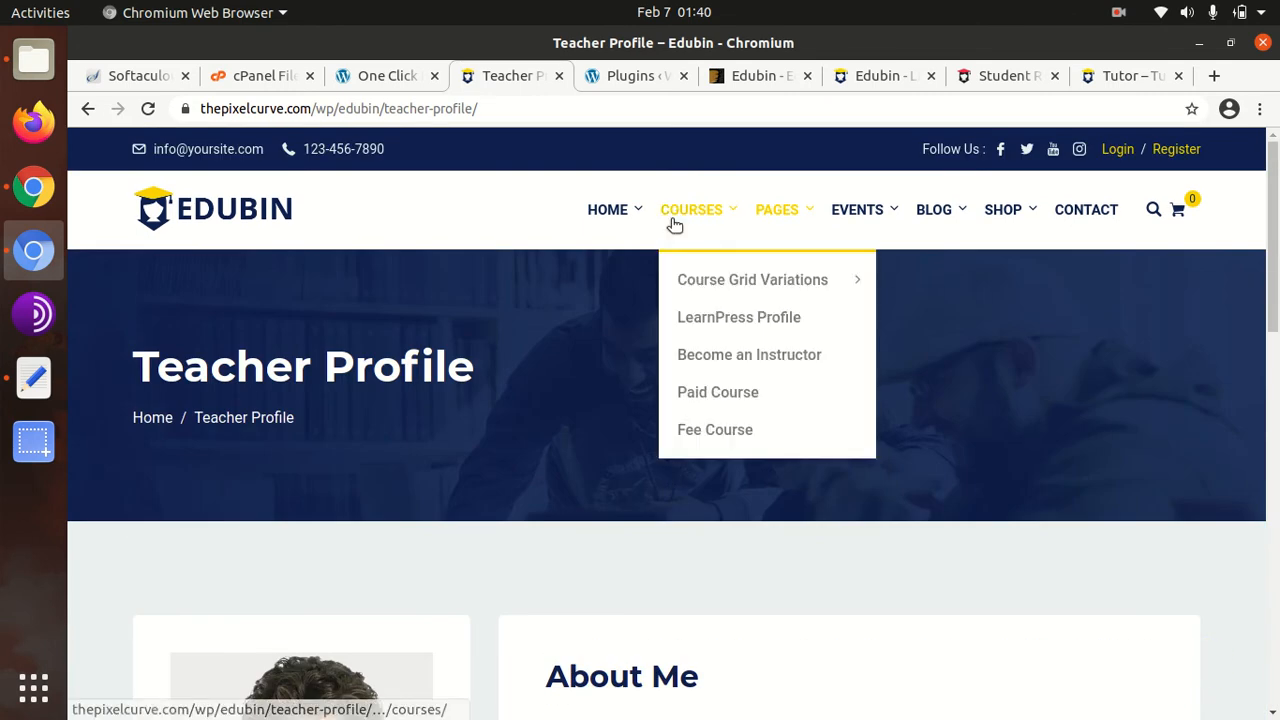
mouse_move(749, 283)
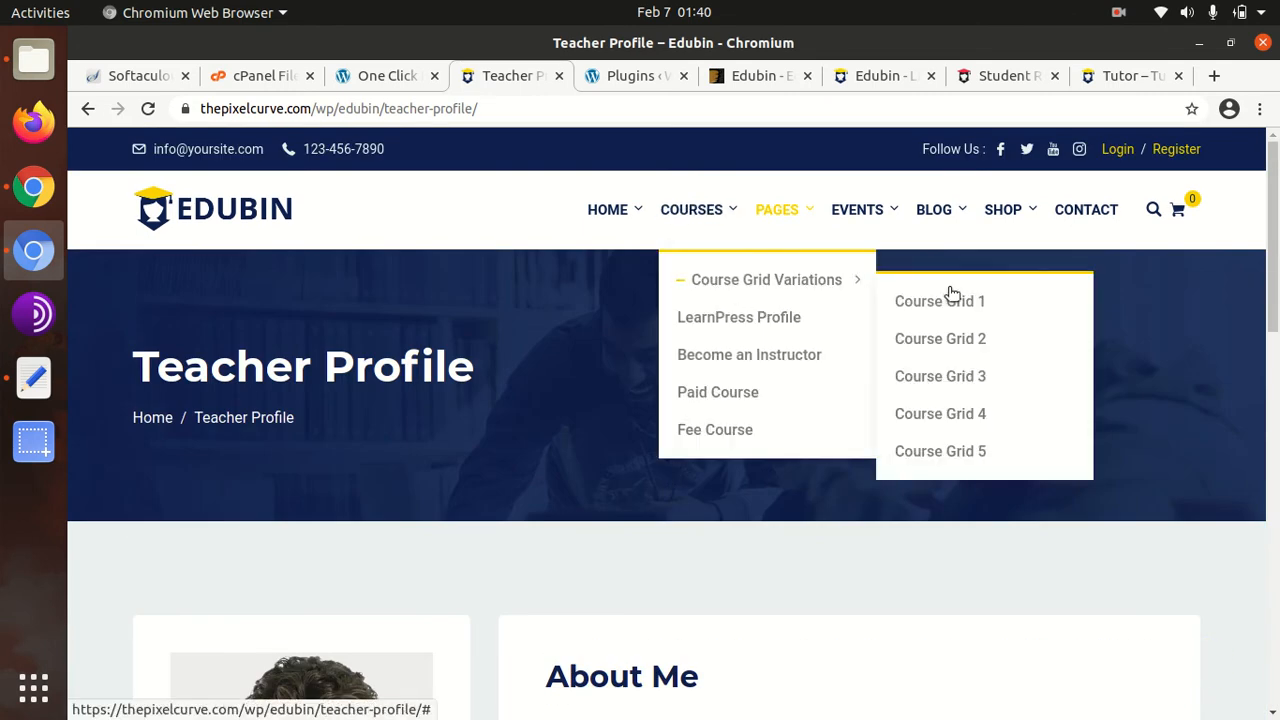
left_click(942, 346)
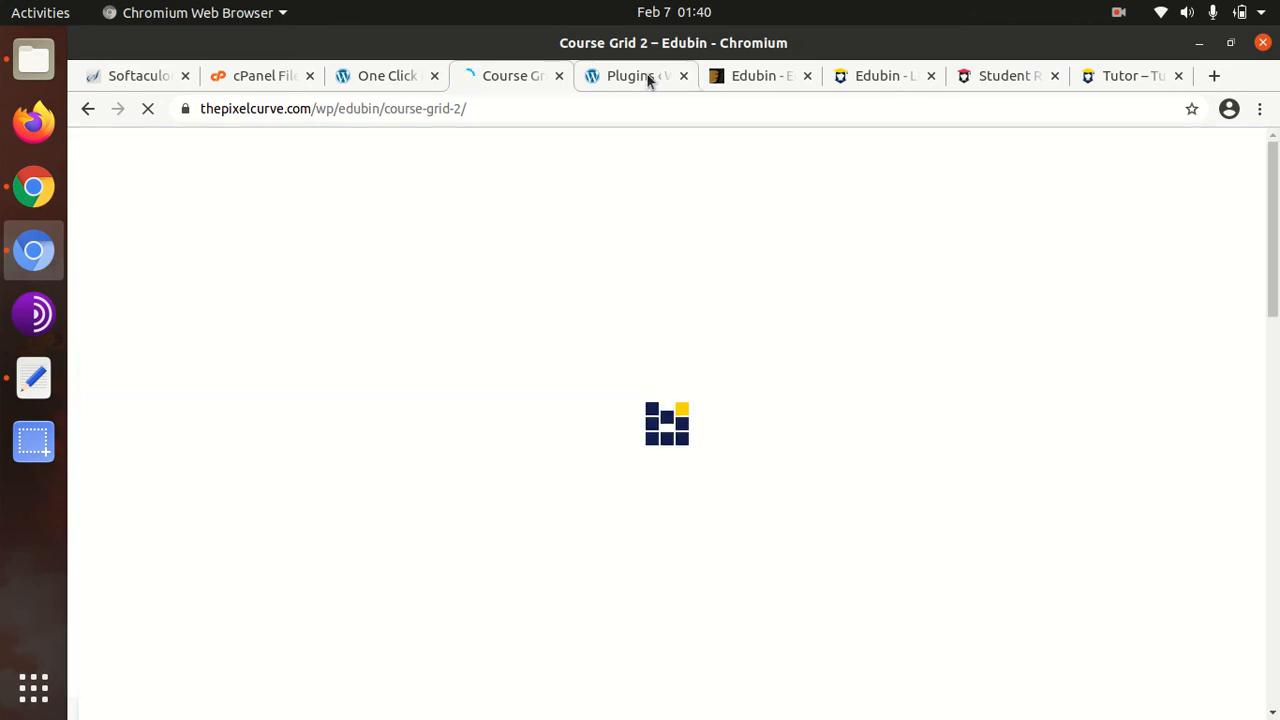
left_click(655, 76)
left_click(683, 76)
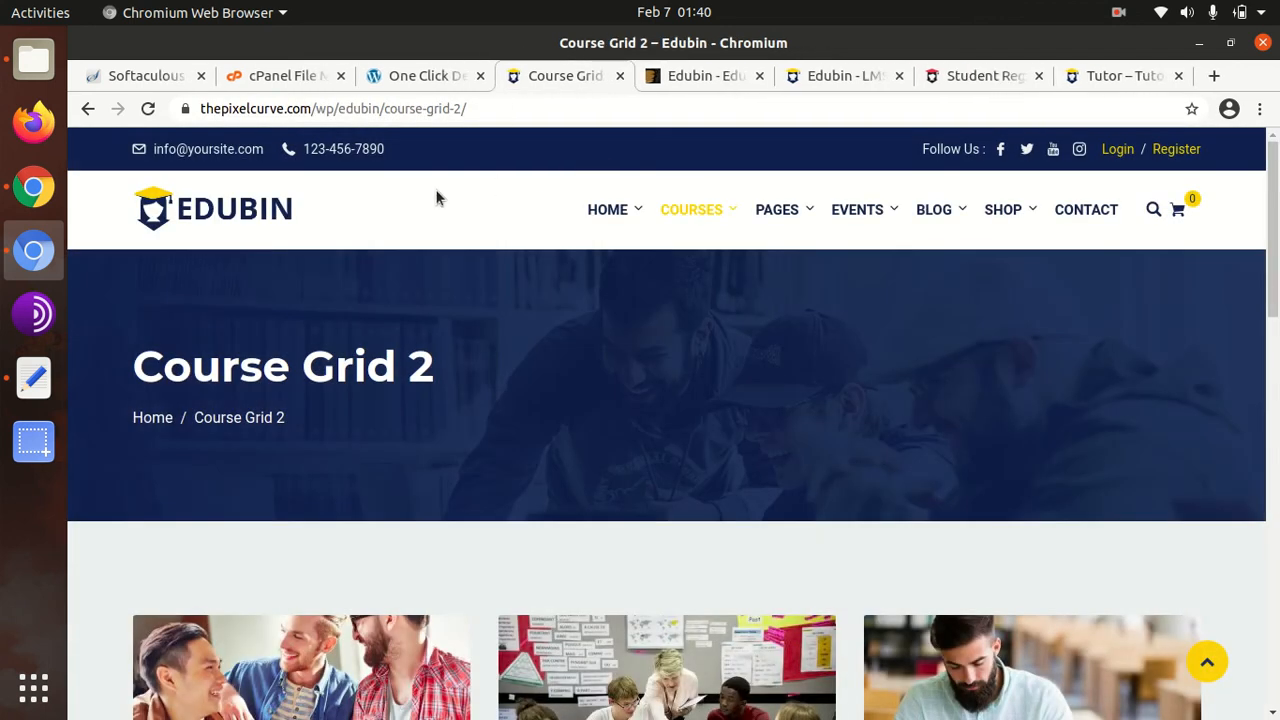
Step: Return to the WordPress admin after the demo import, open the Dashboard and look through its notices and welcome section
left_click(422, 80)
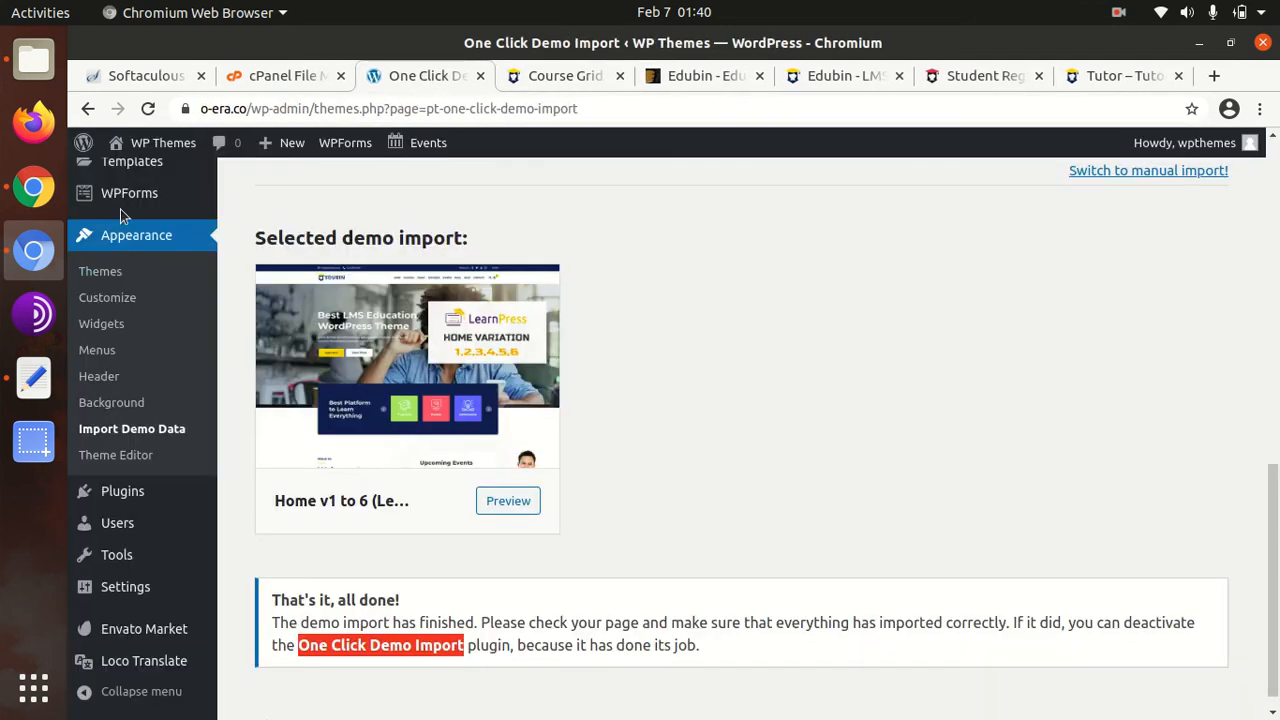
scroll(117, 233, "up", 10)
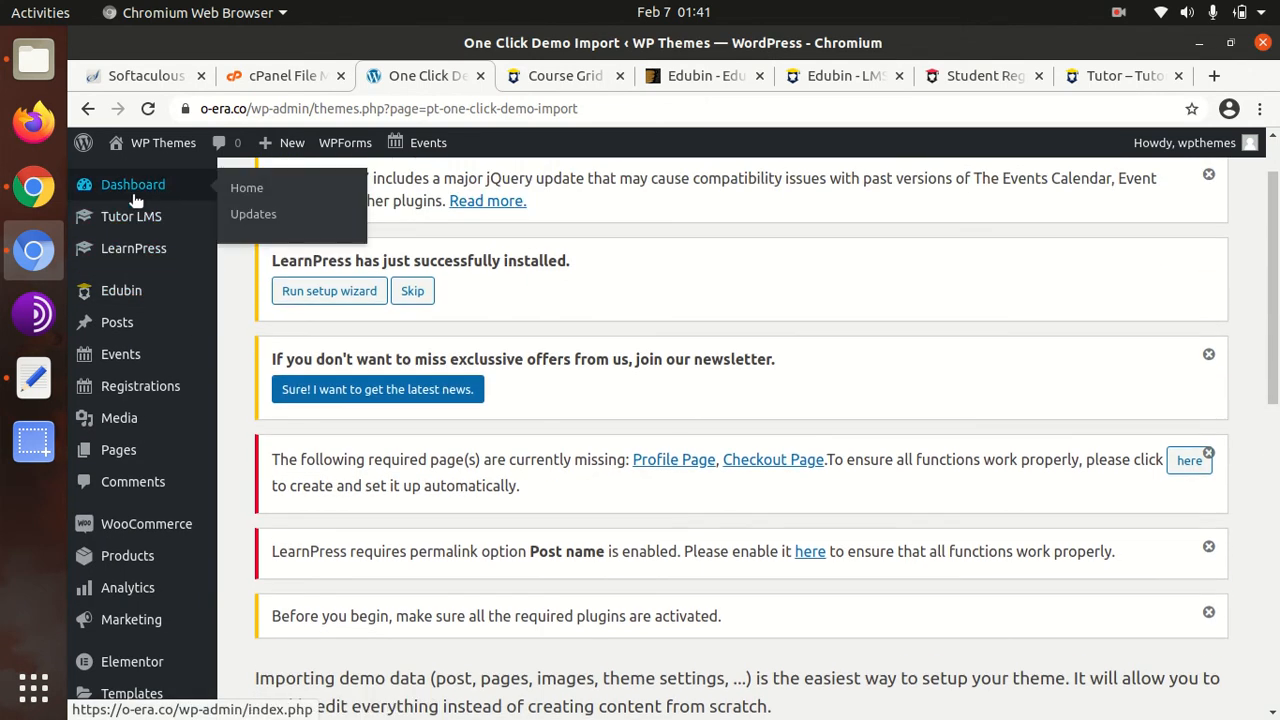
left_click(135, 199)
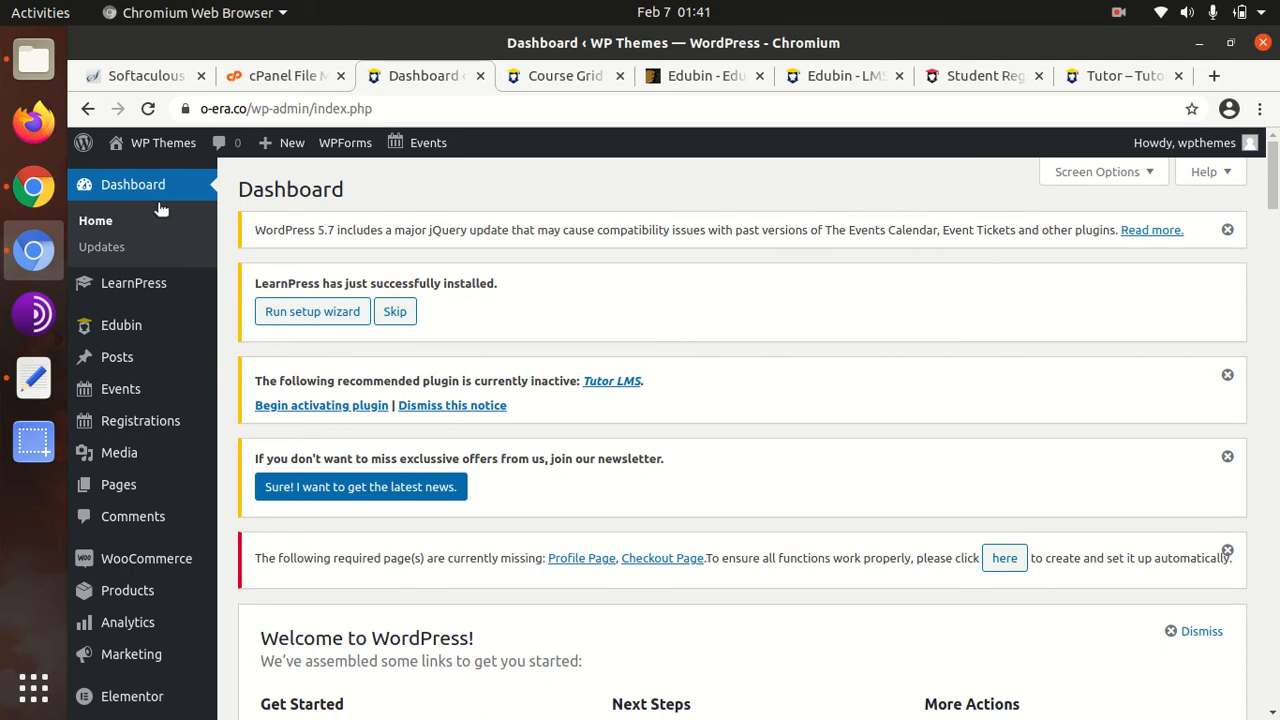
scroll(559, 296, "down", 4)
scroll(559, 296, "up", 3)
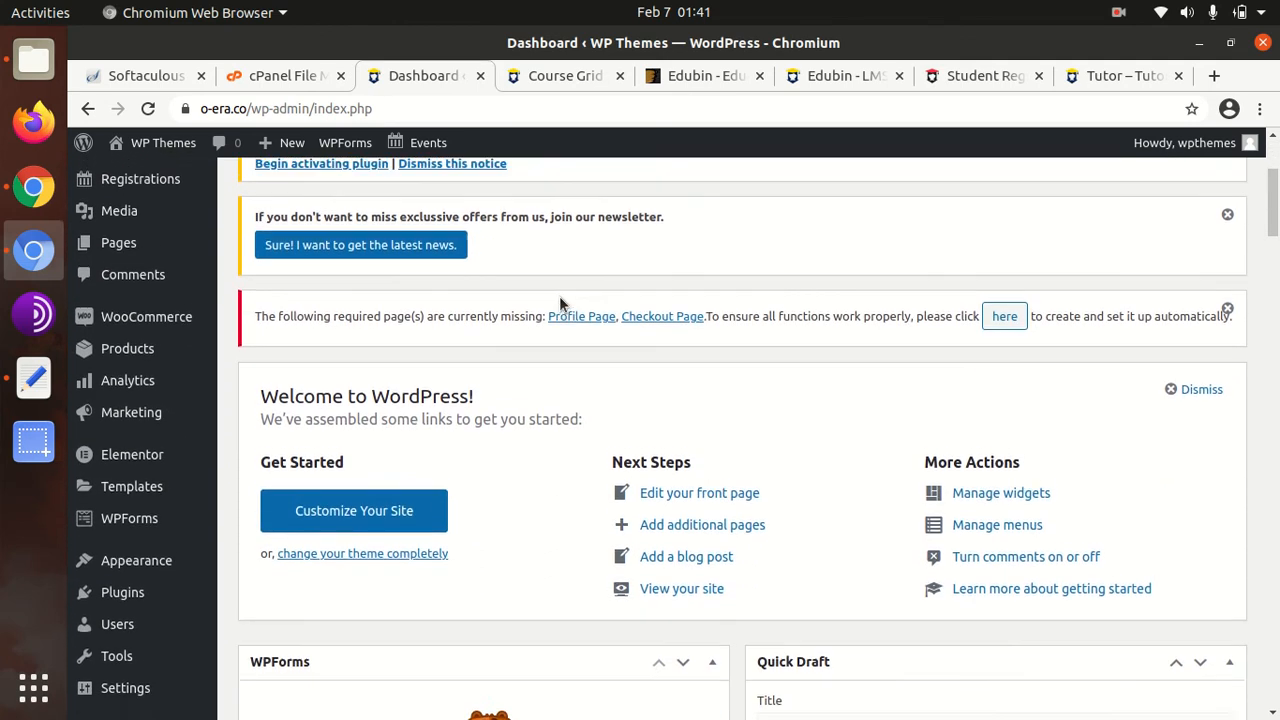
scroll(230, 340, "up", 1)
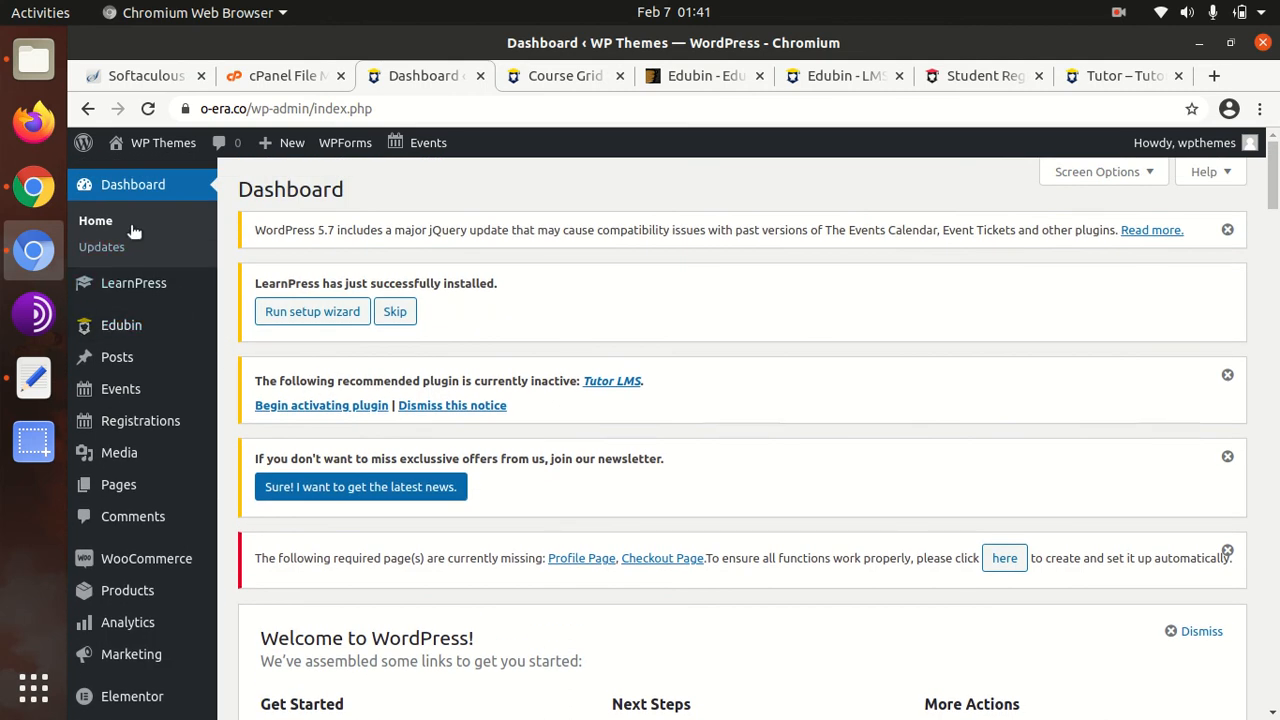
Step: Open the LearnPress Courses list in a separate browser tab and look through the imported courses
mouse_move(143, 286)
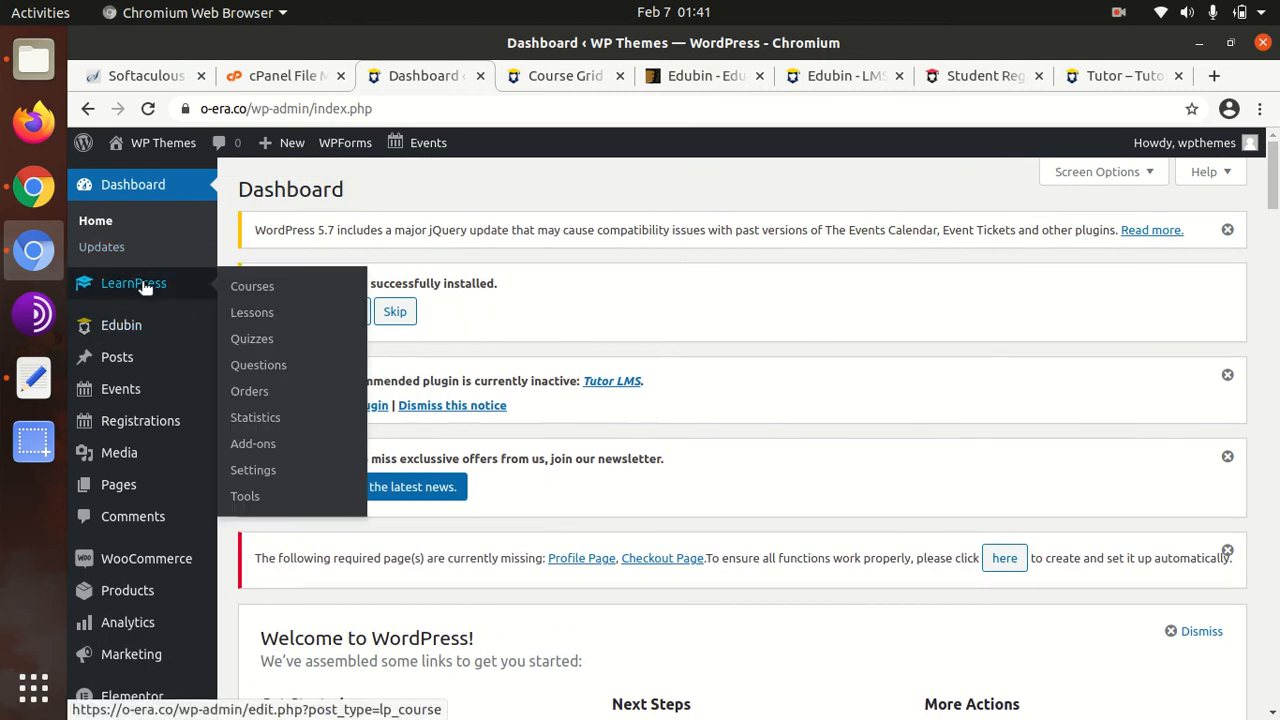
middle_click(263, 291)
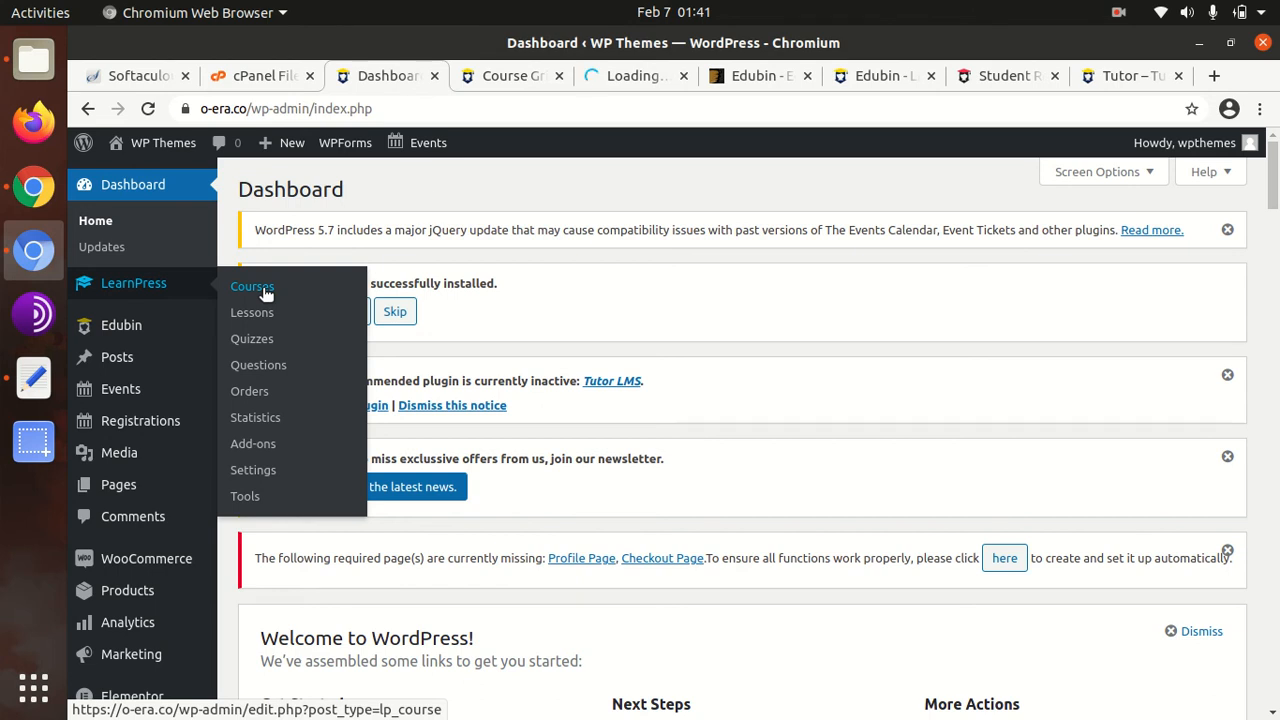
left_click(603, 75)
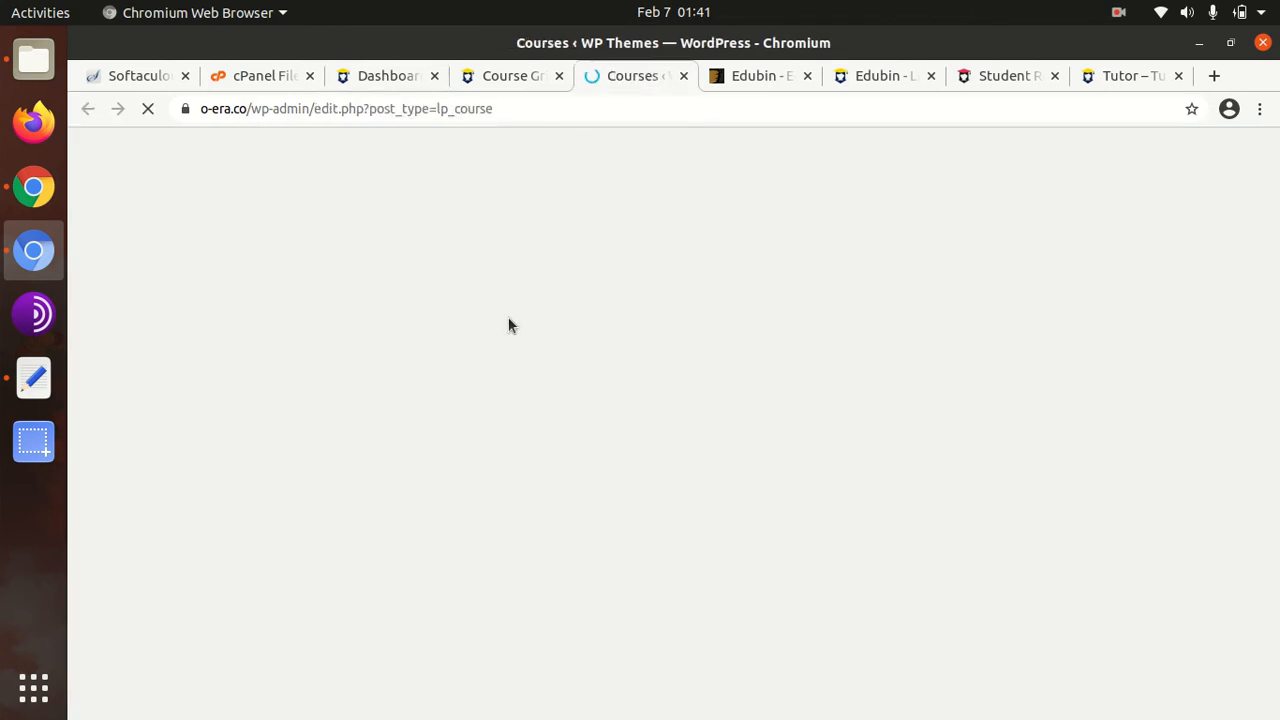
scroll(508, 325, "down", 5)
scroll(451, 370, "down", 2)
scroll(436, 369, "up", 6)
scroll(436, 369, "up", 1)
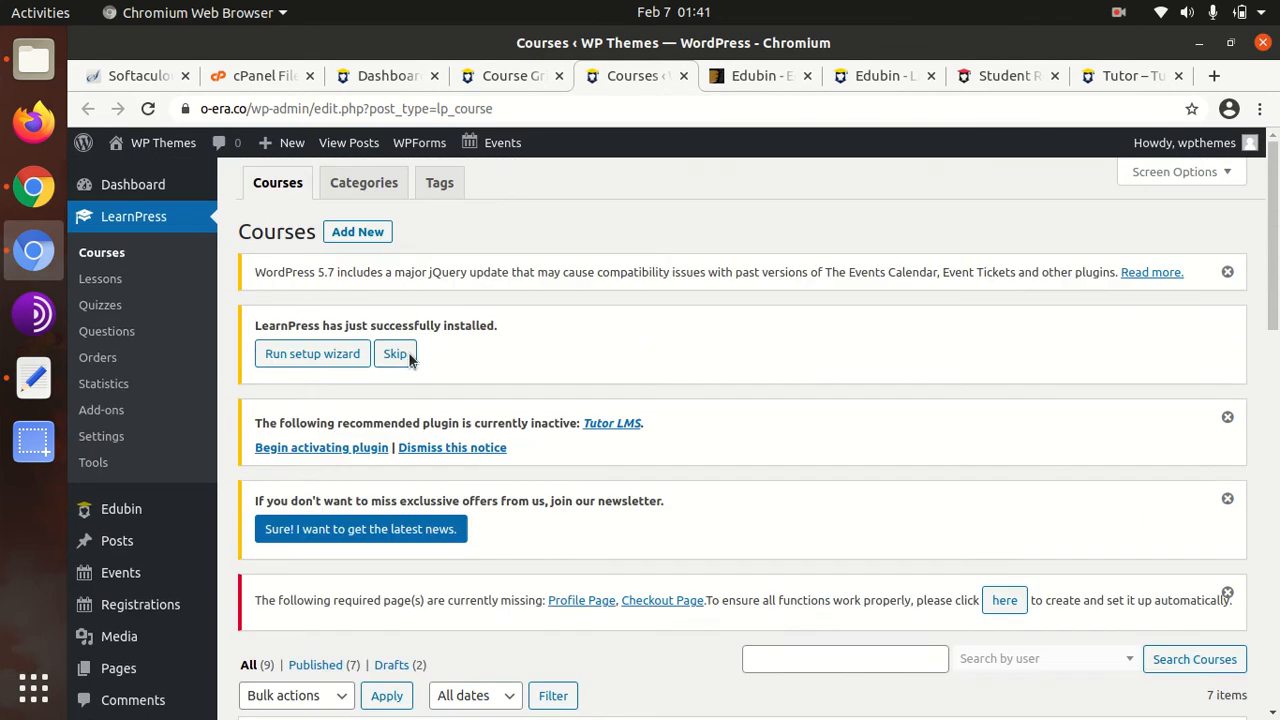
Step: Open the LearnPress course categories and look through the category form and list
left_click(345, 190)
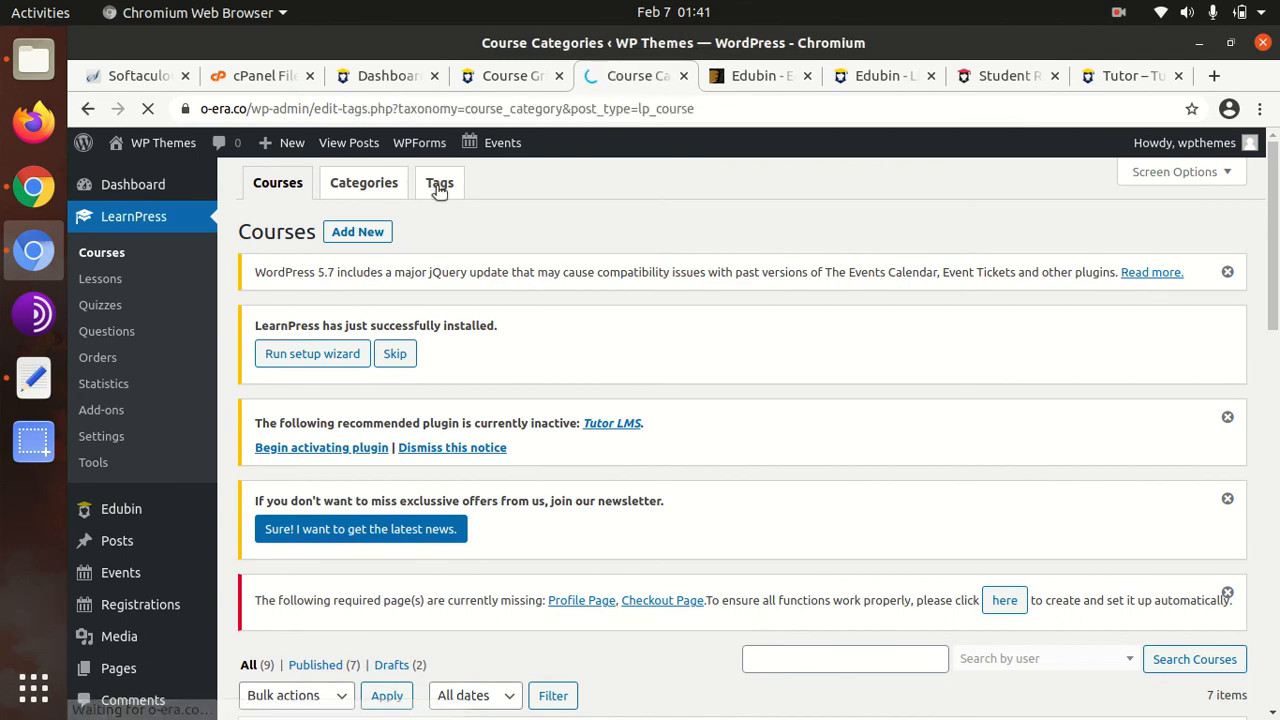
scroll(410, 304, "down", 3)
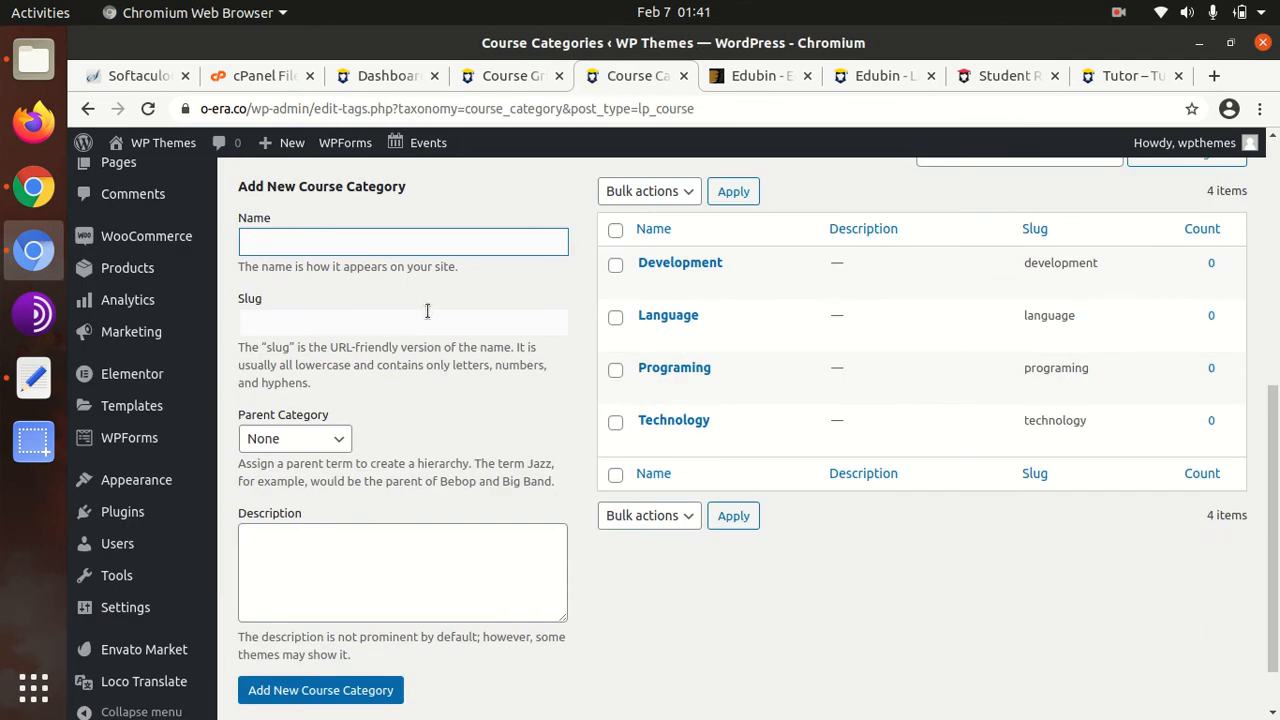
scroll(515, 363, "up", 5)
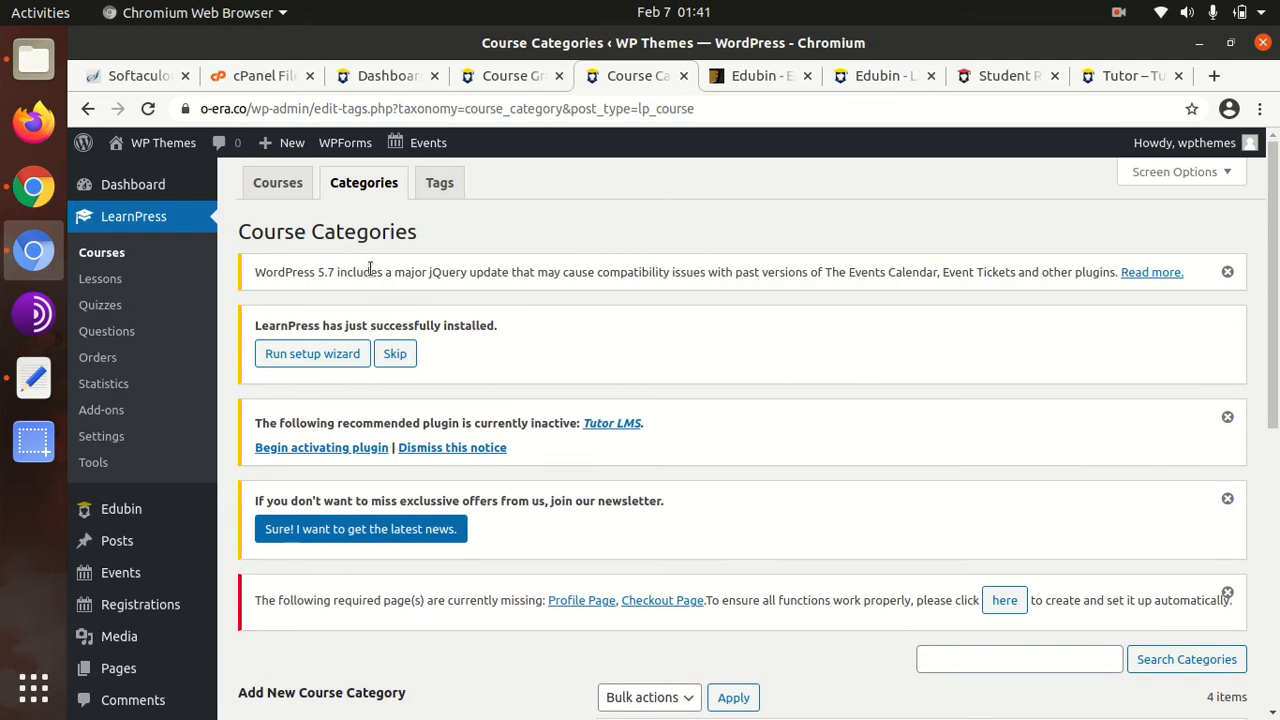
Step: Return to the Courses list and open the 30 Days Weight Loss Yoga & Fitness Course for editing
left_click(280, 186)
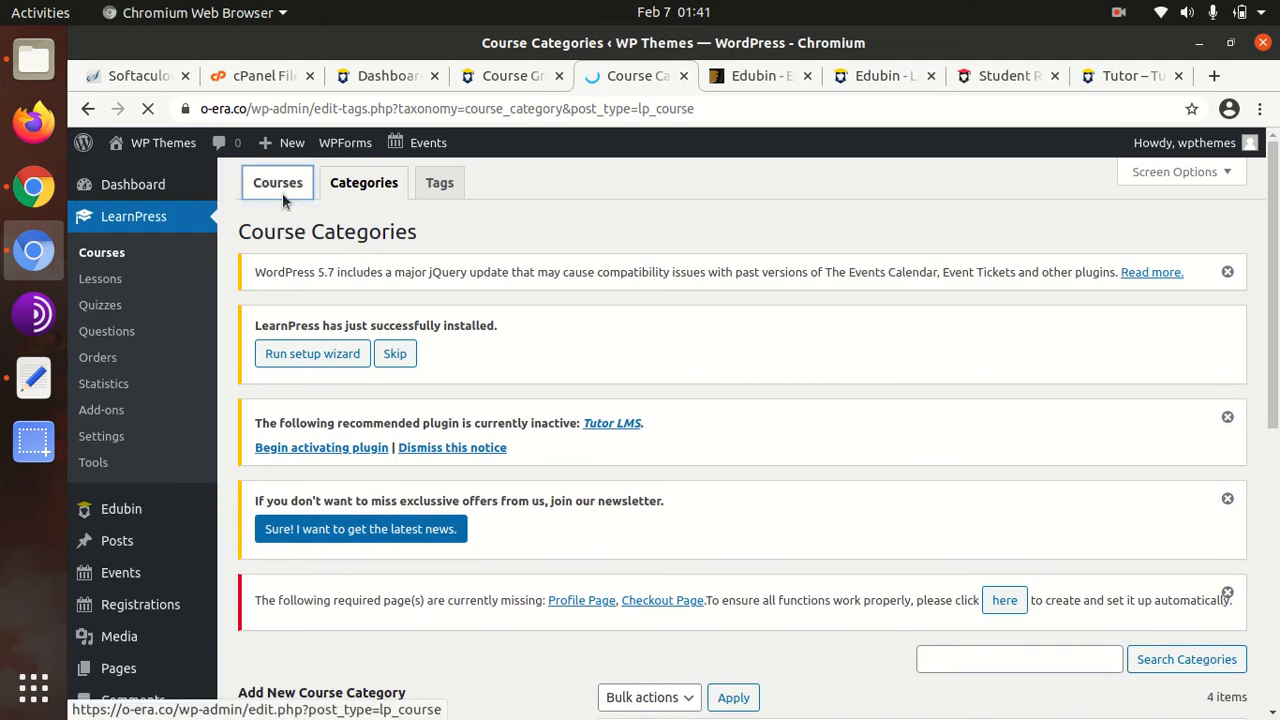
scroll(413, 383, "down", 3)
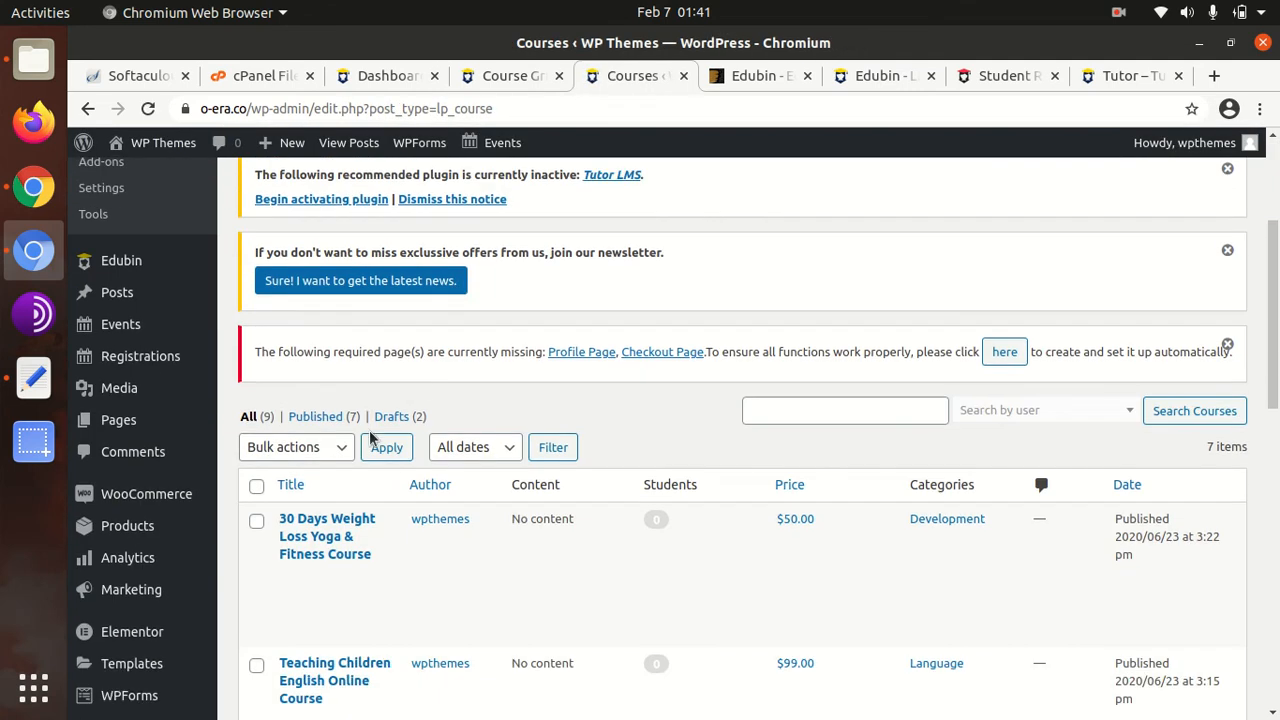
scroll(400, 420, "down", 2)
left_click(289, 428)
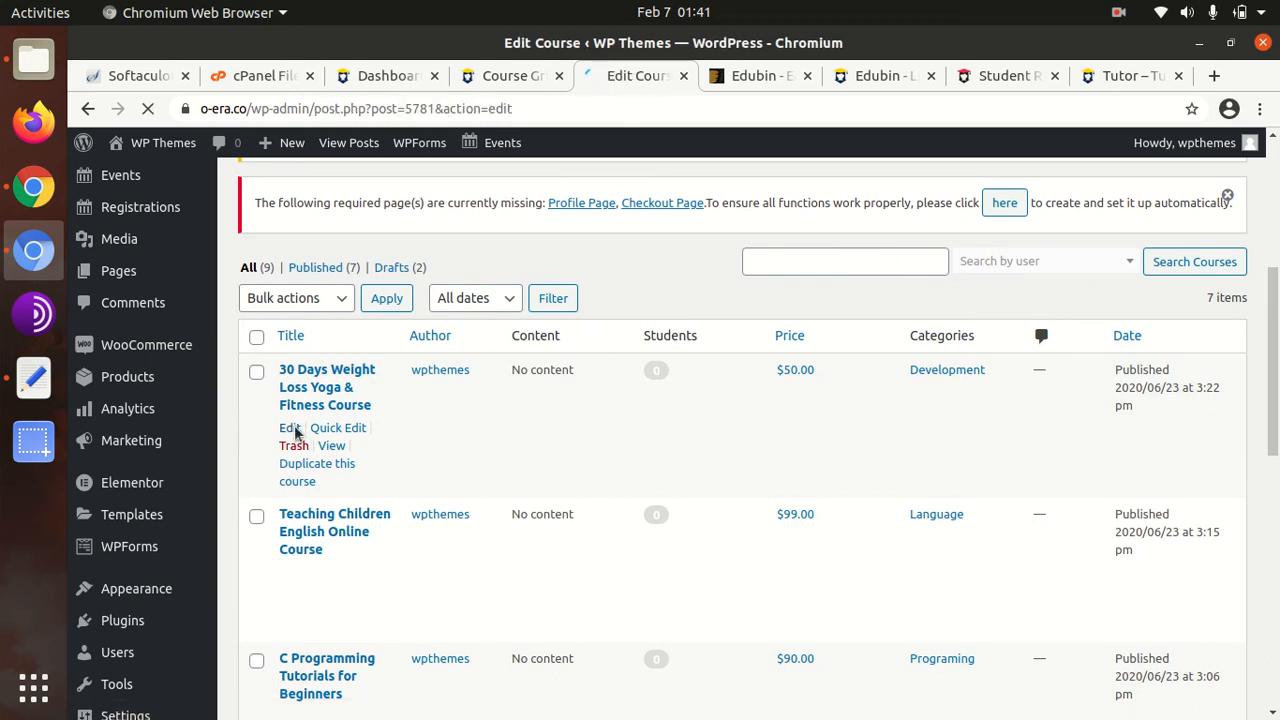
Step: Examine the course's description, curriculum section and General course settings
scroll(368, 410, "down", 2)
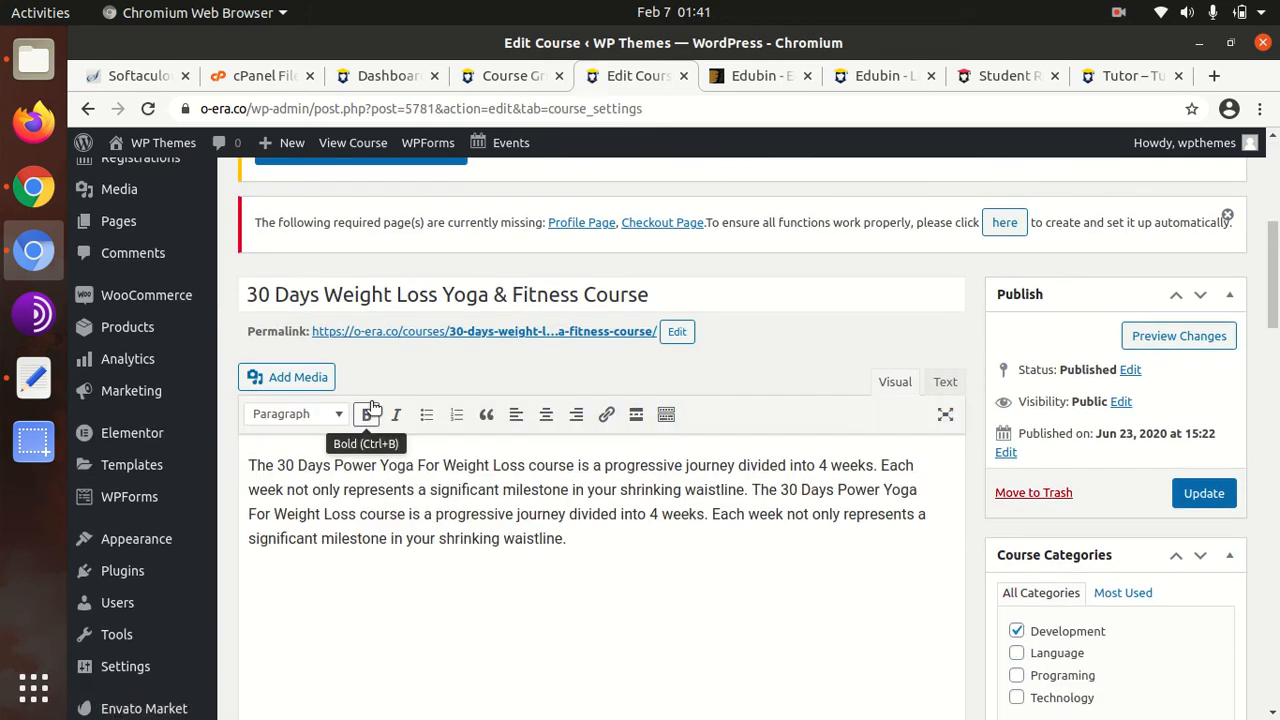
scroll(369, 400, "down", 4)
scroll(369, 400, "down", 4)
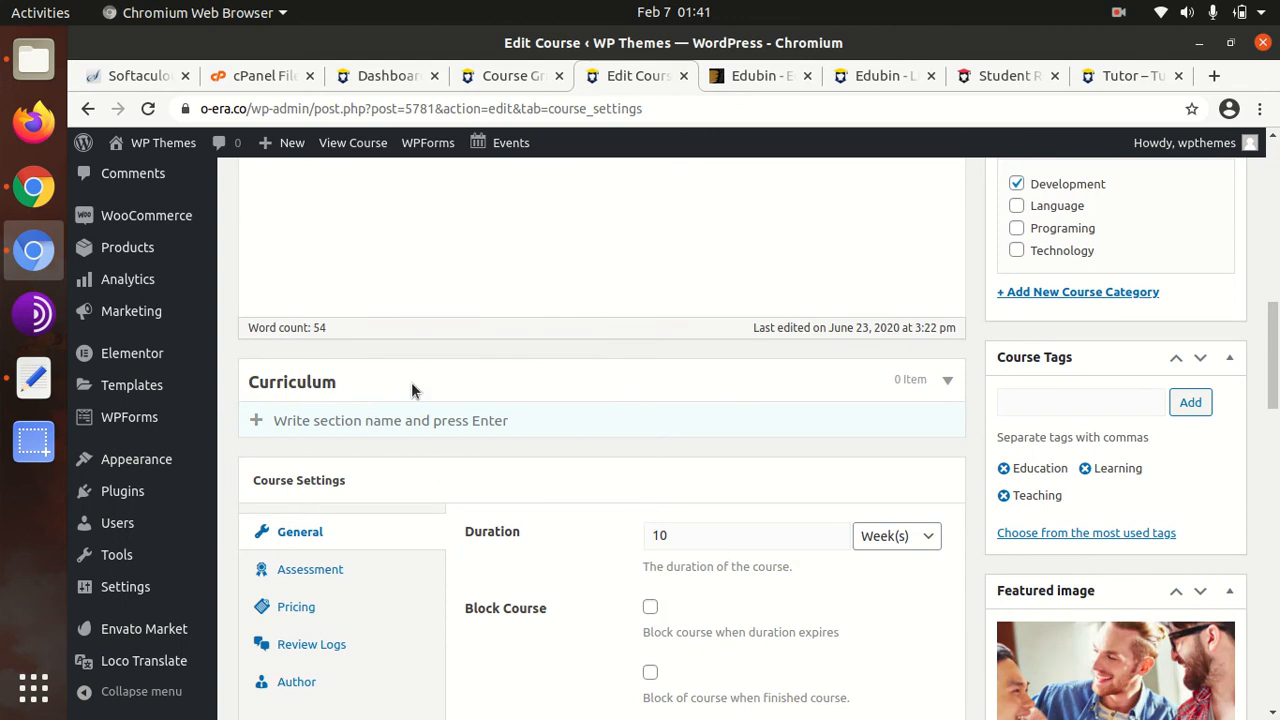
scroll(405, 385, "up", 5)
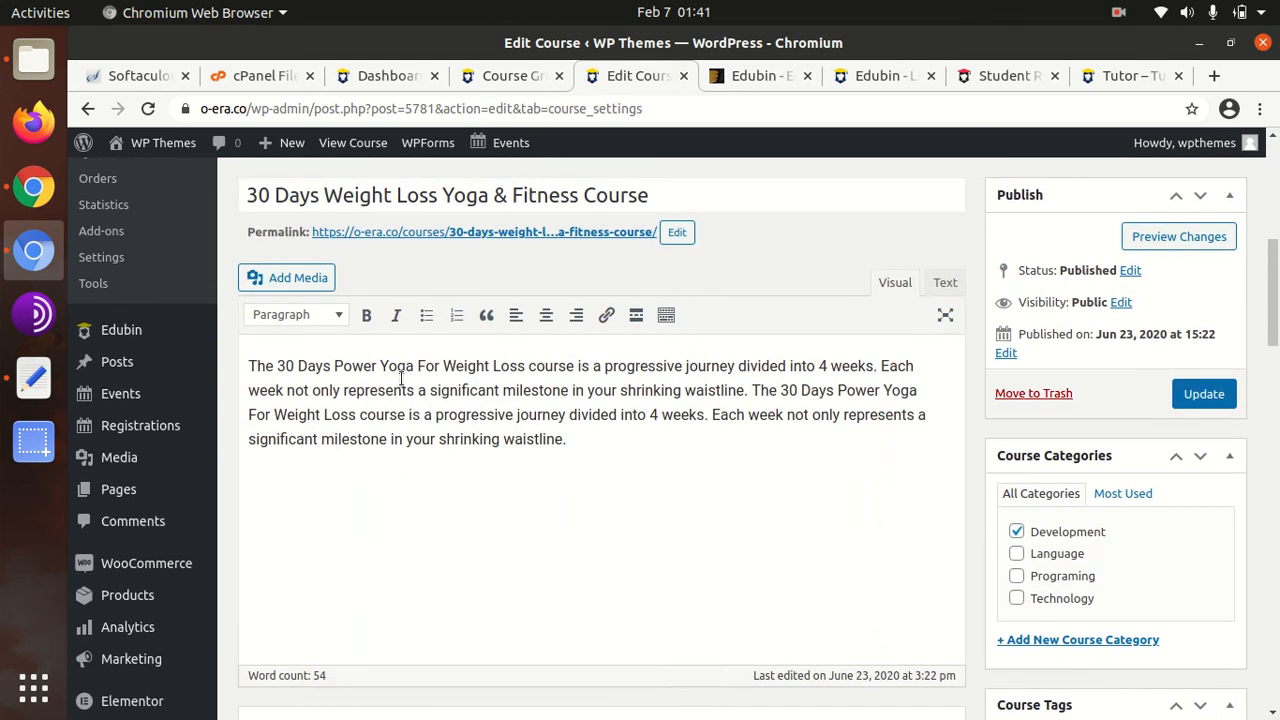
scroll(373, 480, "down", 6)
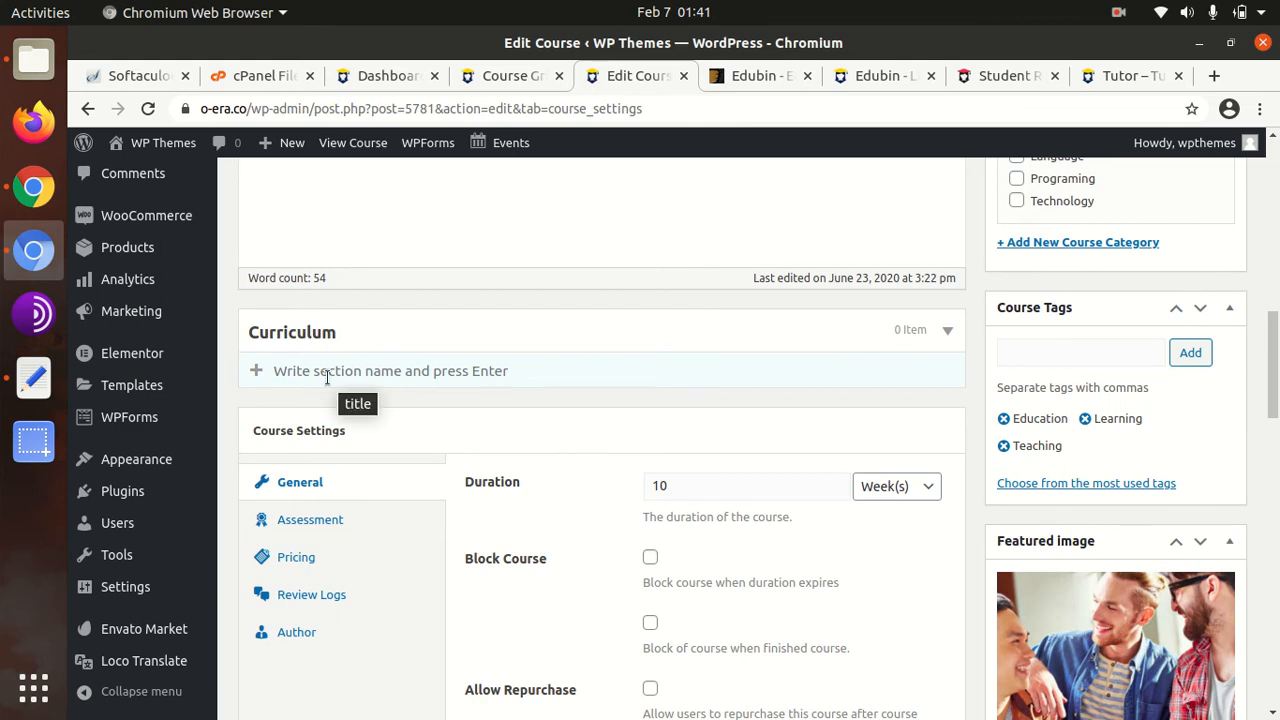
scroll(560, 400, "down", 3)
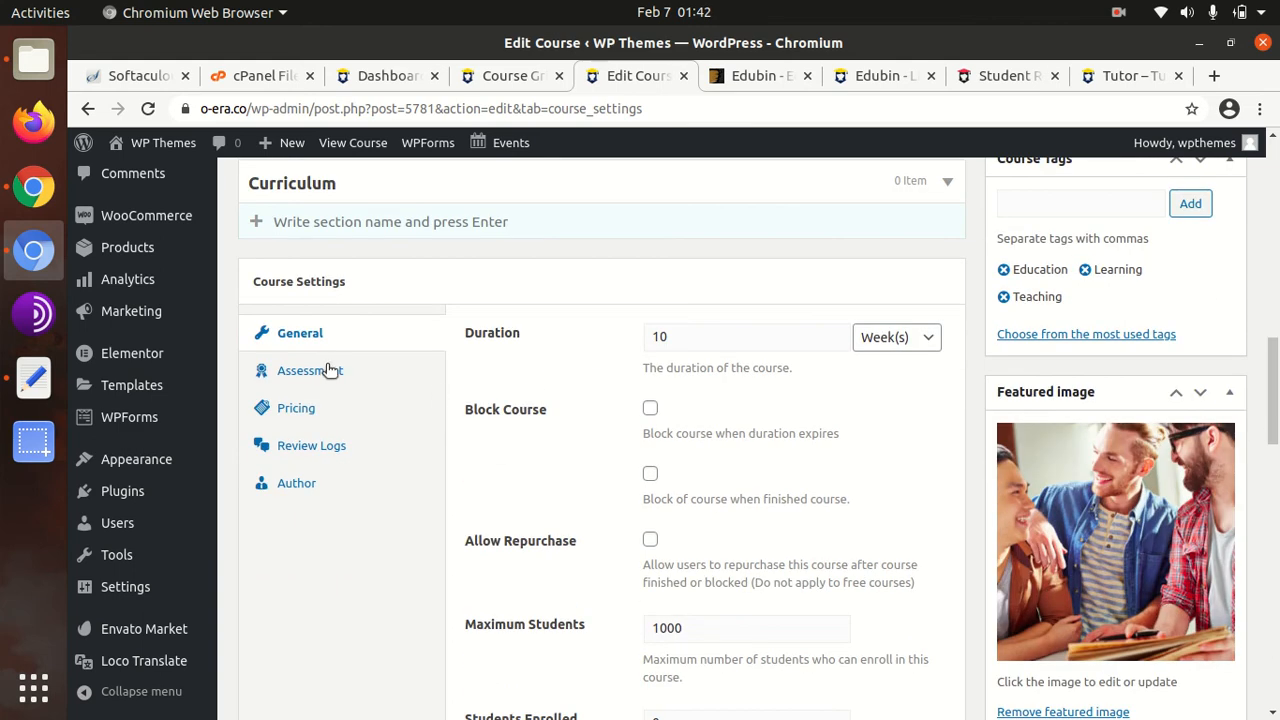
scroll(712, 362, "down", 12)
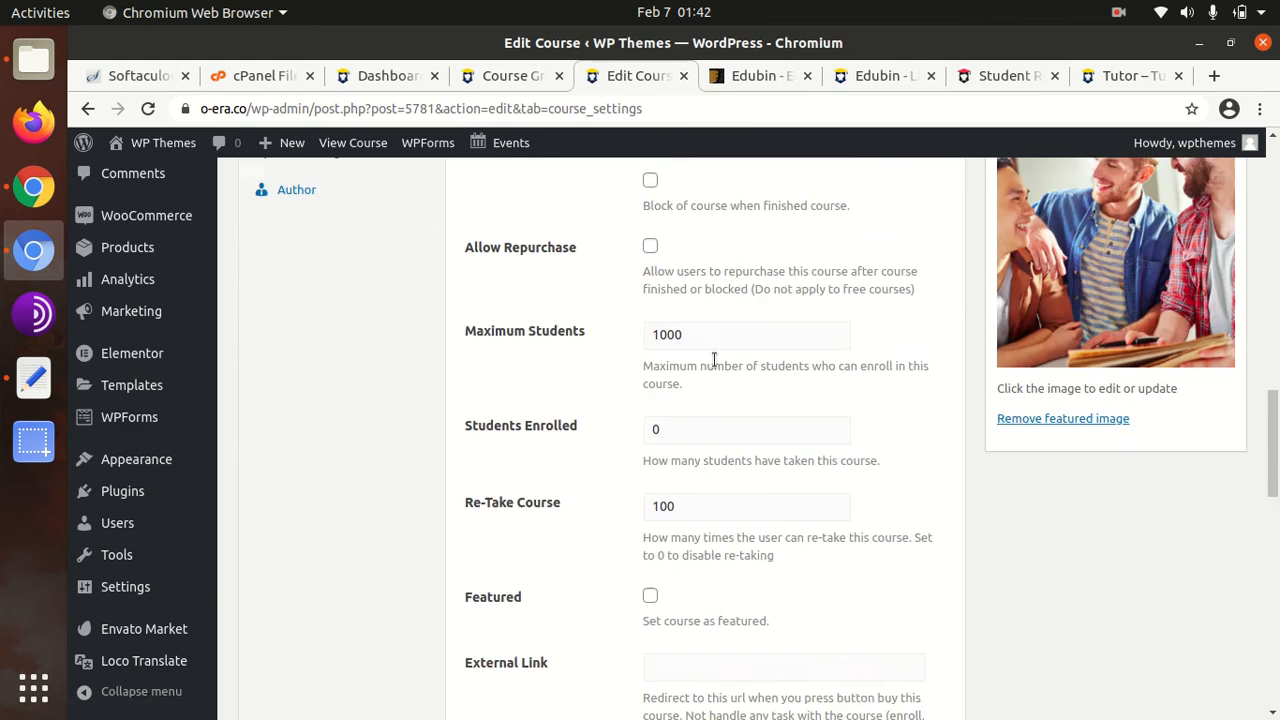
scroll(714, 360, "up", 12)
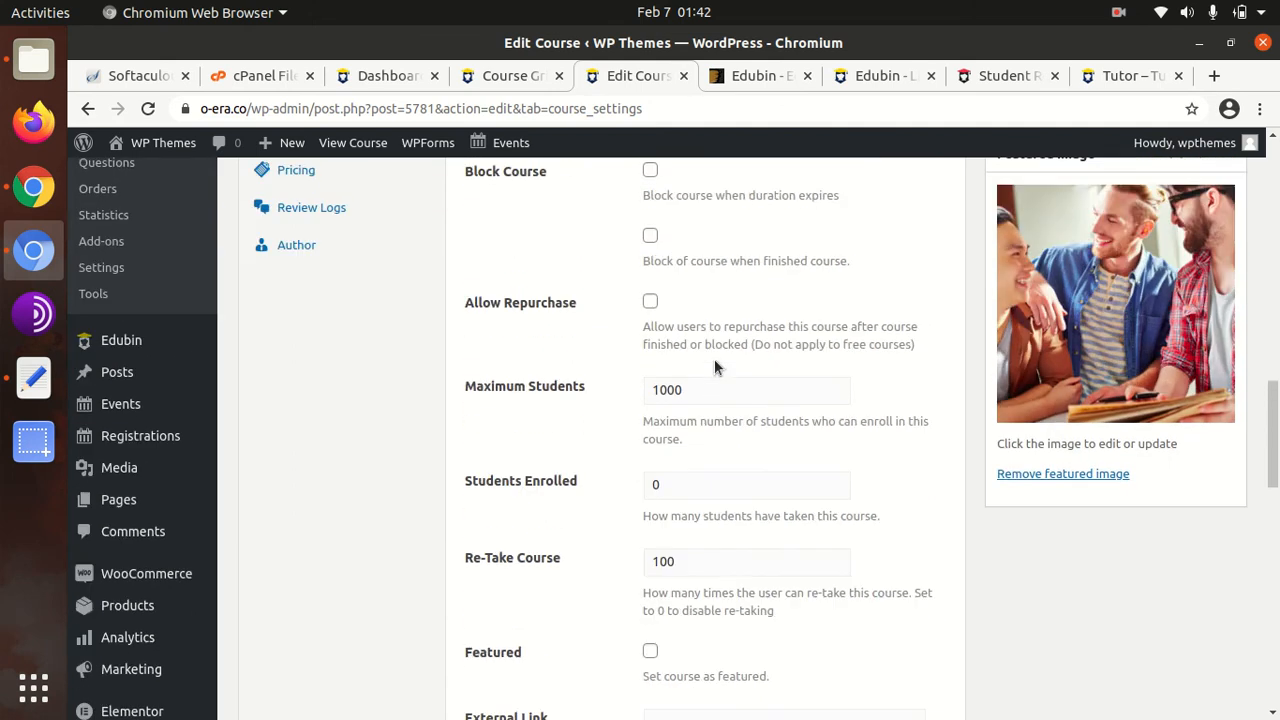
Step: View the course's Assessment, Pricing, Review Logs and Author settings one after another
left_click(313, 375)
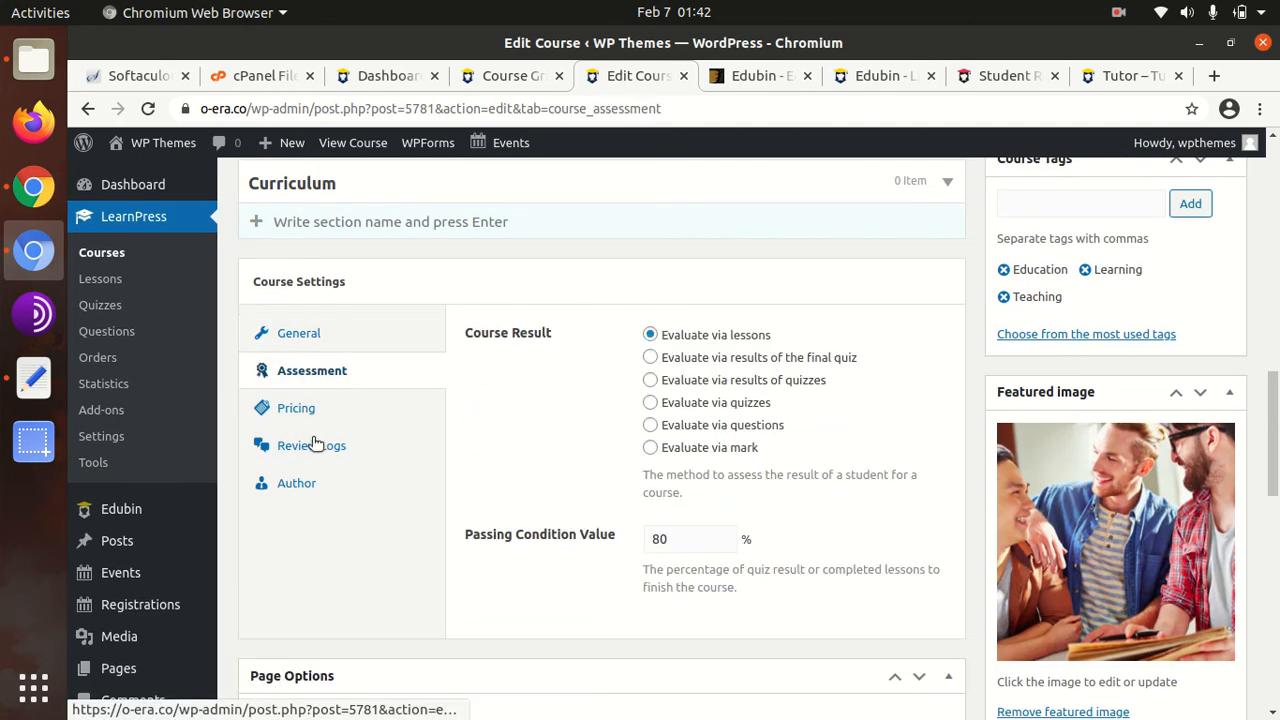
left_click(308, 412)
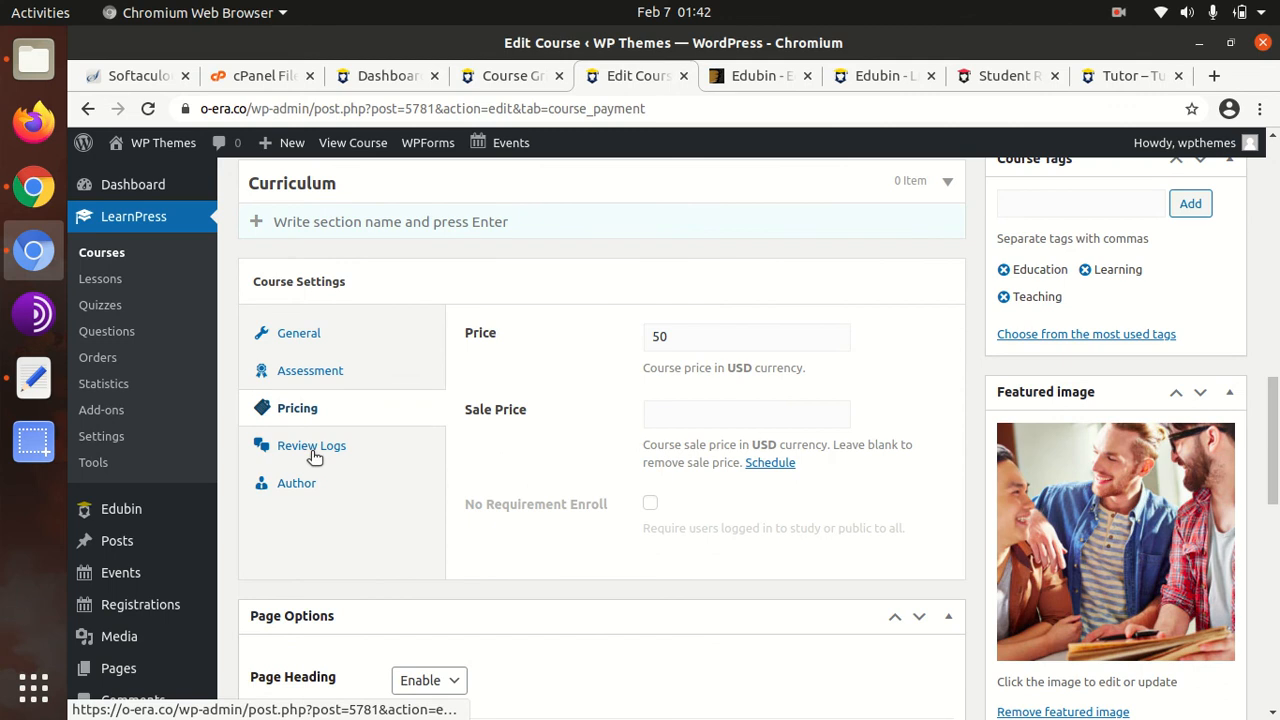
left_click(314, 452)
left_click(303, 485)
Step: Expand Course Features 1 to see its fields, collapse it again, and view the excerpt, discussion and comments sections
scroll(547, 418, "down", 7)
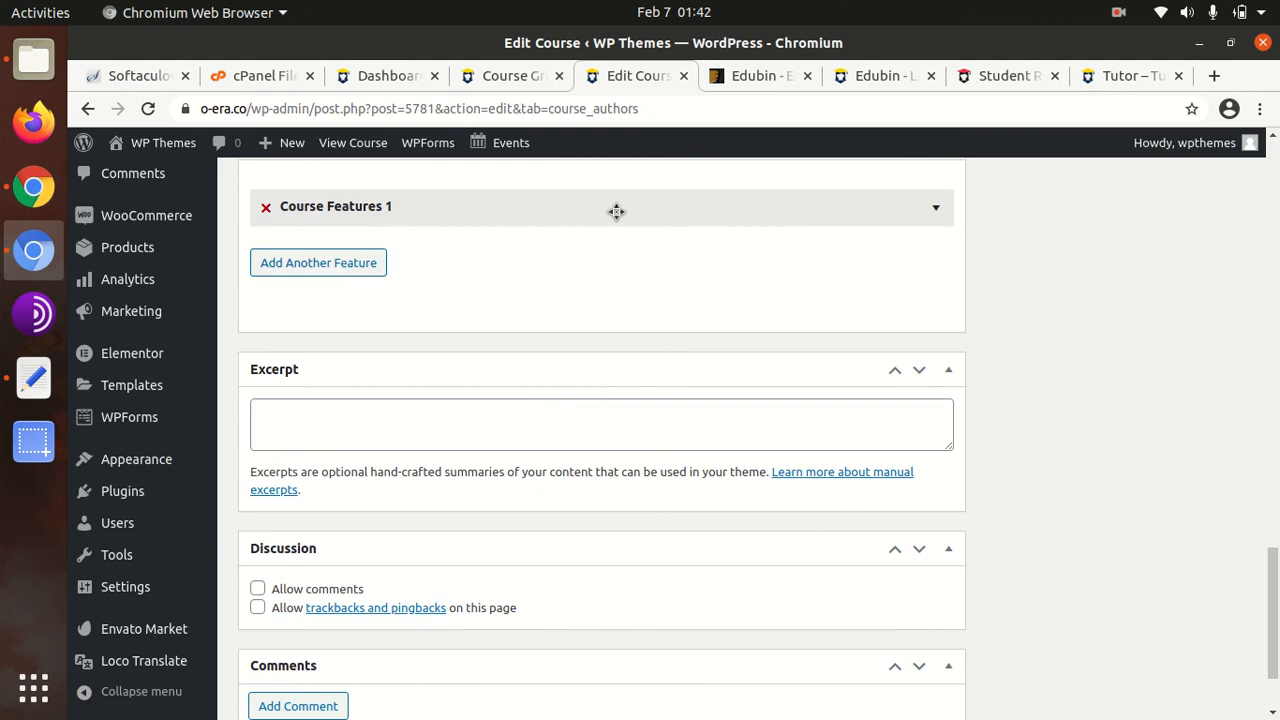
left_click(931, 212)
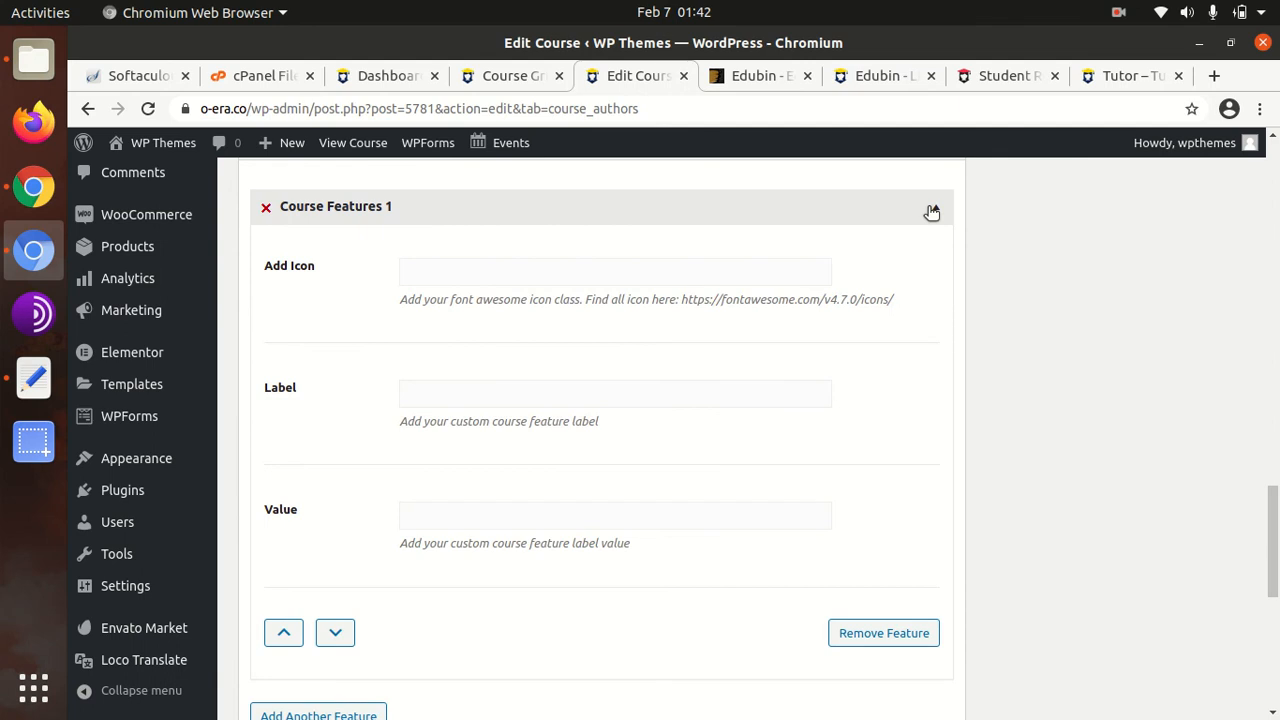
left_click(931, 212)
scroll(663, 338, "down", 2)
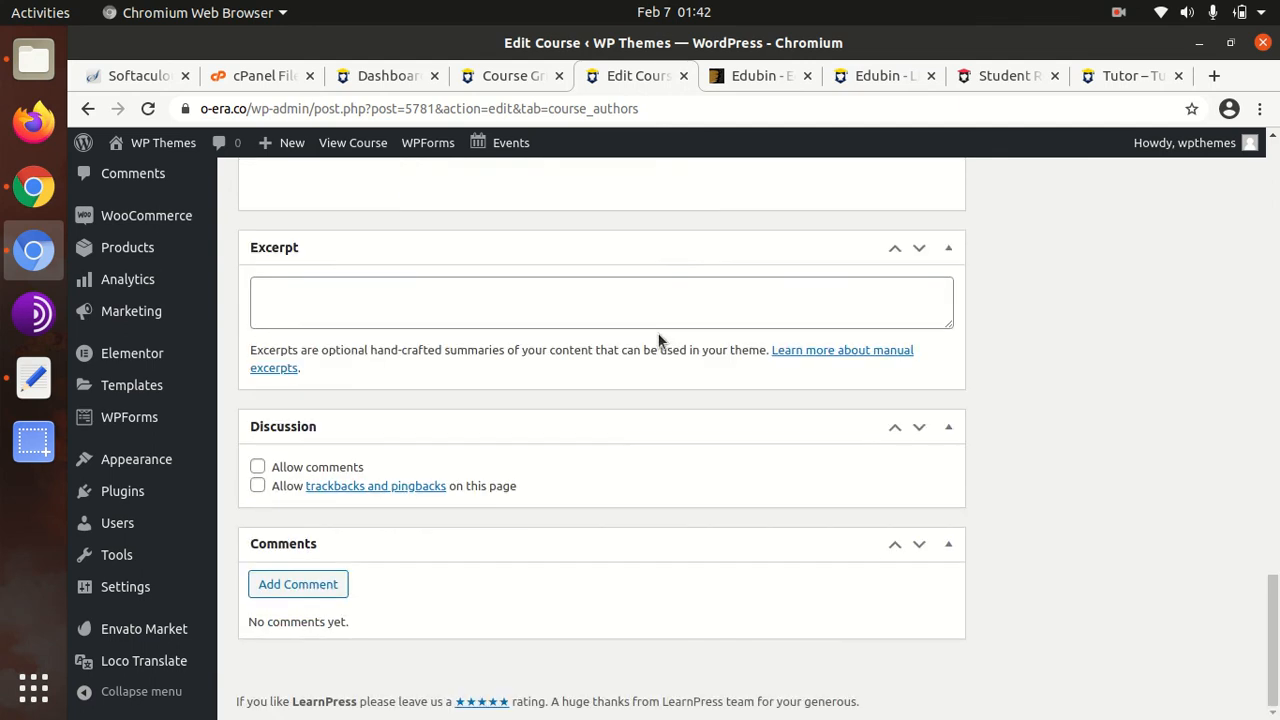
Step: Leave the course editor and open the General section of the LearnPress settings
scroll(594, 404, "up", 6)
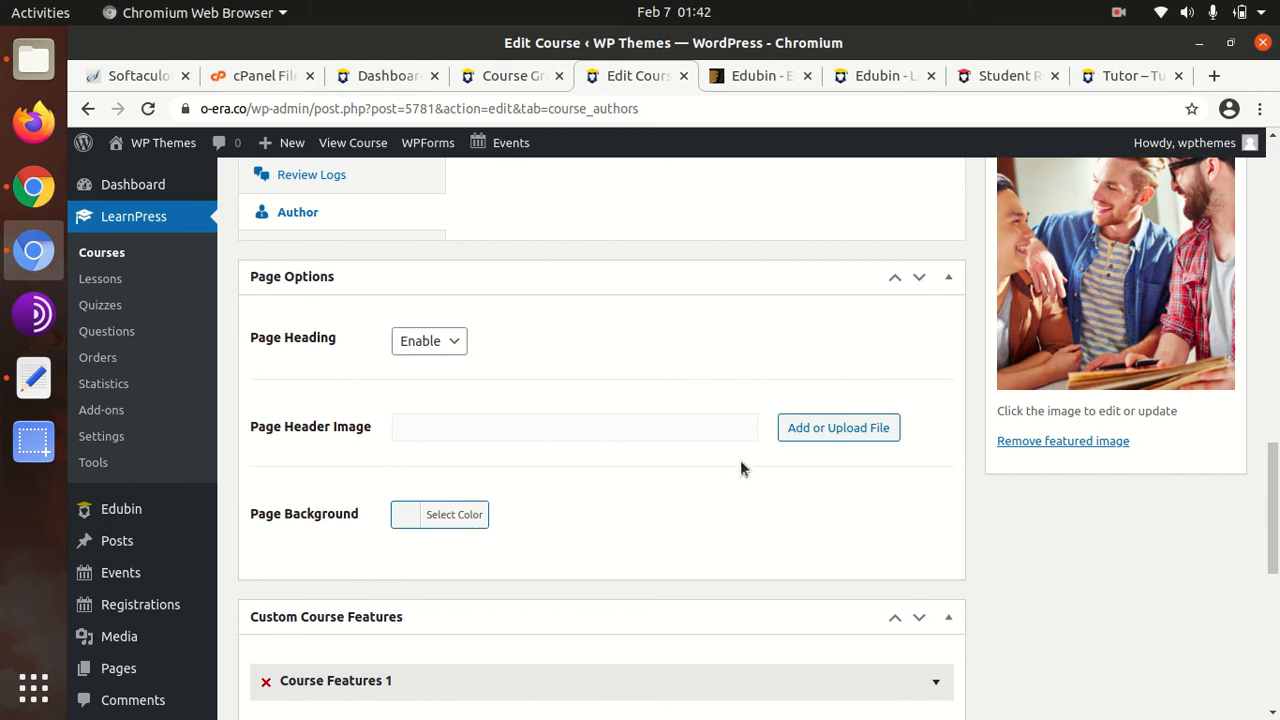
scroll(546, 490, "up", 1)
scroll(546, 490, "up", 10)
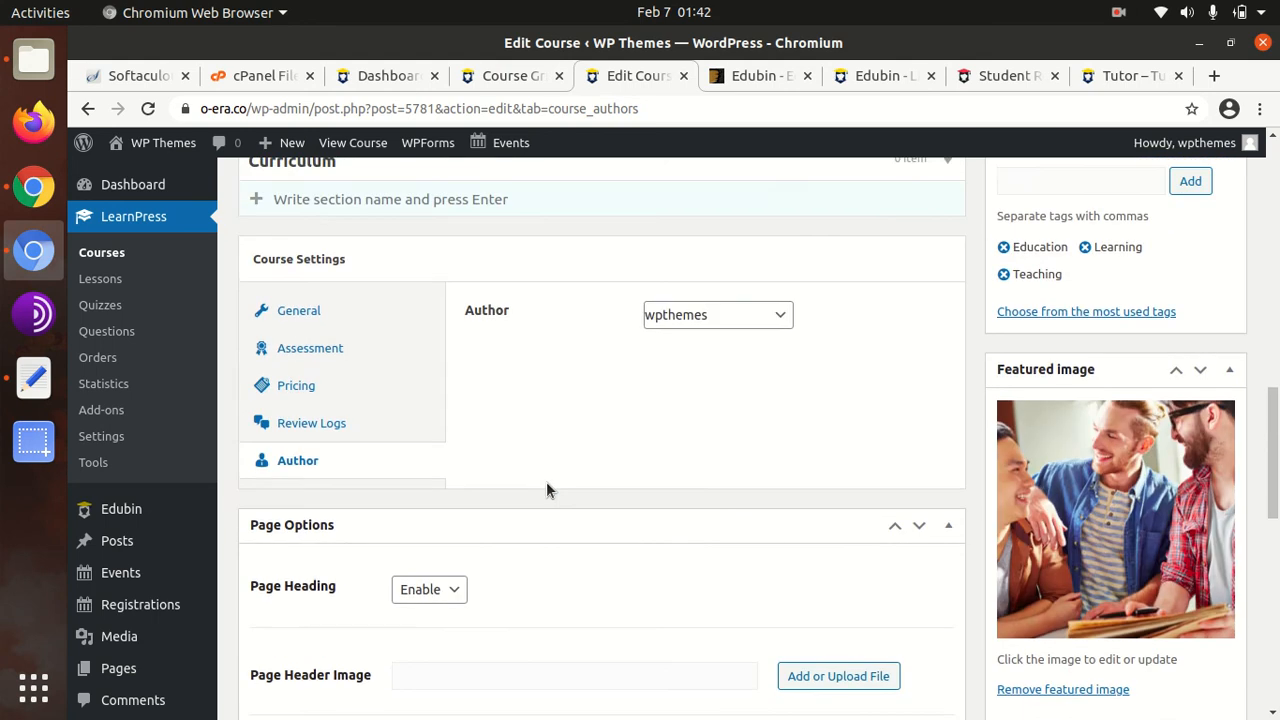
scroll(546, 490, "up", 3)
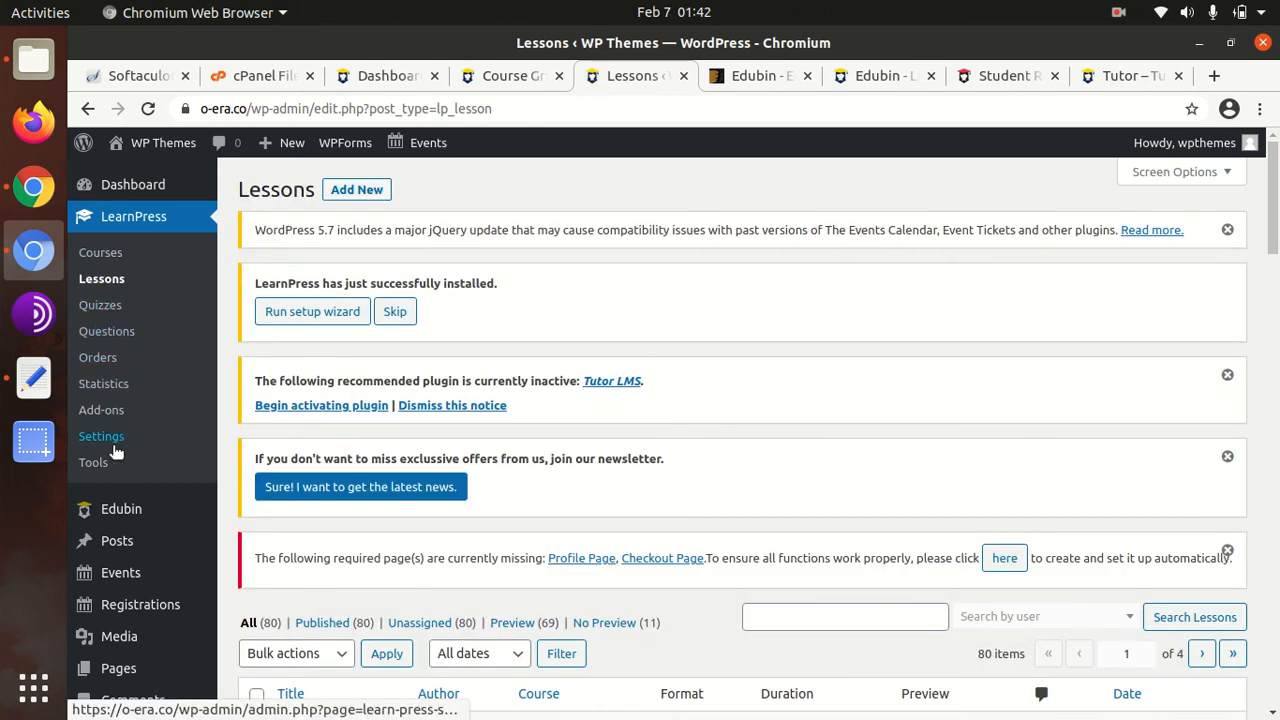
left_click(101, 437)
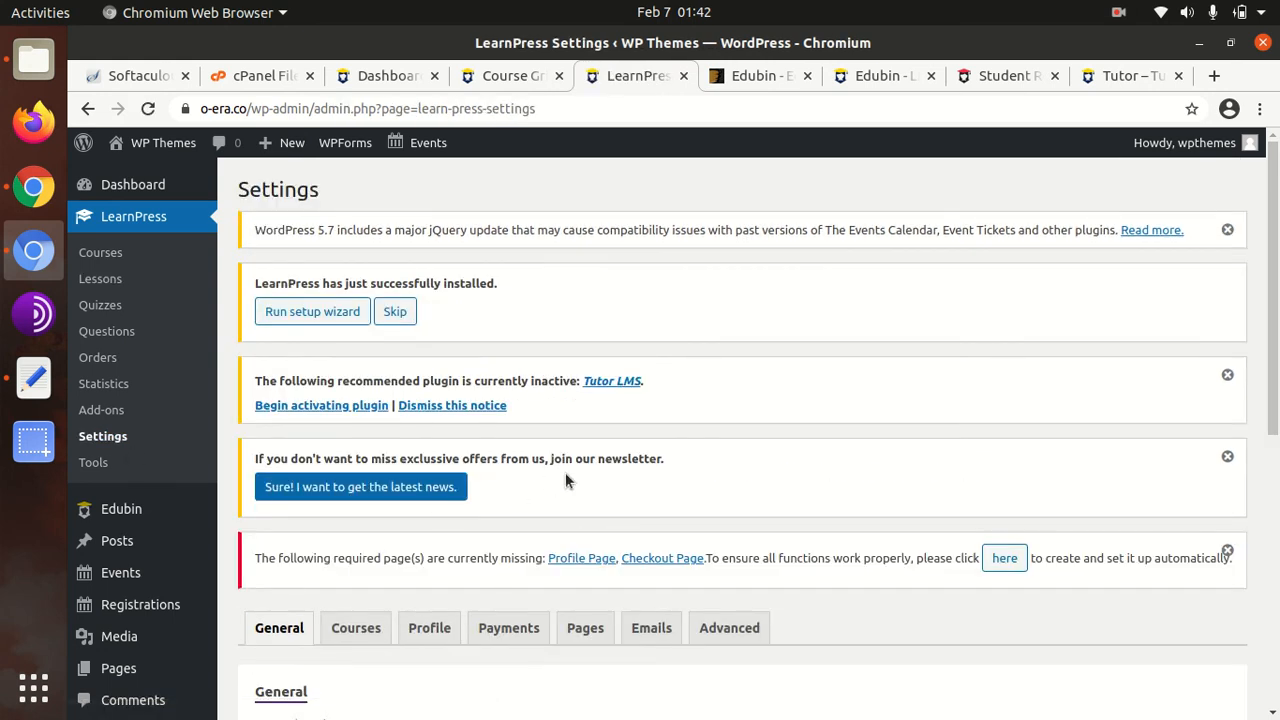
scroll(547, 486, "down", 3)
scroll(571, 481, "down", 1)
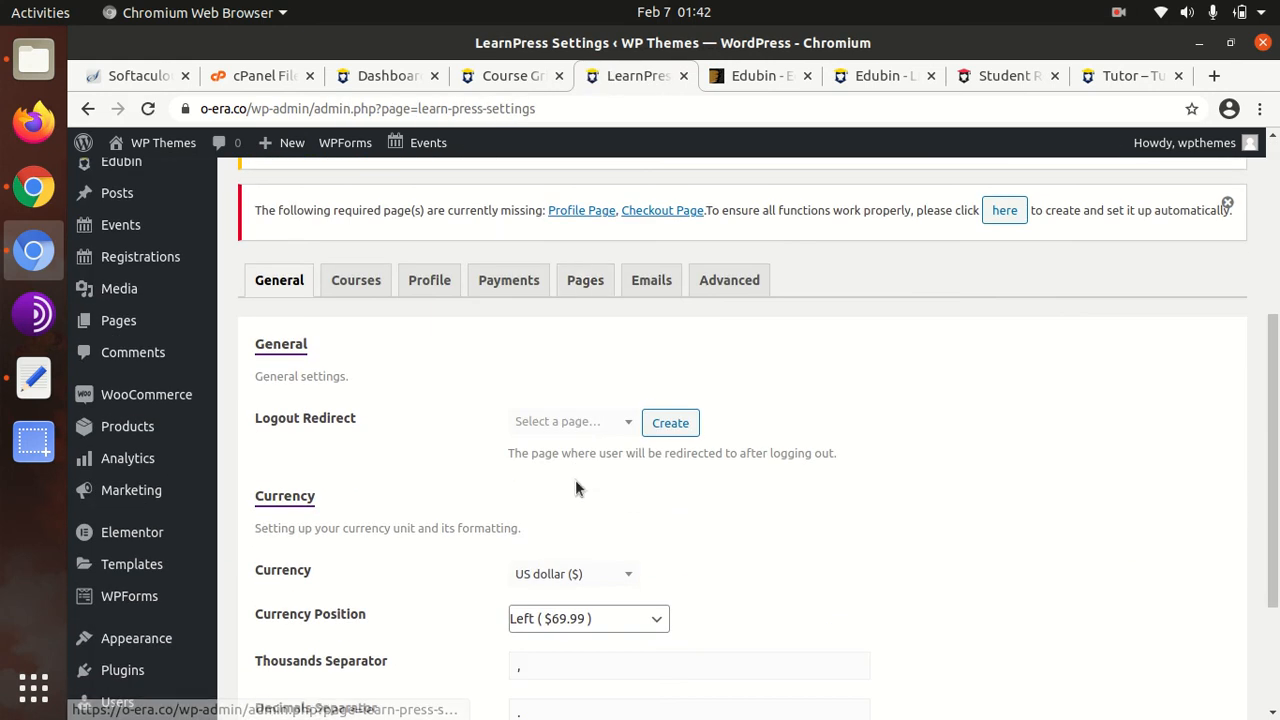
Step: Set the LearnPress currency to Indian rupee (₹), searching the currency list for "indi"
left_click(618, 577)
scroll(599, 467, "down", 2)
scroll(599, 470, "down", 8)
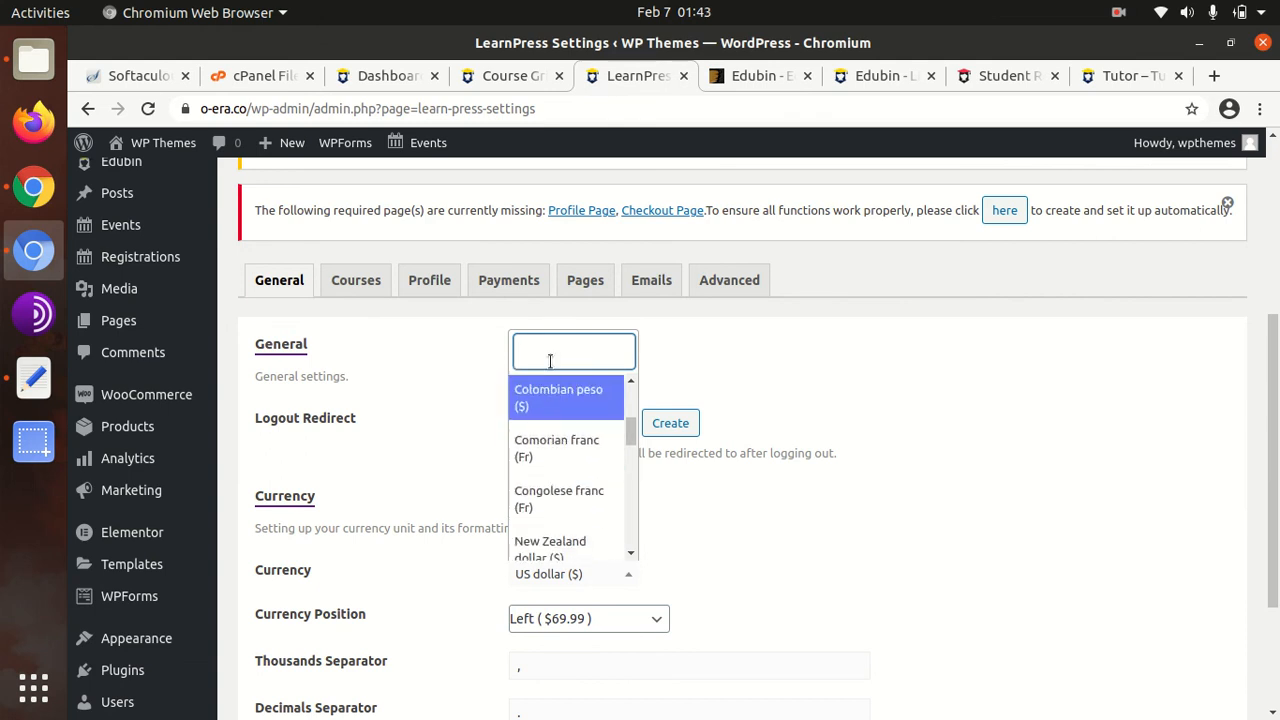
type("ru")
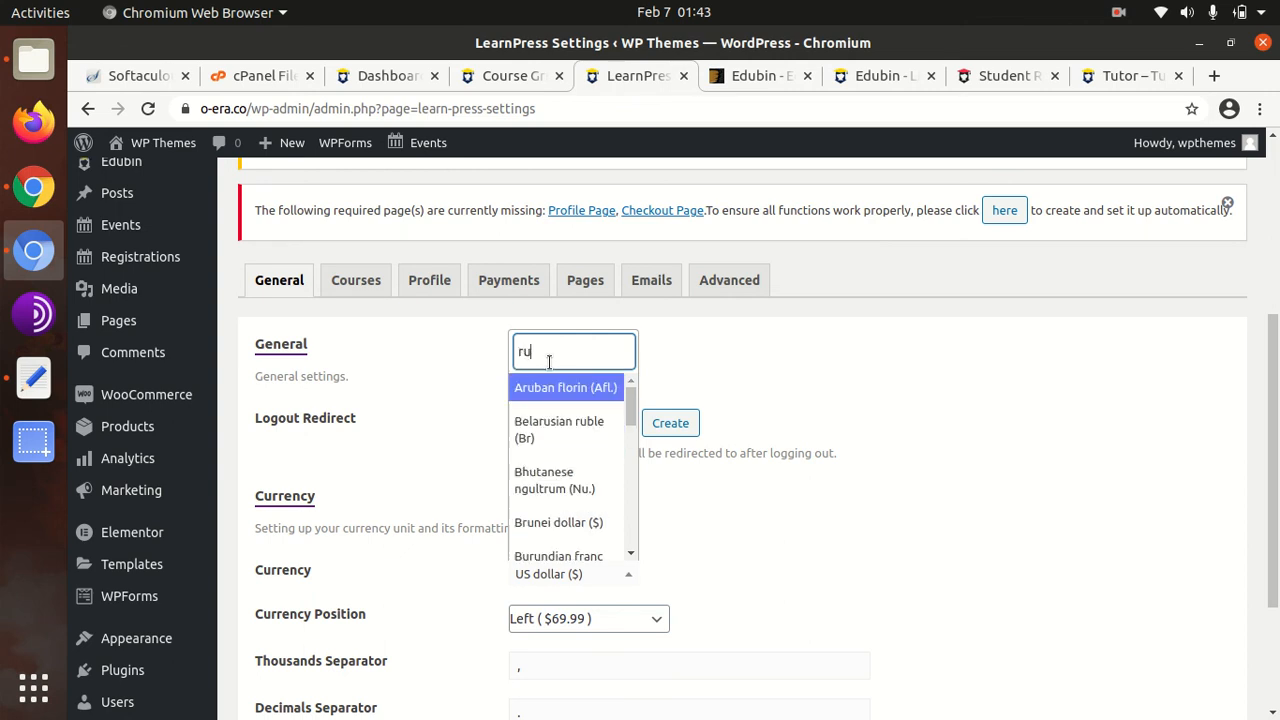
key("BackSpace")
key("BackSpace")
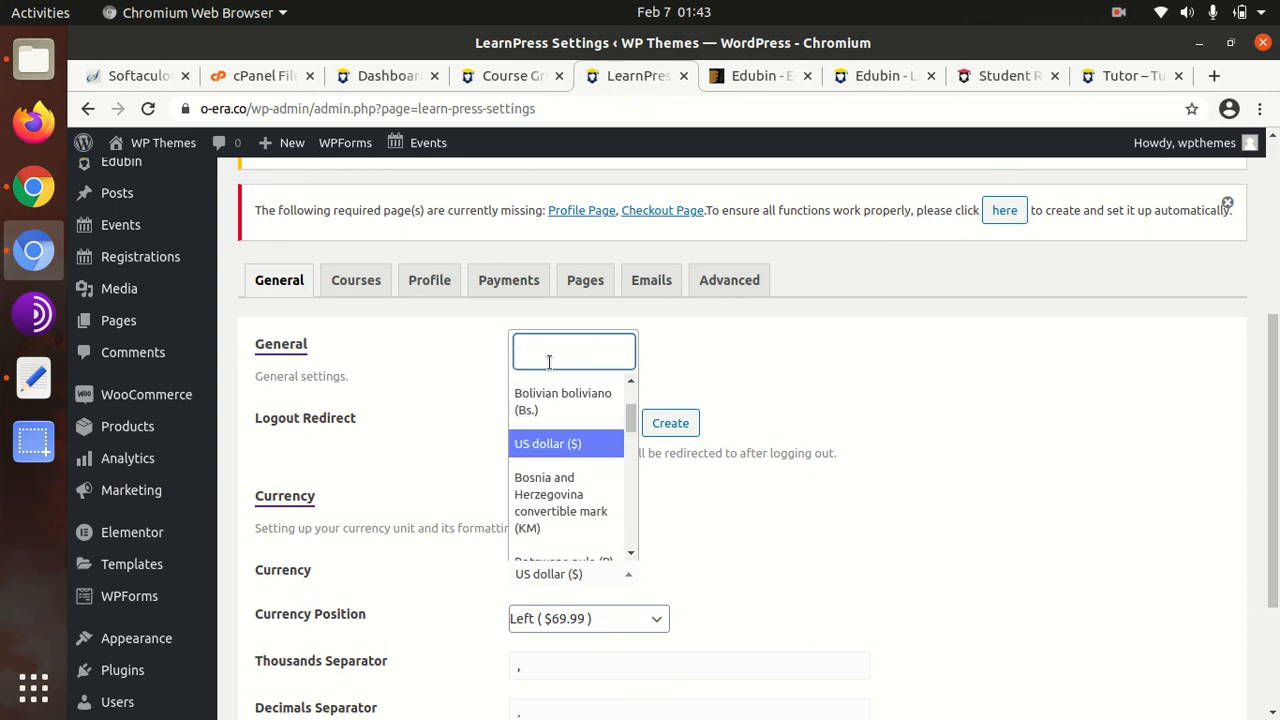
type("indi")
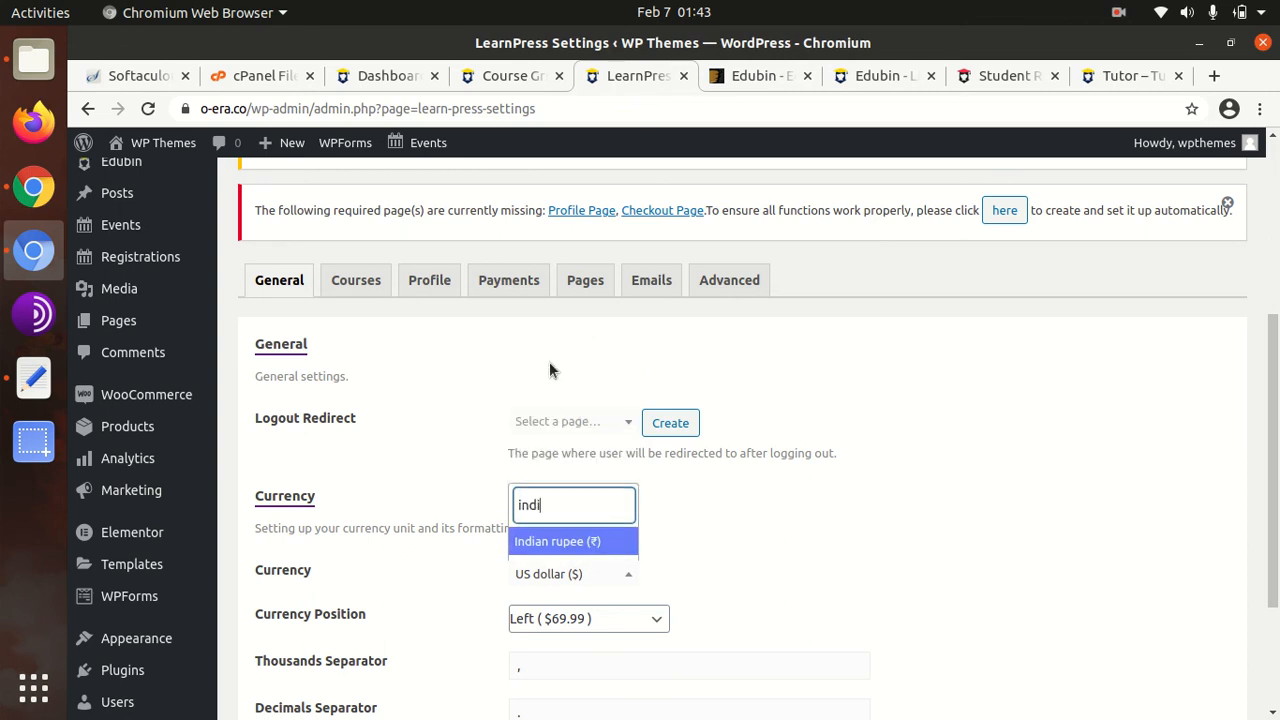
left_click(547, 541)
Step: View the currency formatting settings and the available currency positions, leaving the position at Left
scroll(801, 411, "down", 2)
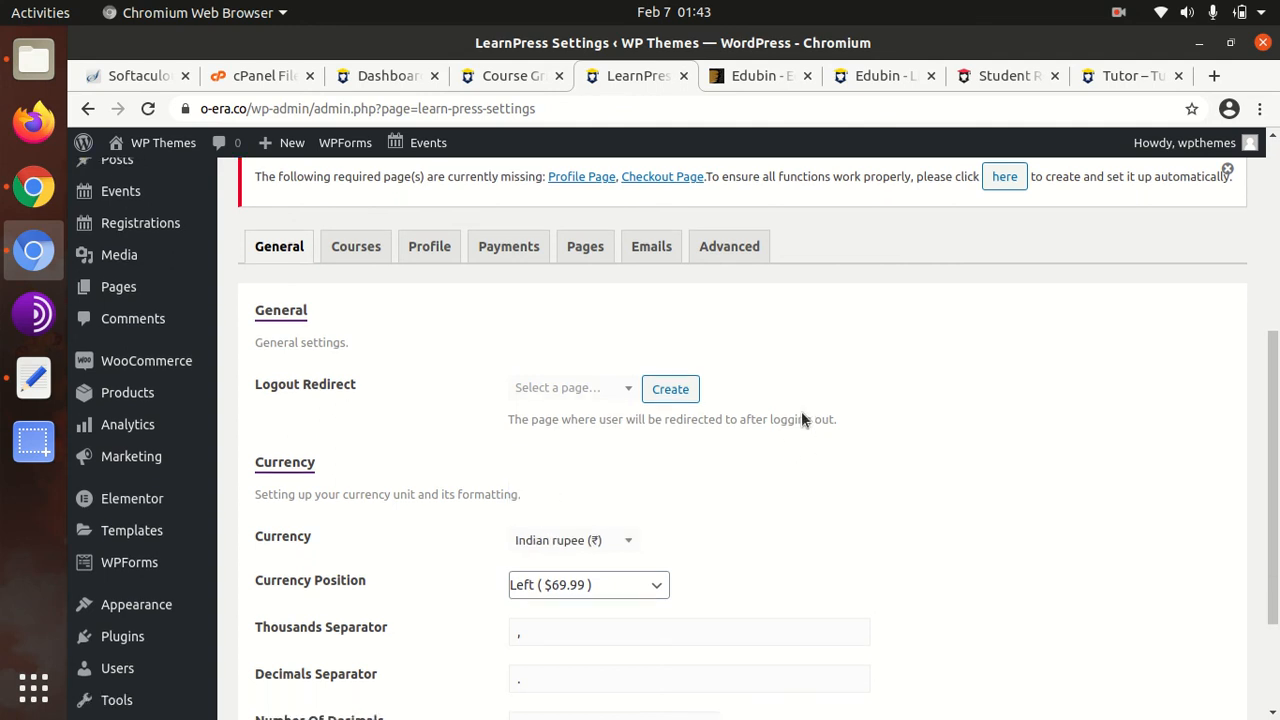
scroll(617, 434, "down", 2)
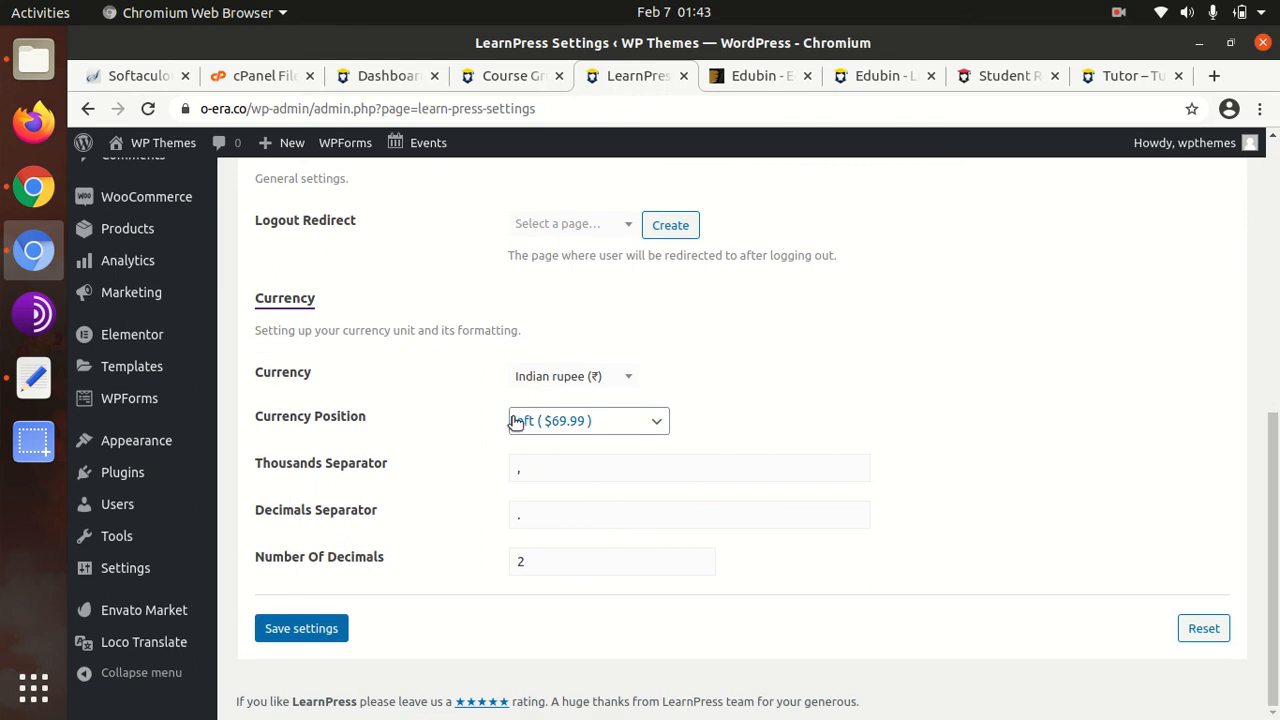
left_click(594, 426)
left_click(840, 388)
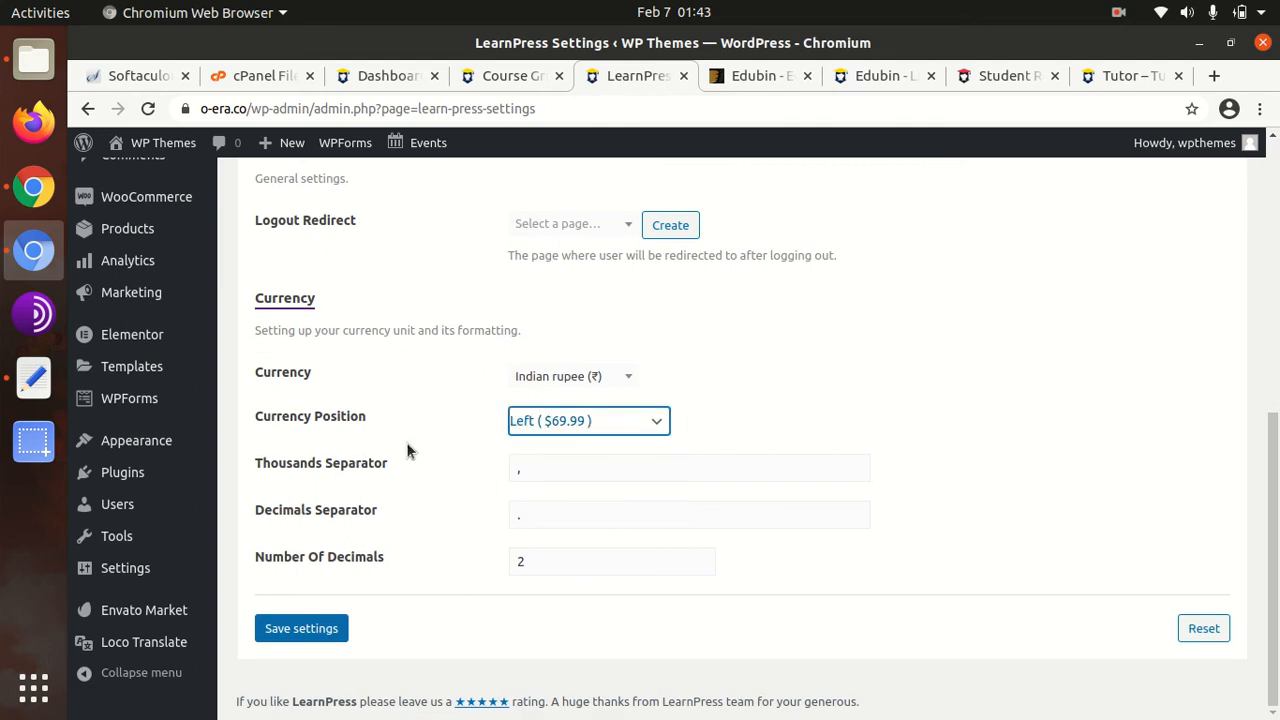
Step: View the Courses section of the LearnPress settings with its general course options
scroll(439, 337, "up", 2)
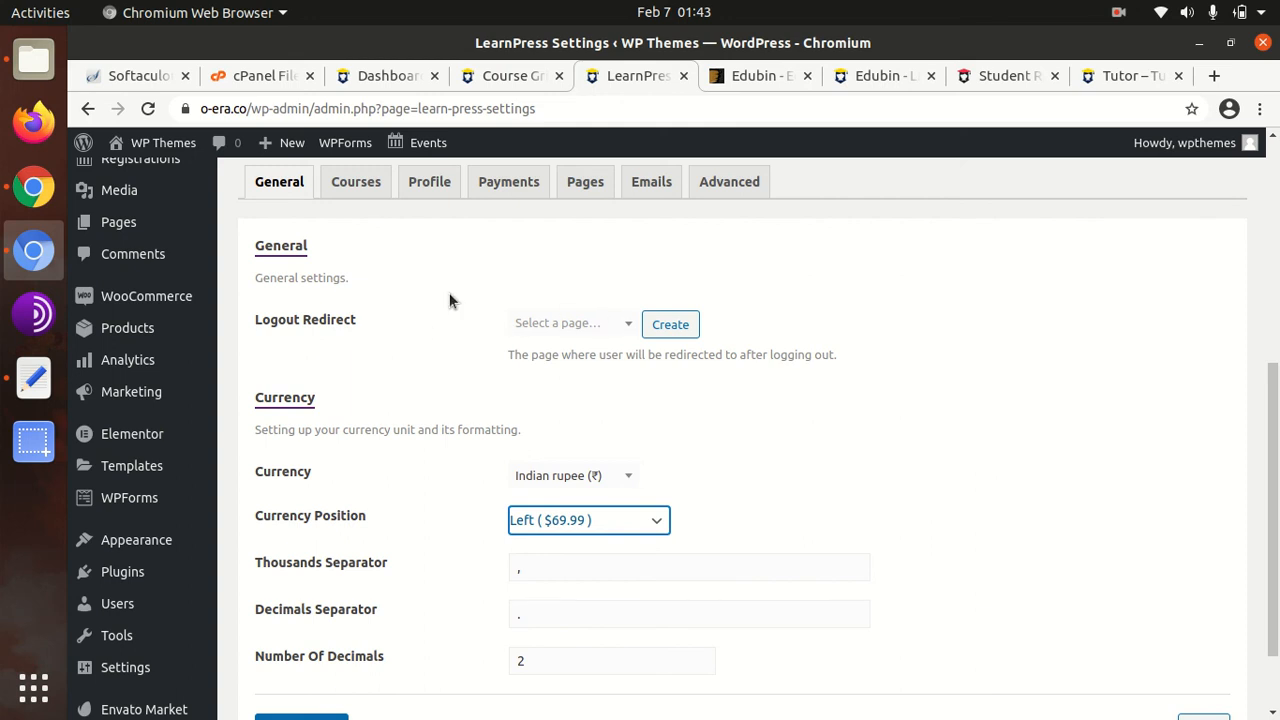
scroll(449, 292, "up", 3)
left_click(358, 331)
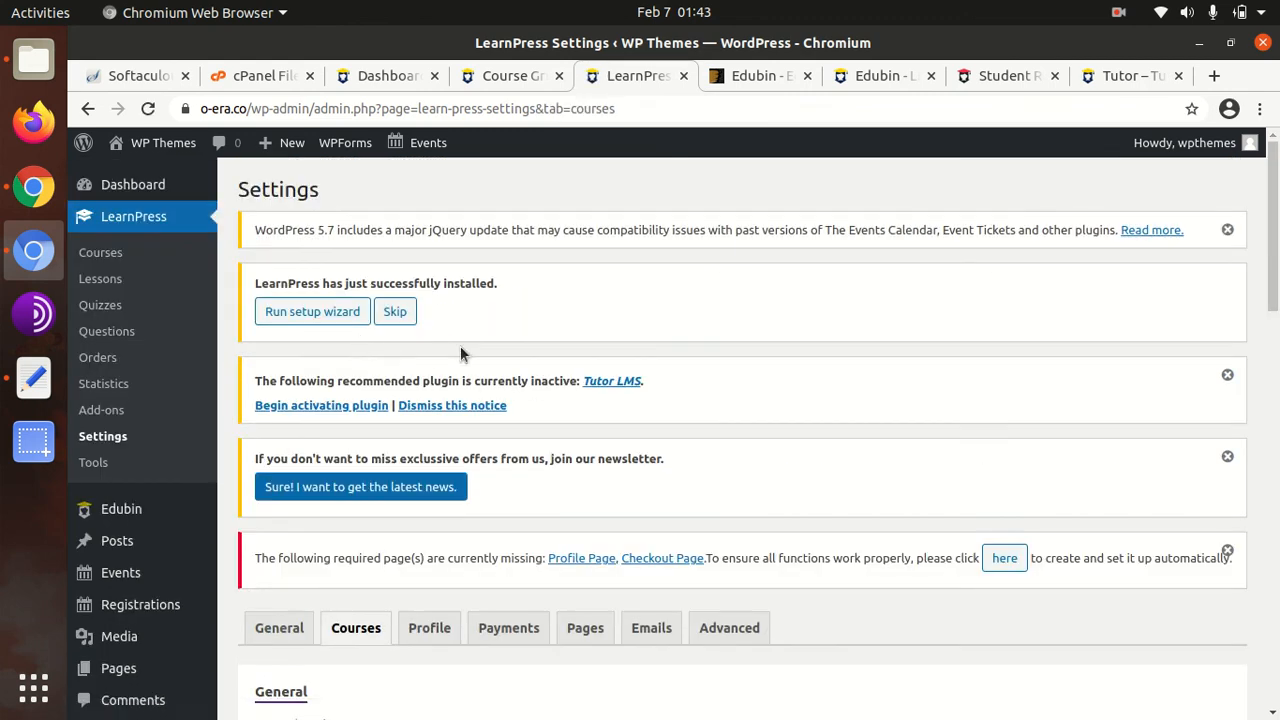
scroll(432, 346, "down", 3)
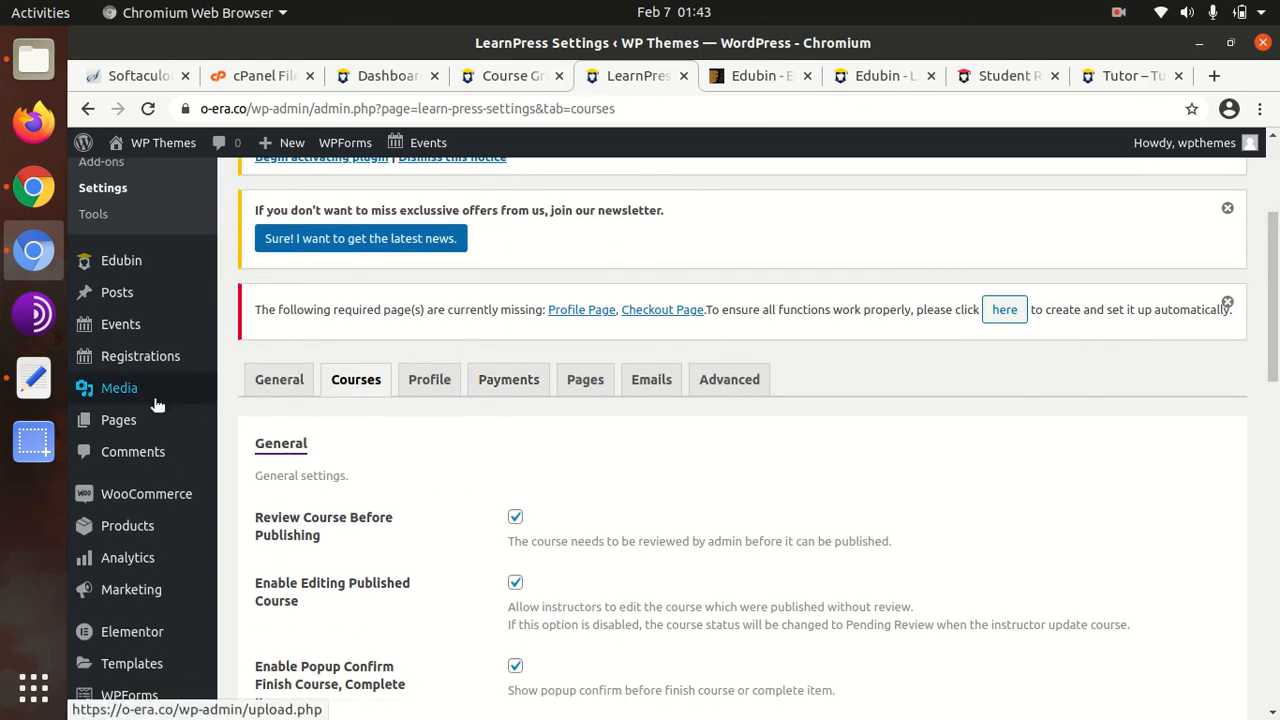
Step: Open the LearnPress Tools and view the list of Edubin override templates
mouse_move(158, 341)
scroll(130, 337, "up", 2)
left_click(100, 320)
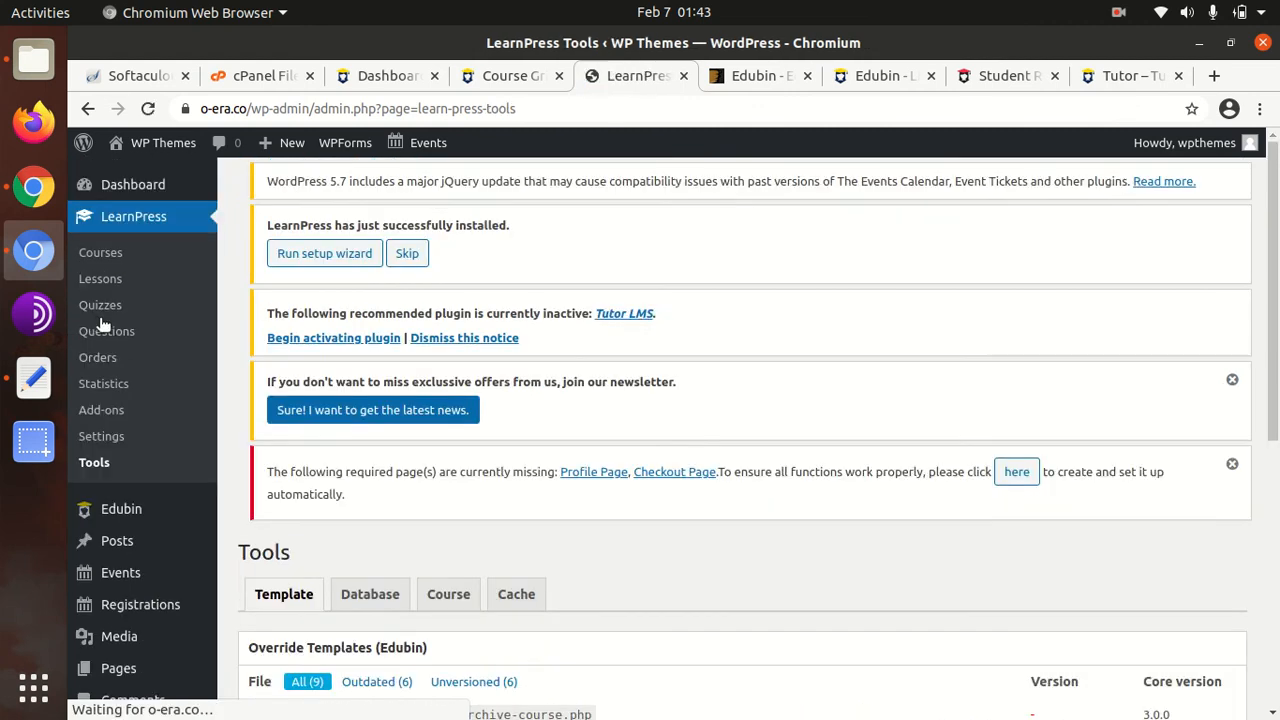
scroll(529, 341, "down", 3)
scroll(466, 414, "down", 4)
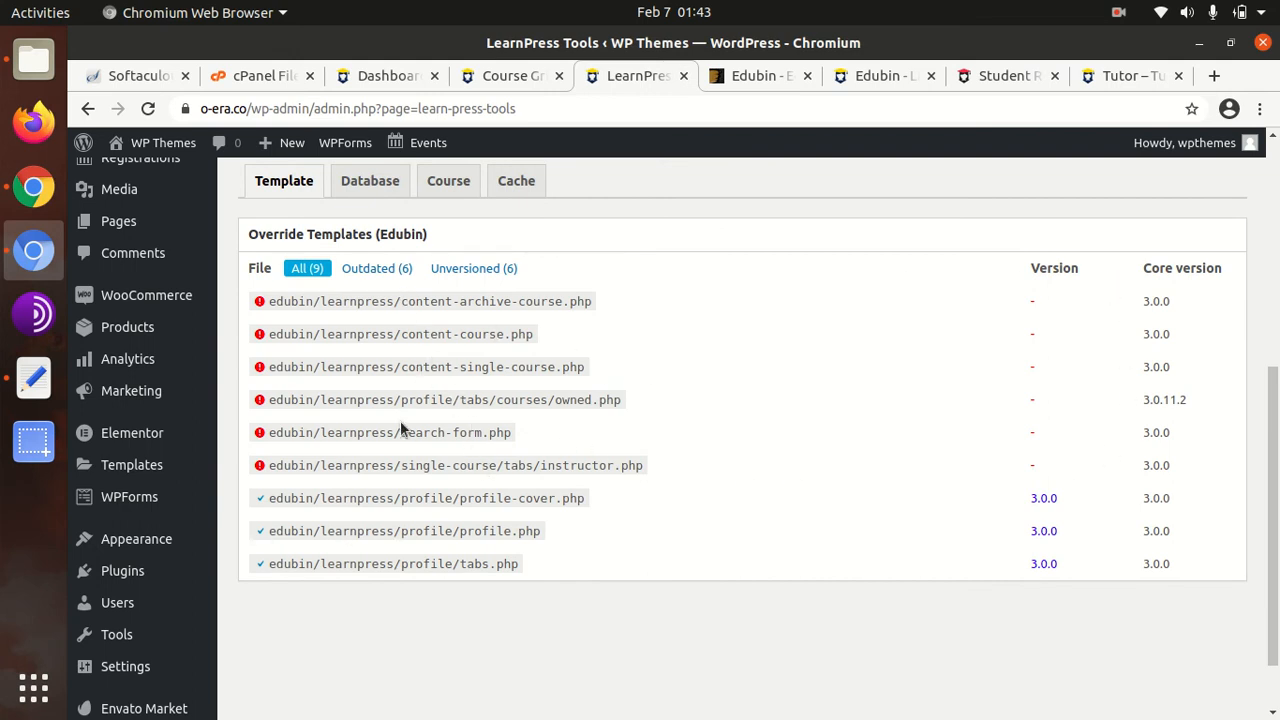
Step: View the sample data and repair options in the Database tools, and return to the override template list
left_click(368, 192)
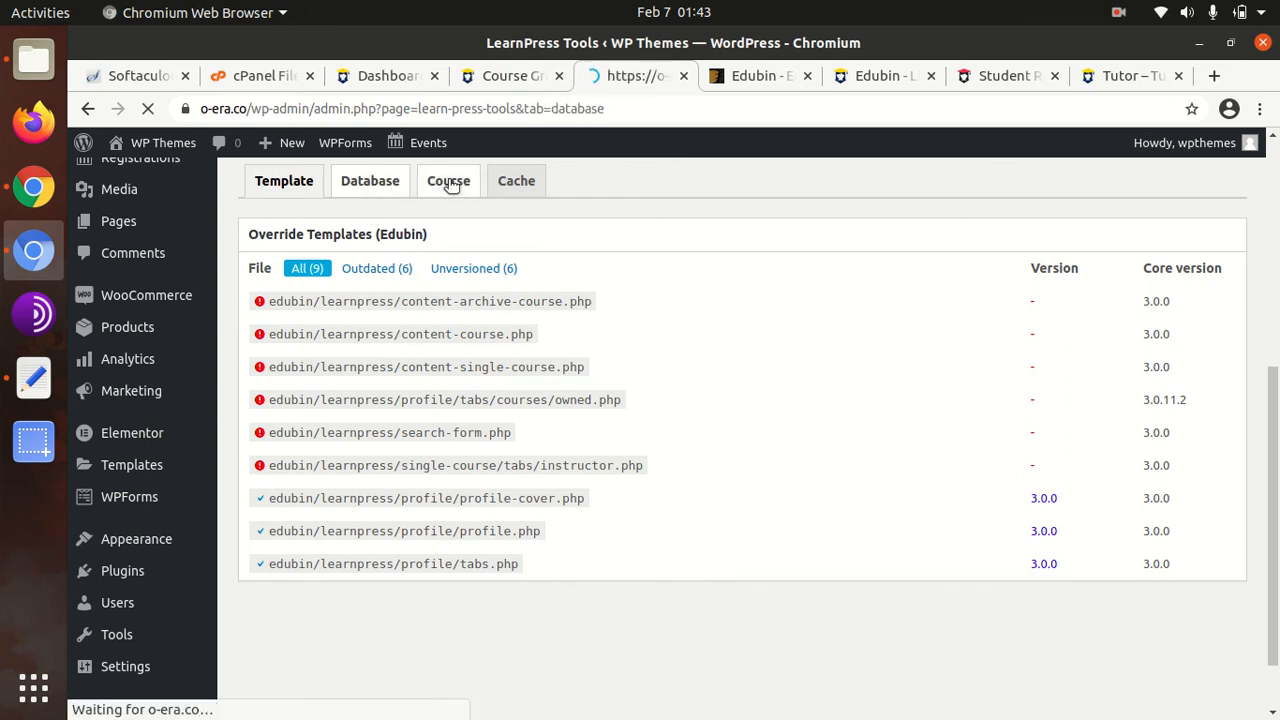
scroll(432, 338, "down", 5)
scroll(330, 370, "down", 4)
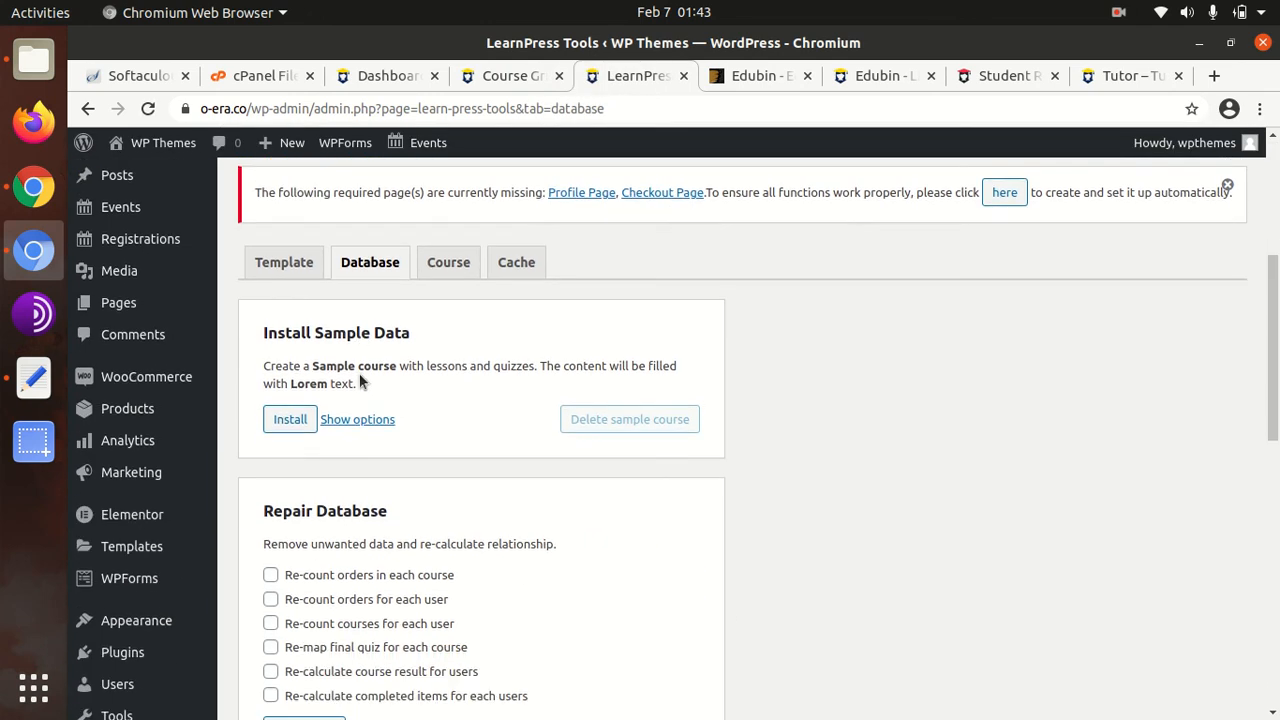
scroll(356, 362, "up", 5)
left_click(290, 382)
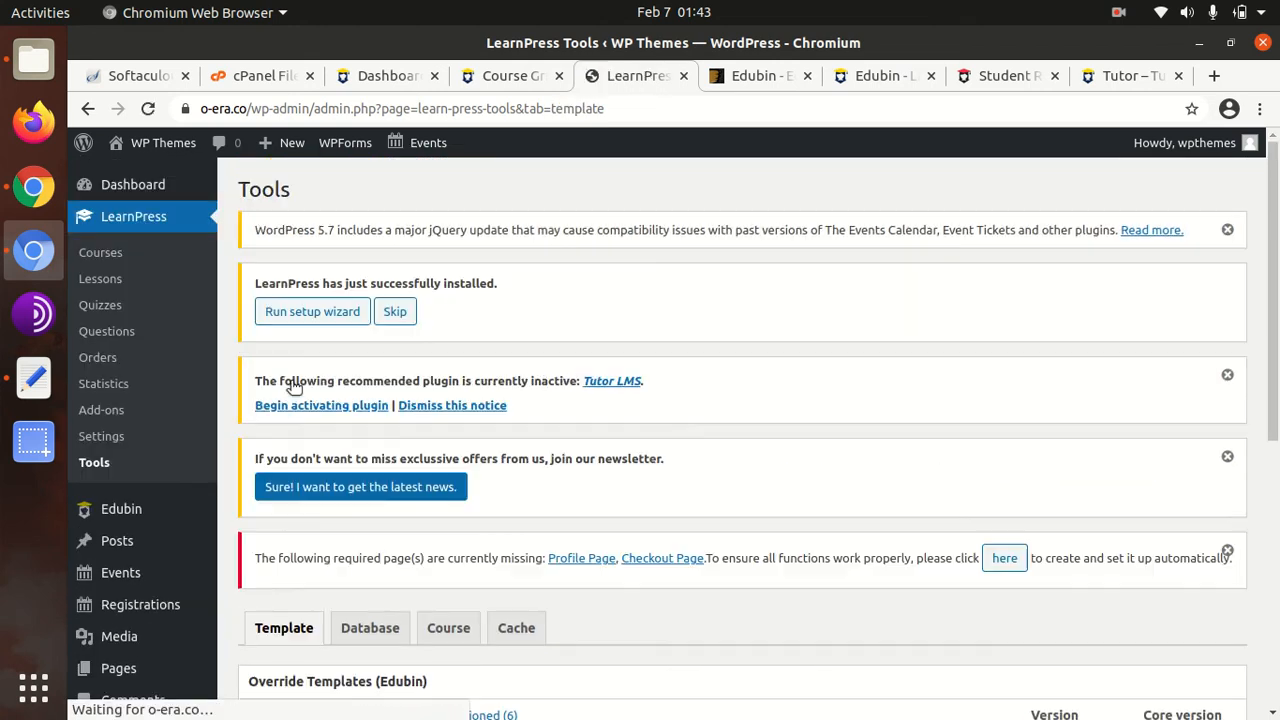
scroll(381, 488, "down", 4)
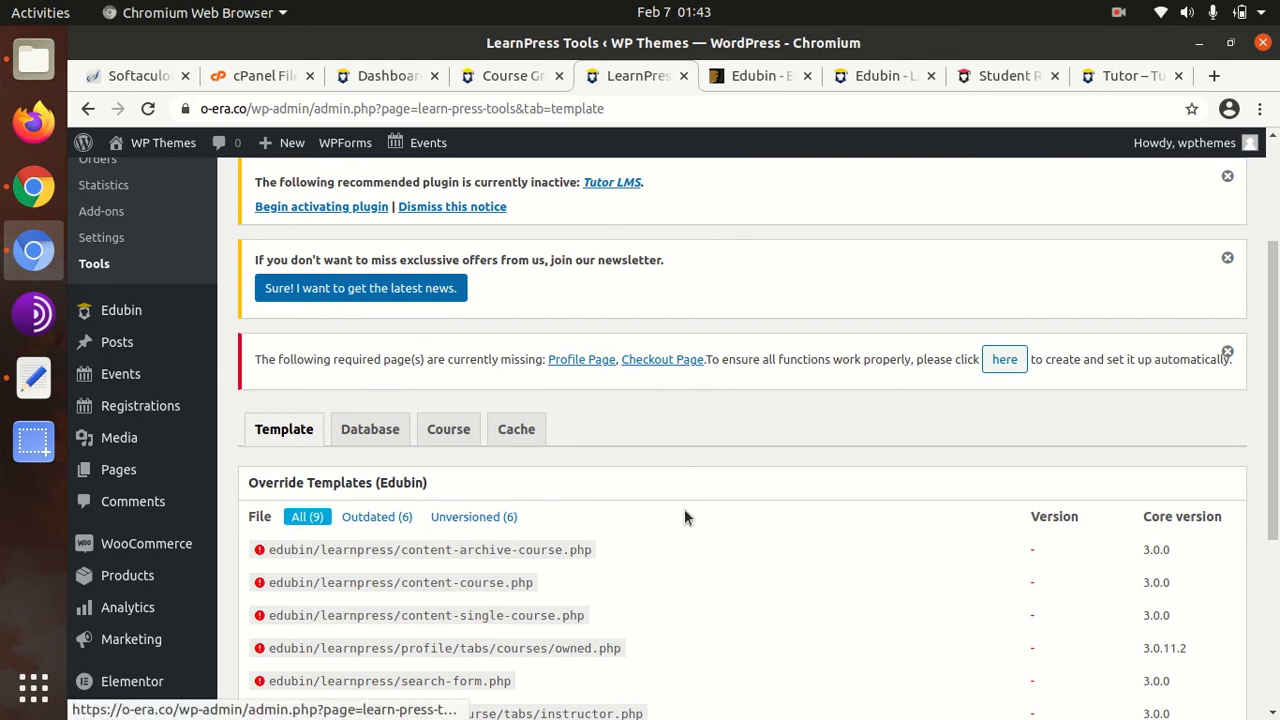
scroll(661, 471, "down", 3)
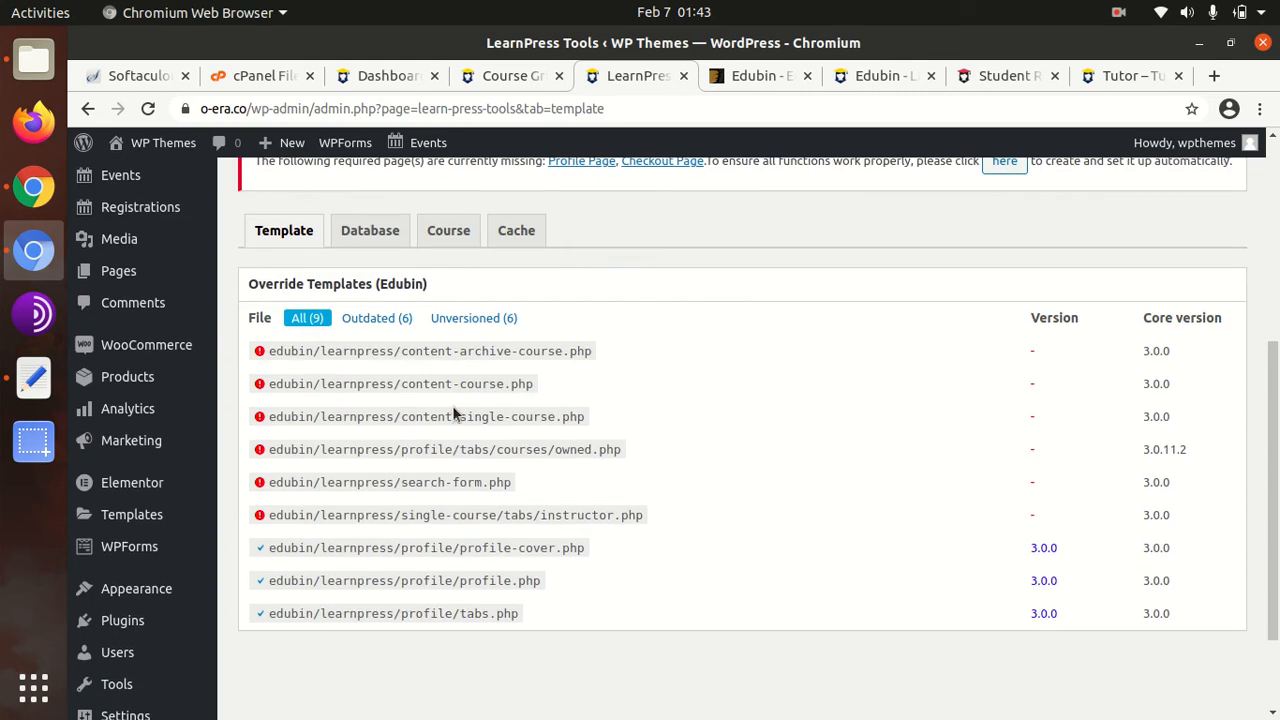
Step: Open the Theme Options of the Edubin theme
scroll(190, 425, "up", 5)
mouse_move(133, 415)
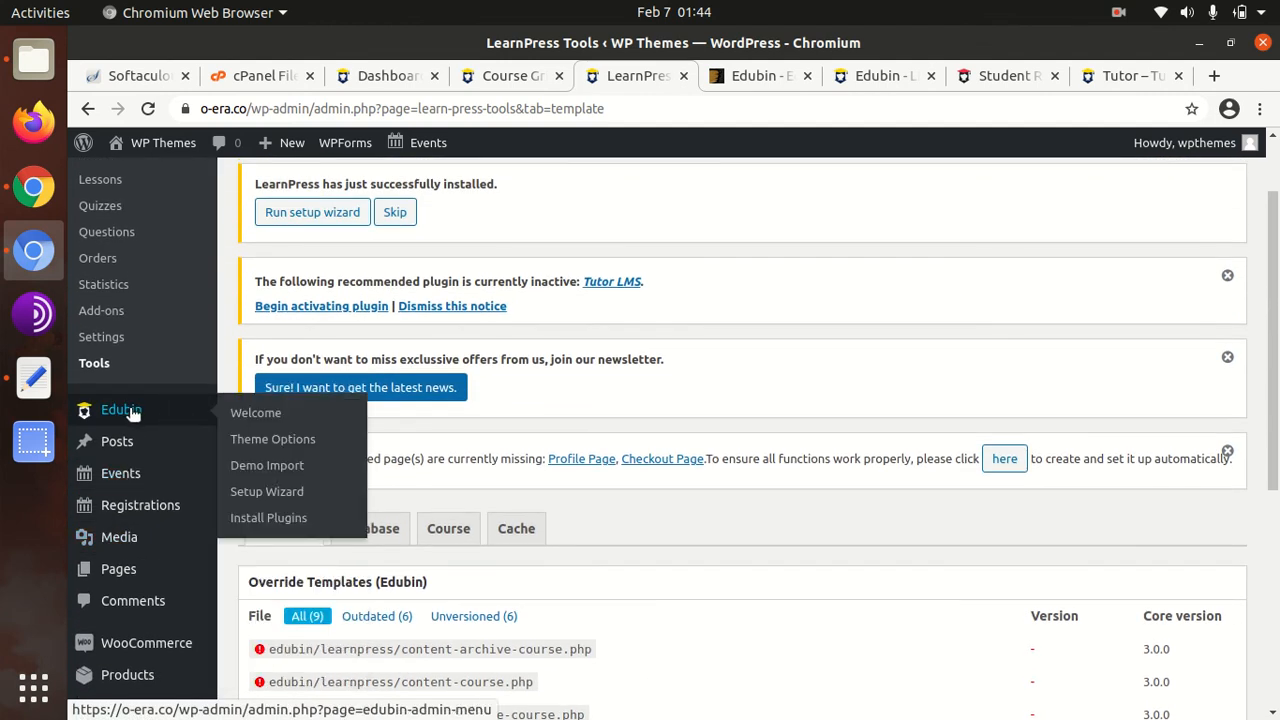
left_click(279, 450)
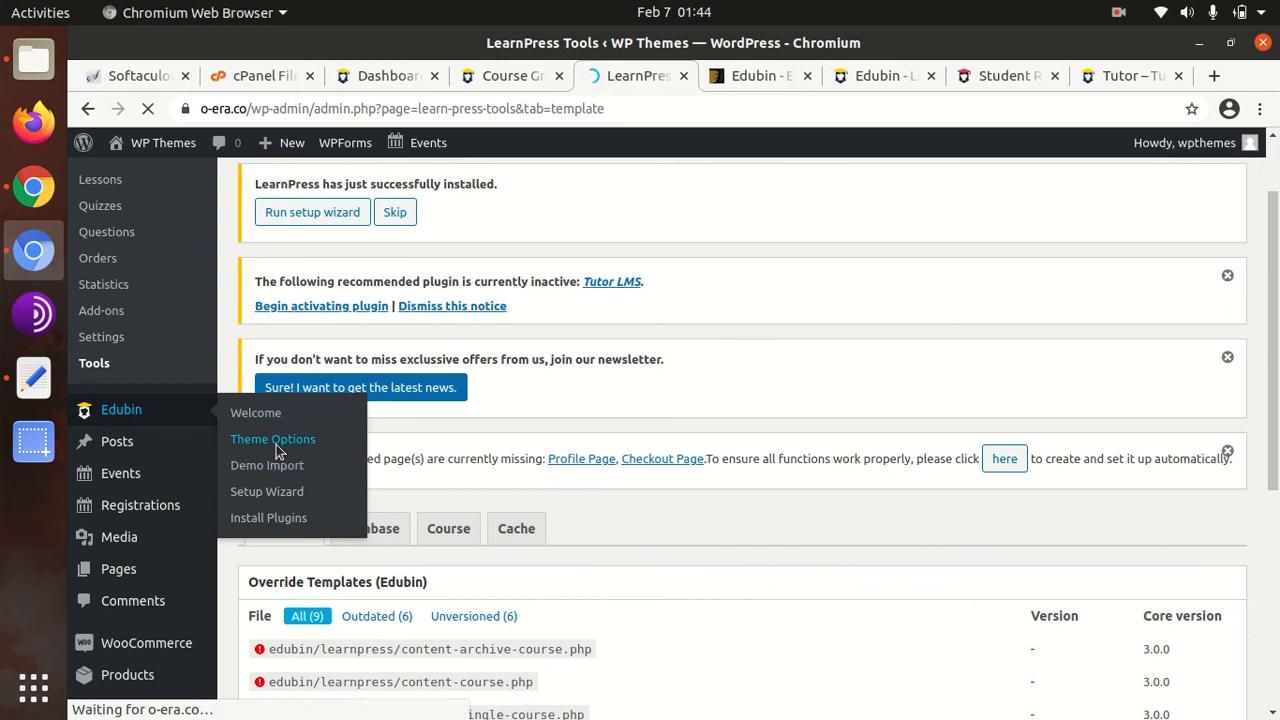
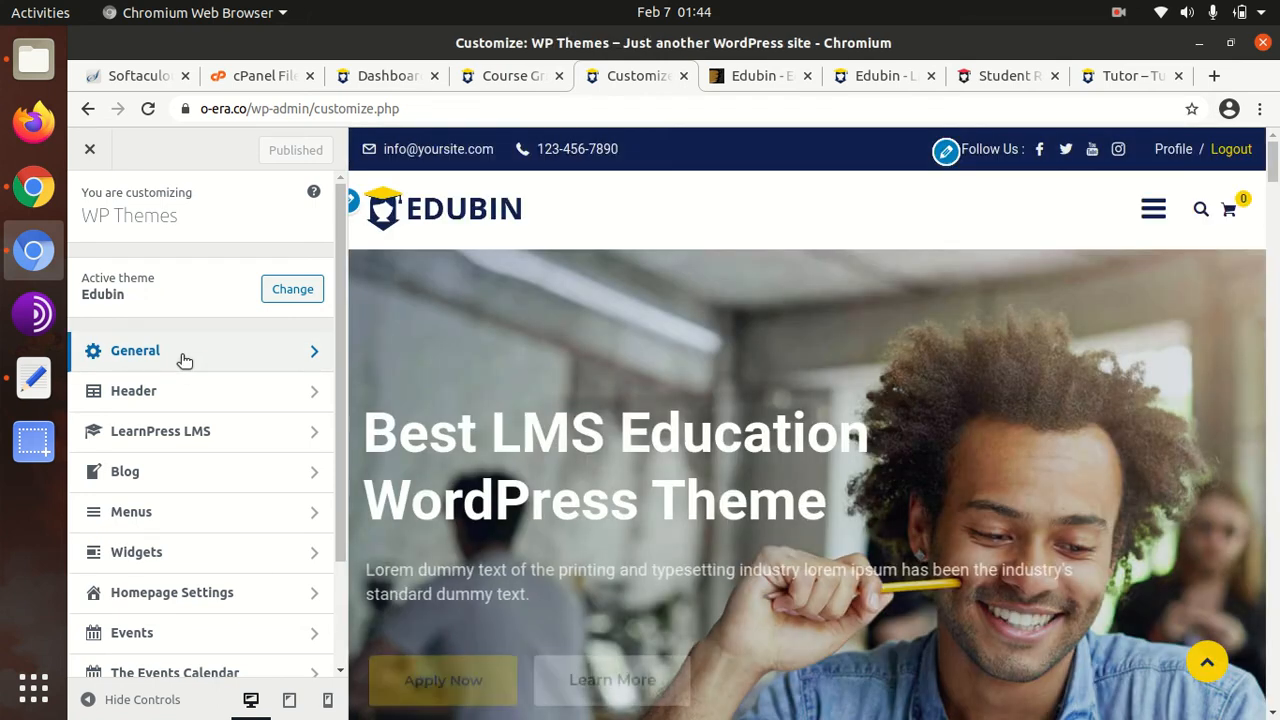
Step: View the Name & Logo and Colors settings in the customizer's General section
left_click(178, 356)
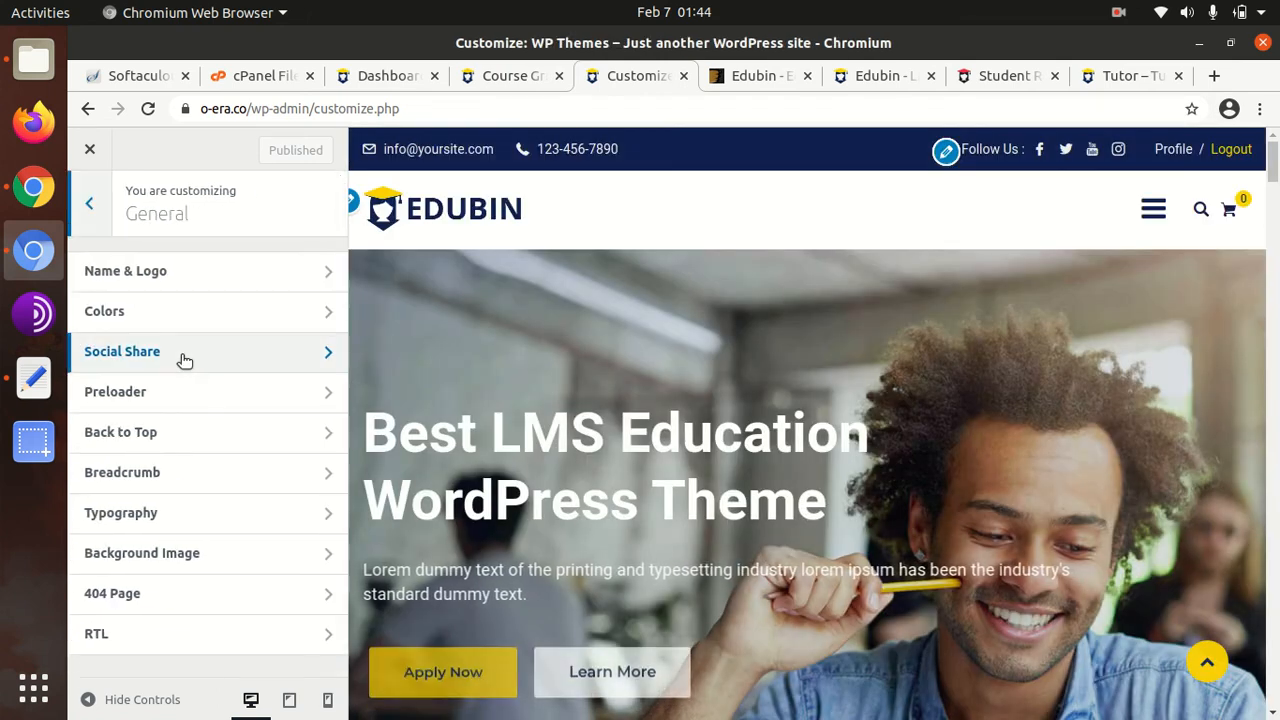
left_click(197, 280)
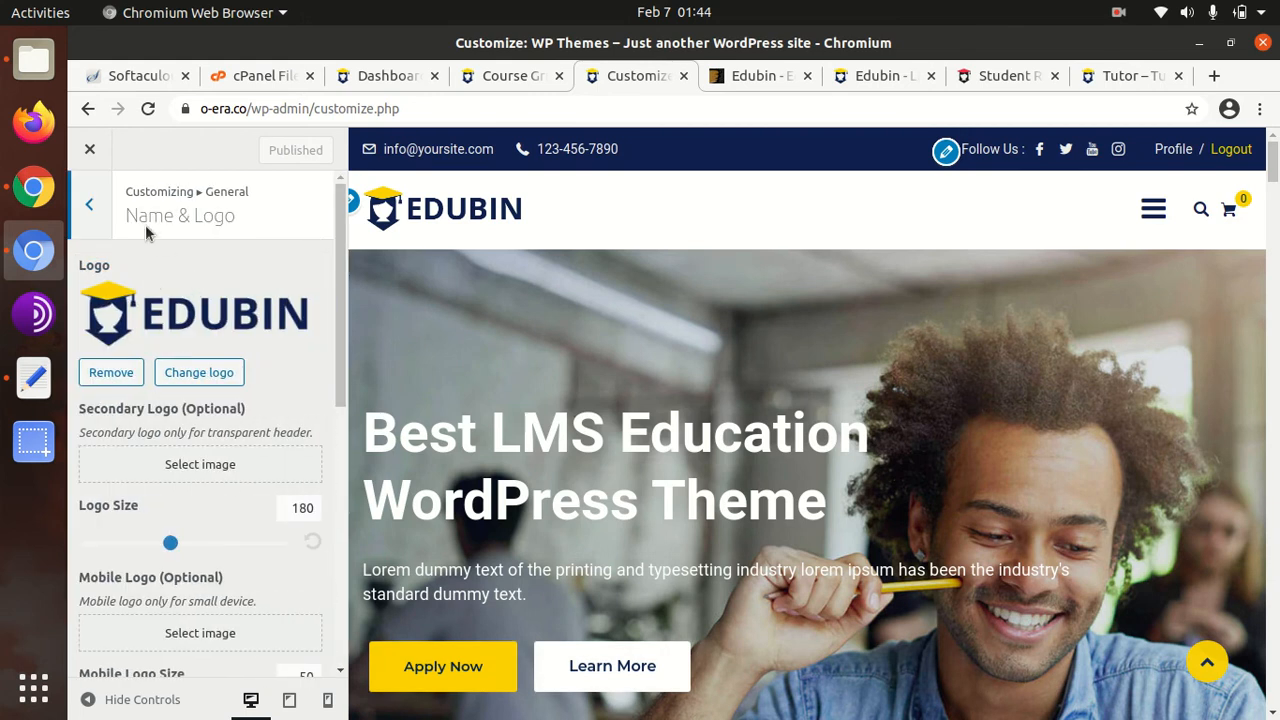
left_click(88, 206)
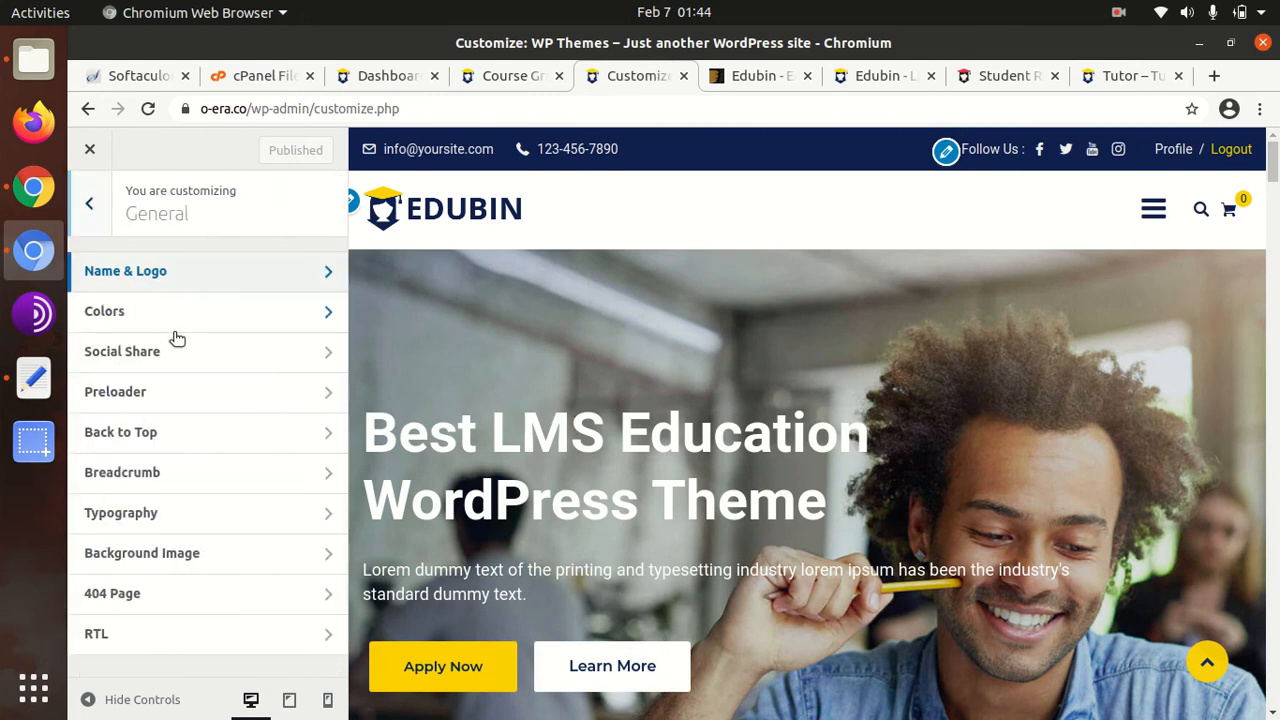
left_click(180, 326)
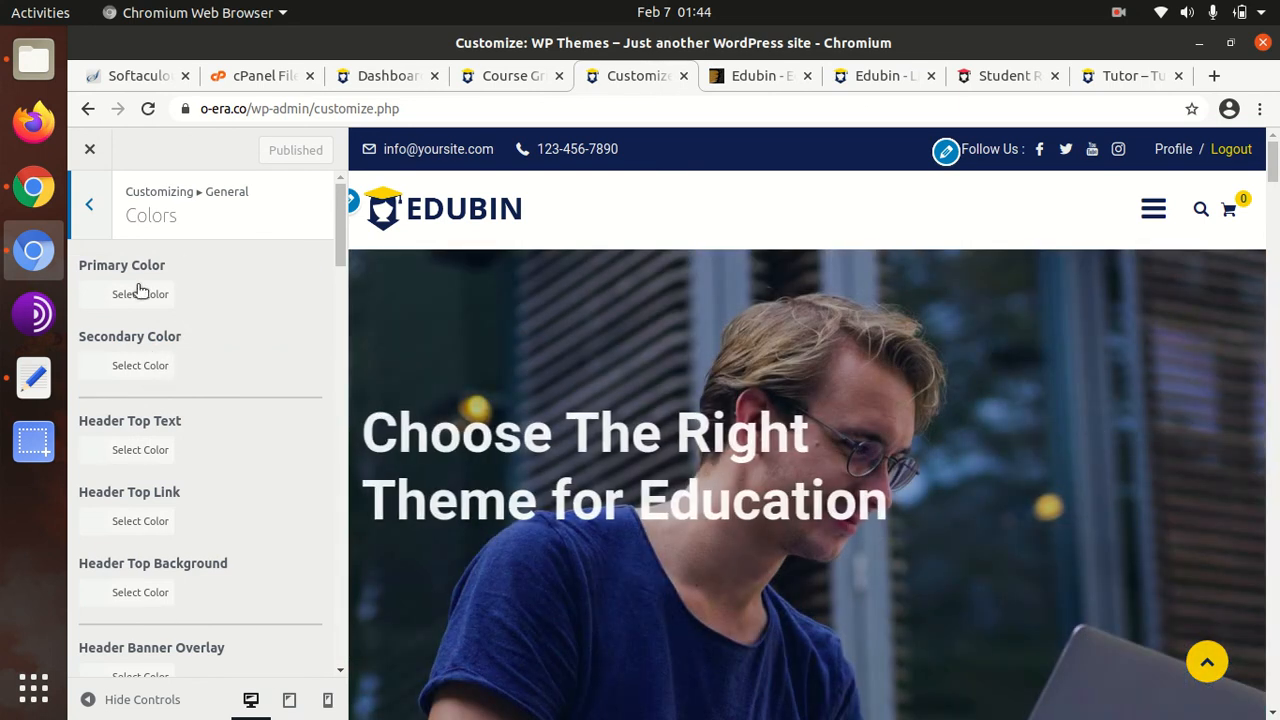
left_click(98, 225)
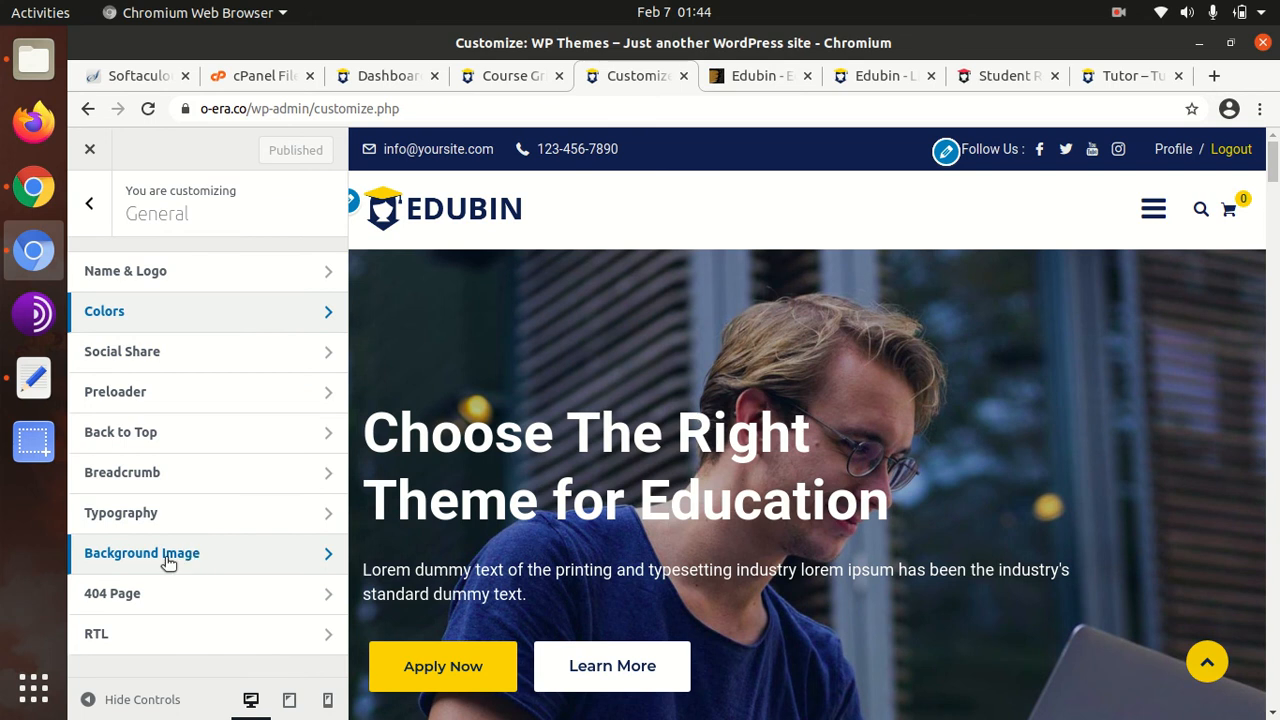
Step: View the Header and LearnPress LMS sections of the customizer and return to the main customizer list
left_click(86, 204)
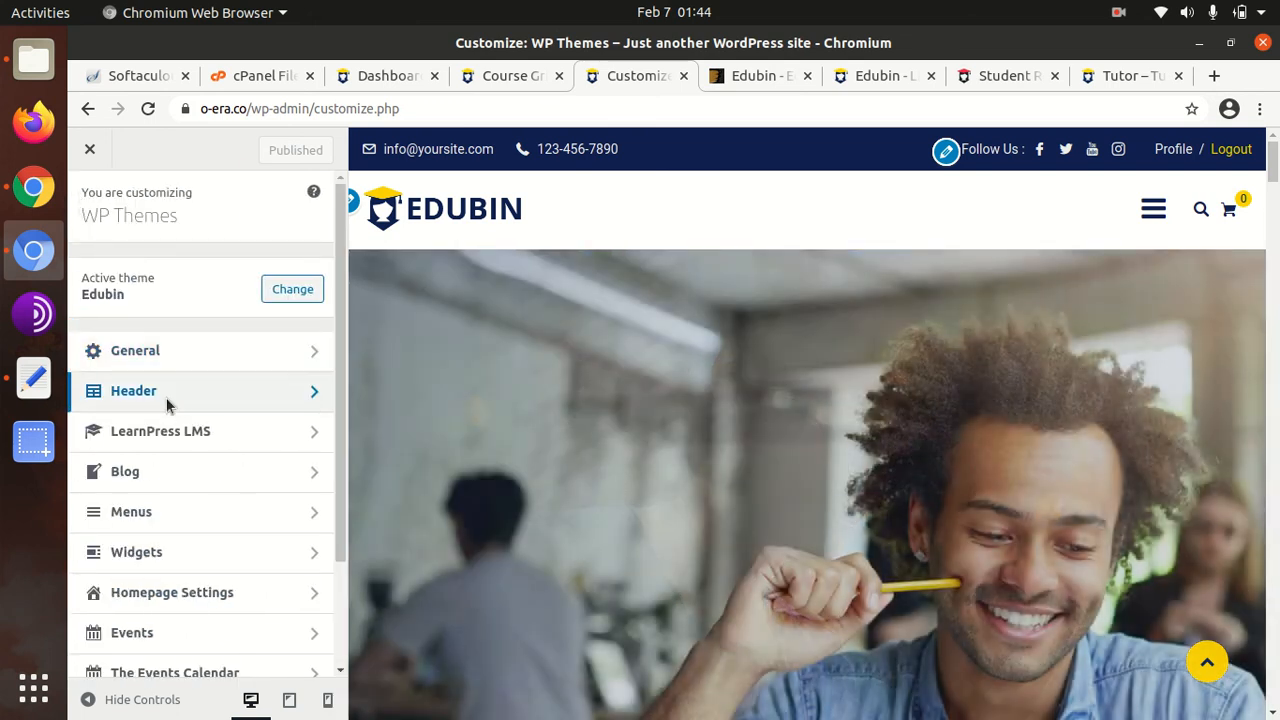
left_click(166, 406)
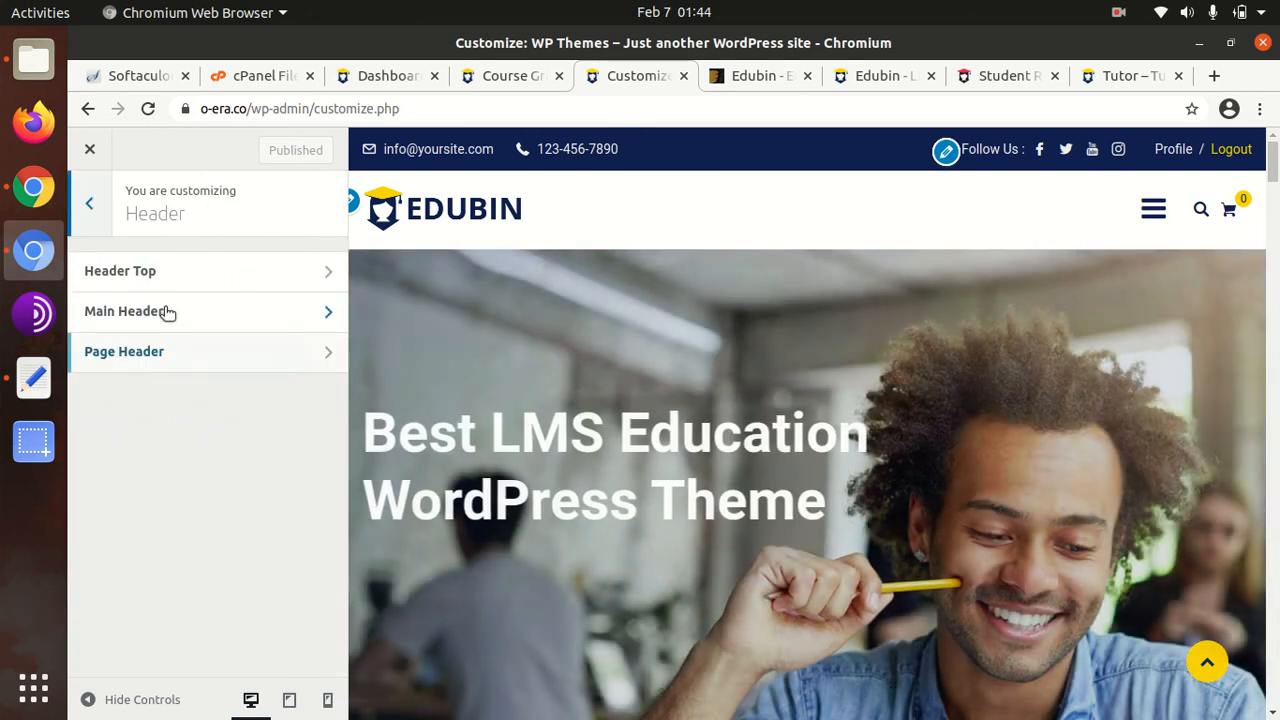
left_click(95, 205)
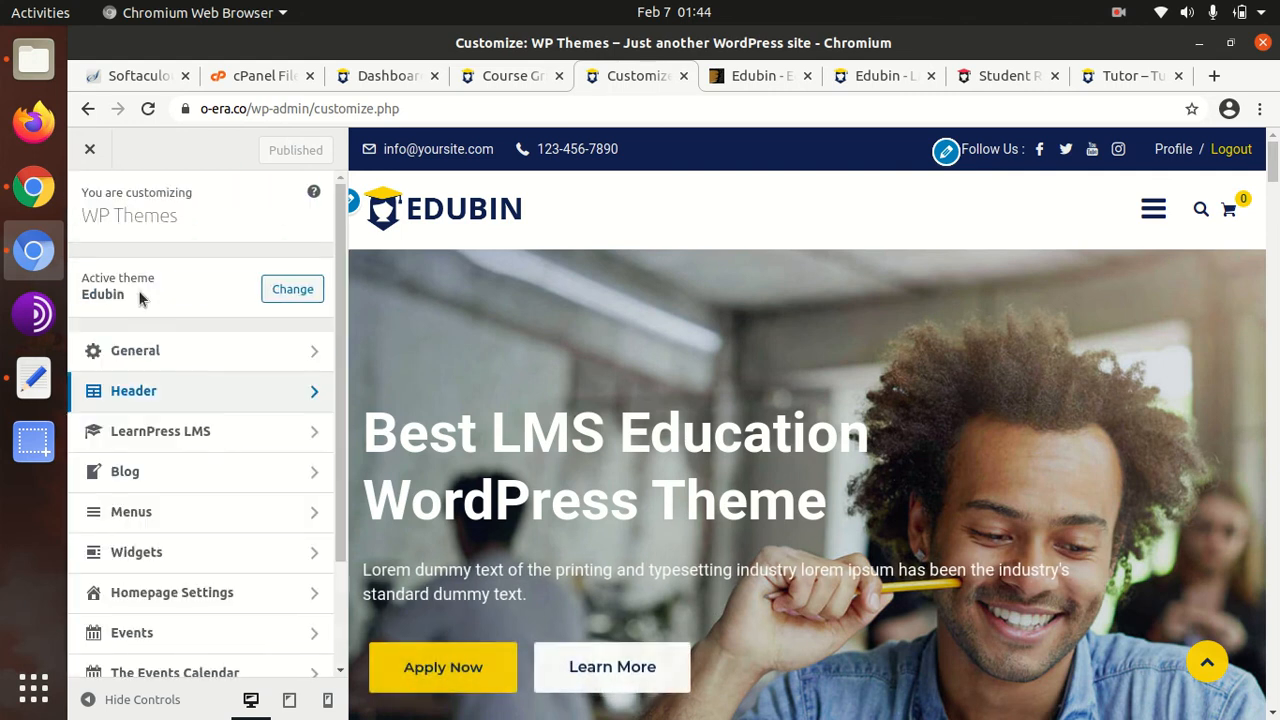
left_click(200, 433)
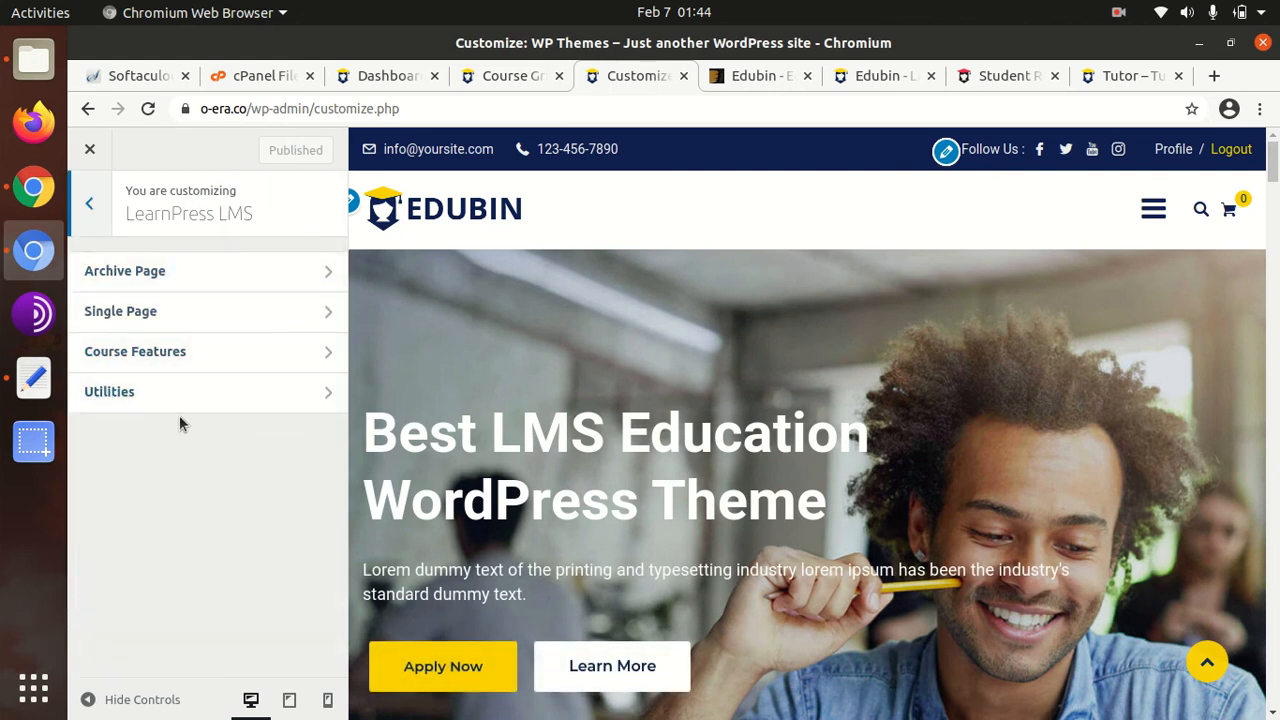
left_click(92, 204)
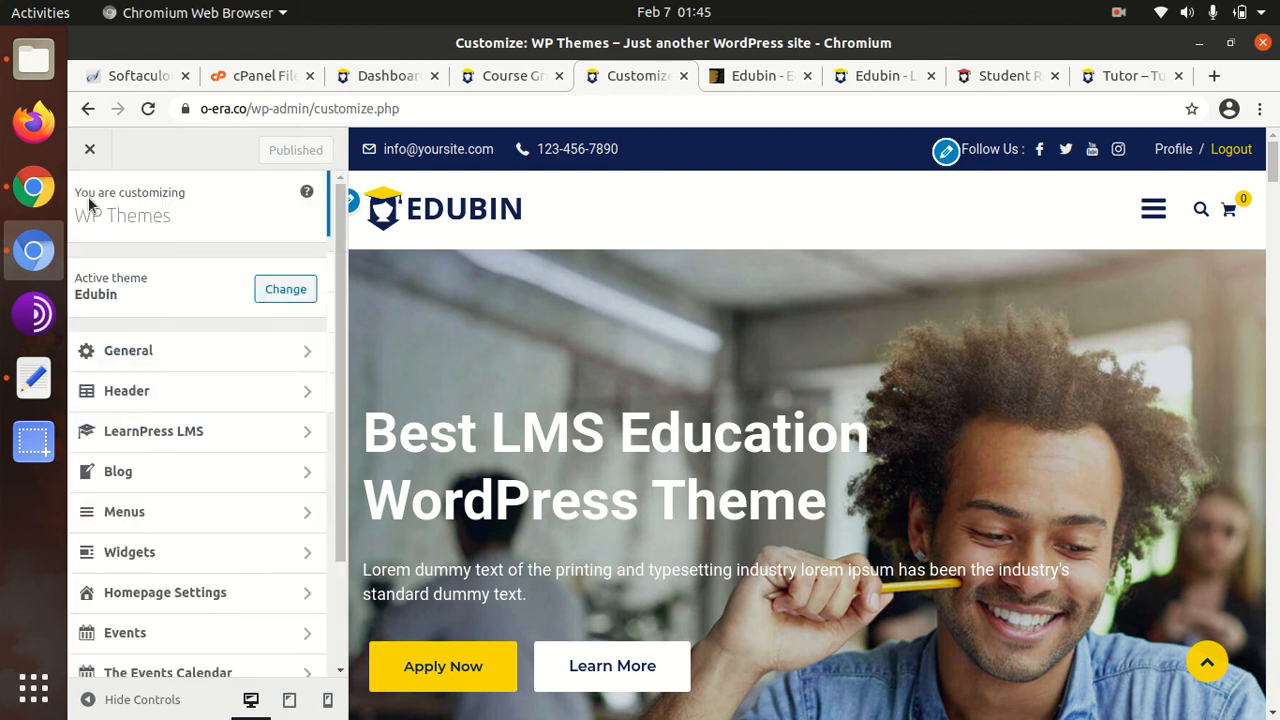
Step: Look through the full list of customizer sections and close the customizer
scroll(196, 461, "down", 1)
scroll(196, 461, "down", 1)
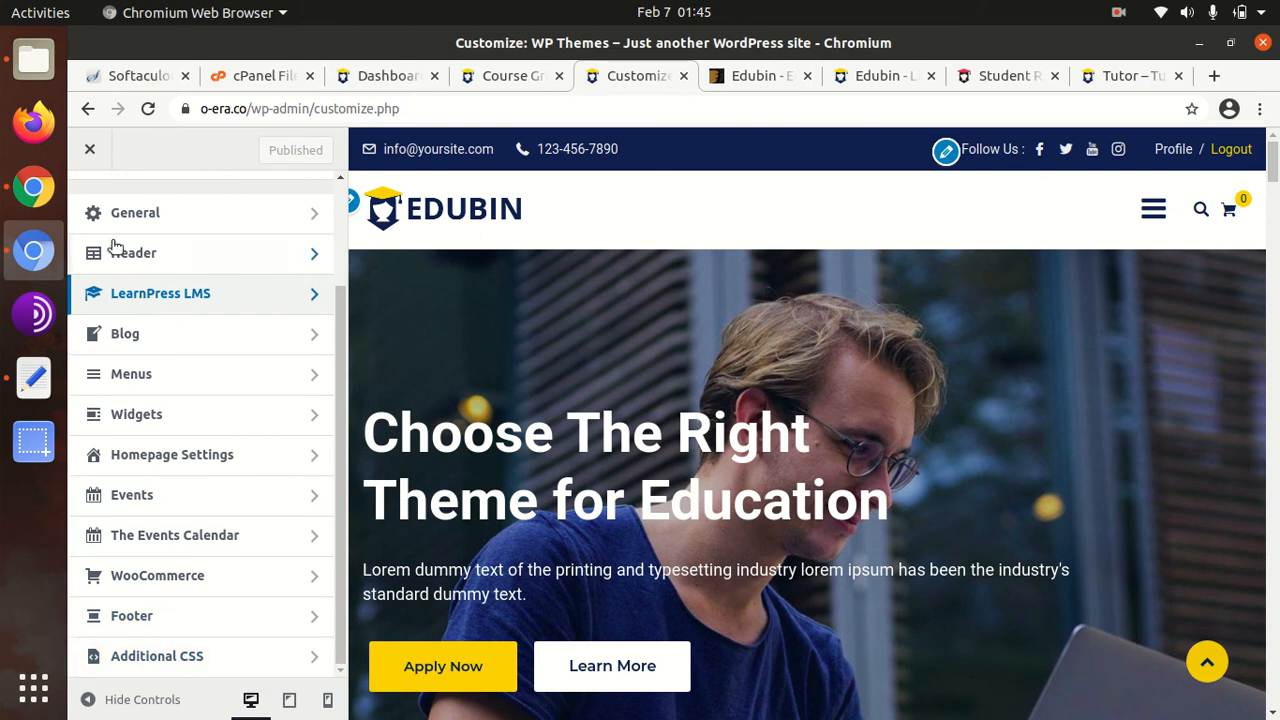
scroll(189, 294, "up", 3)
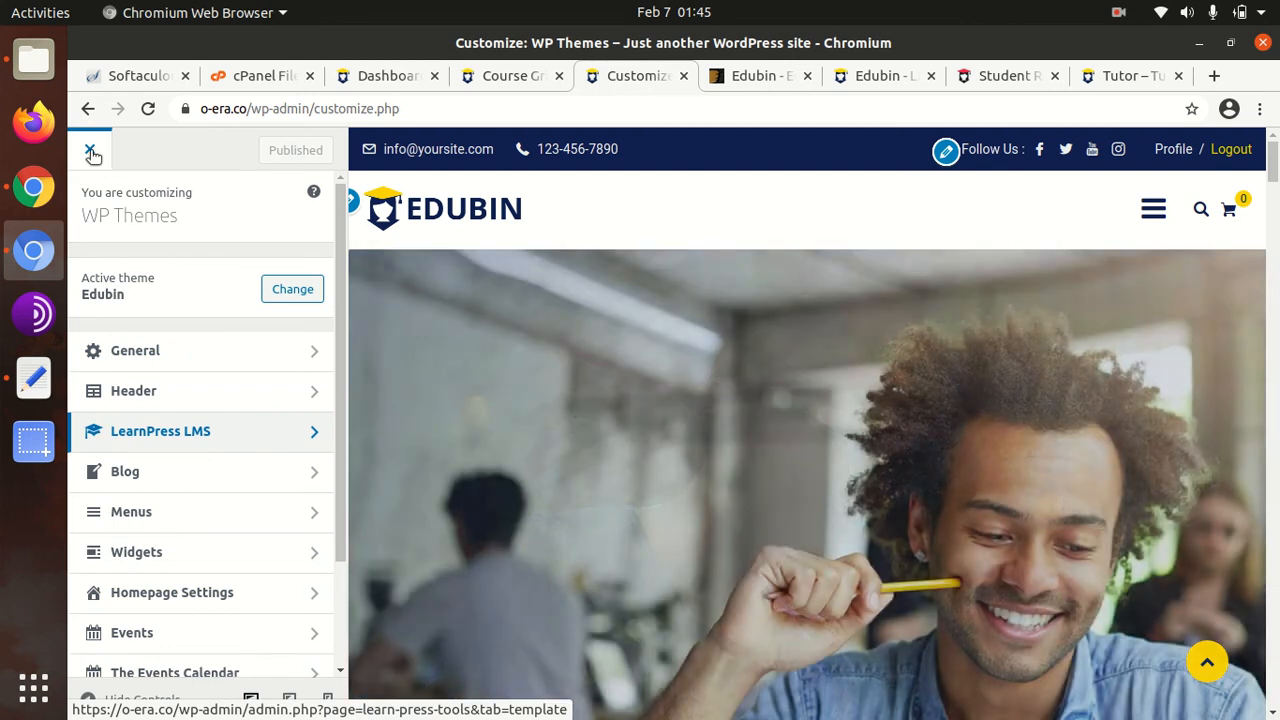
left_click(91, 151)
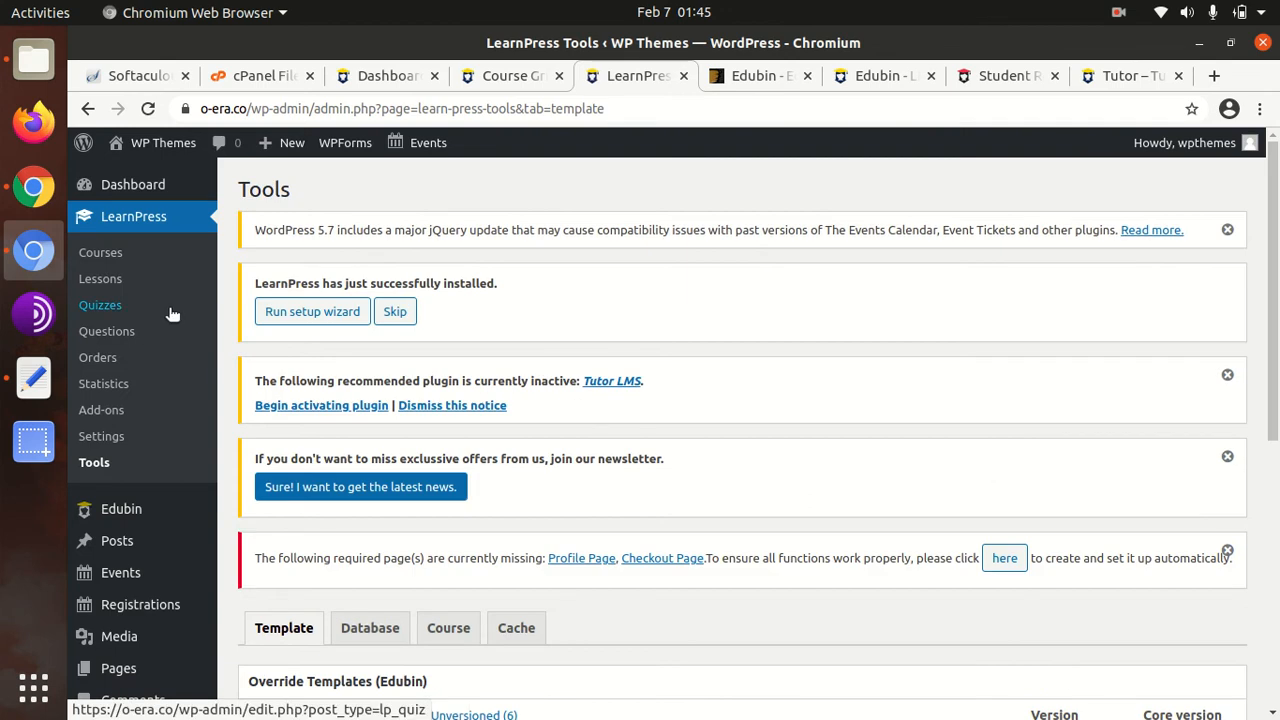
Step: Open the Events list in the WordPress admin and look through the imported events
scroll(163, 311, "down", 4)
mouse_move(138, 310)
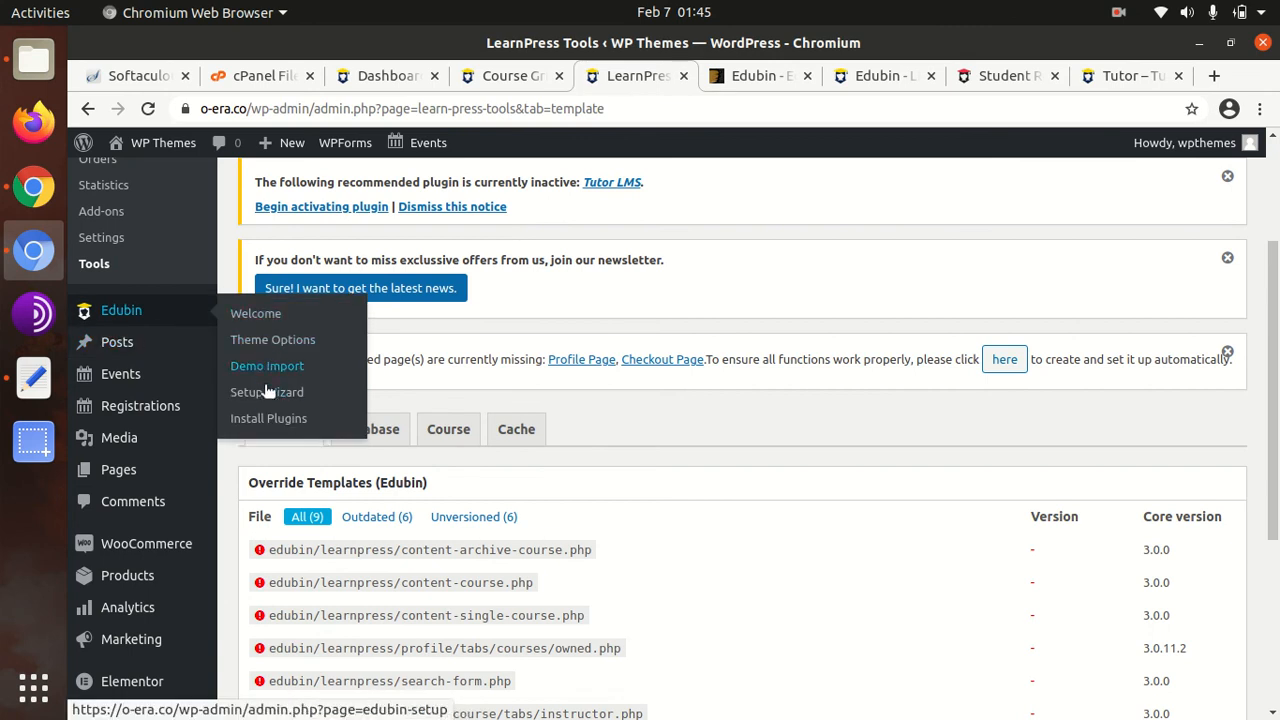
mouse_move(141, 349)
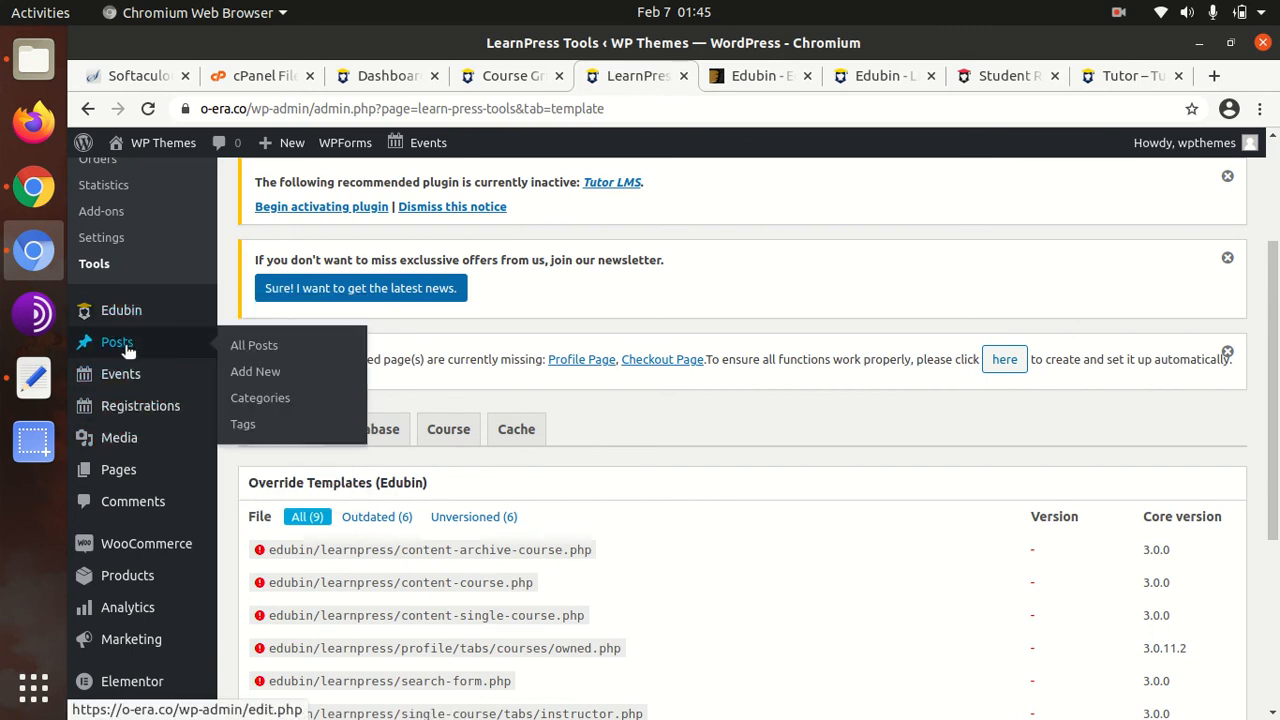
mouse_move(136, 378)
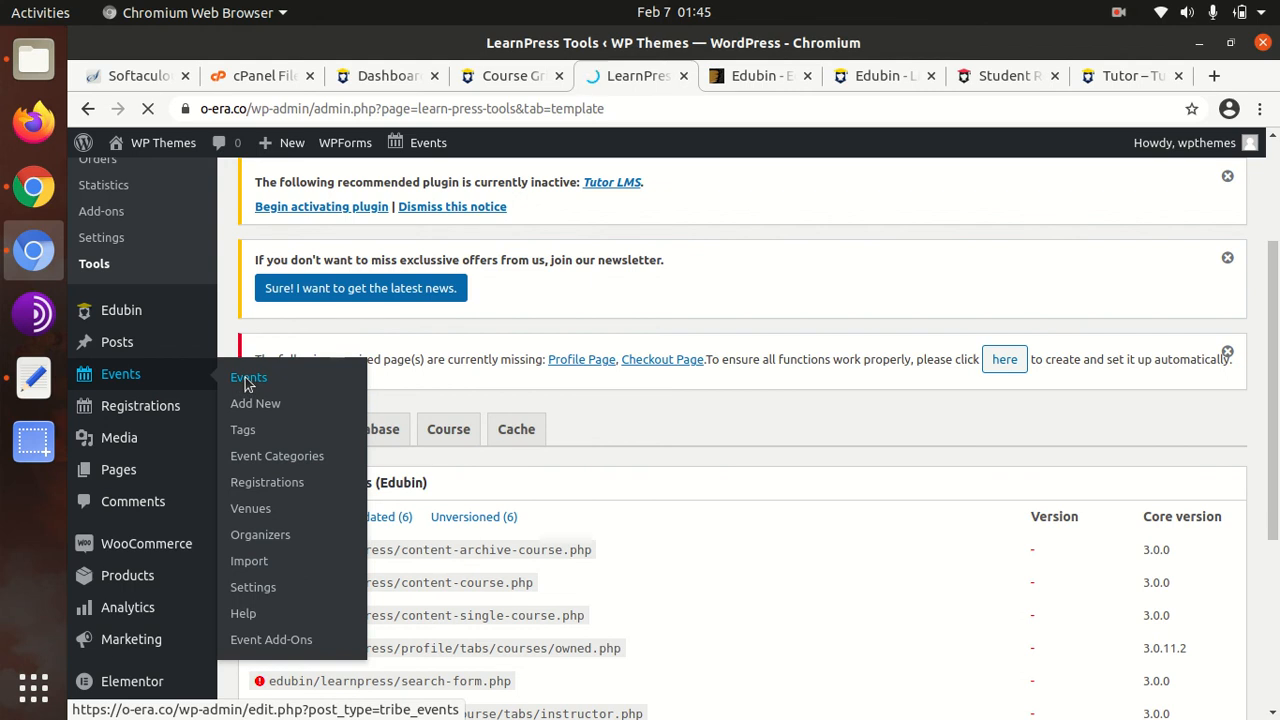
scroll(495, 378, "down", 5)
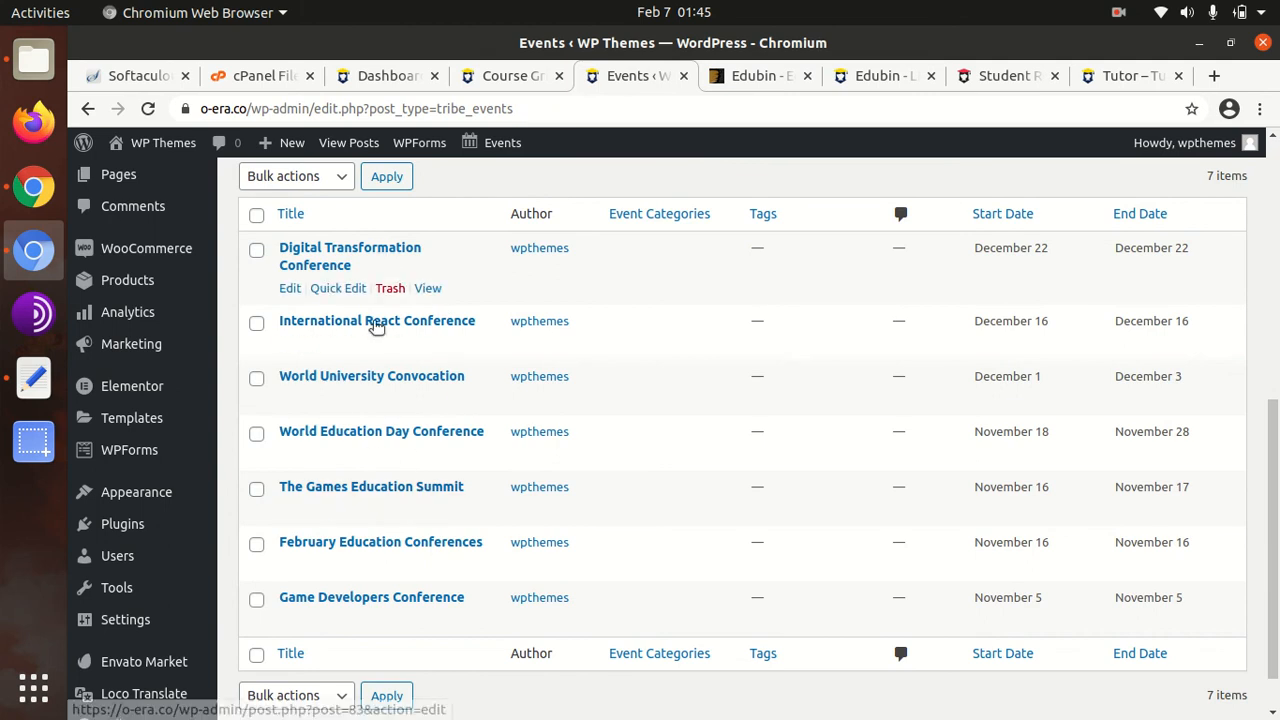
scroll(338, 390, "up", 5)
scroll(343, 268, "down", 2)
scroll(346, 262, "up", 2)
scroll(346, 268, "down", 3)
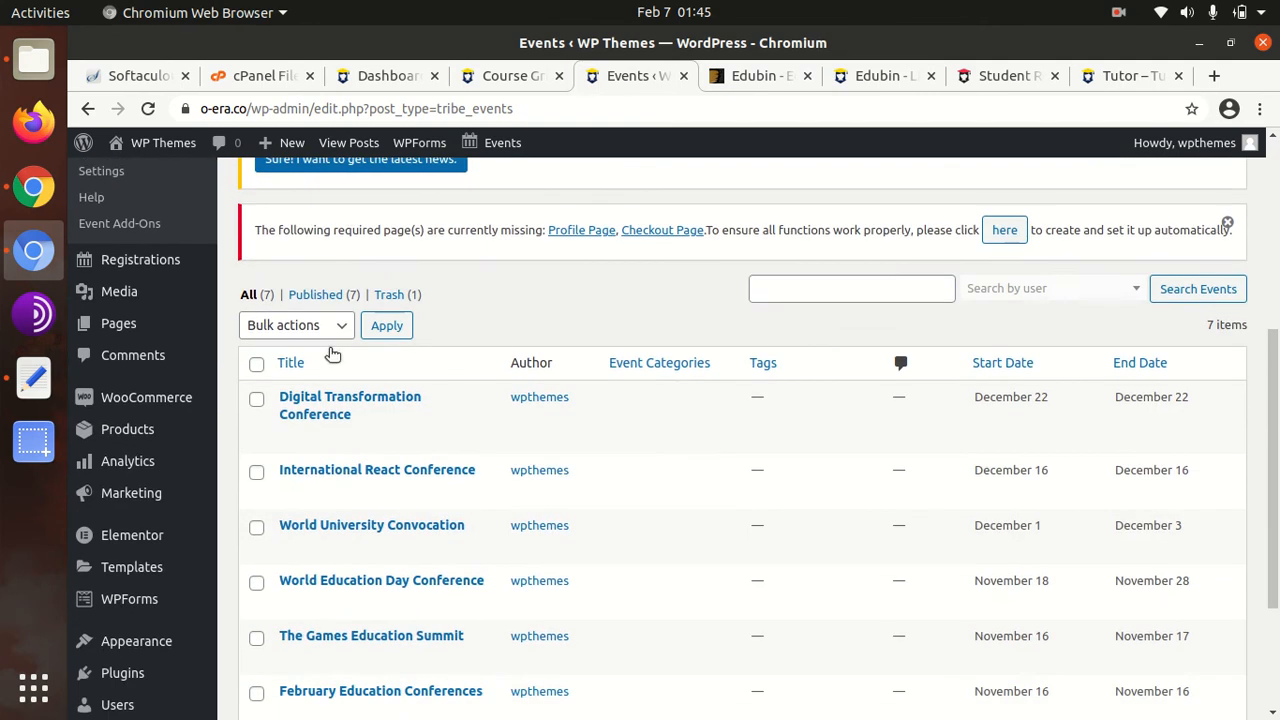
scroll(432, 425, "up", 5)
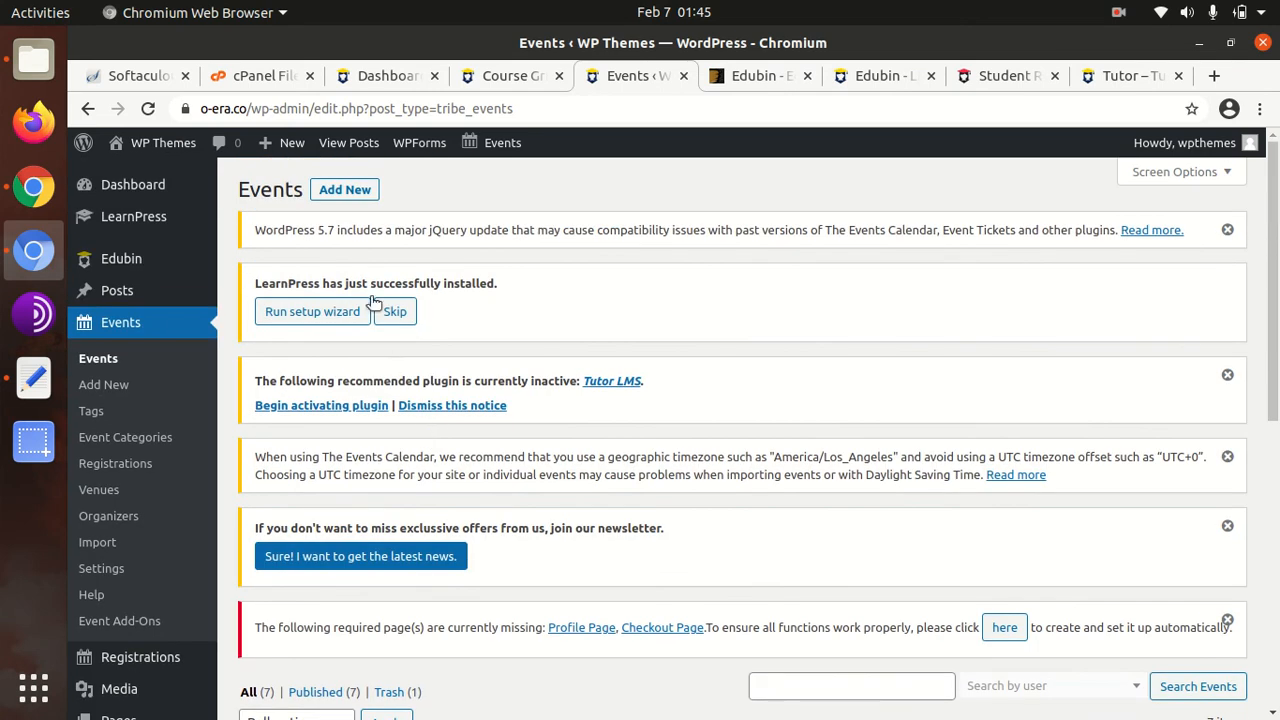
scroll(319, 470, "down", 2)
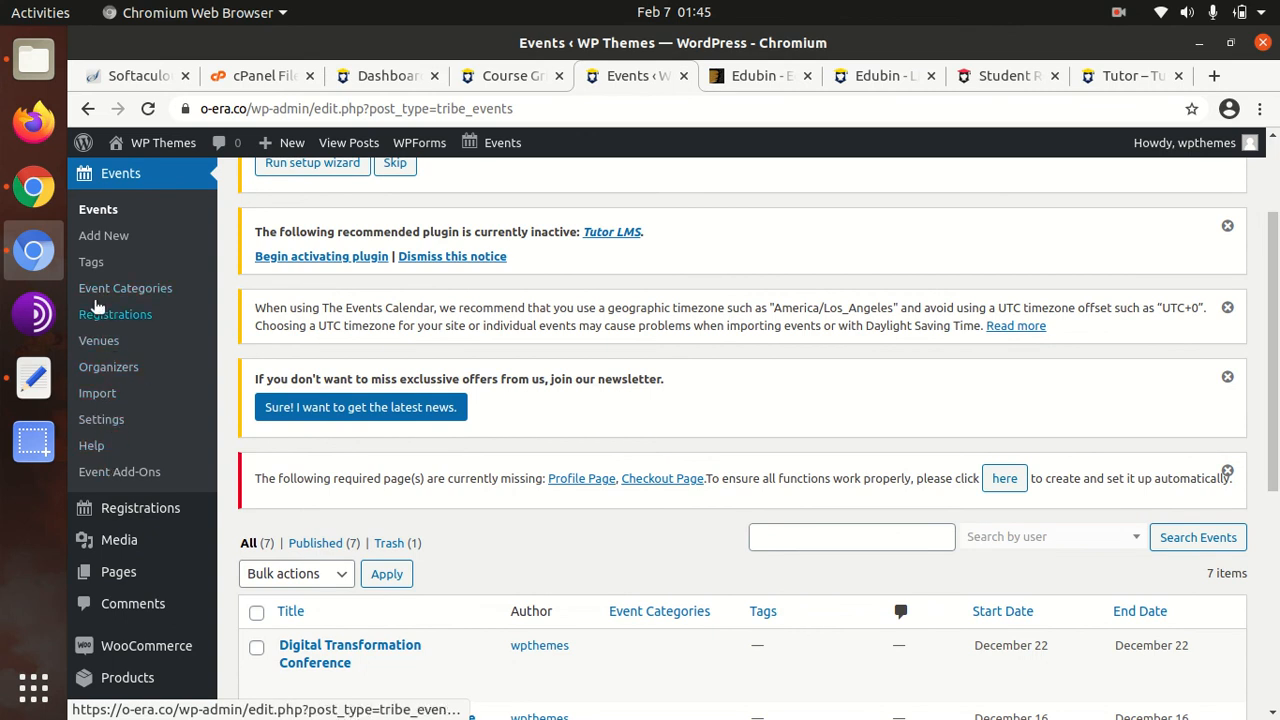
scroll(148, 427, "down", 2)
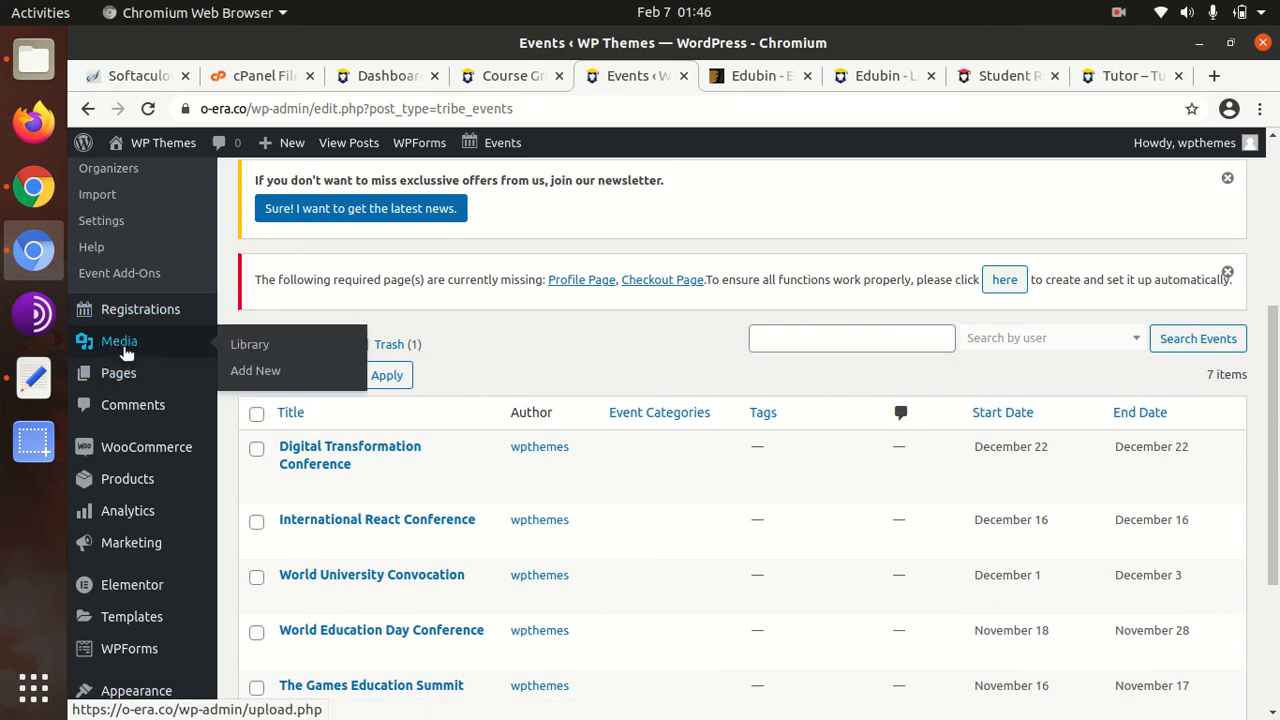
mouse_move(160, 470)
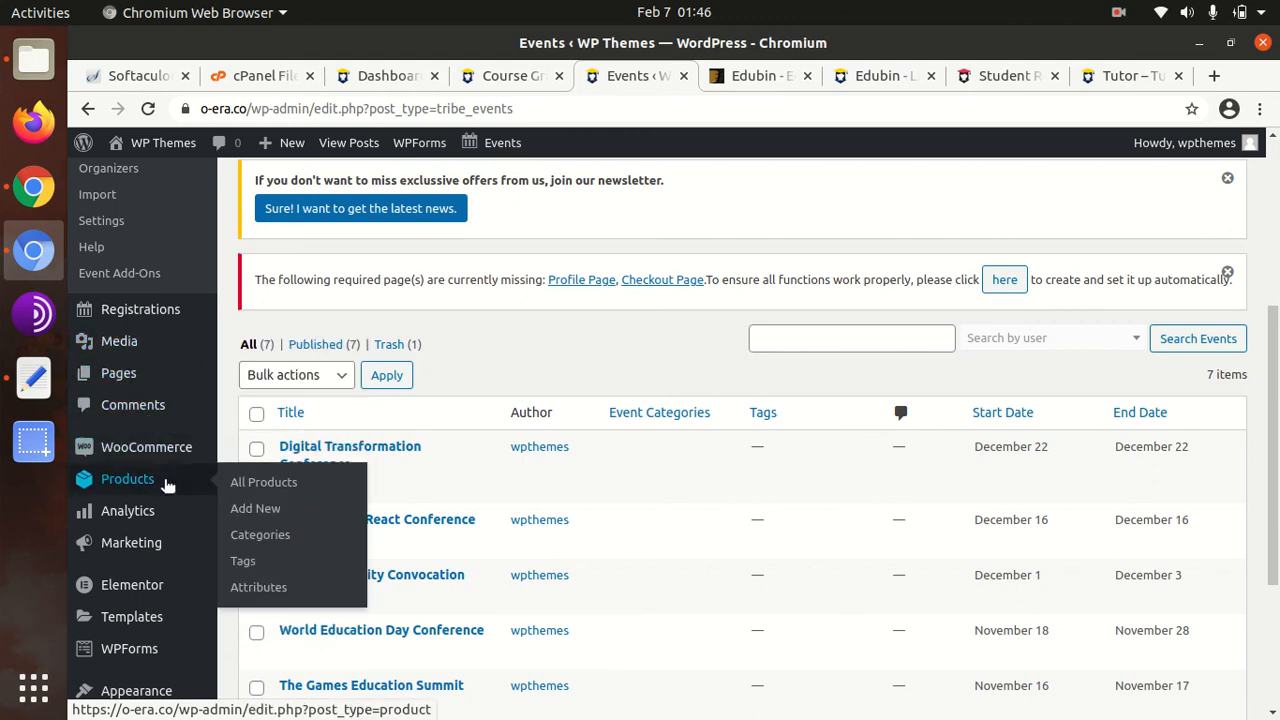
scroll(155, 498, "down", 3)
scroll(155, 420, "down", 1)
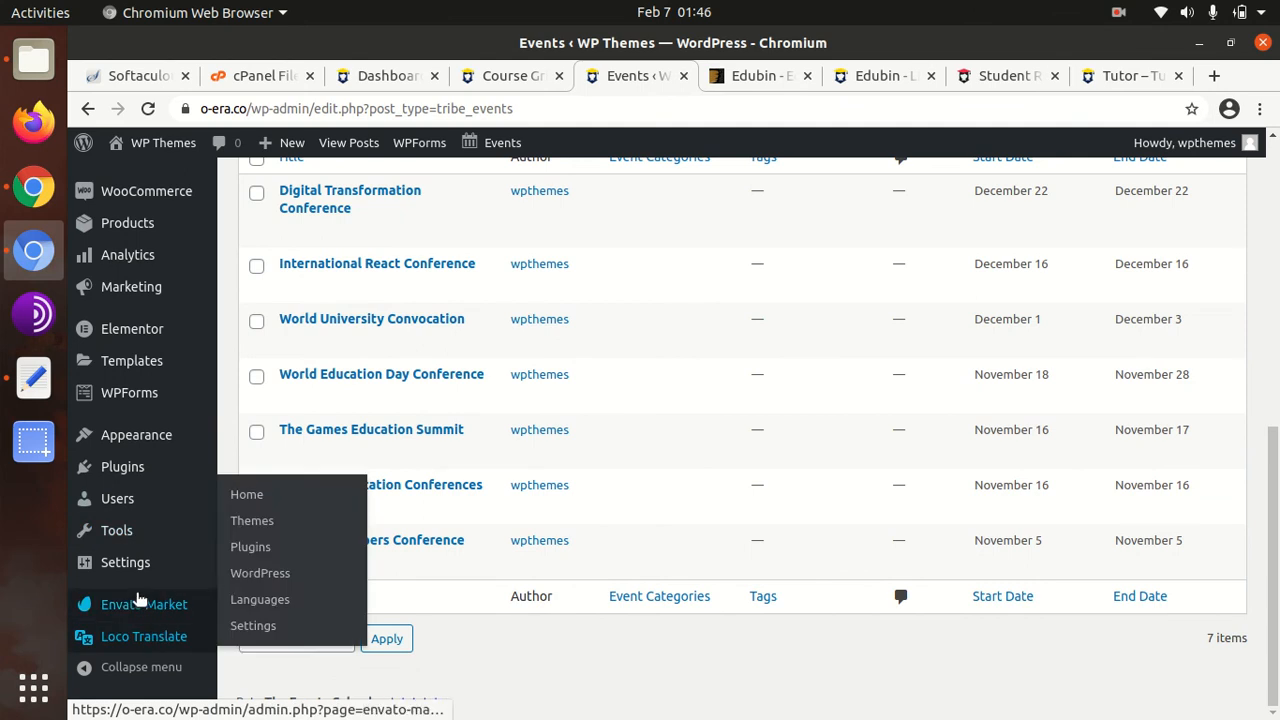
scroll(140, 600, "up", 6)
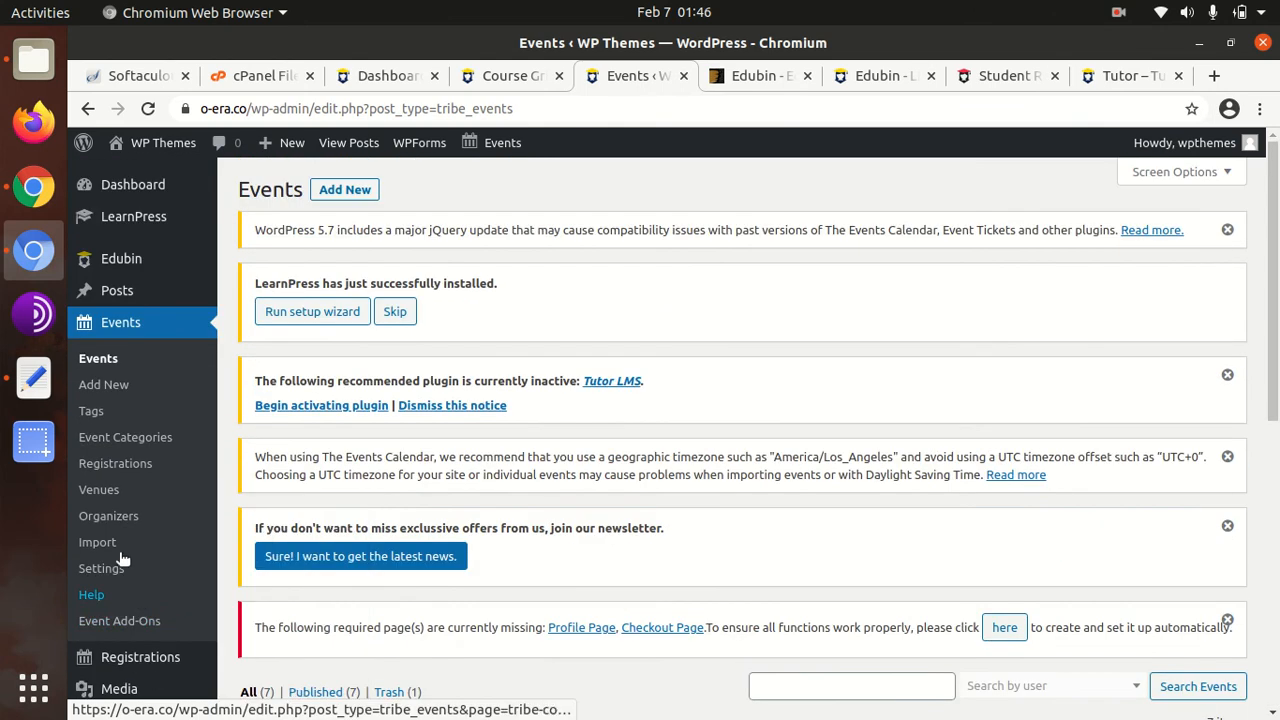
mouse_move(157, 224)
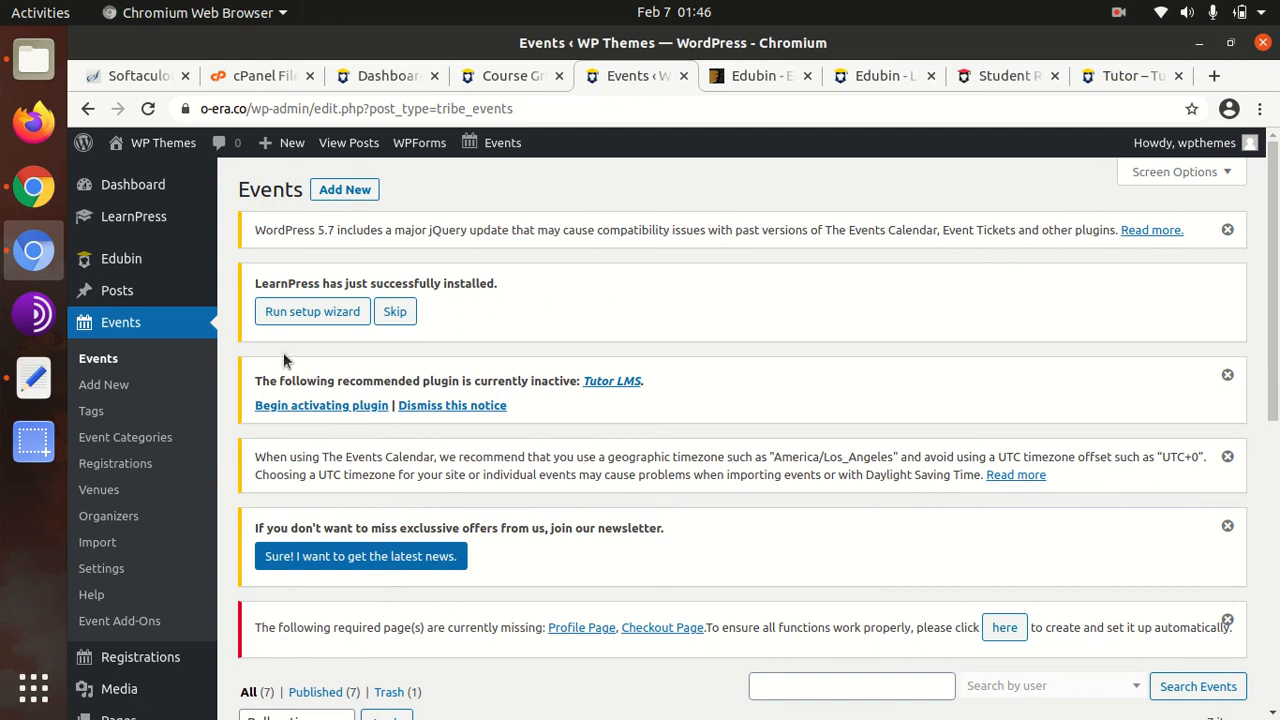
mouse_move(186, 263)
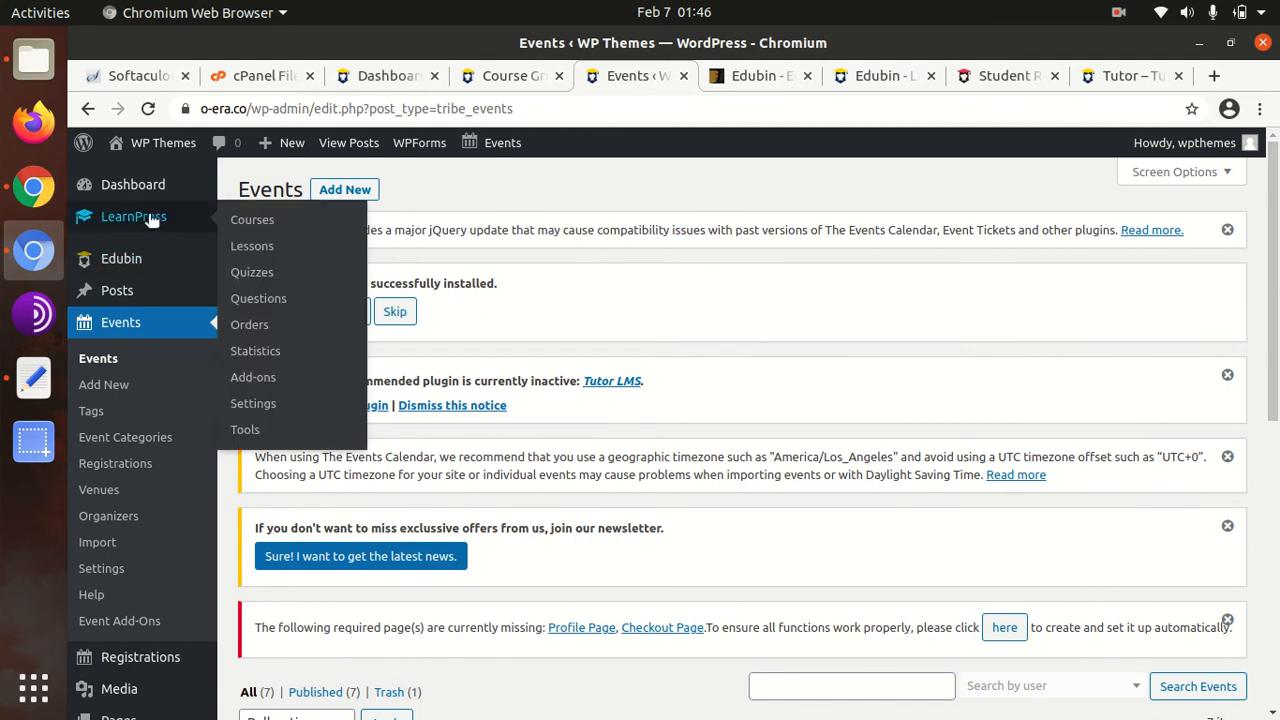
Step: Open the site's front page from the dashboard in a new tab and close the Edubin demo site's tab
left_click(520, 81)
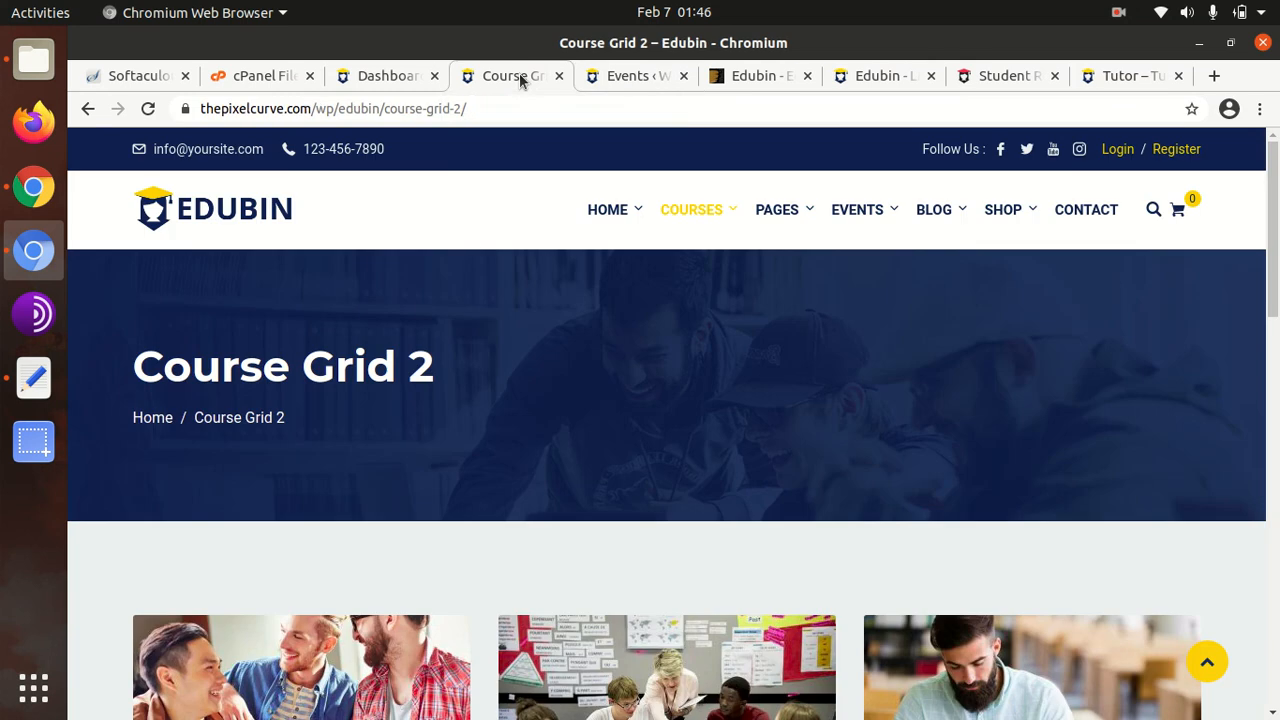
left_click(230, 205)
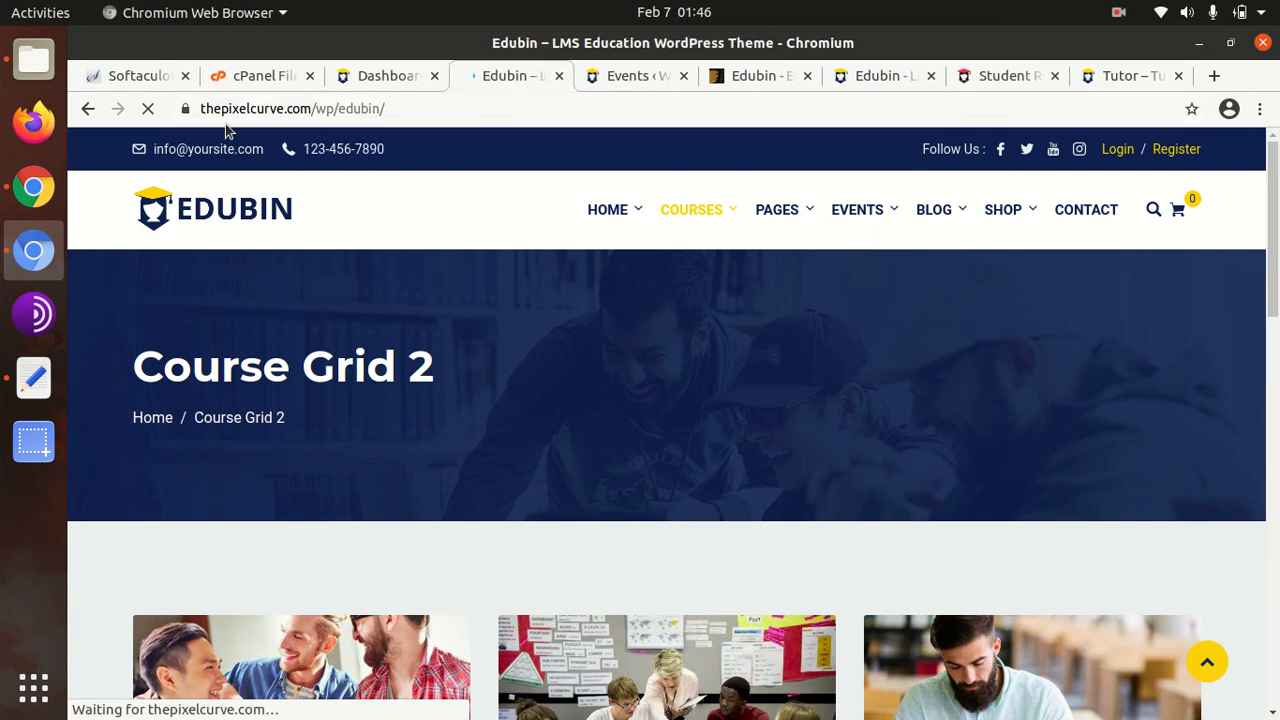
left_click(380, 78)
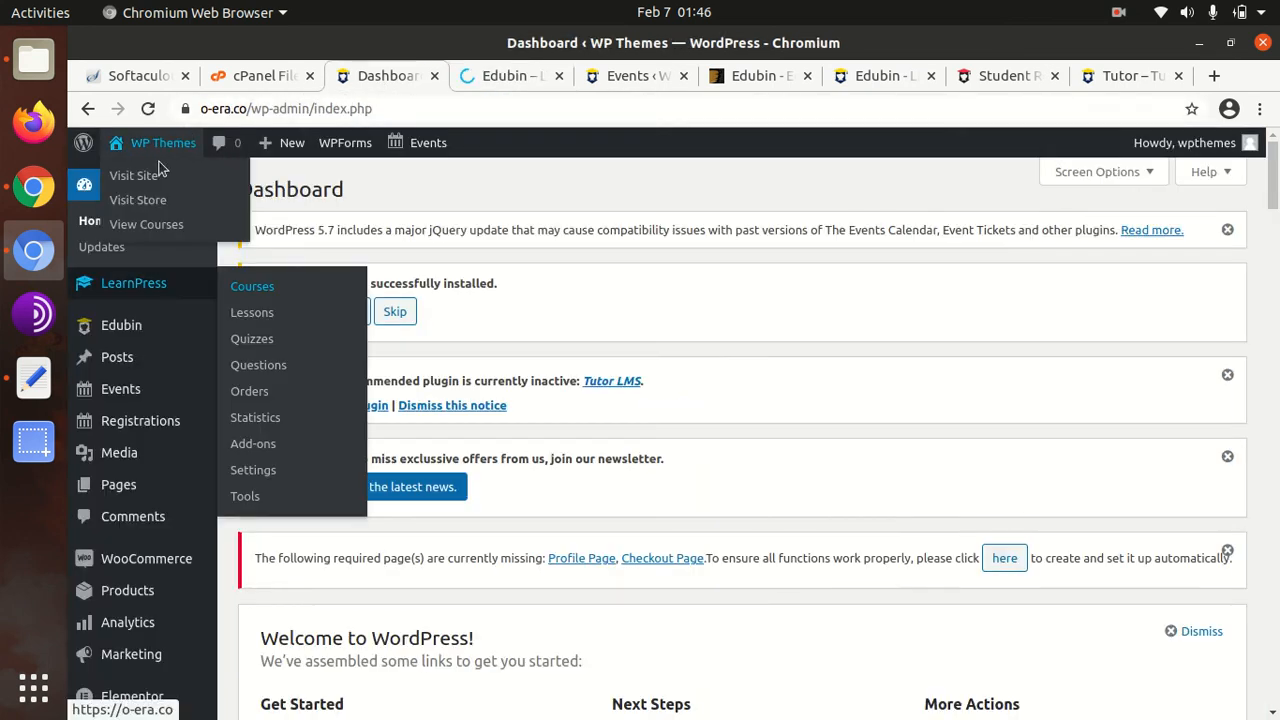
middle_click(142, 180)
left_click(497, 80)
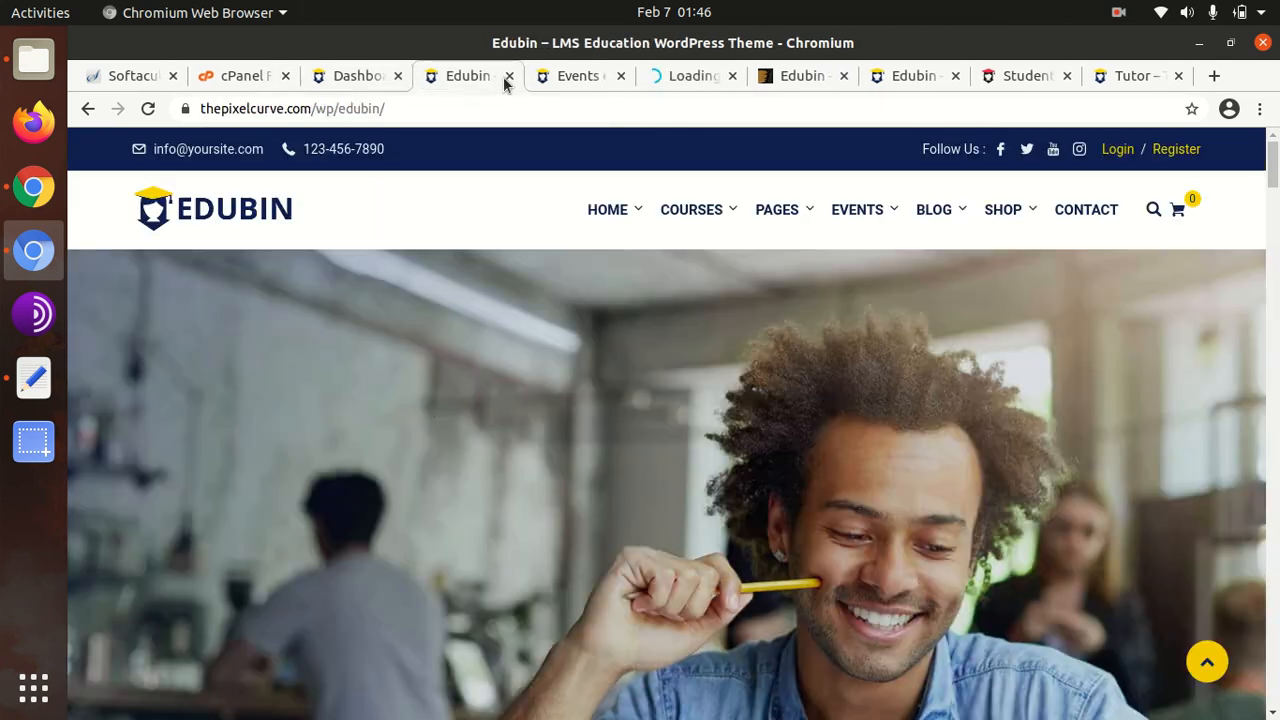
left_click(508, 77)
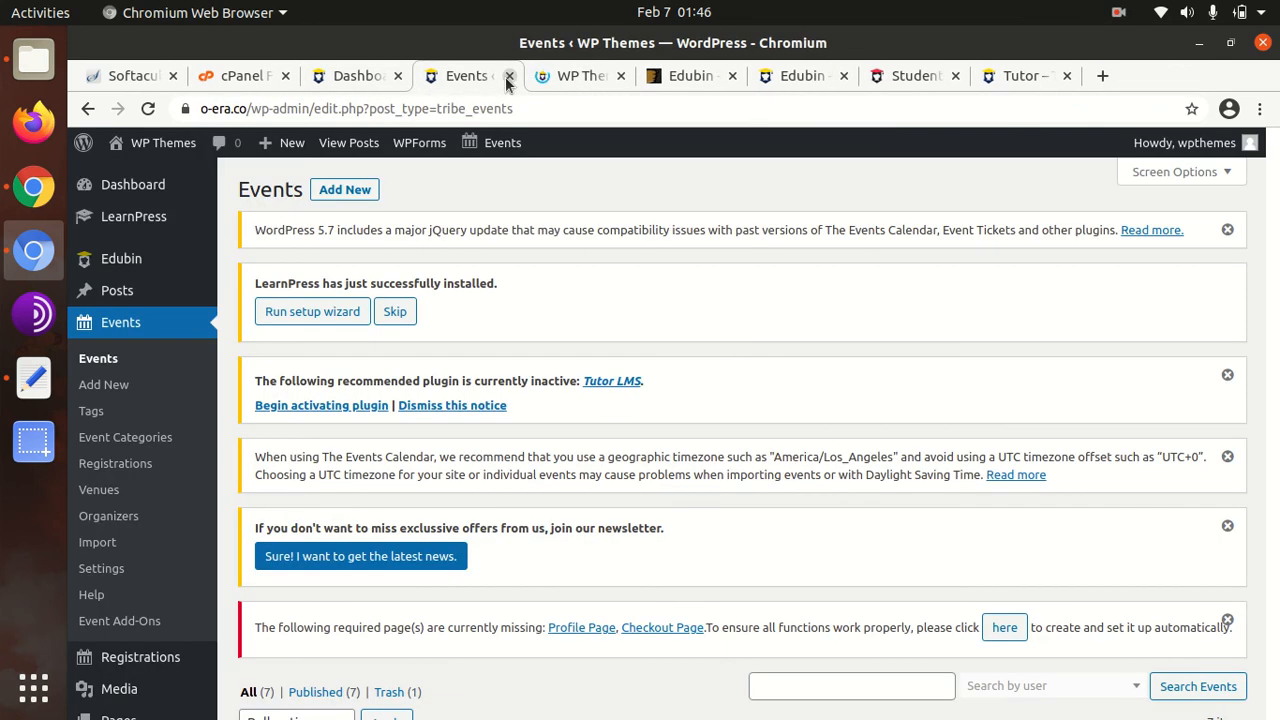
left_click(558, 78)
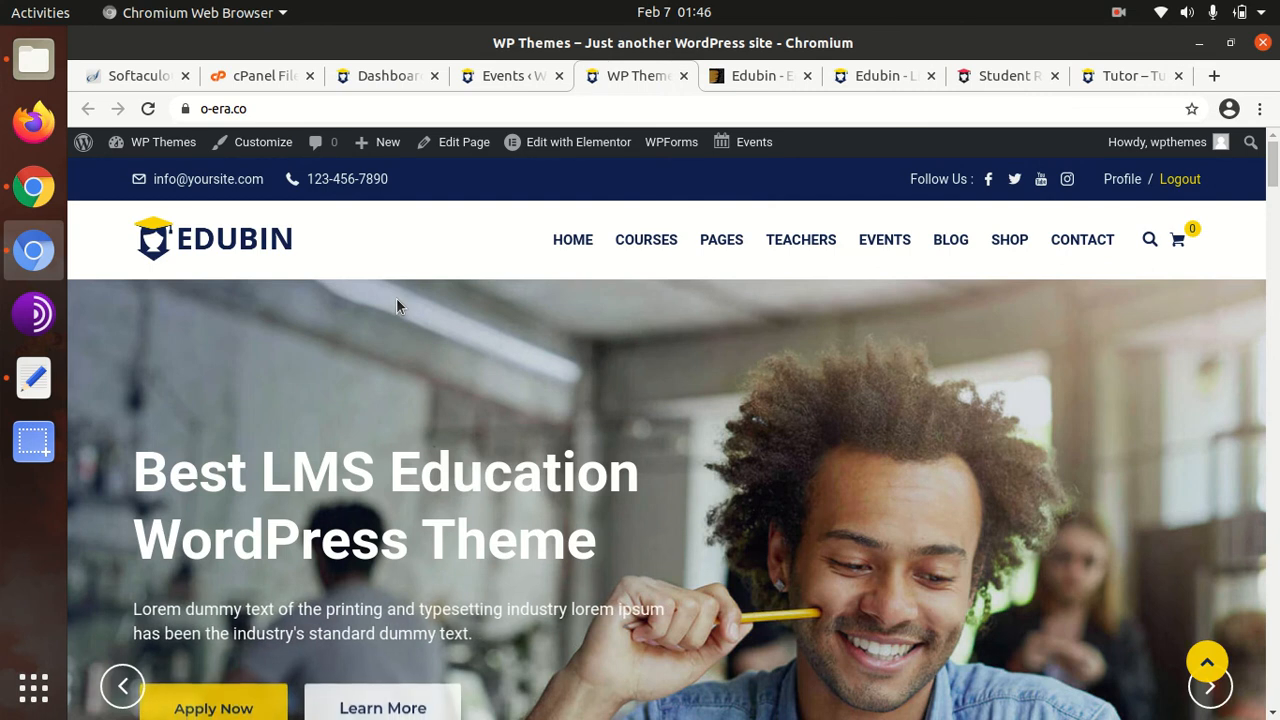
Step: Open the site's home page for editing with Elementor
mouse_move(591, 150)
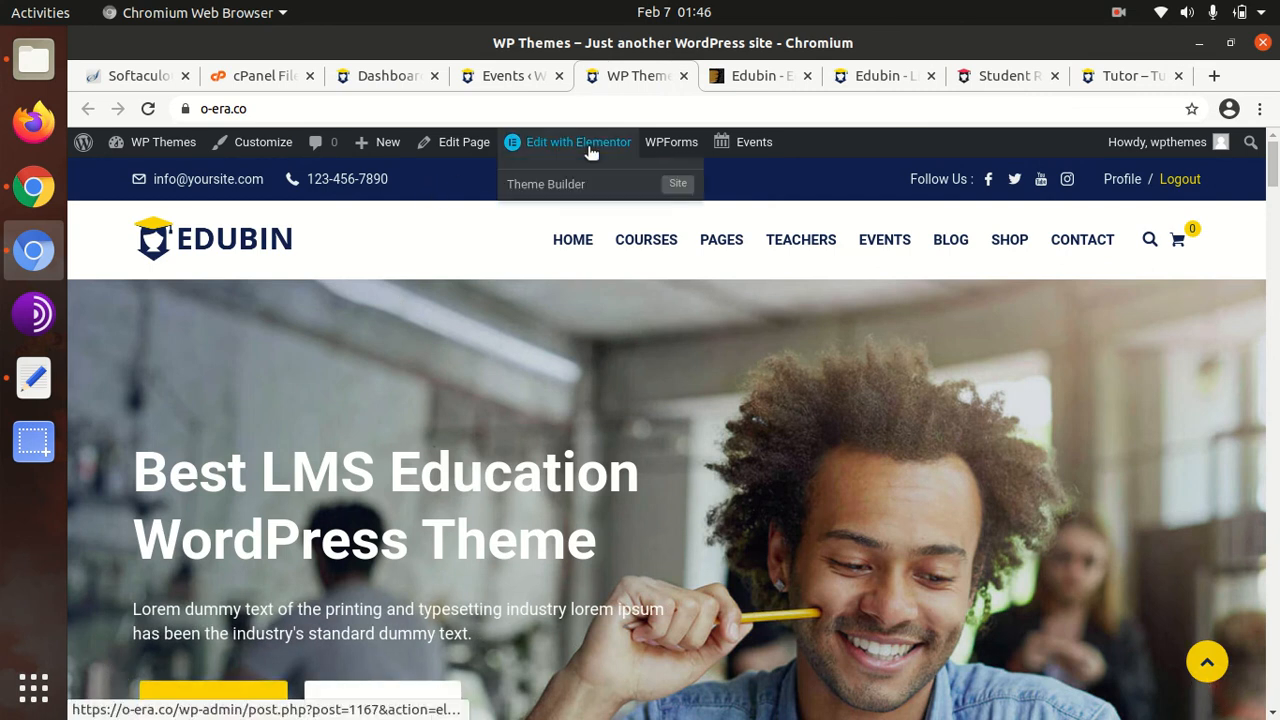
left_click(563, 150)
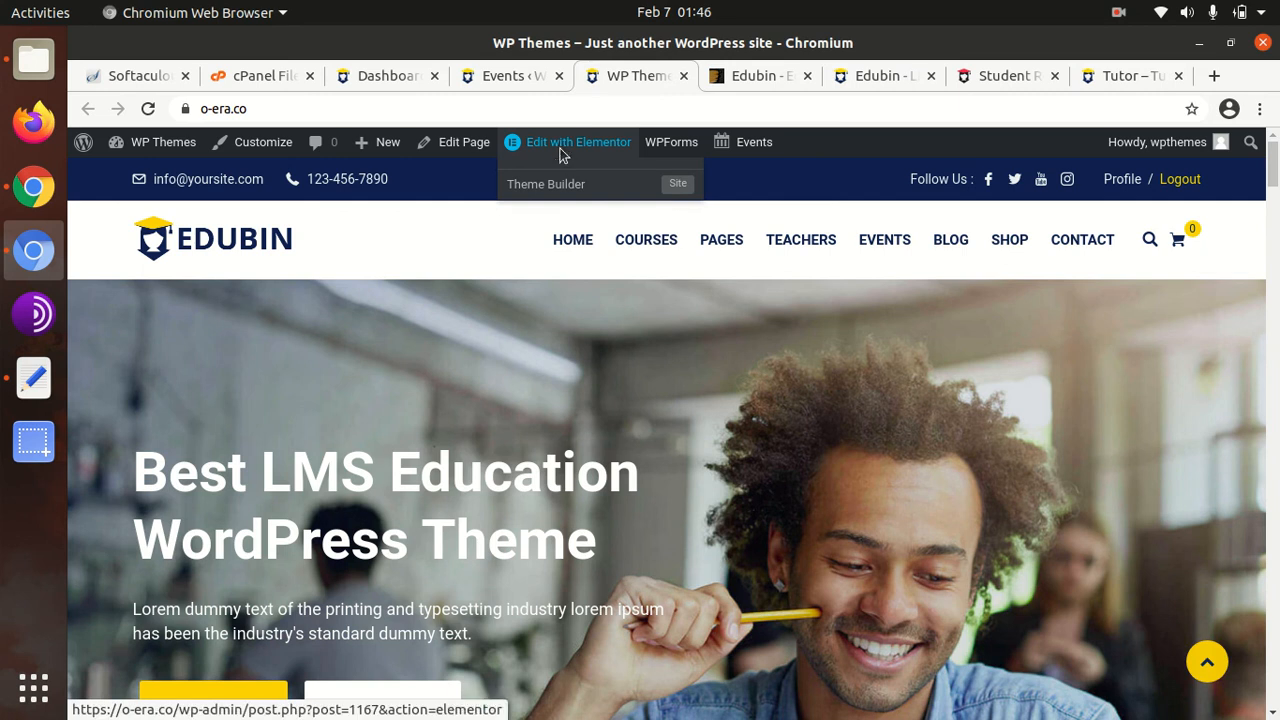
left_click(562, 153)
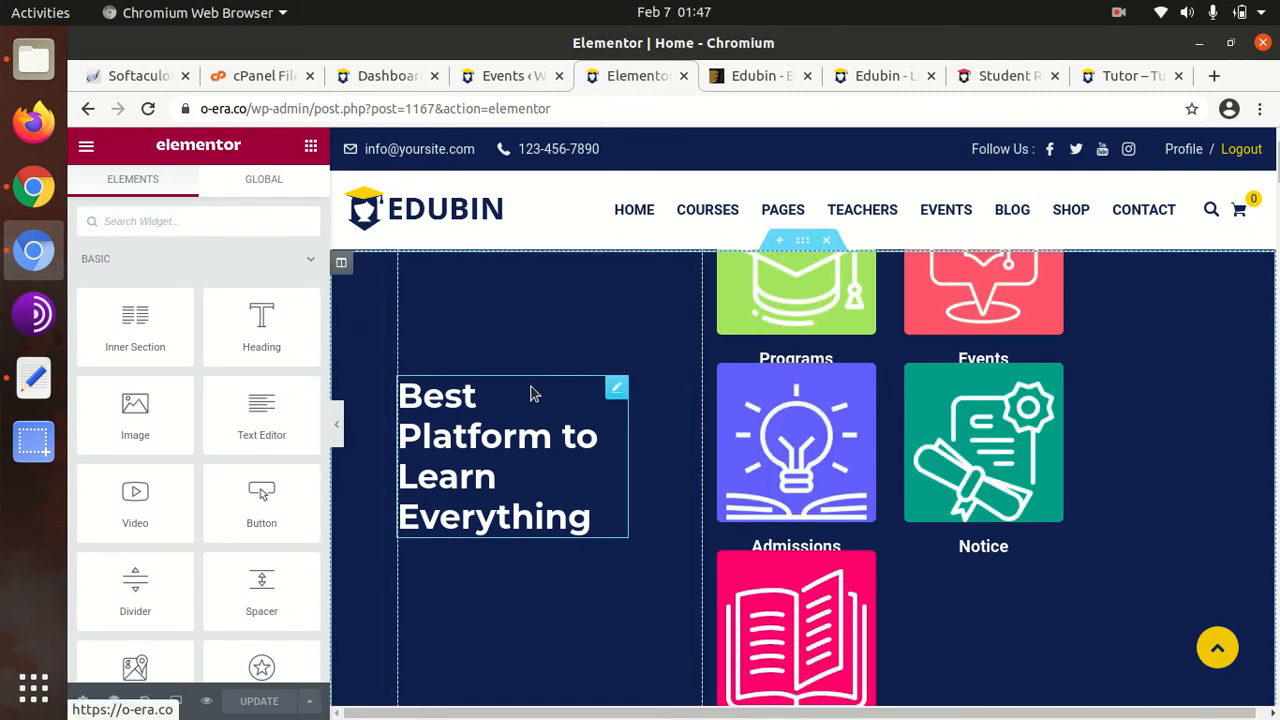
Step: Open the settings of the "Best Platform to Learn Everything" heading and select its title text
scroll(934, 350, "down", 2)
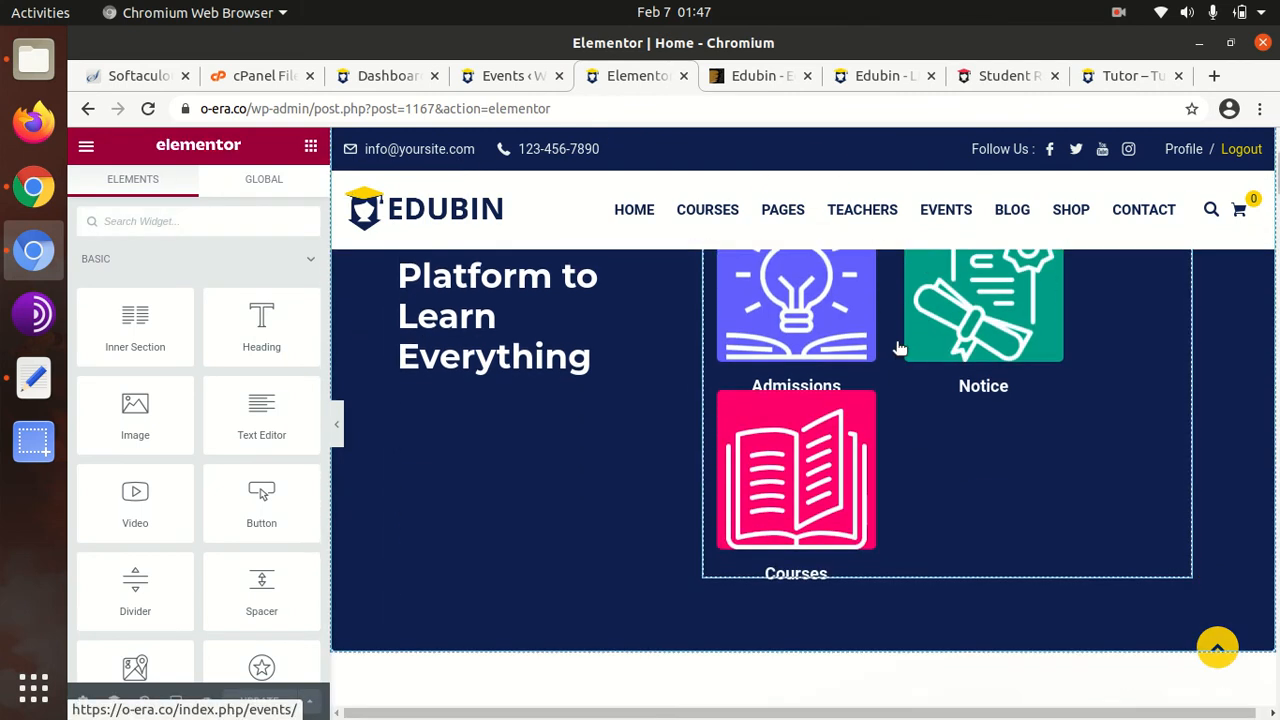
scroll(540, 415, "up", 2)
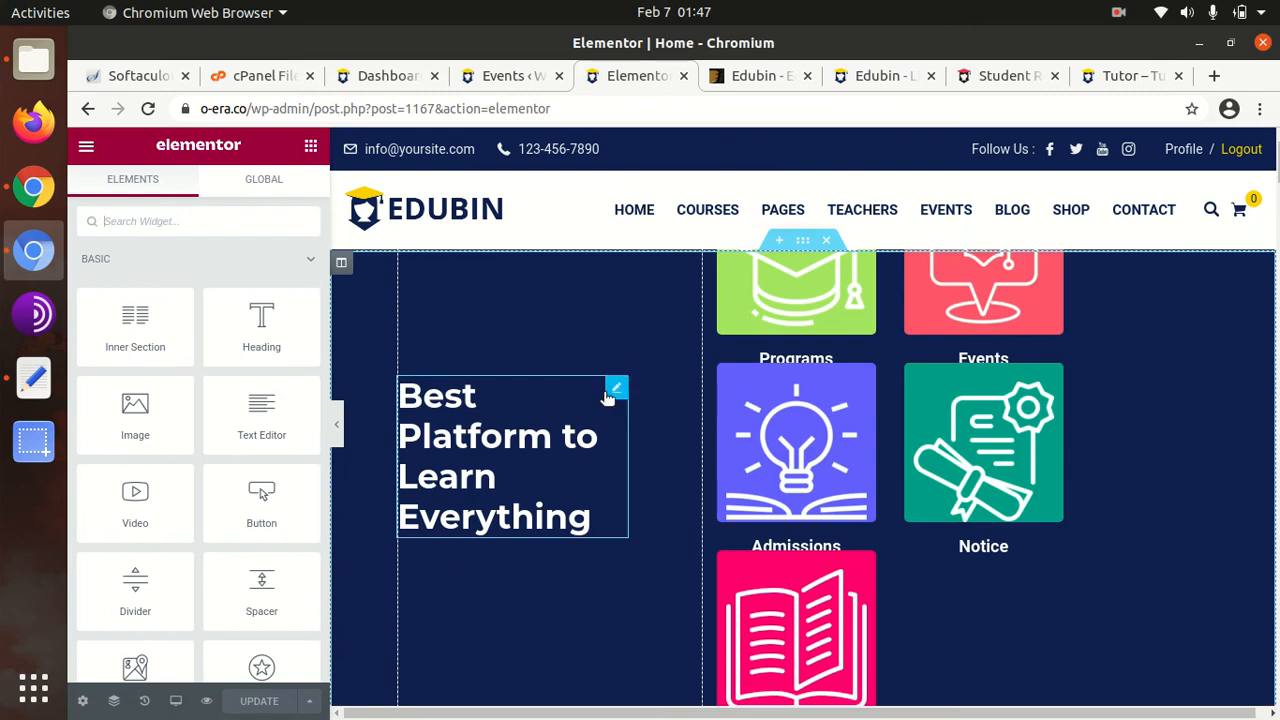
left_click(612, 390)
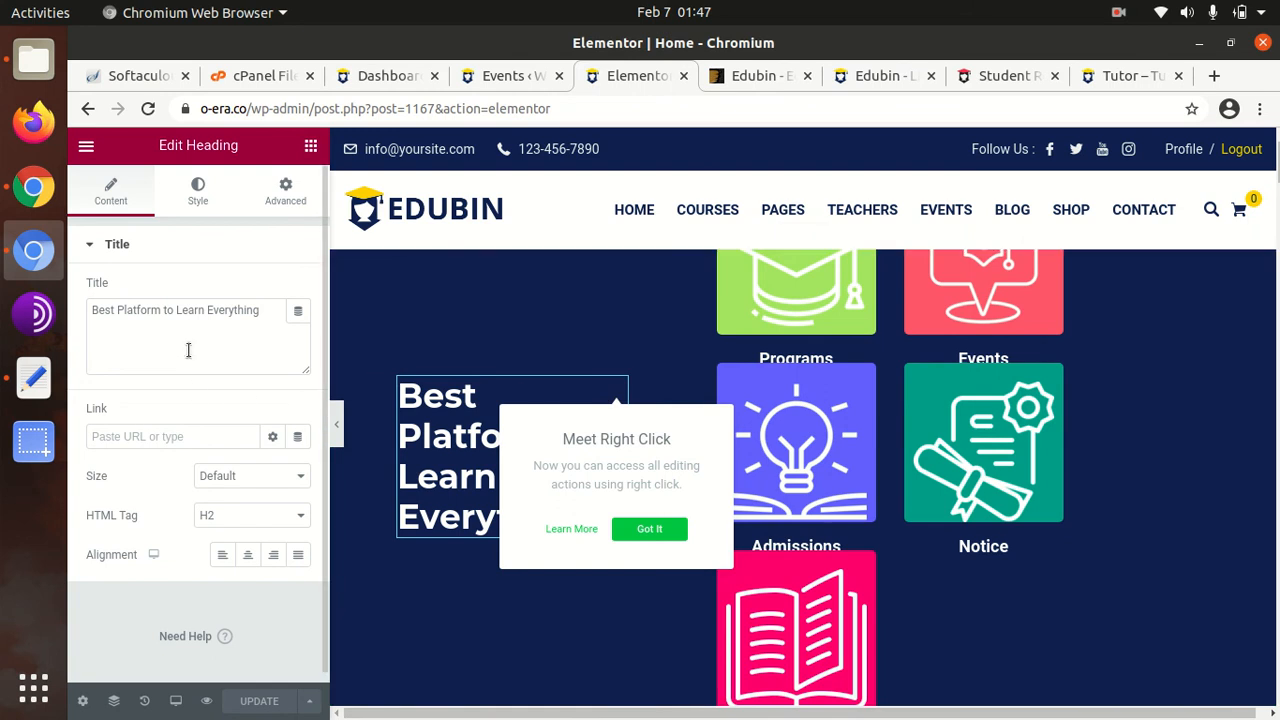
left_click(158, 328)
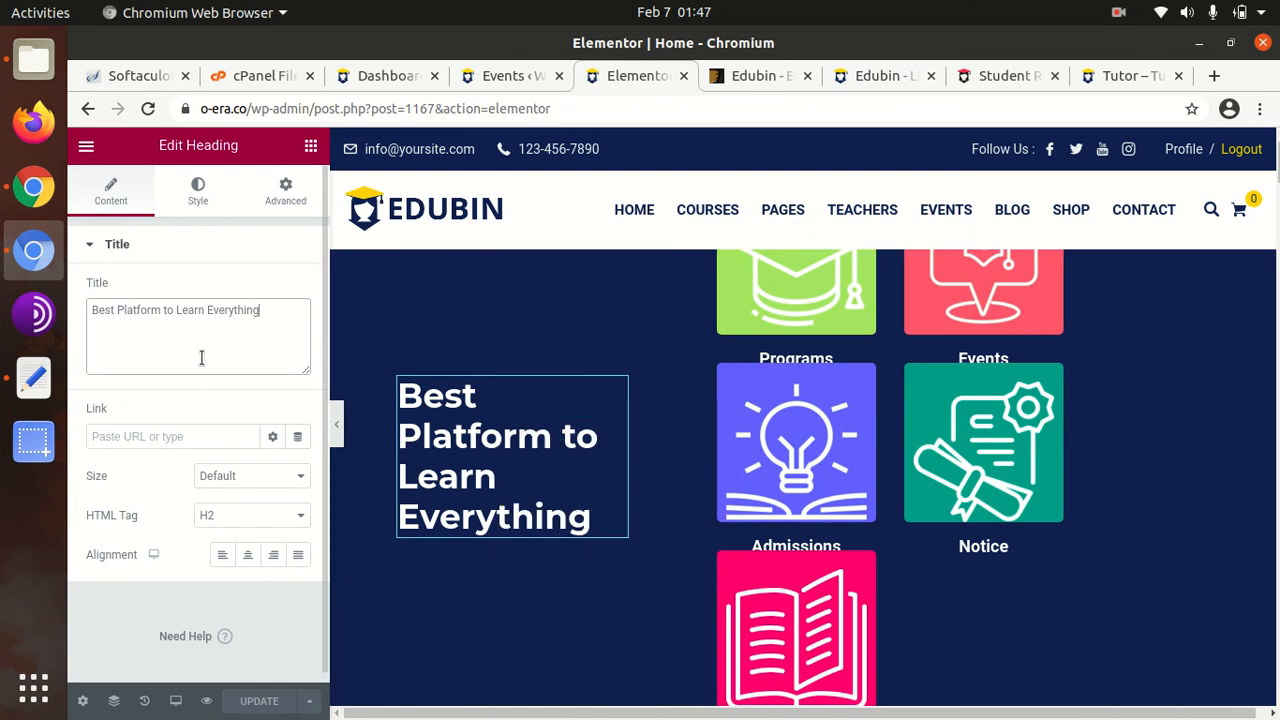
key("ctrl+a")
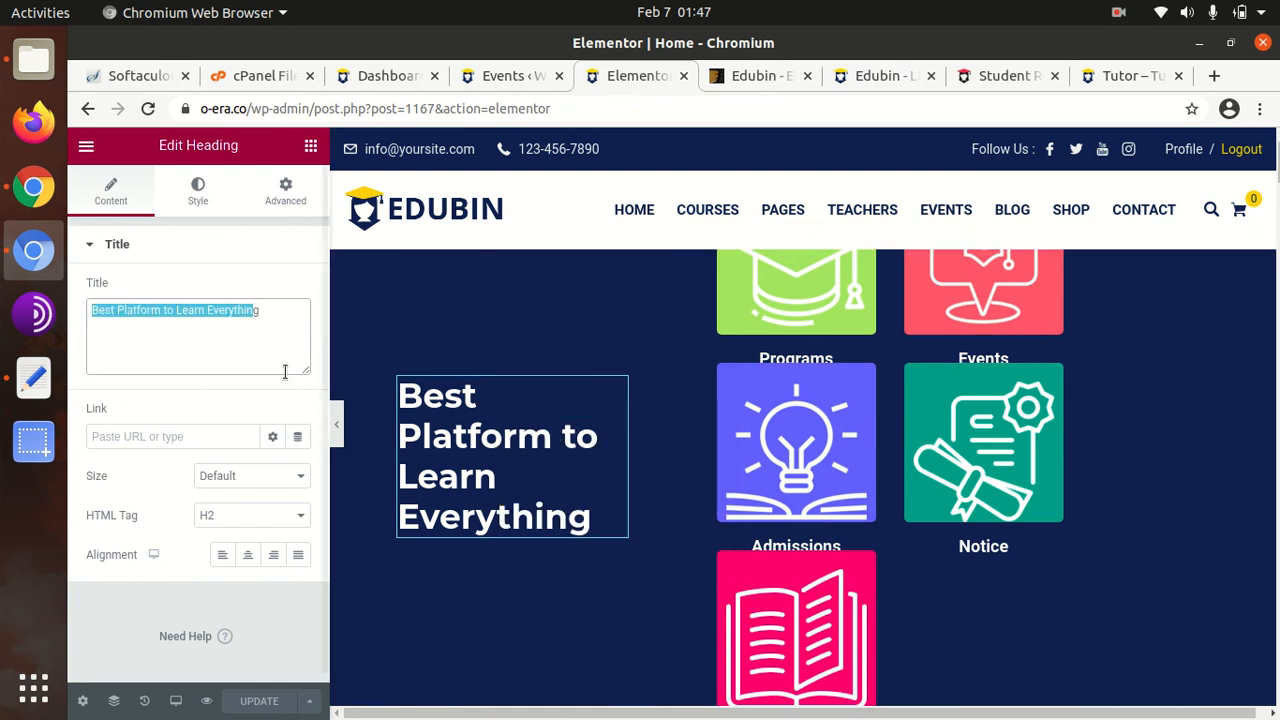
Step: Open the icon carousel's settings and view the title, image, link and color options of its Events item
left_click(746, 295)
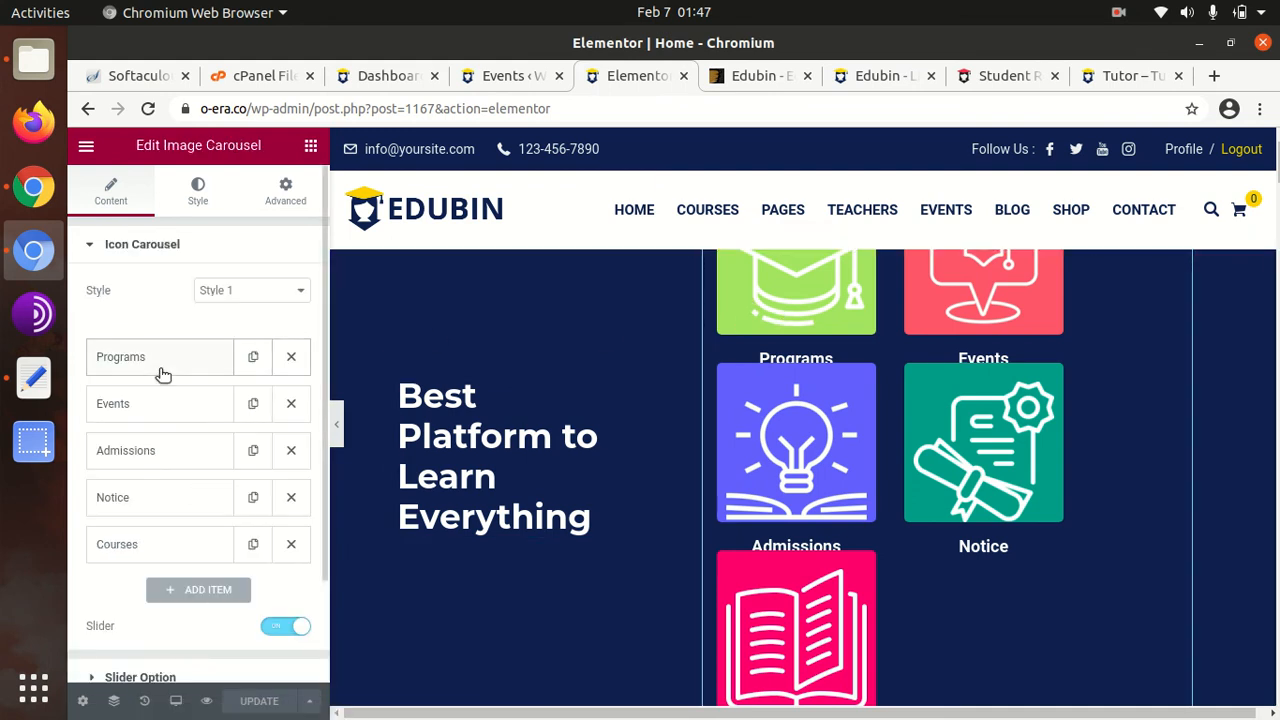
left_click(156, 405)
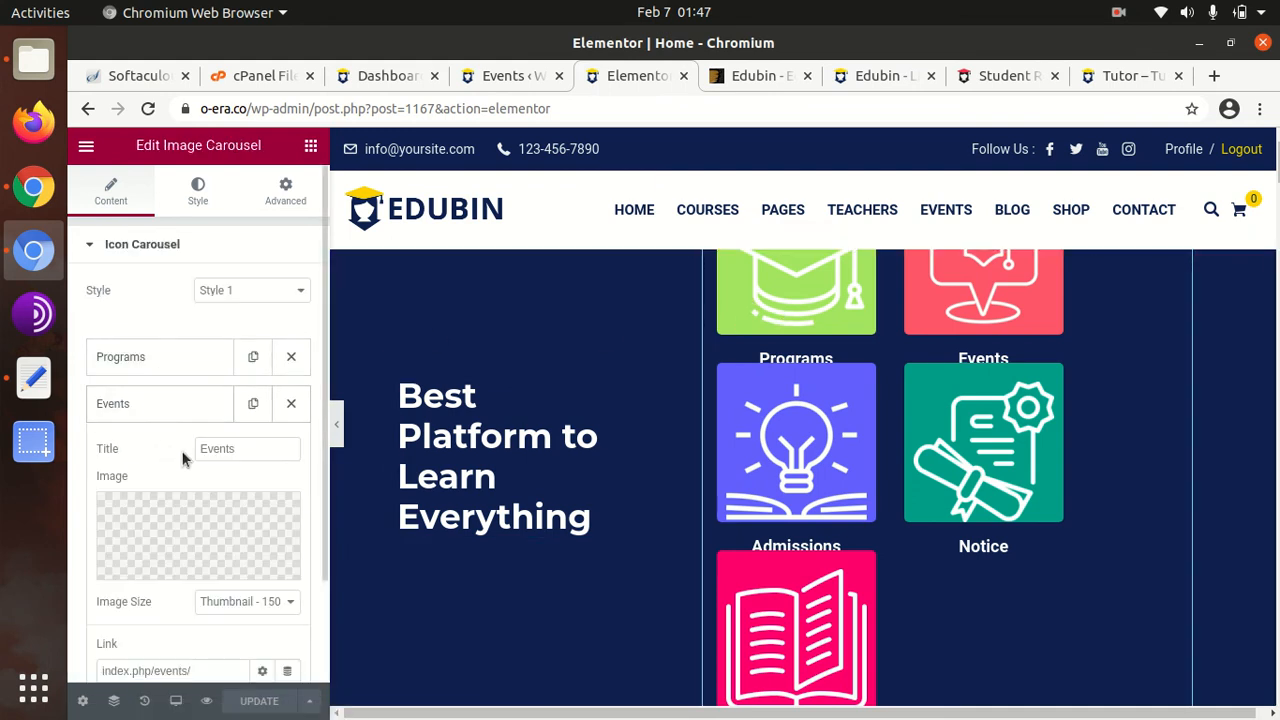
scroll(168, 455, "down", 2)
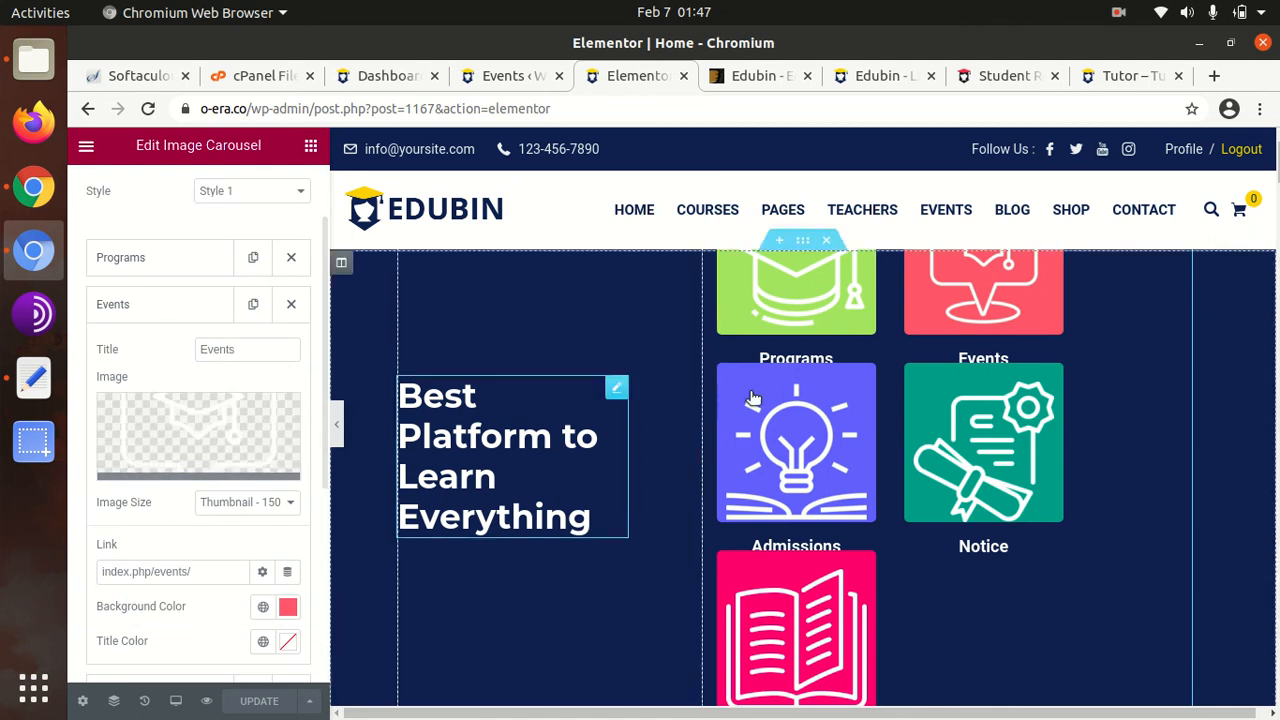
Step: Open the settings of the "Welcome to Edubin" section title on the home page
scroll(725, 397, "down", 10)
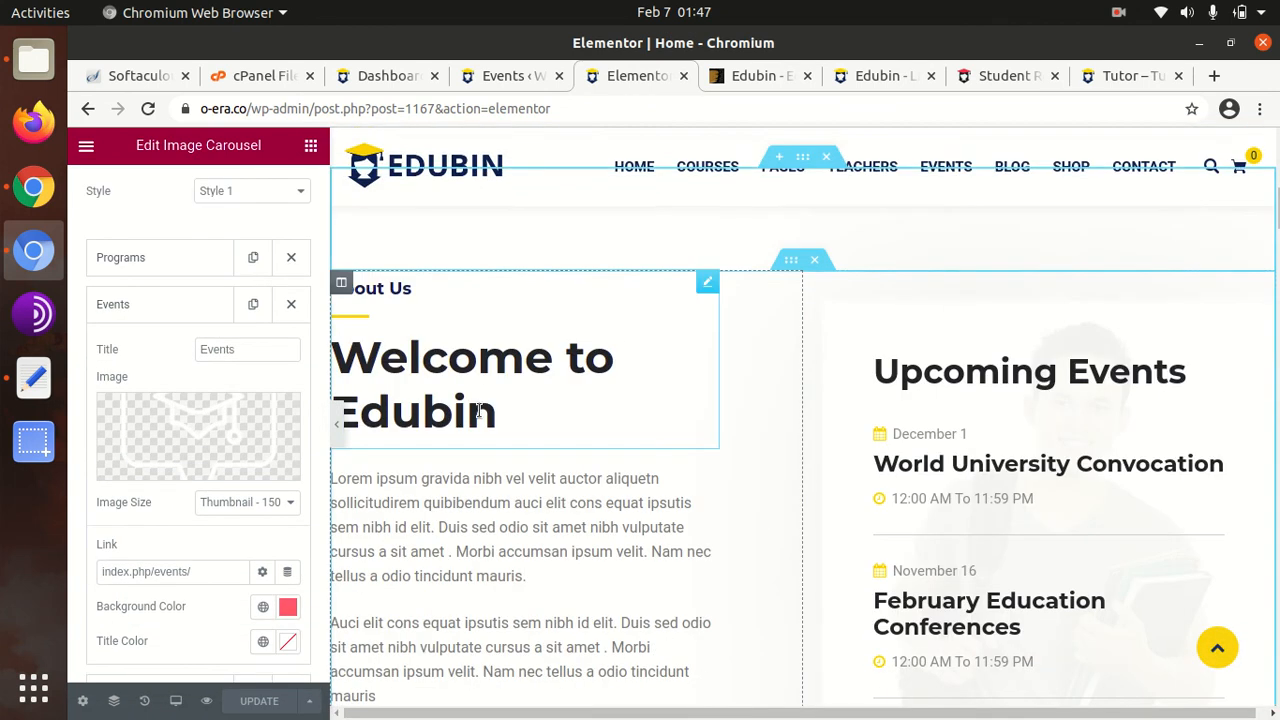
left_click(480, 410)
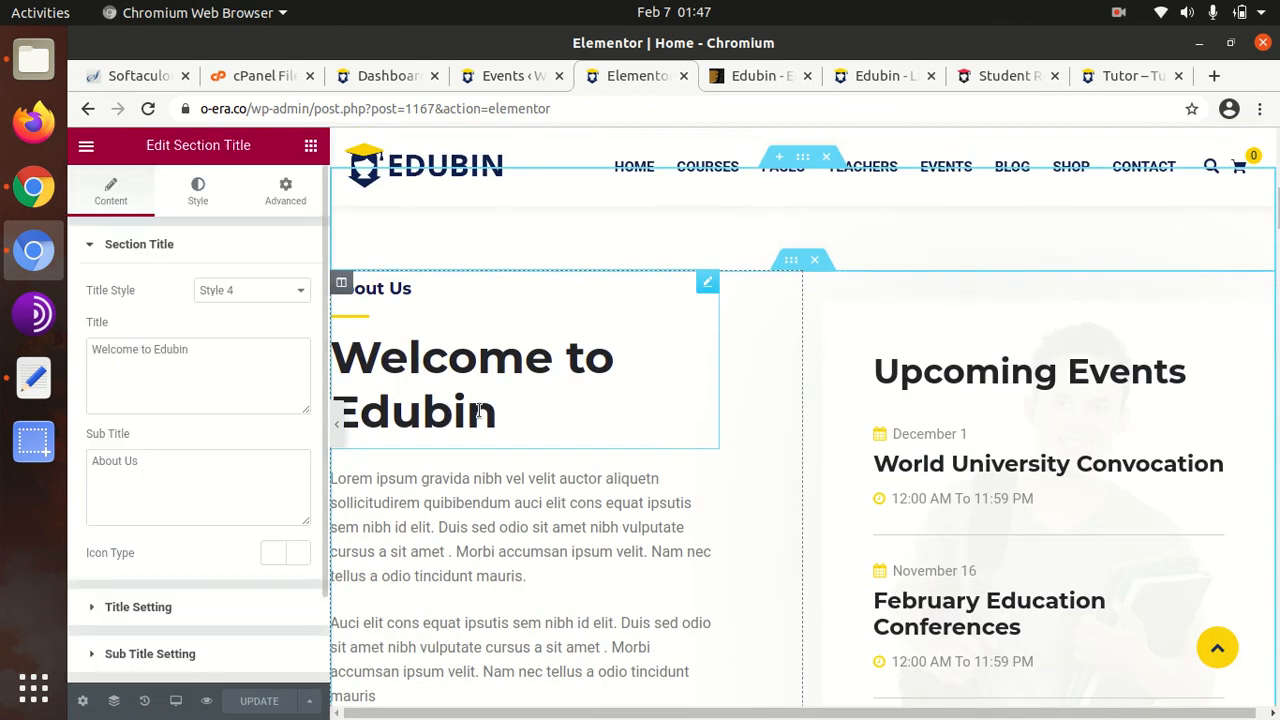
Step: Open the text block below "Welcome to Edubin" for editing and examine the home page sections down to "Meet our Teachers"
left_click(522, 532)
scroll(887, 420, "down", 2)
scroll(887, 420, "down", 8)
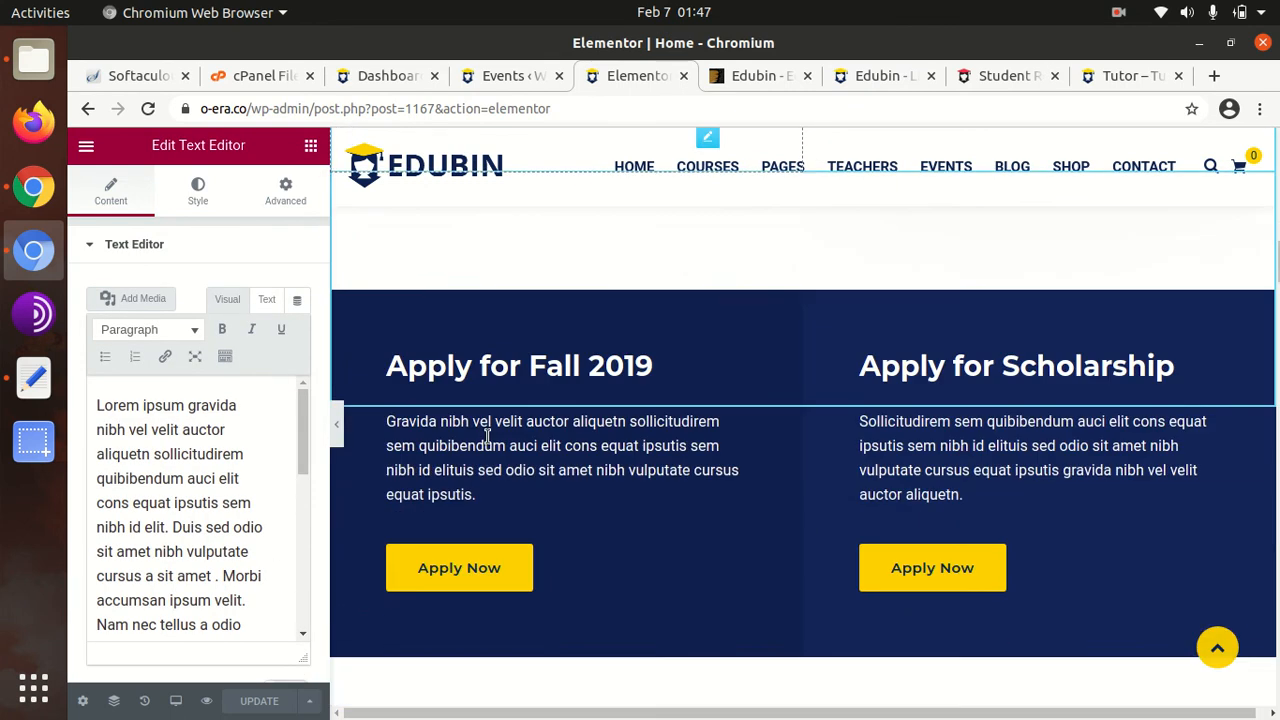
scroll(434, 474, "down", 1)
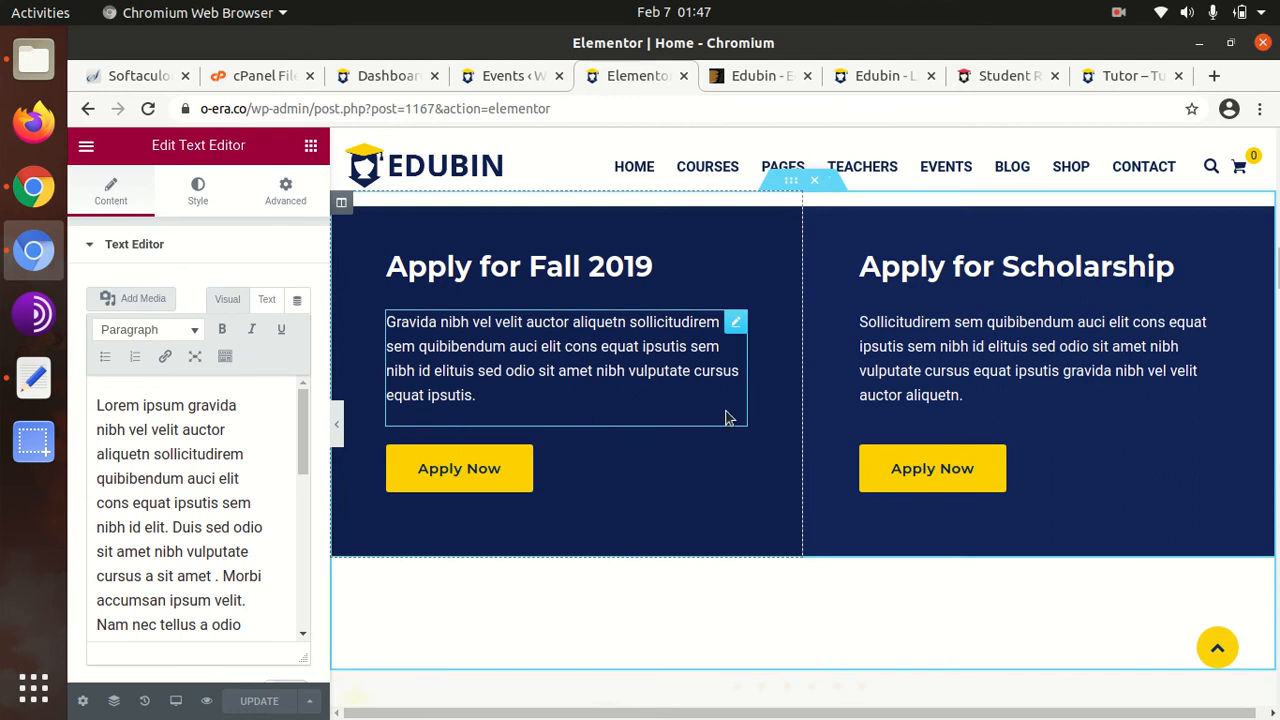
scroll(686, 417, "down", 6)
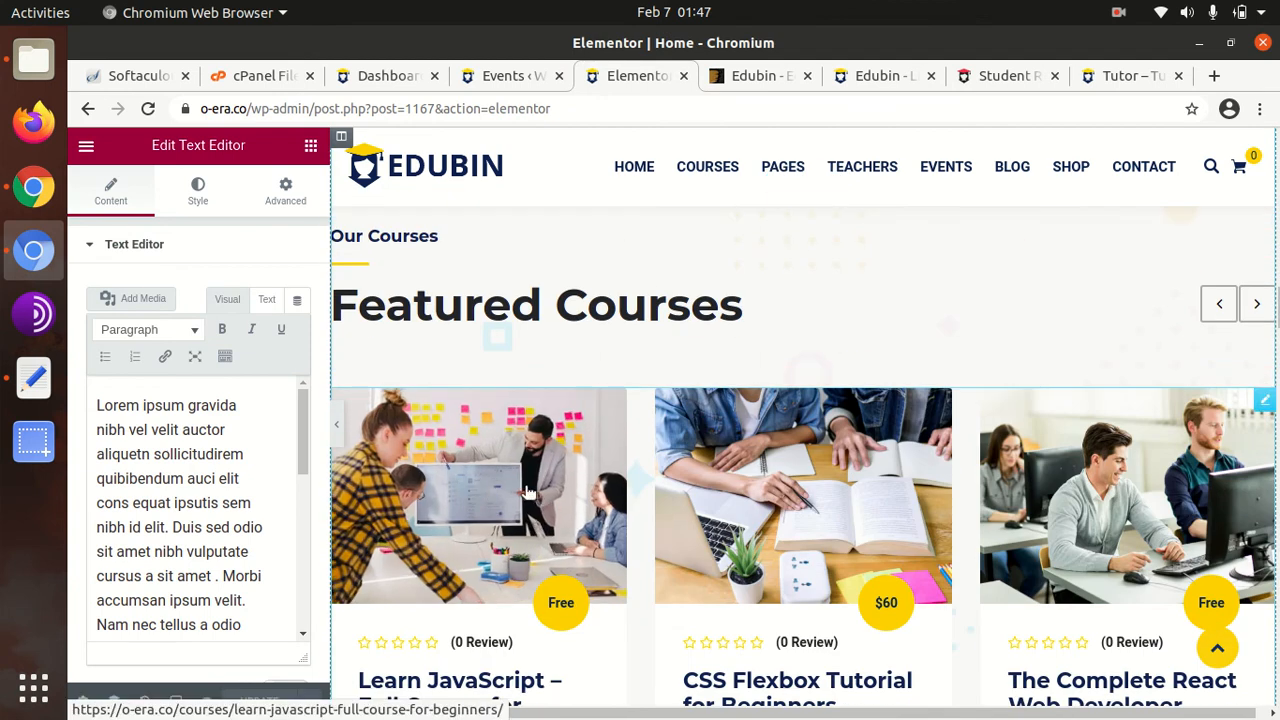
scroll(643, 479, "down", 5)
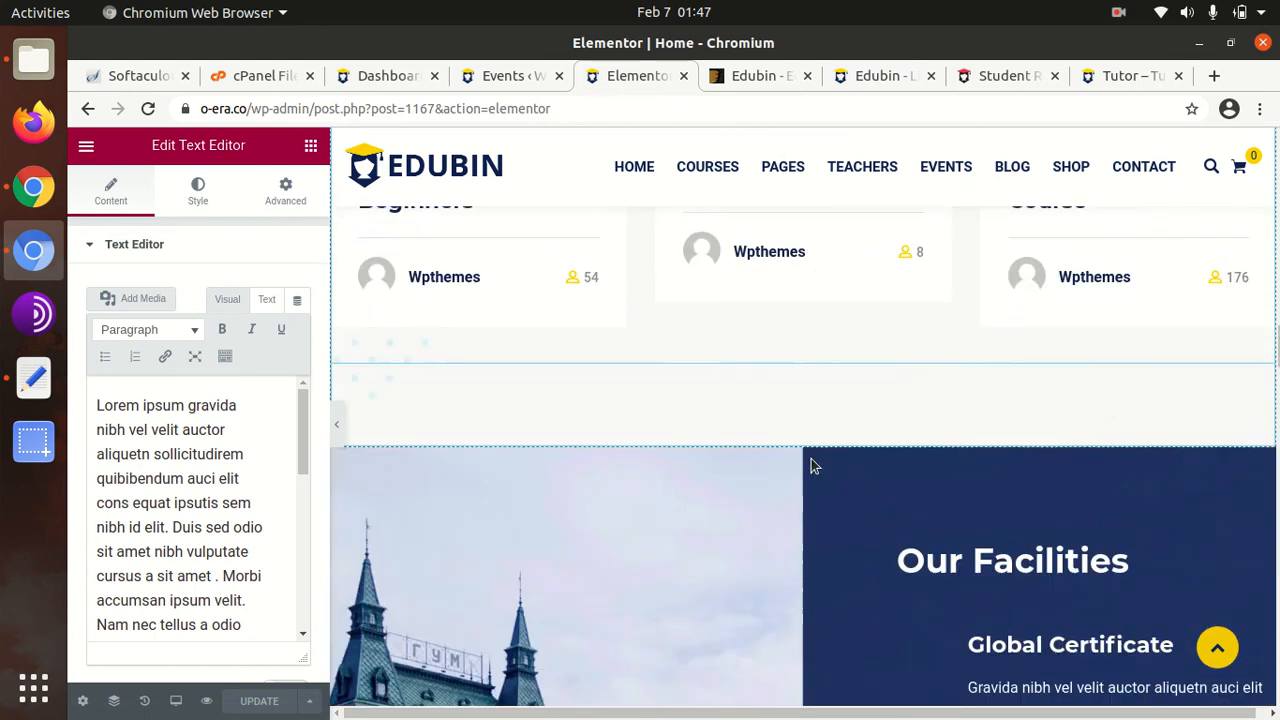
scroll(628, 488, "down", 2)
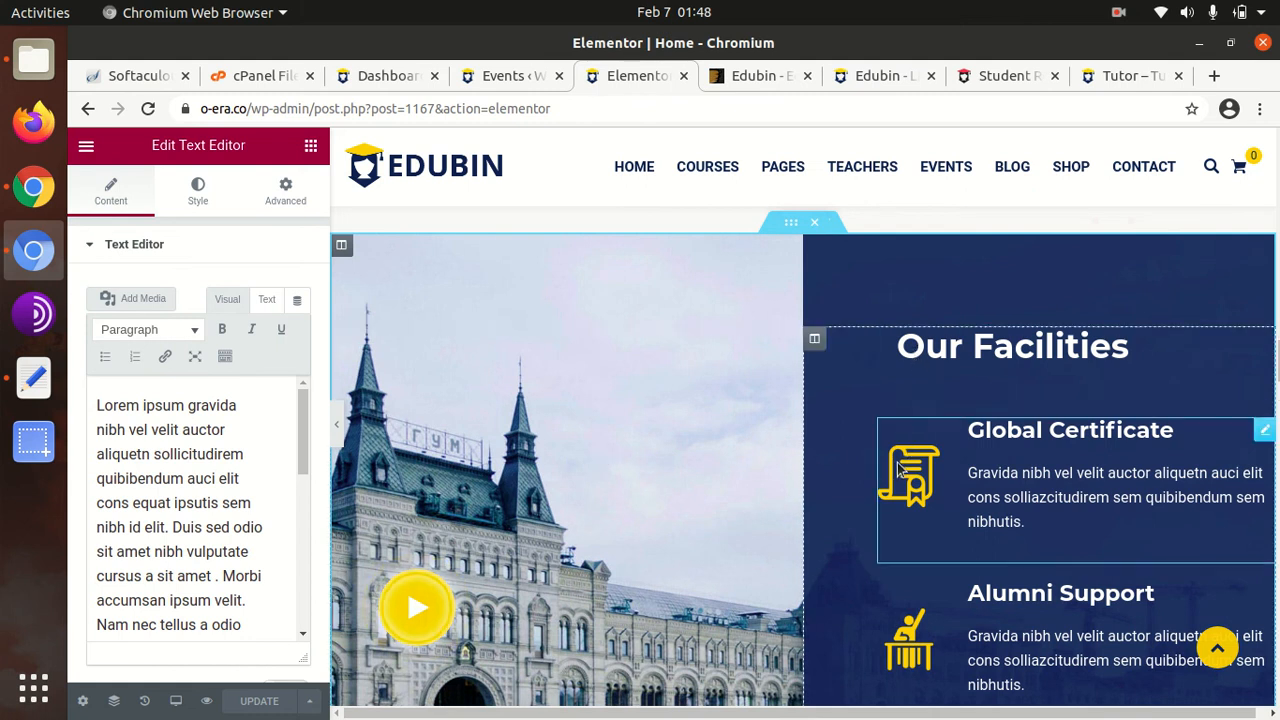
scroll(548, 445, "down", 4)
scroll(534, 426, "down", 2)
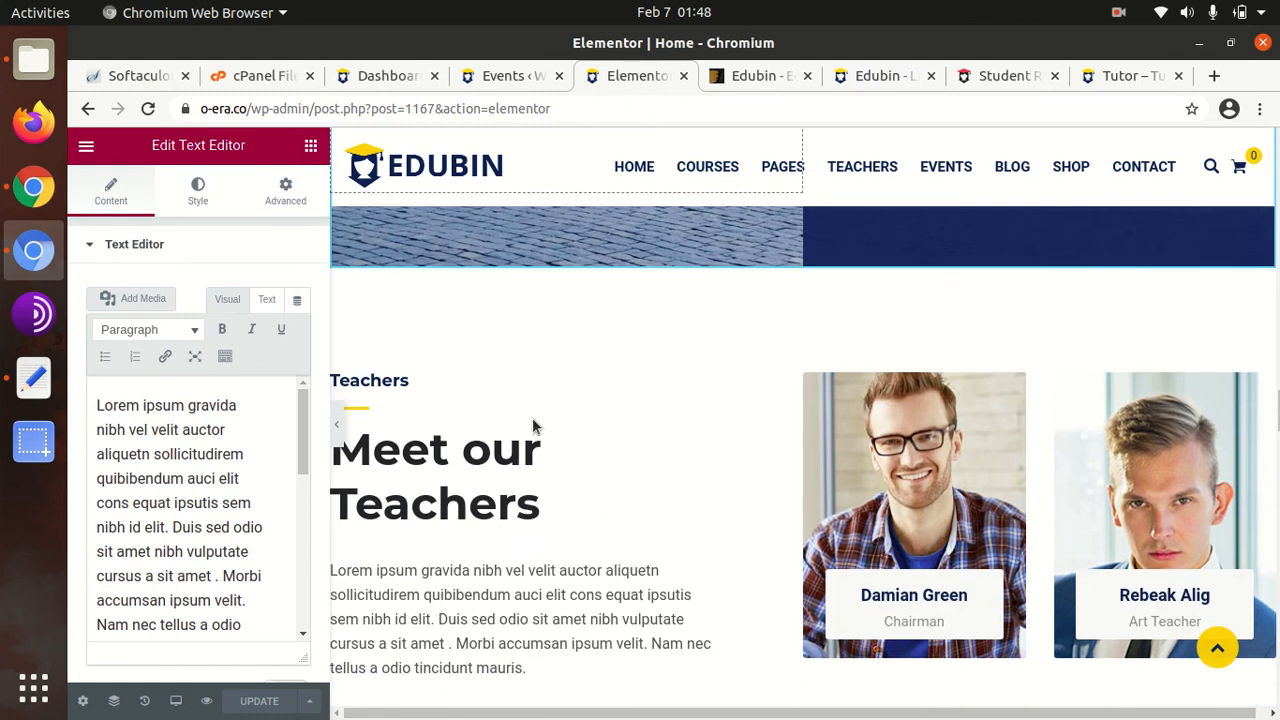
scroll(534, 426, "down", 4)
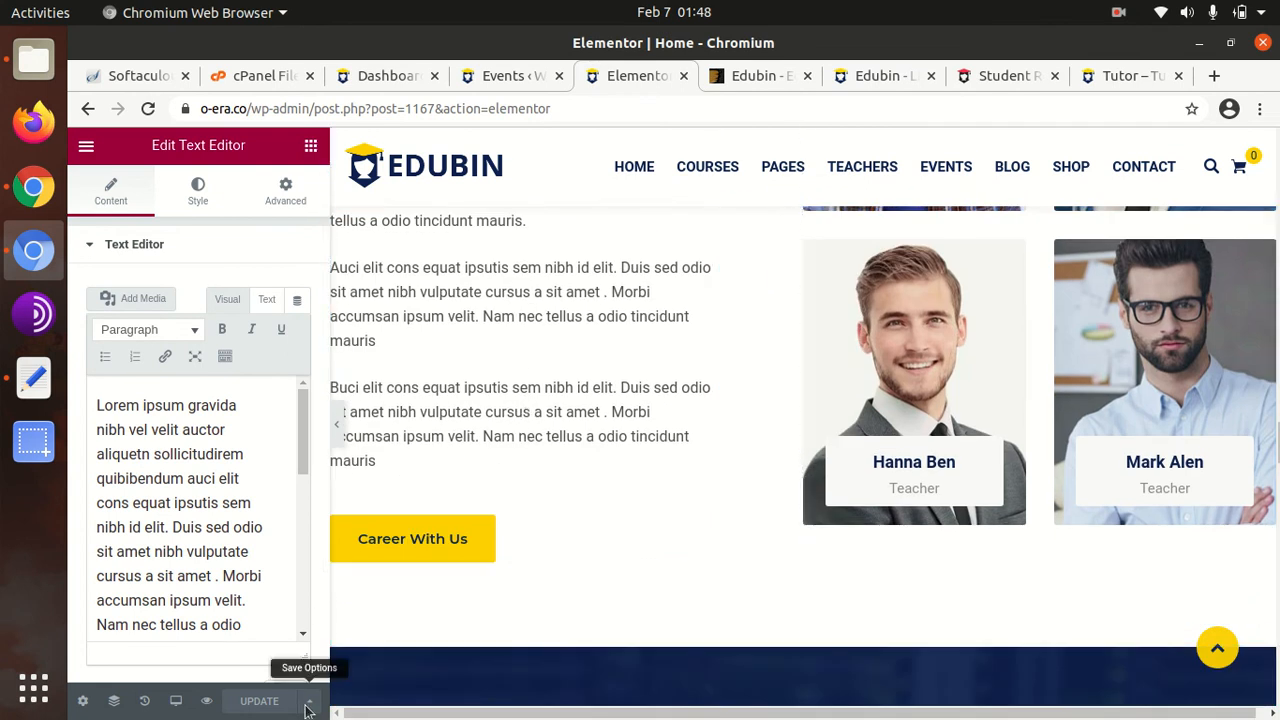
Step: Show the page's save options in the Elementor editor and look back over the sections up to "Apply for Fall 2019"
left_click(308, 701)
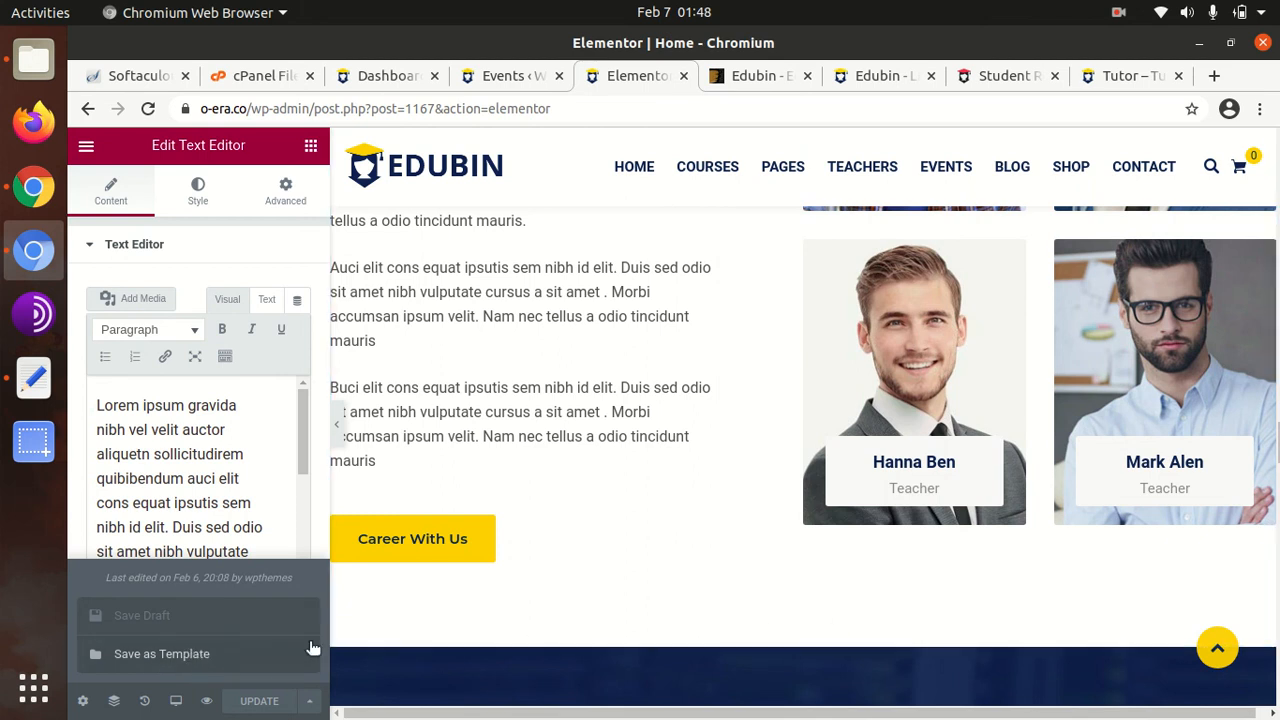
scroll(591, 600, "up", 10)
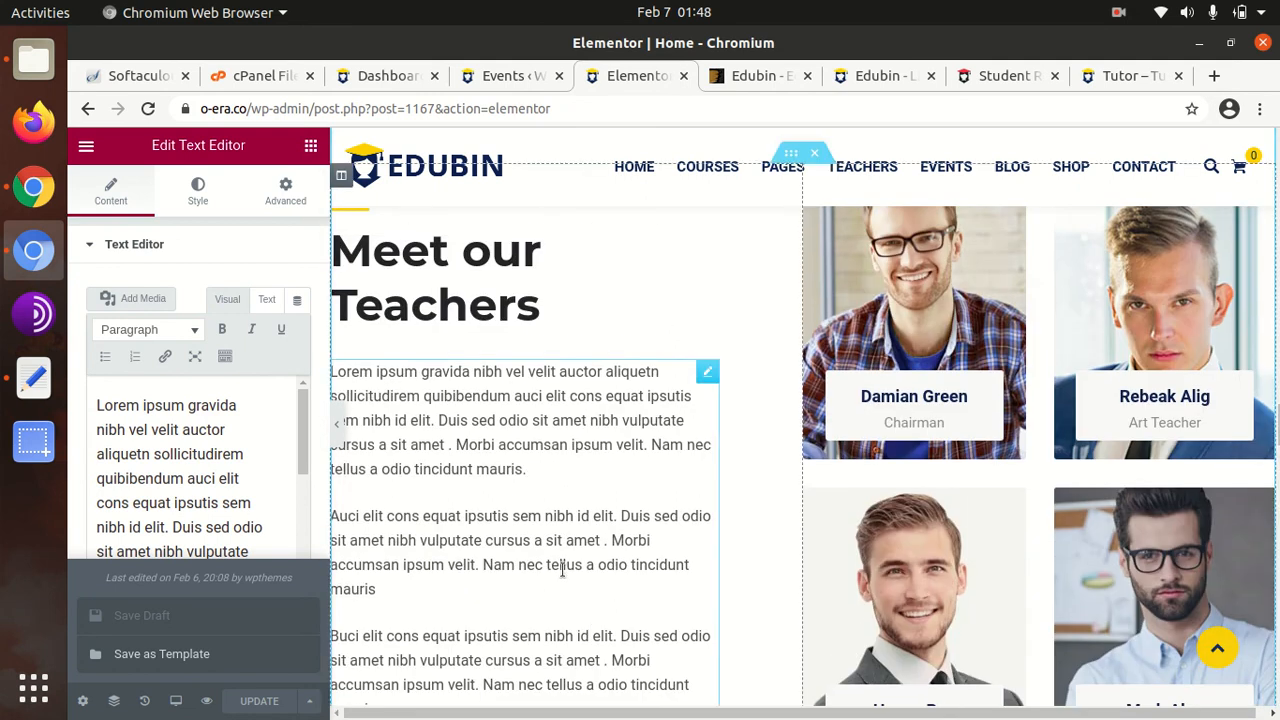
scroll(562, 572, "up", 8)
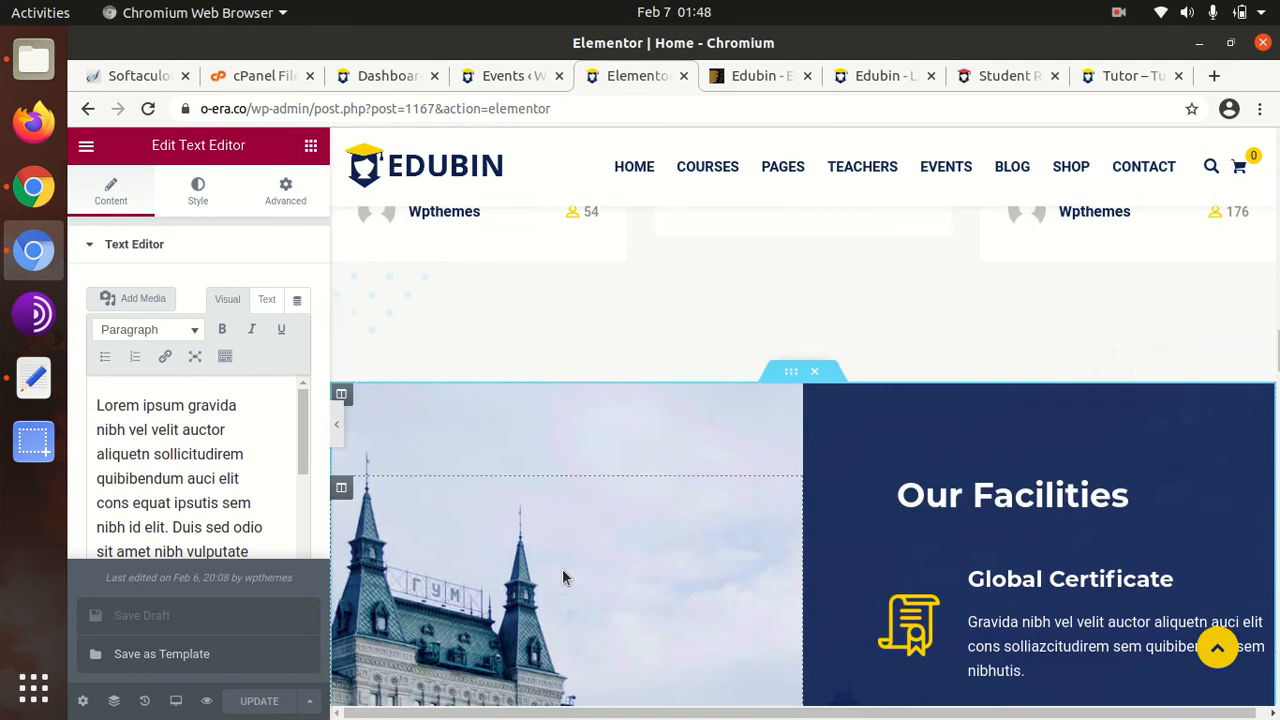
scroll(563, 574, "up", 8)
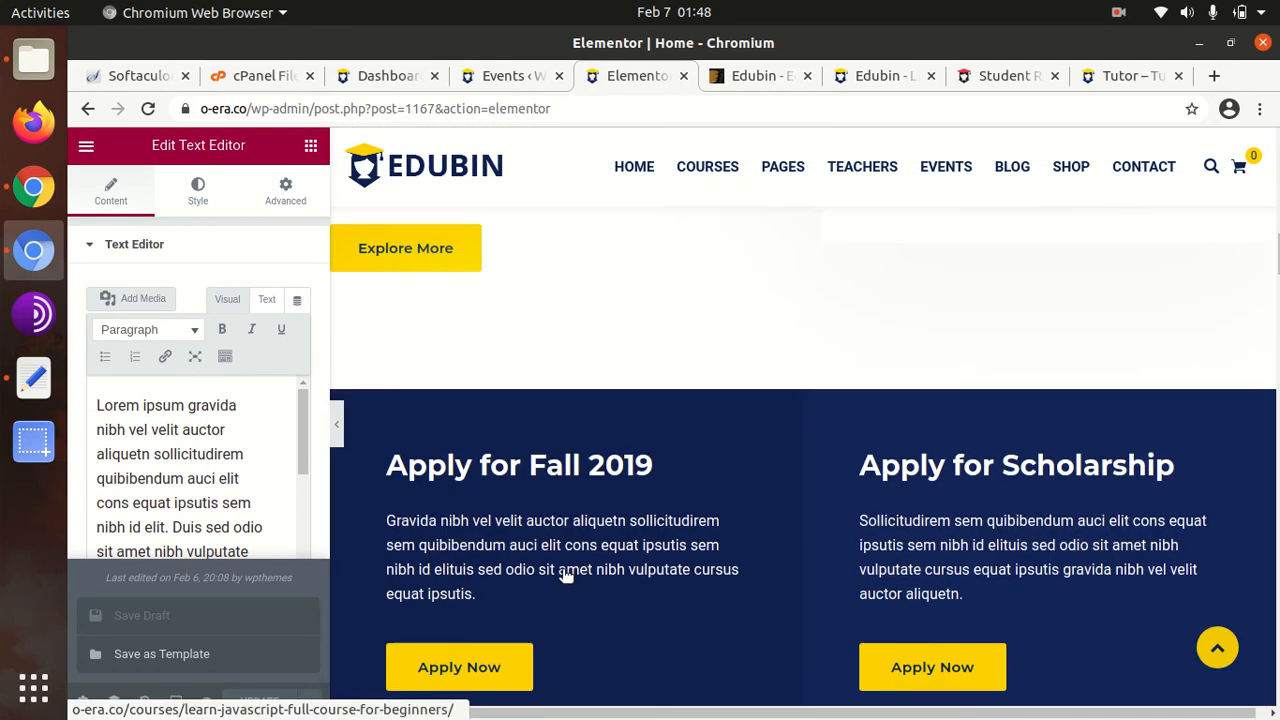
Step: Leave the editor for the live home page and examine its sections from the hero slider to the featured courses
left_click(84, 148)
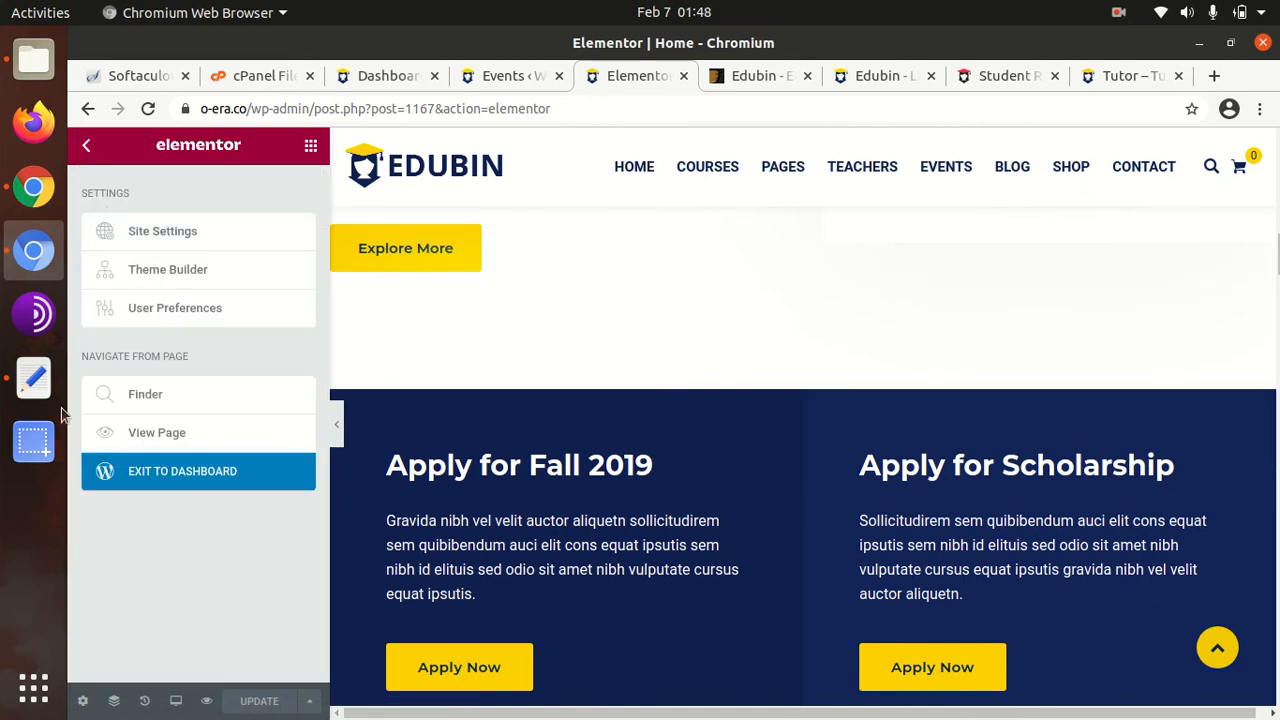
left_click(181, 438)
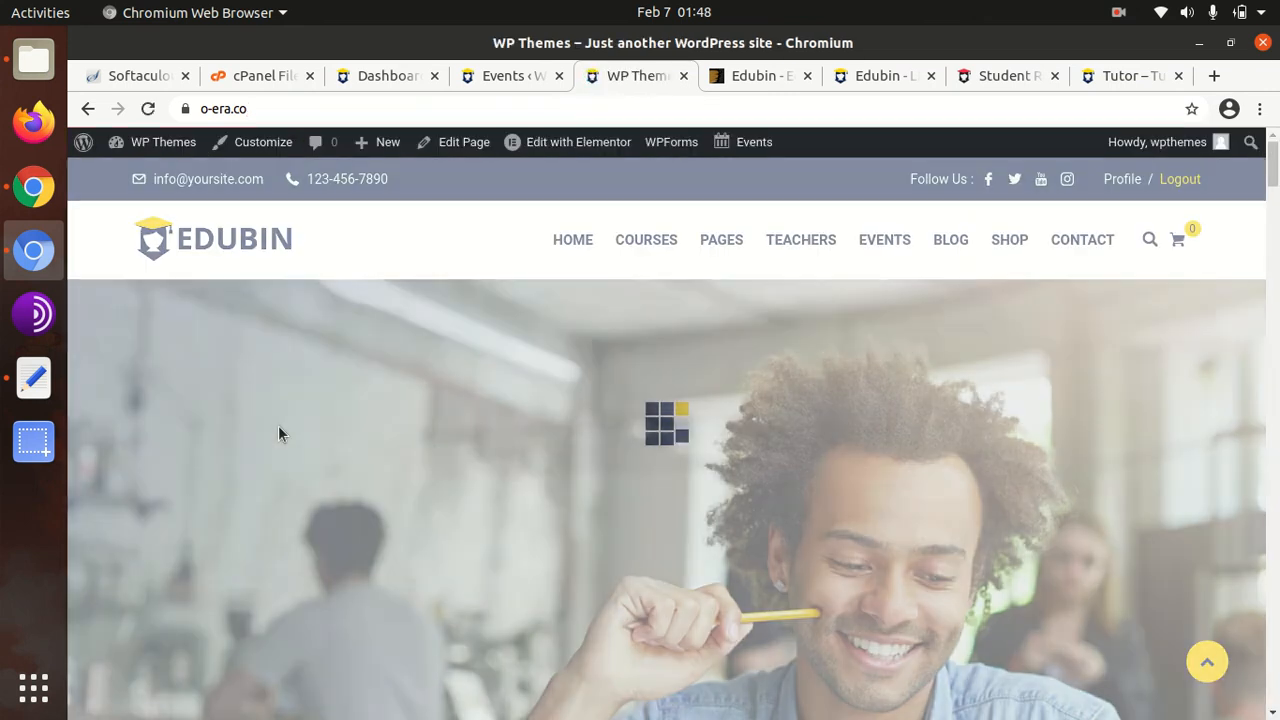
scroll(399, 454, "down", 3)
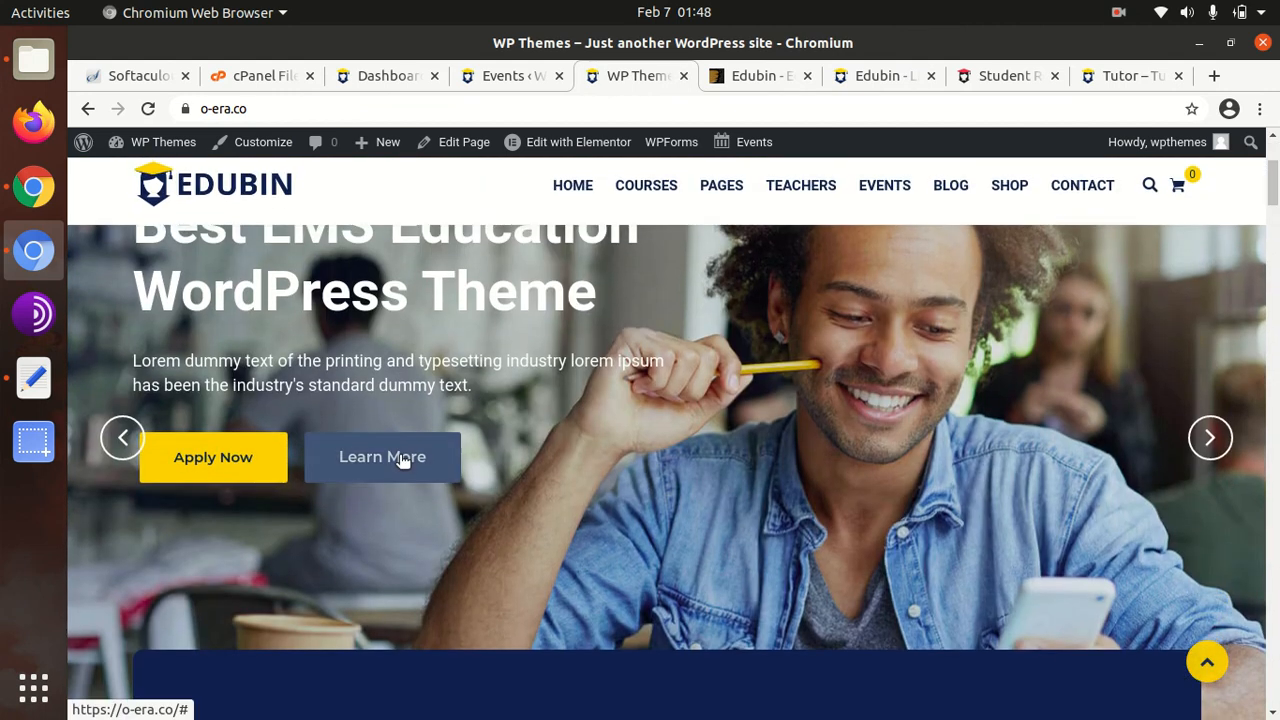
scroll(401, 458, "down", 3)
scroll(330, 456, "down", 3)
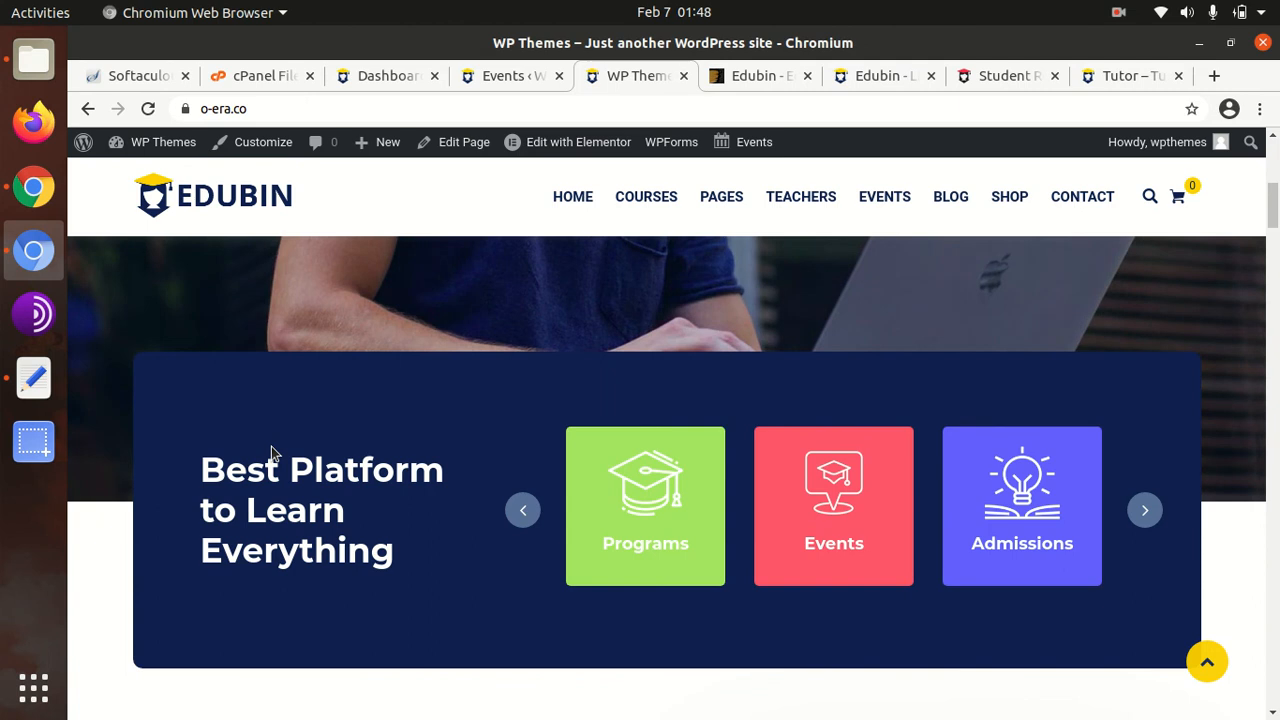
scroll(437, 458, "down", 5)
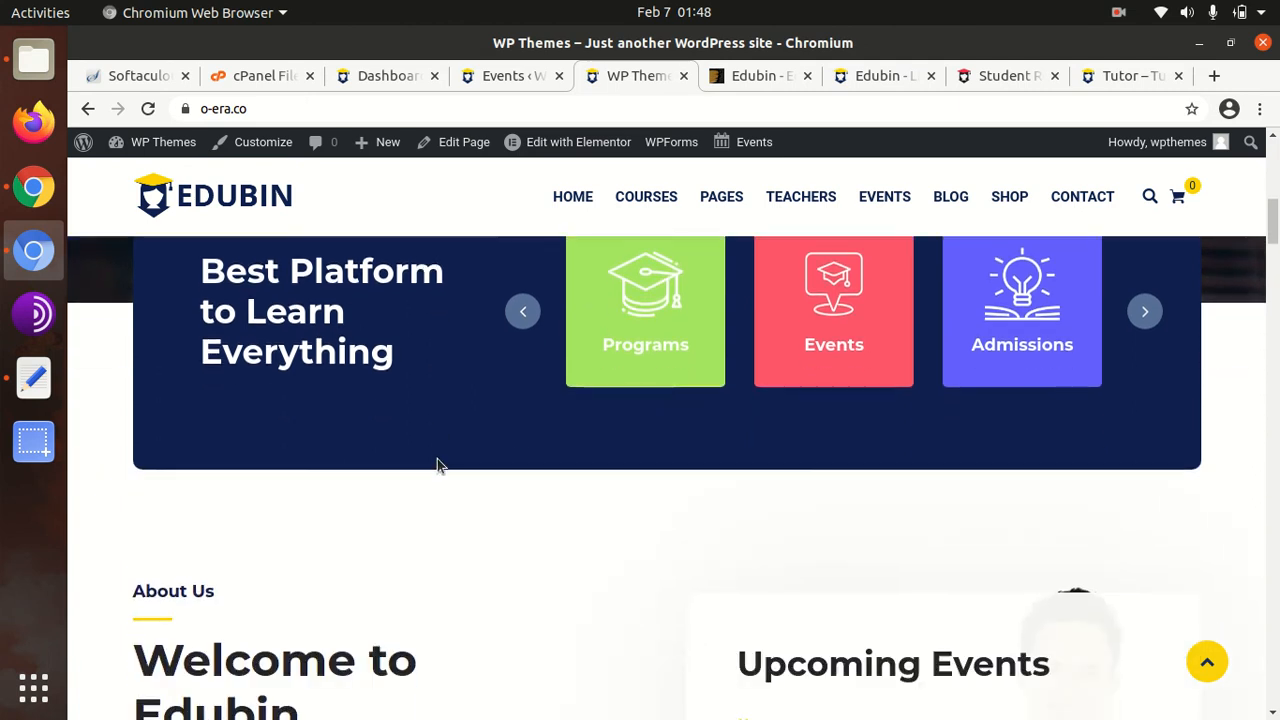
scroll(437, 465, "down", 1)
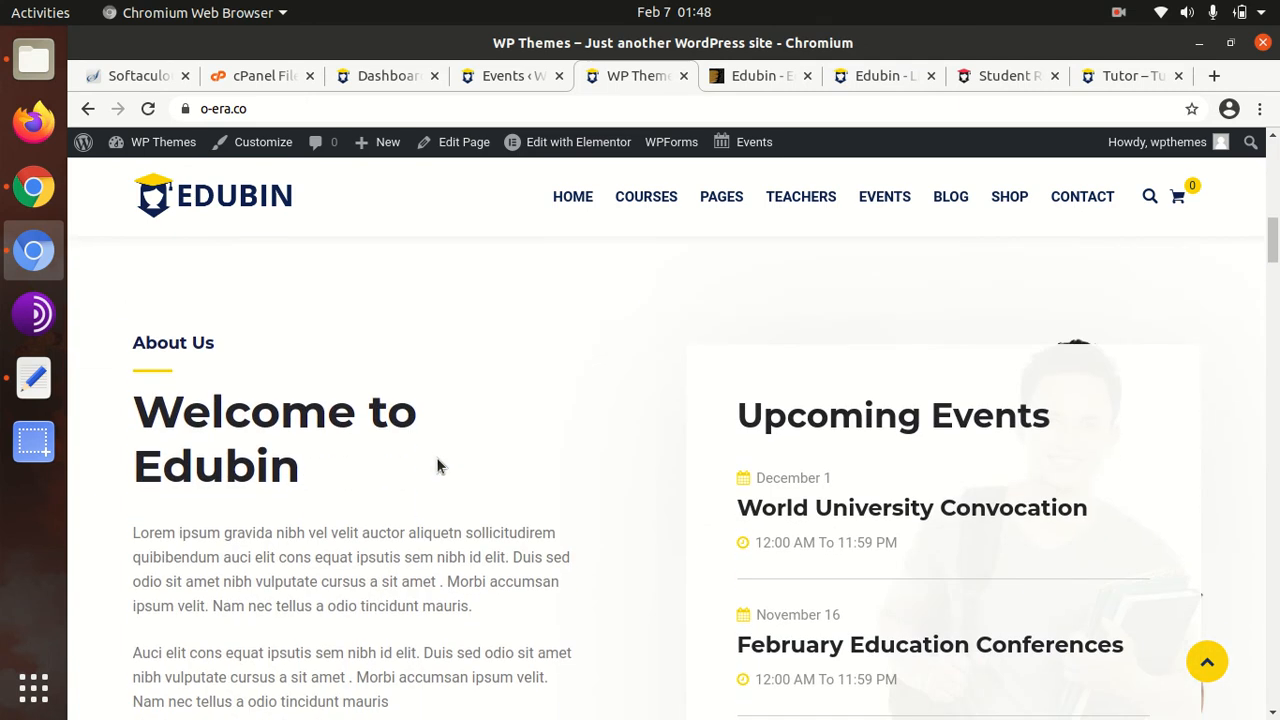
scroll(437, 462, "down", 3)
scroll(366, 448, "down", 4)
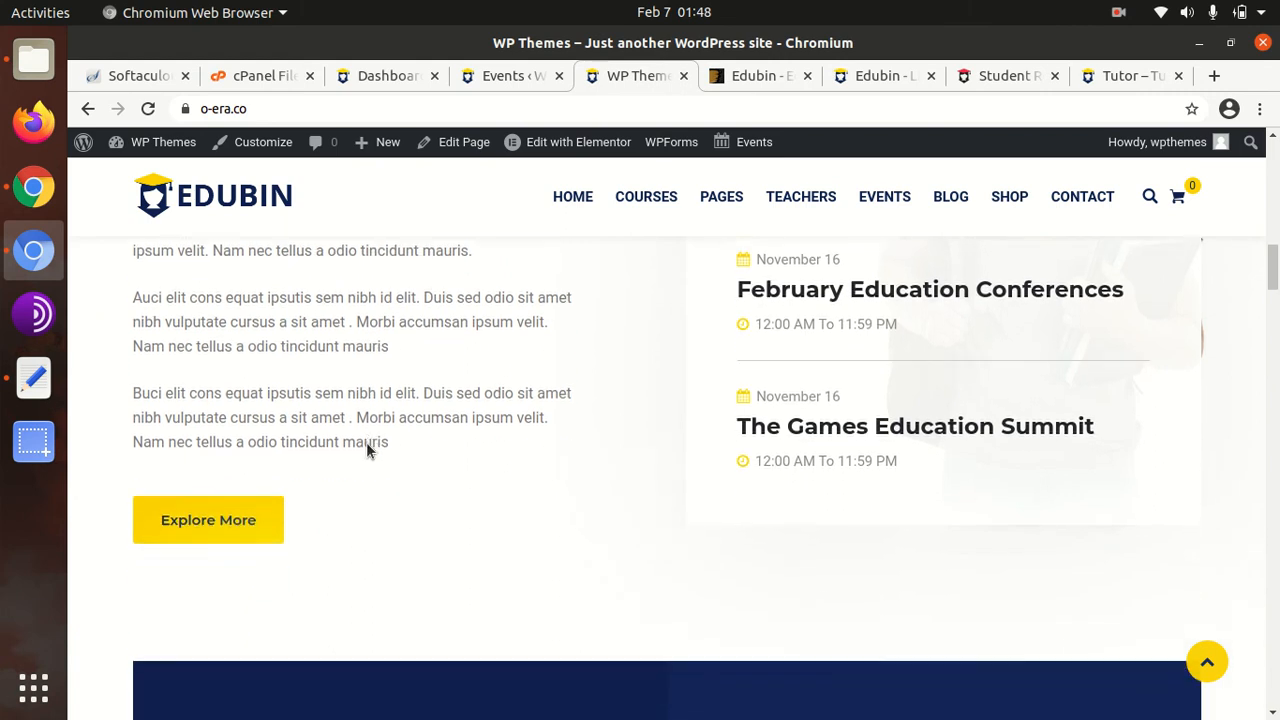
scroll(366, 443, "down", 3)
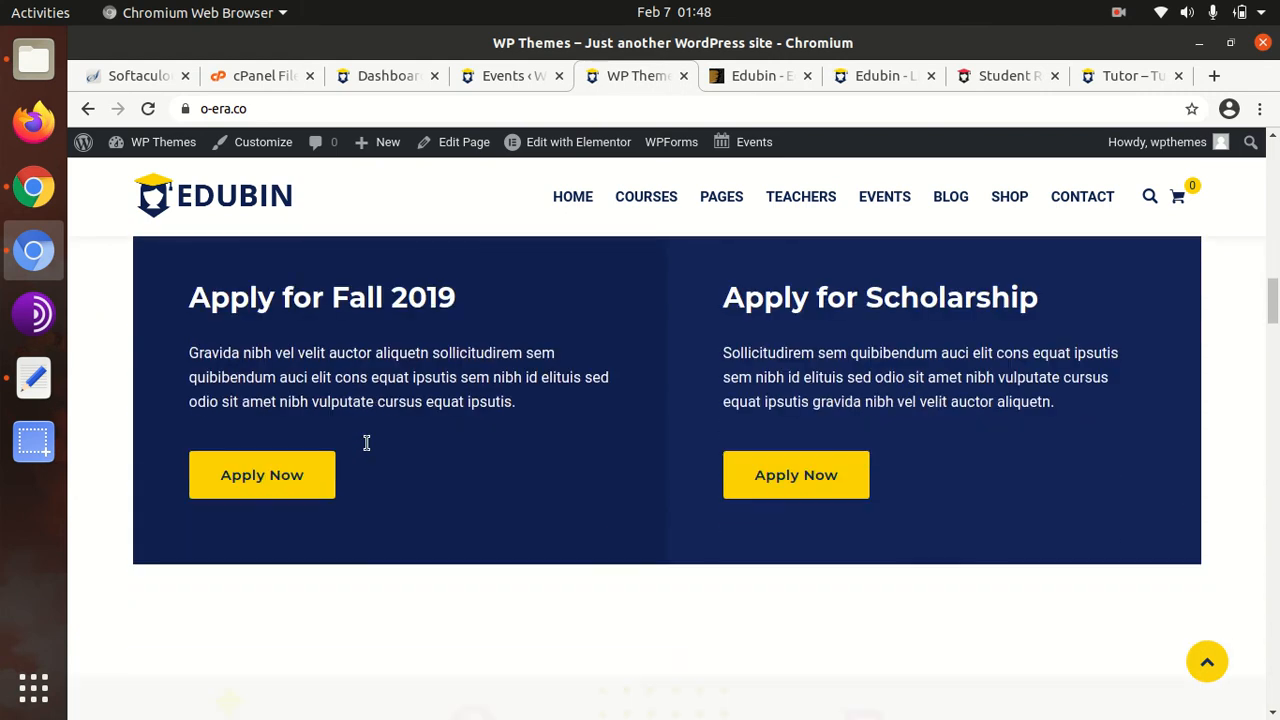
scroll(411, 471, "down", 3)
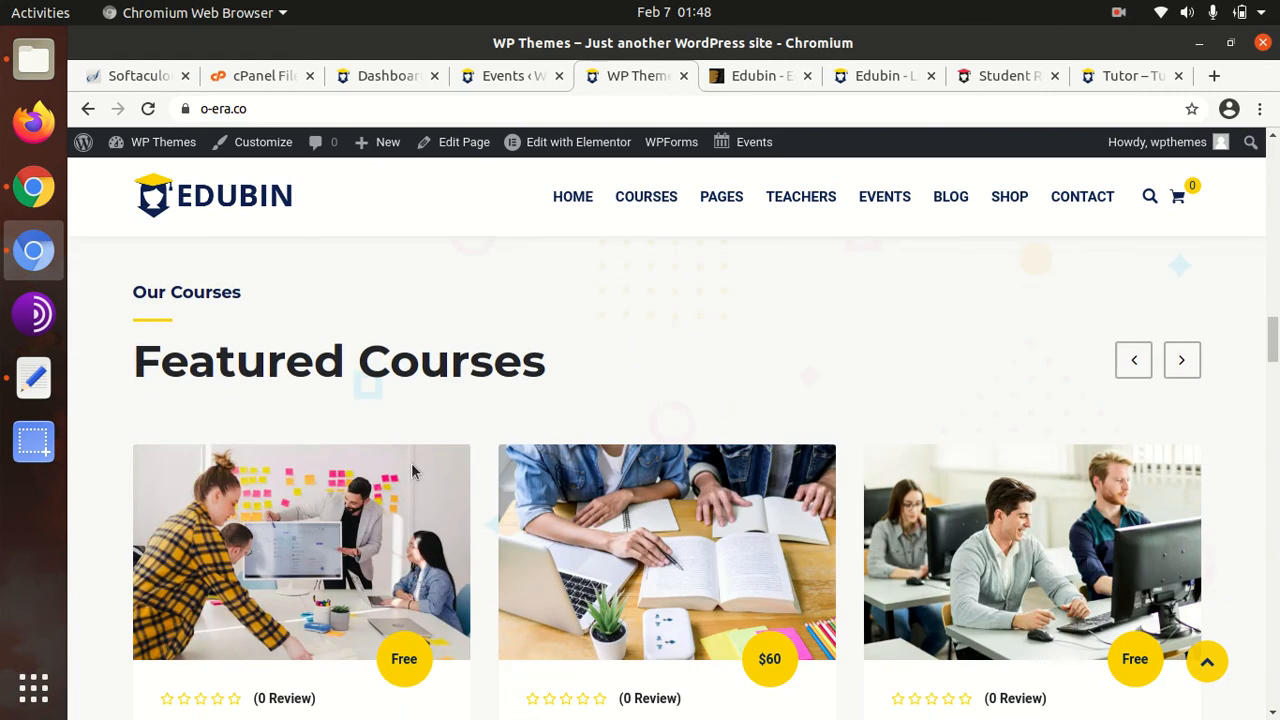
scroll(1016, 524, "down", 3)
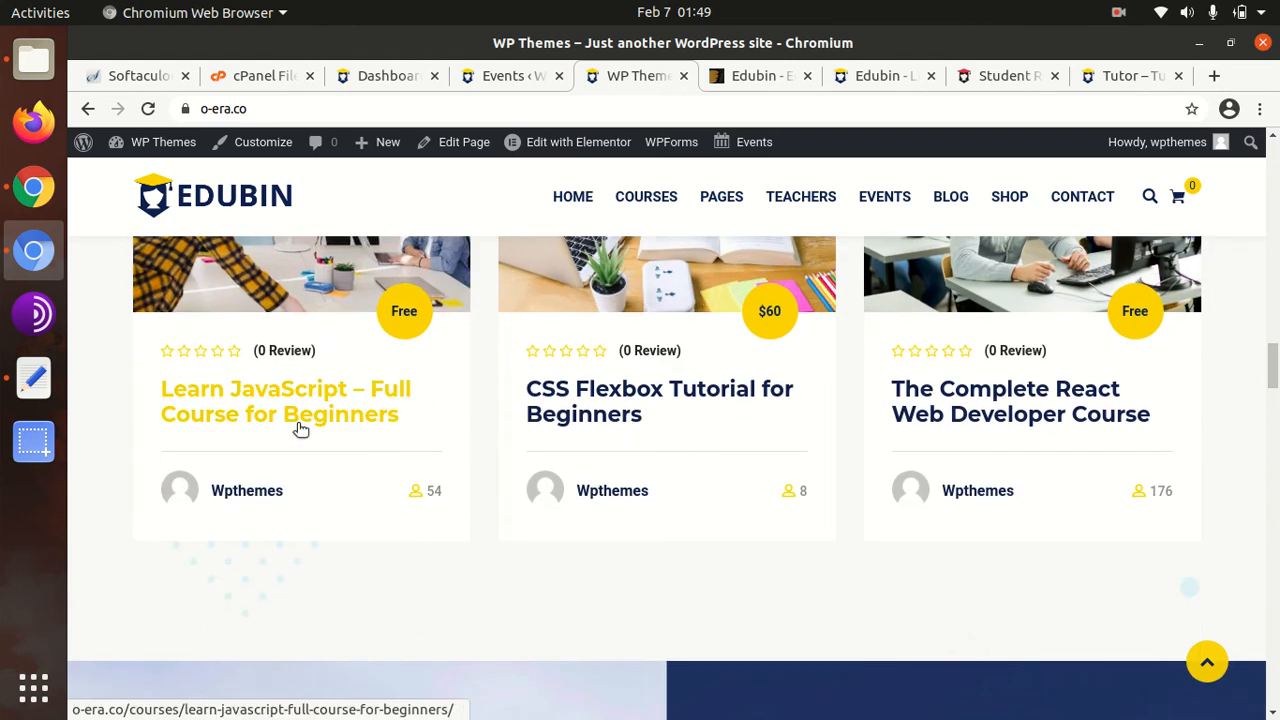
scroll(398, 458, "up", 2)
scroll(402, 456, "up", 15)
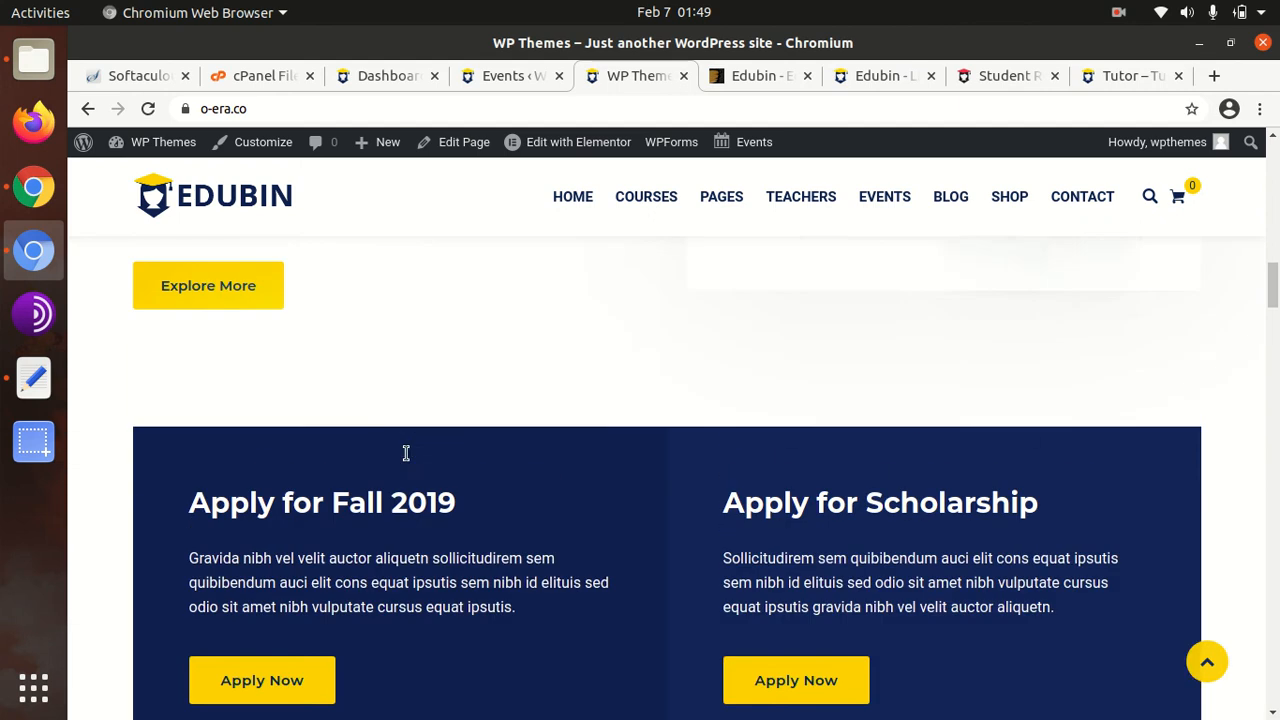
scroll(406, 453, "up", 6)
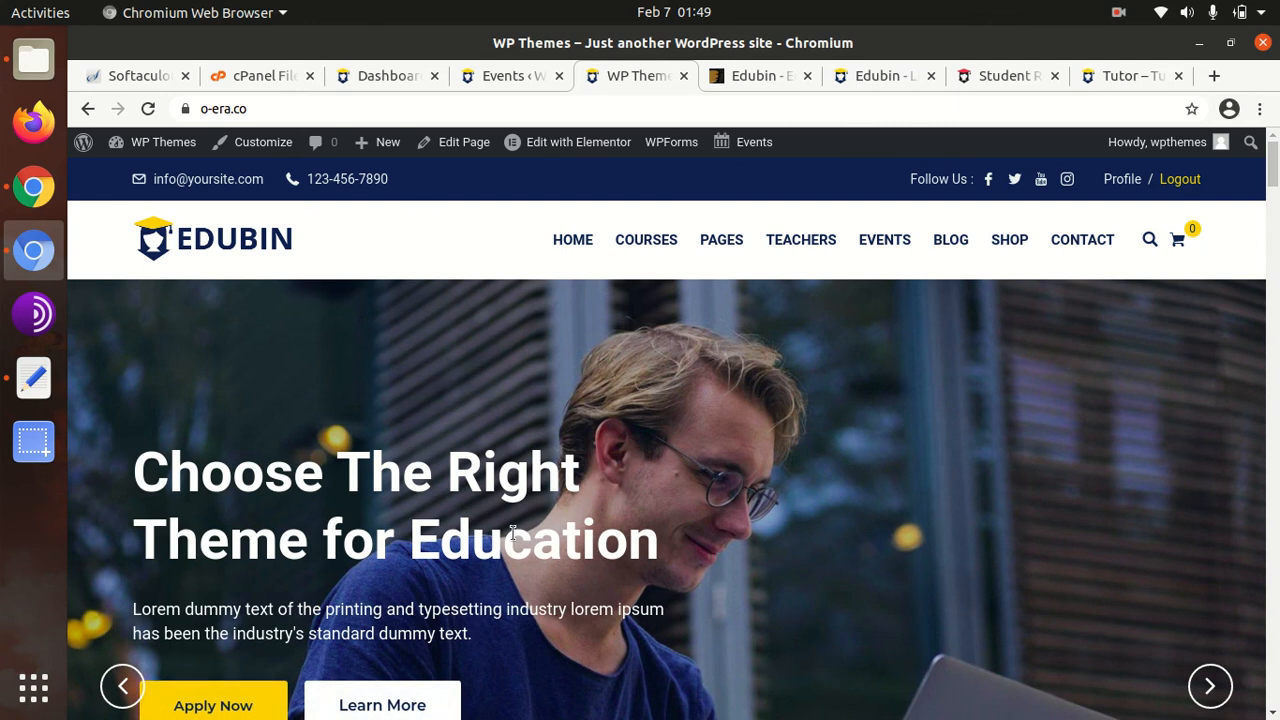
scroll(511, 470, "down", 1)
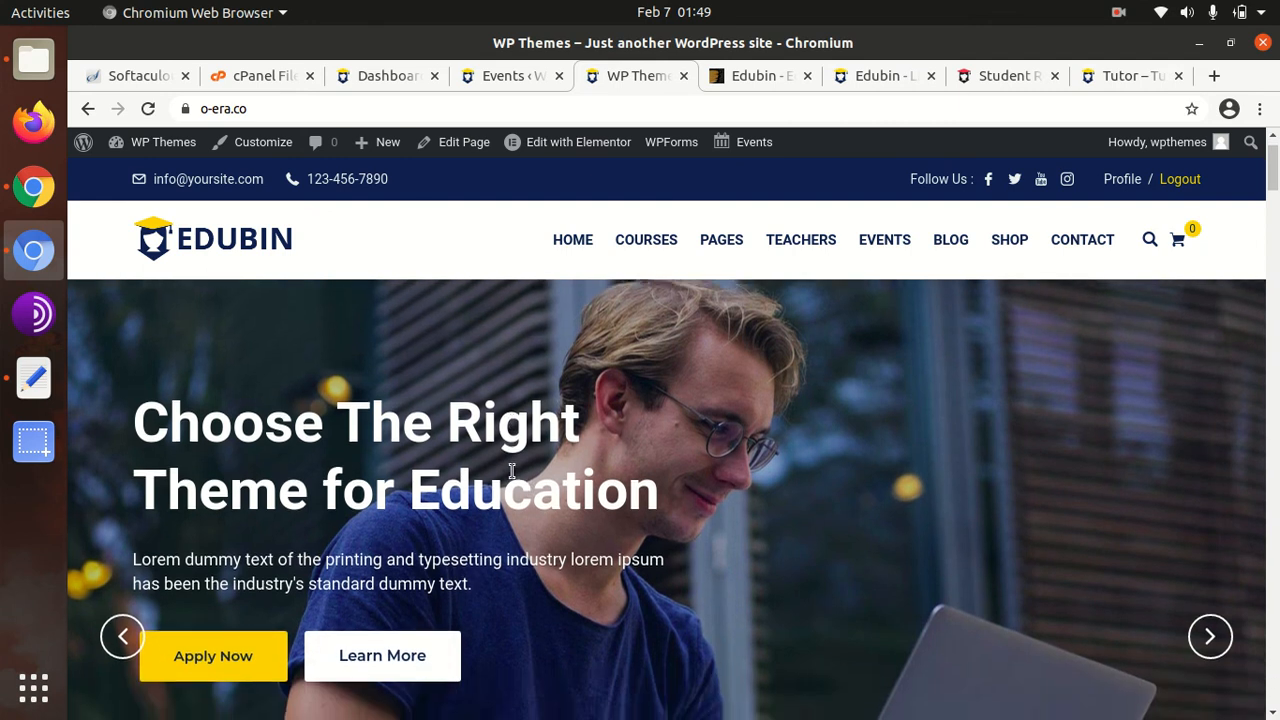